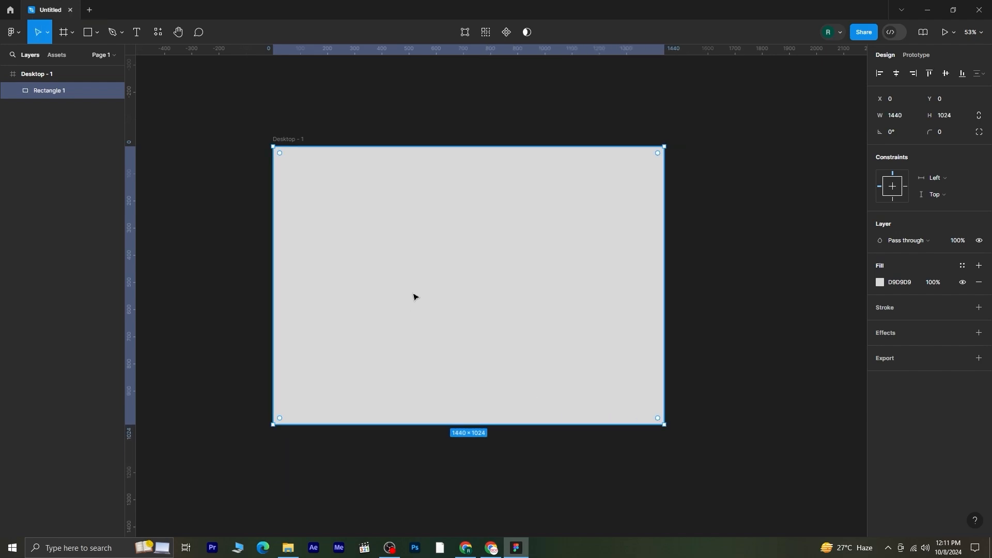
Fill the rectangle with the Drama Bg image from the Langing page folder and raise its contrast to the maximum
left_click(880, 283)
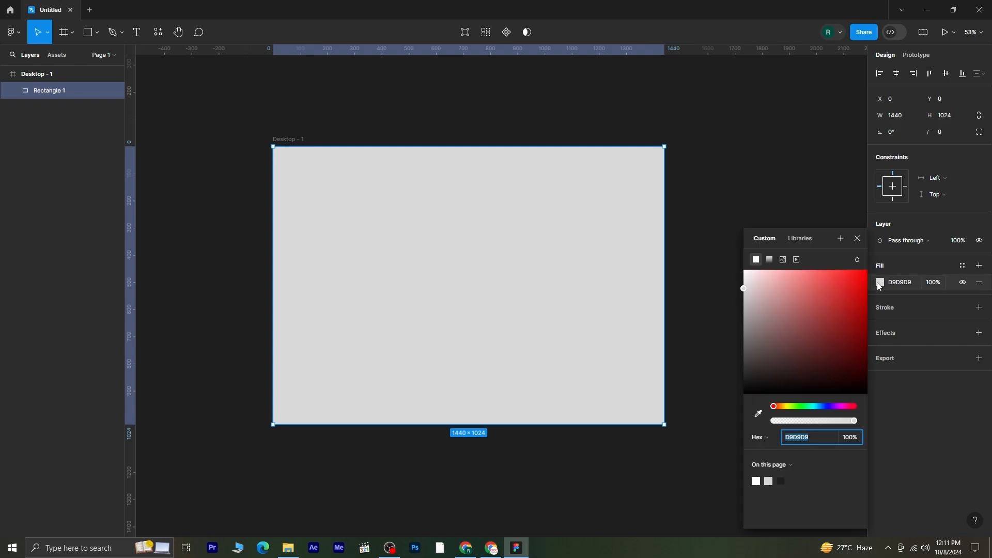
left_click(782, 259)
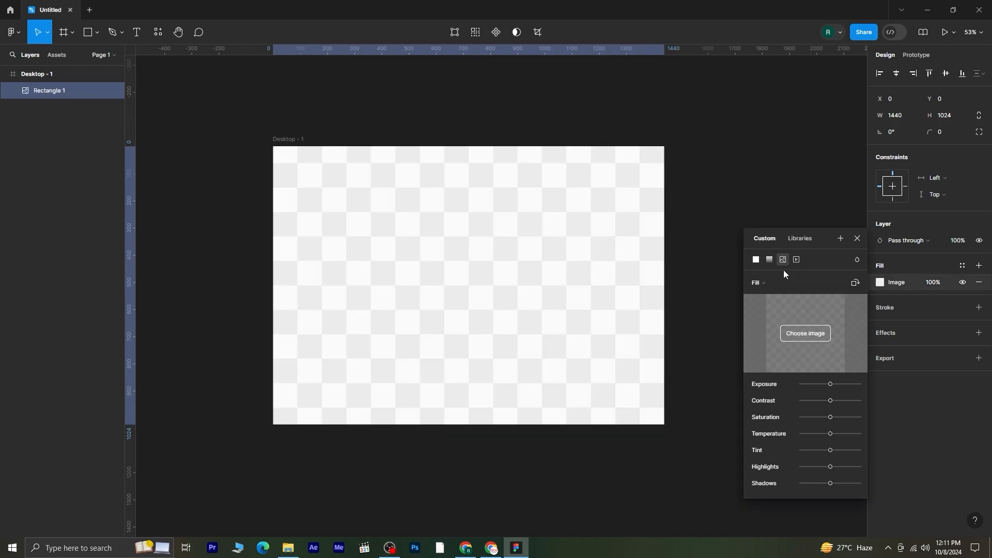
left_click(805, 333)
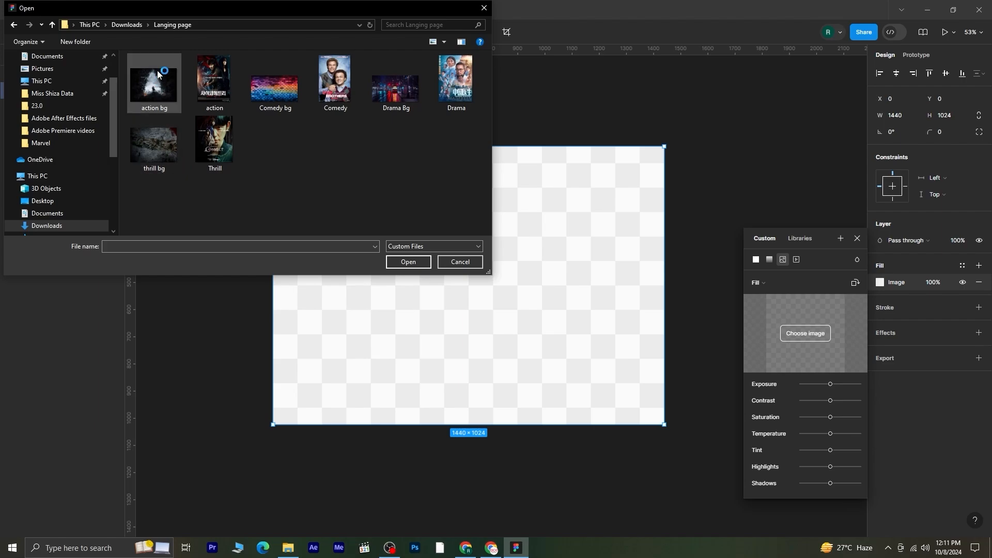
left_click(390, 84)
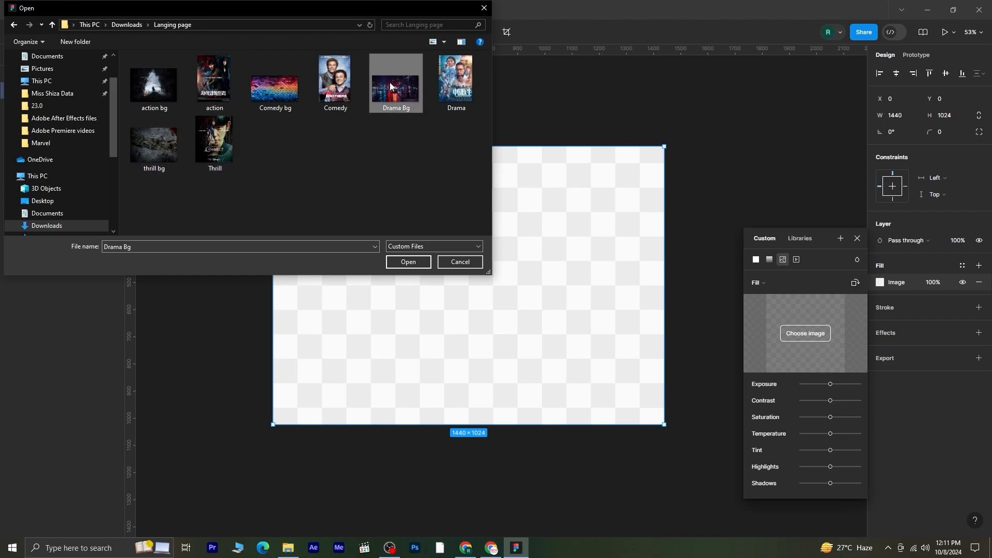
left_click(412, 260)
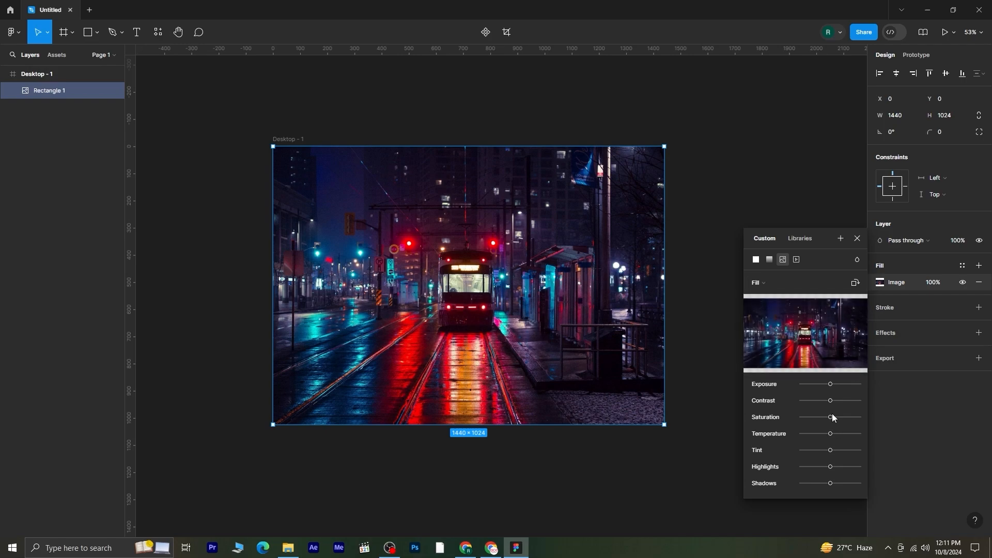
left_click_drag(831, 400, 862, 401)
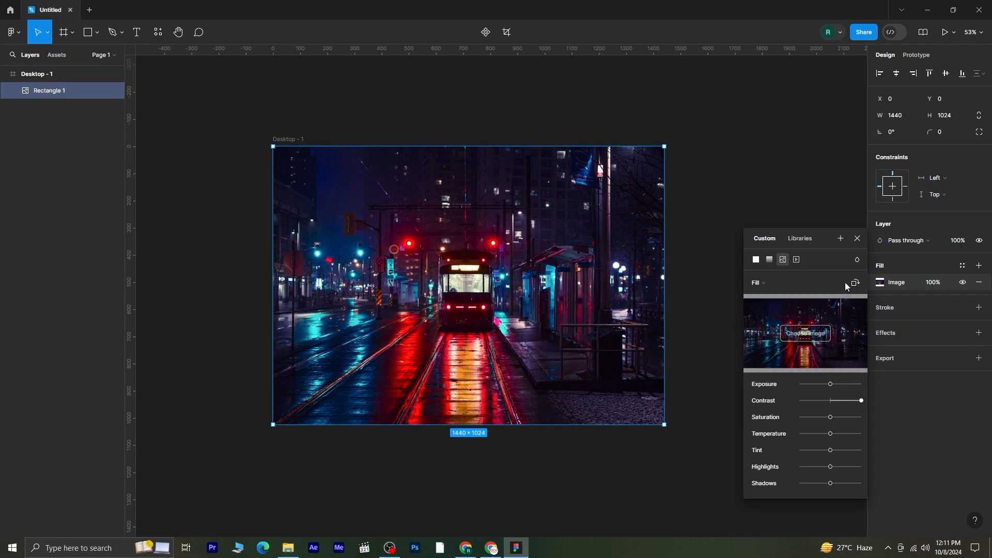
left_click(857, 239)
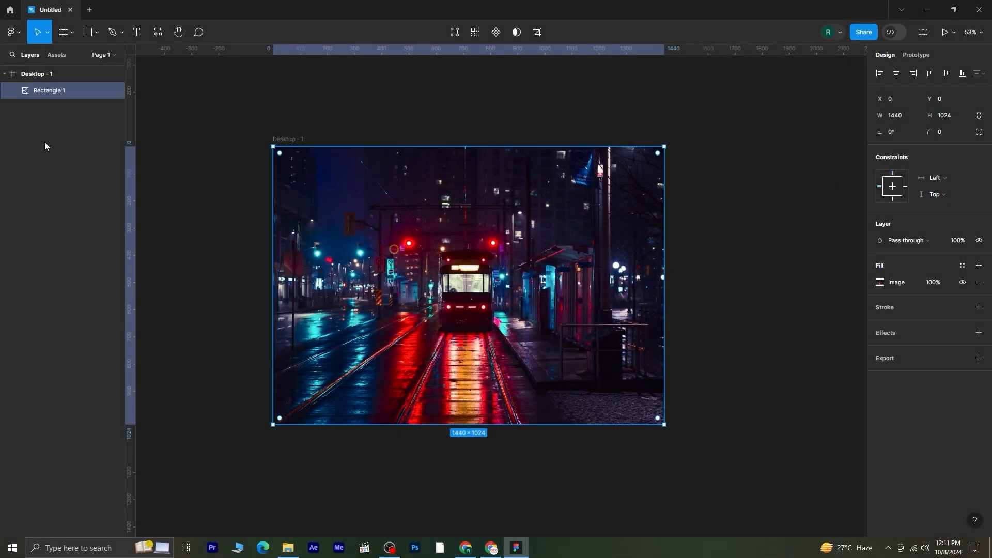
Rename the Rectangle 1 layer as Drama BG
left_click(57, 154)
left_click(51, 91)
double_click(51, 91)
type("Drama BG")
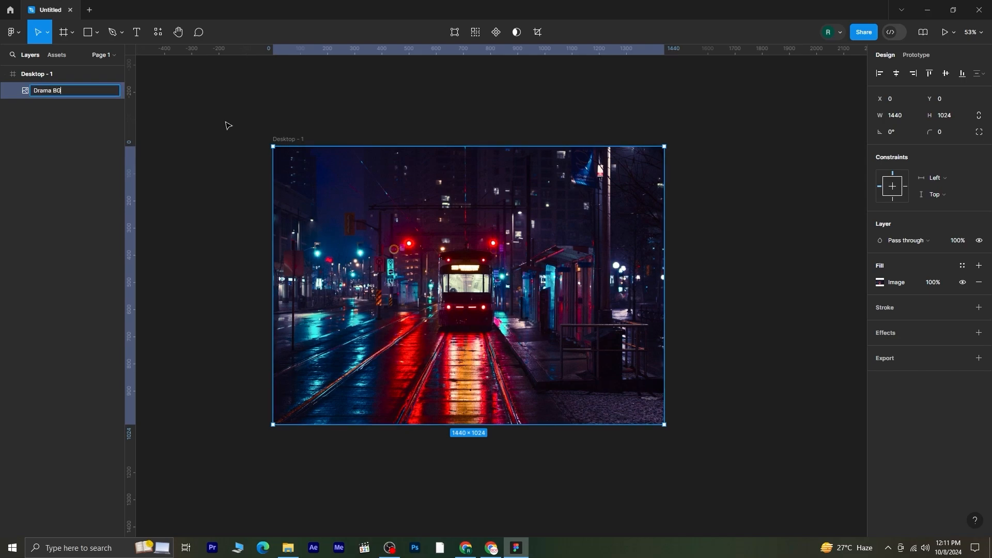
key("Return")
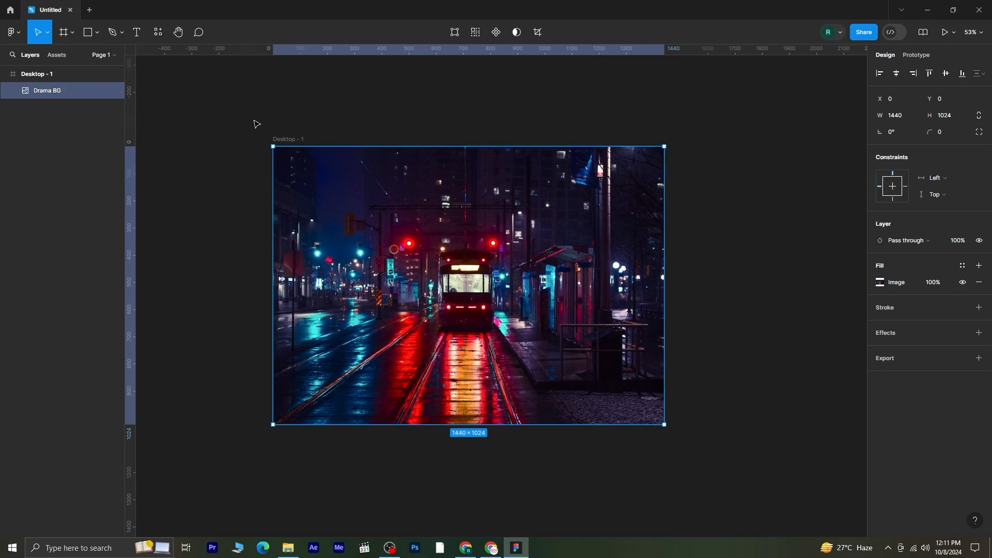
left_click(315, 133)
Duplicate the Drama BG layer and replace the copy's fill image with action bg
left_click(61, 92)
key("ctrl+d")
left_click(879, 284)
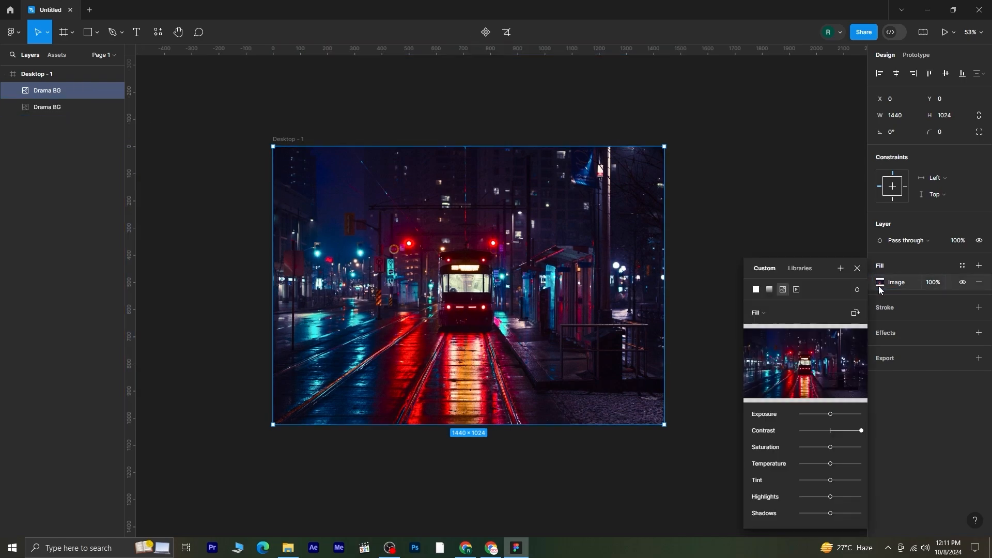
left_click(801, 363)
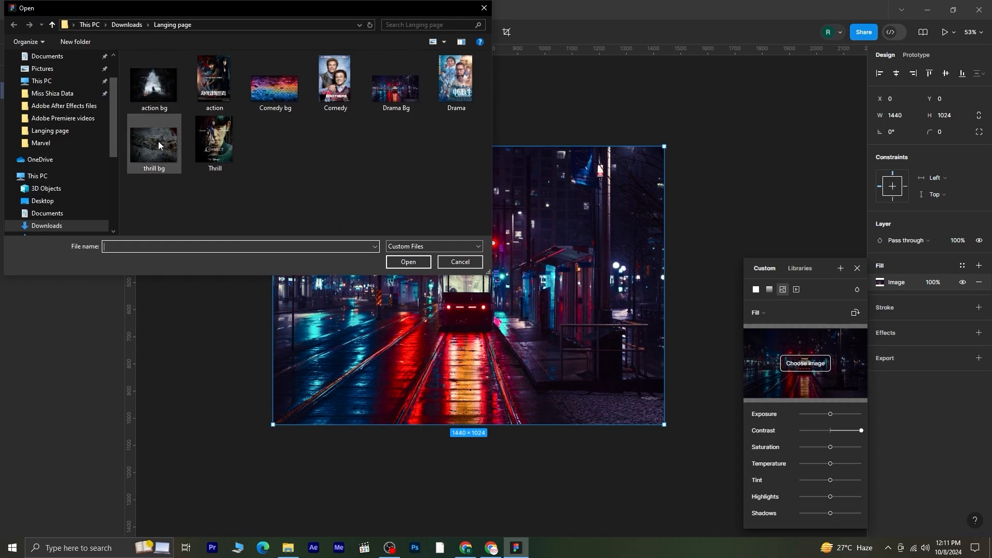
left_click(161, 94)
left_click(406, 263)
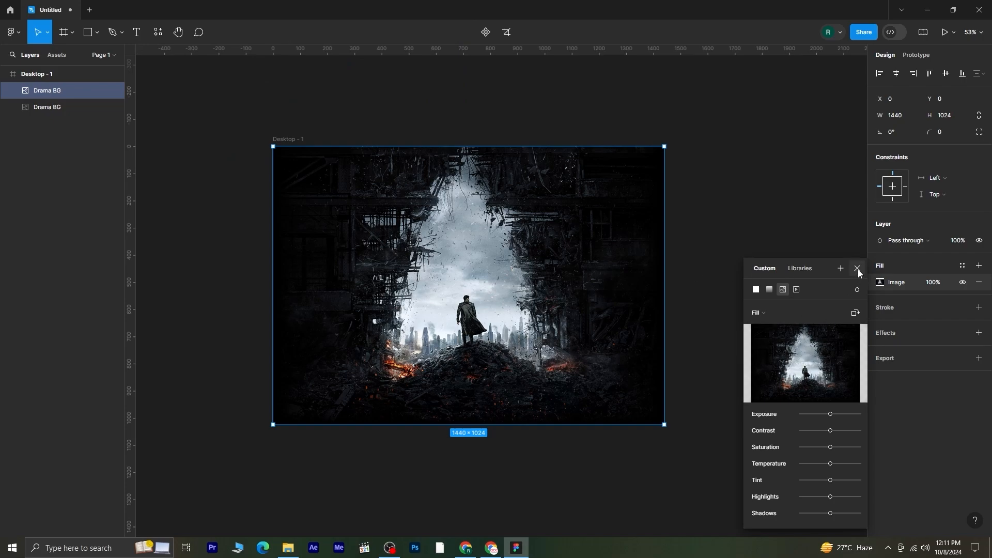
left_click(858, 269)
Rename the duplicated layer with the action image as Action BG
double_click(54, 90)
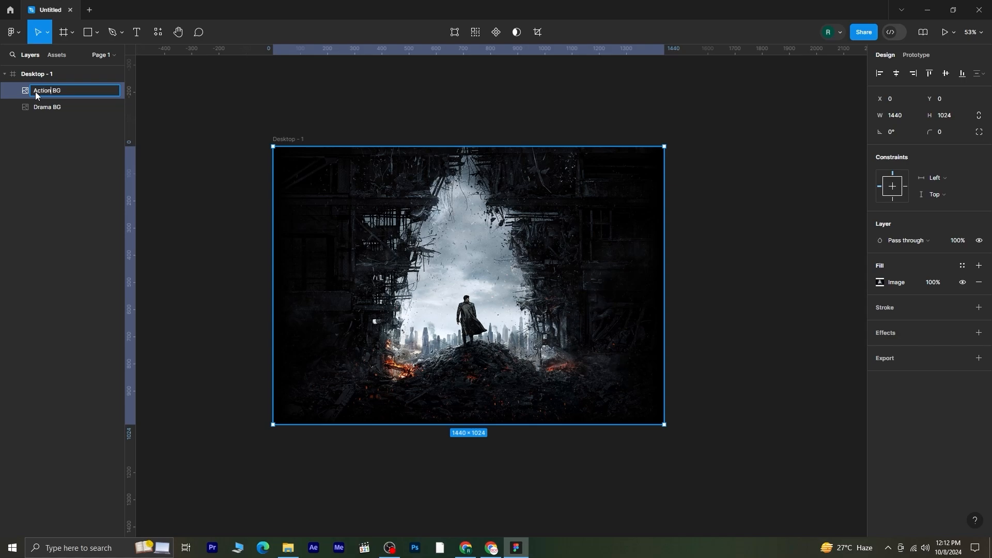
type("Action")
left_click(63, 135)
Duplicate the Action BG layer and replace the copy's fill image with thrill bg
left_click(61, 90)
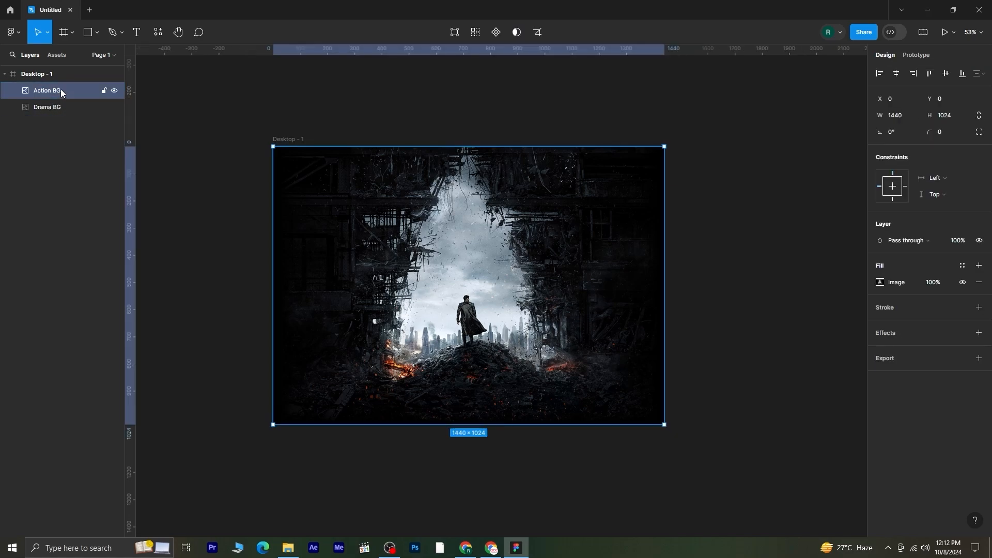
key("ctrl+d")
left_click(881, 283)
left_click(804, 364)
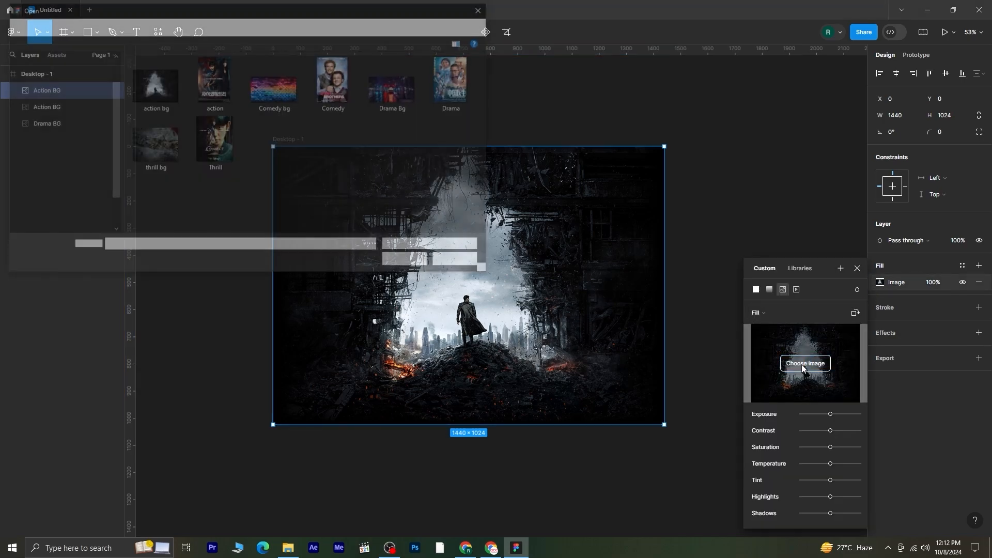
left_click(150, 146)
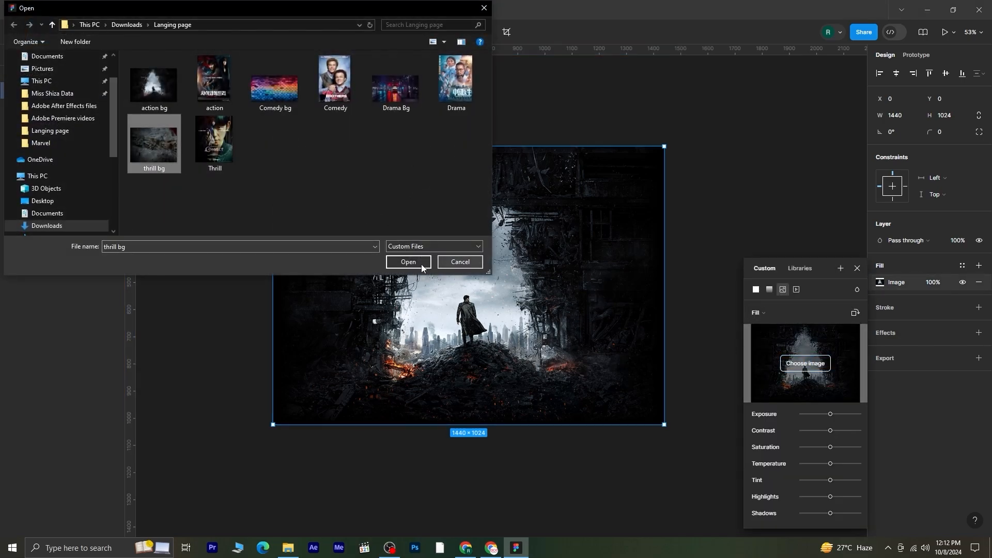
left_click(409, 262)
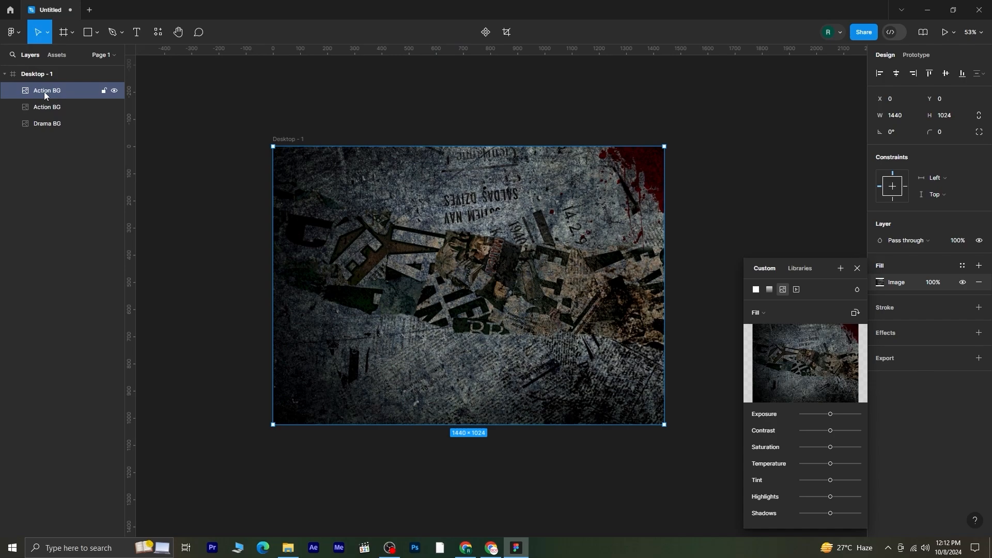
Rename the uppermost layer with the thrill image as Thrill BG
double_click(44, 92)
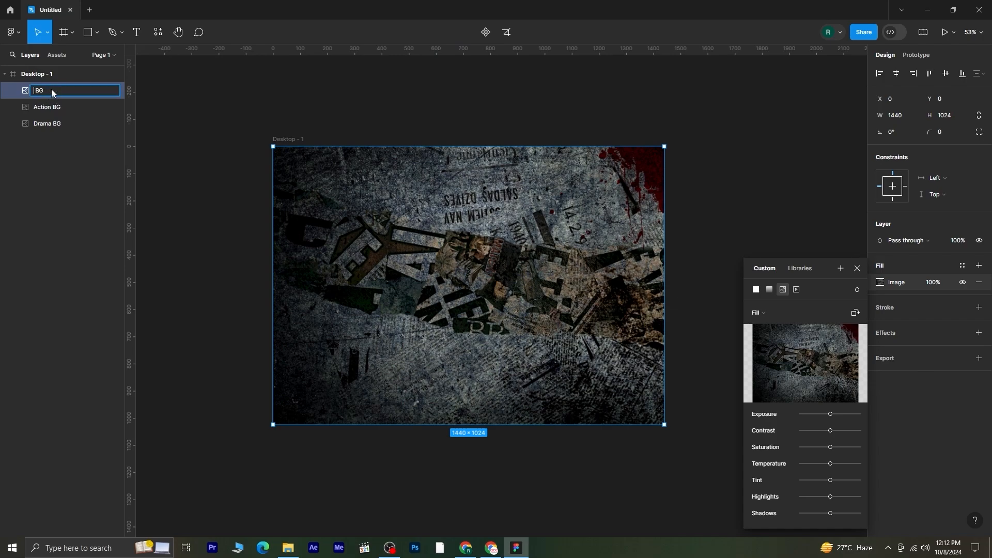
type("Thrill")
key("Return")
Duplicate the Thrill BG layer and replace the copy's fill image with Comedy bg
key("ctrl+d")
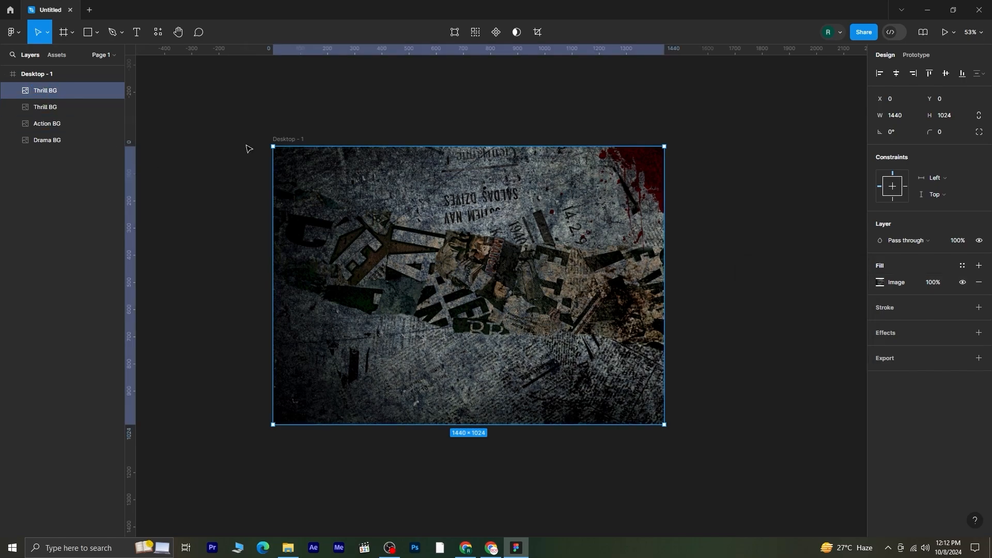
left_click(881, 282)
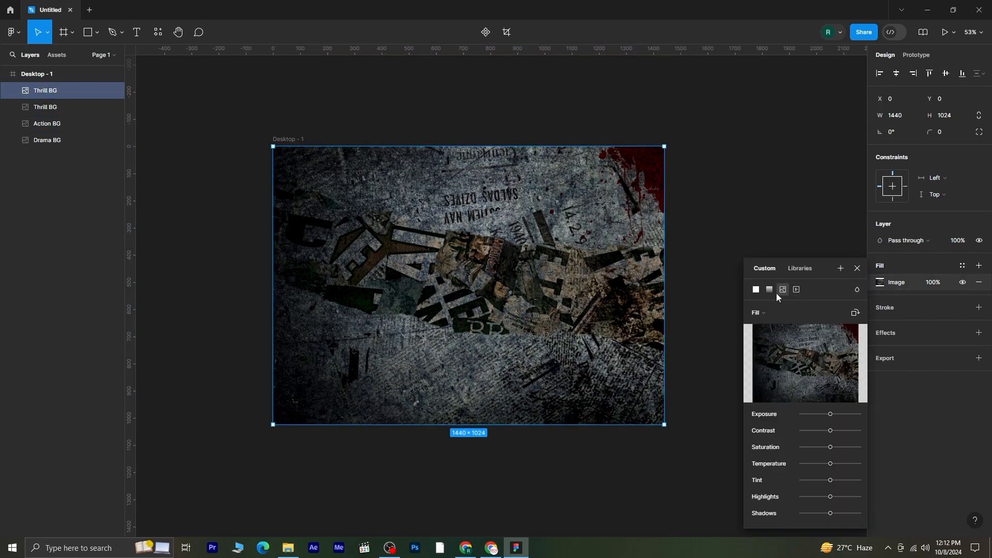
left_click(804, 364)
left_click(290, 88)
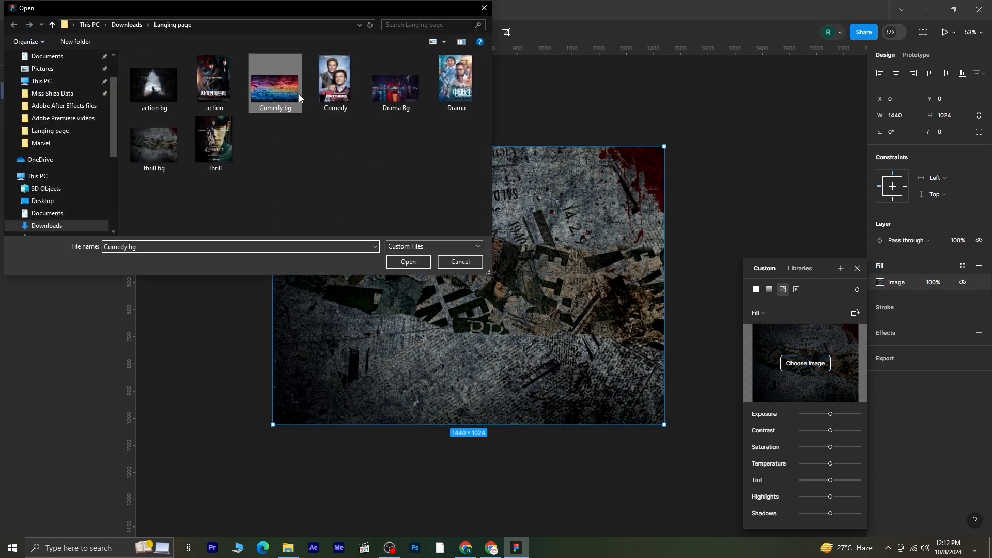
left_click(407, 262)
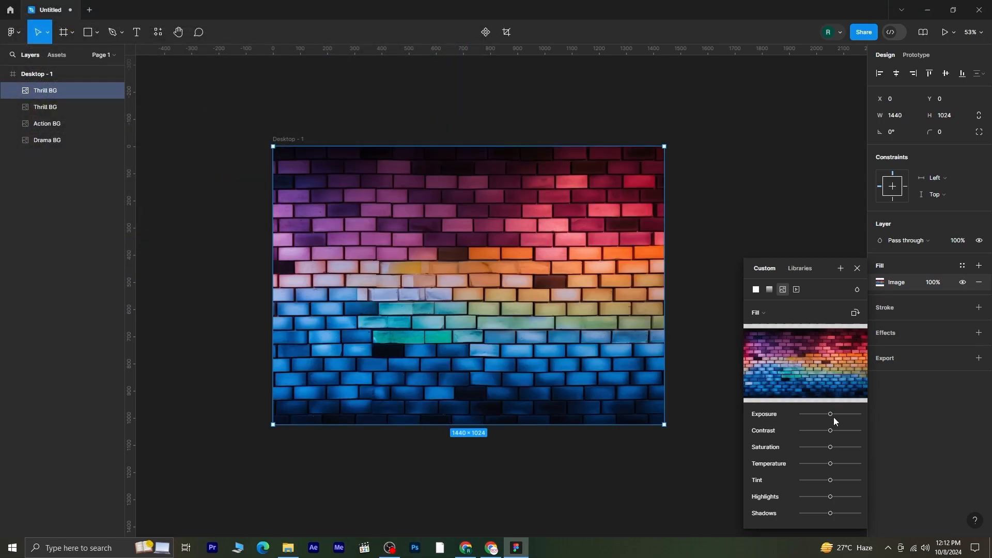
Raise the brick image's contrast and temperature, lower saturation slightly, maximize highlights, and rename its layer as Comedy BG
left_click_drag(830, 433, 847, 464)
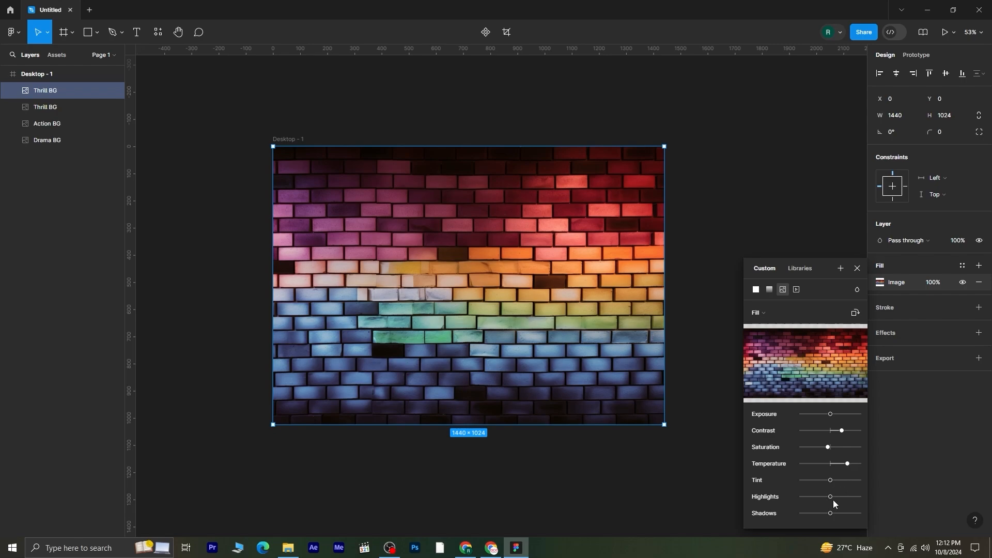
left_click_drag(831, 497, 861, 496)
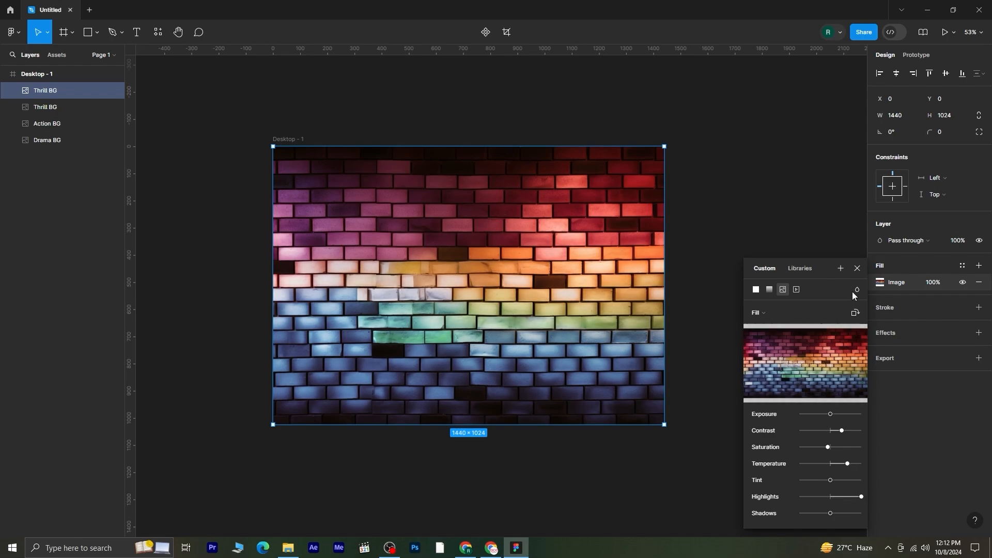
left_click(858, 268)
double_click(40, 91)
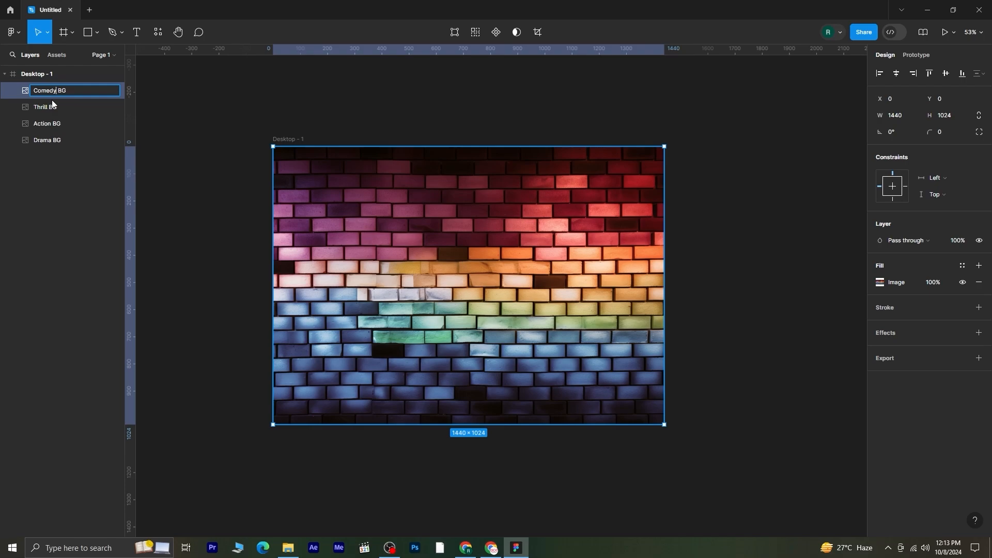
left_click(185, 192)
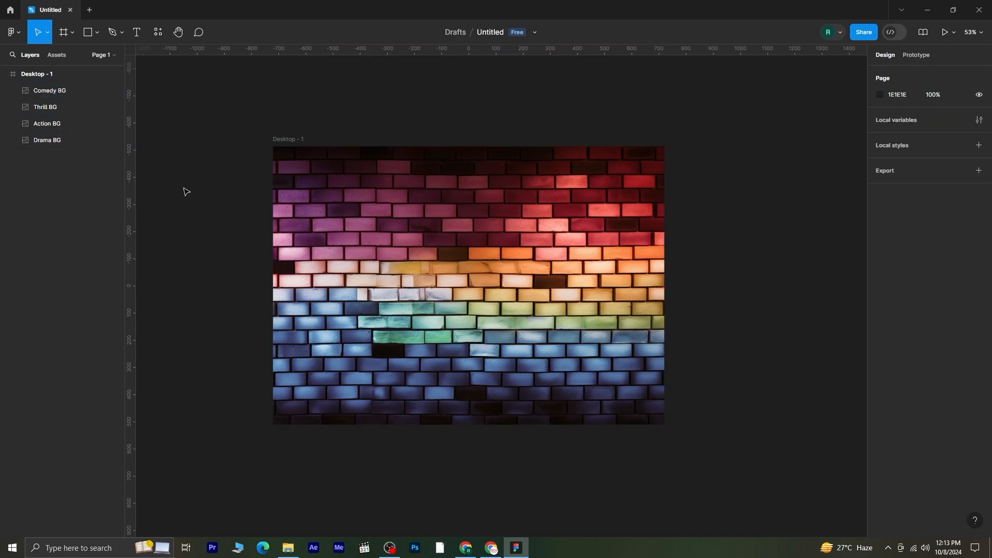
Set the opacity of the Comedy BG, Thrill BG and Action BG layers to 0%
left_click(57, 90)
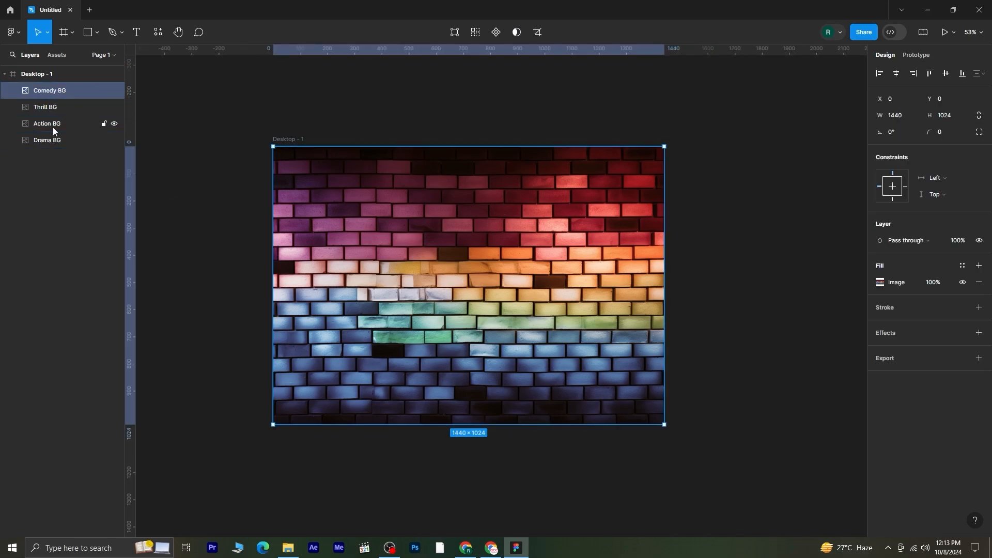
left_click(53, 126, "shift")
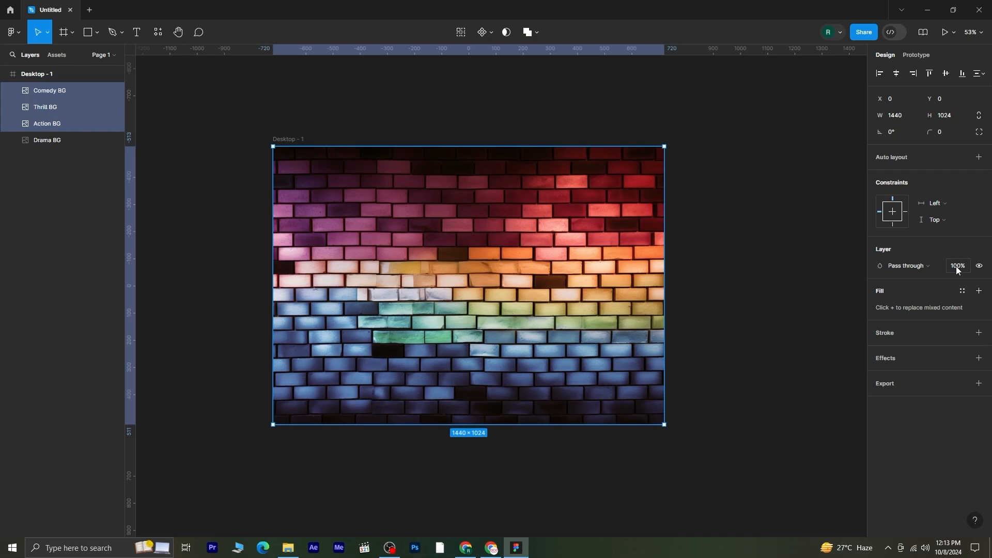
left_click_drag(958, 270, 713, 271)
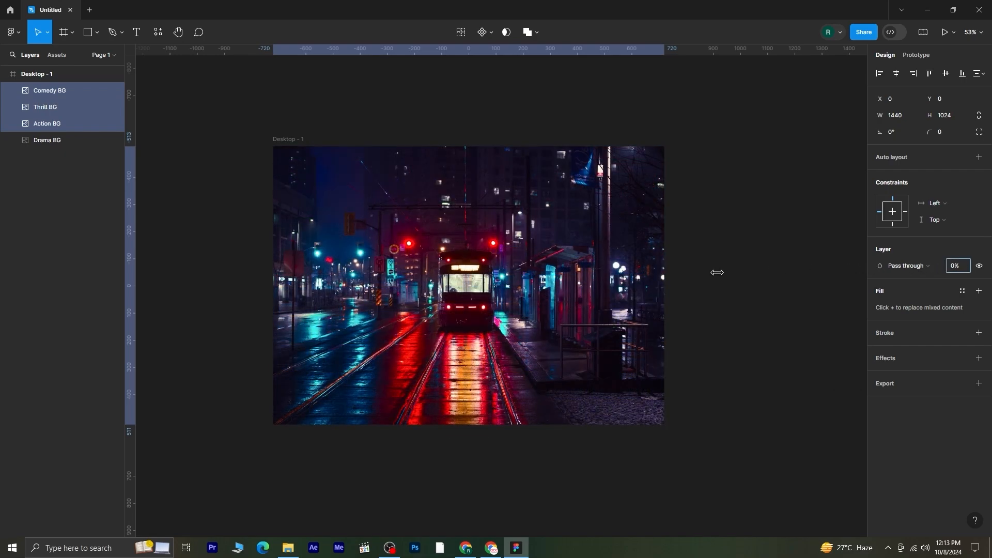
left_click(173, 213)
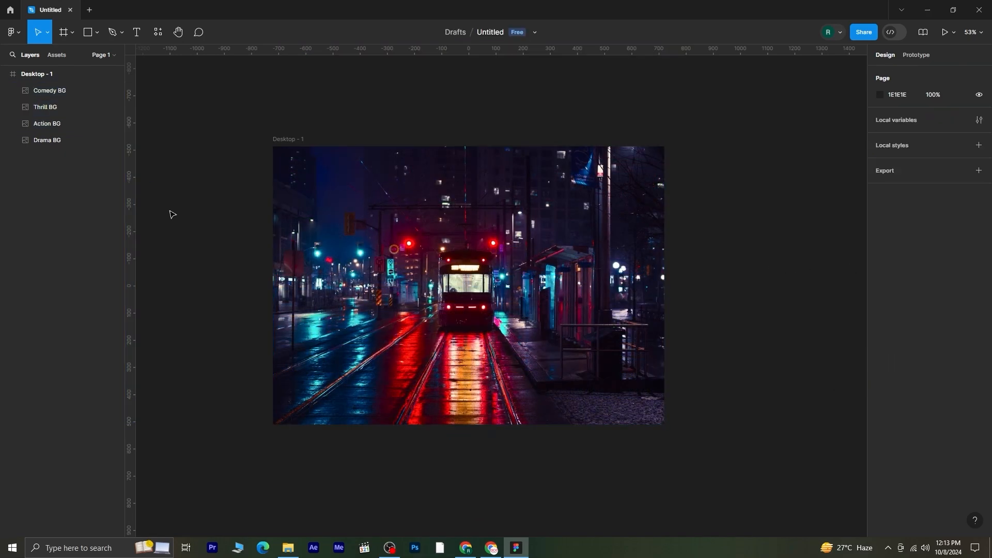
left_click(56, 142)
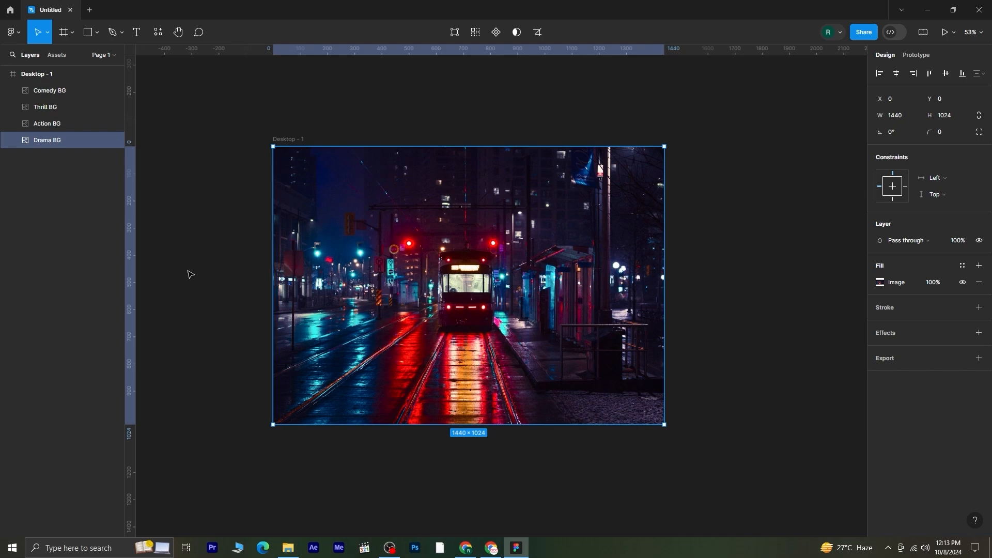
left_click(79, 176)
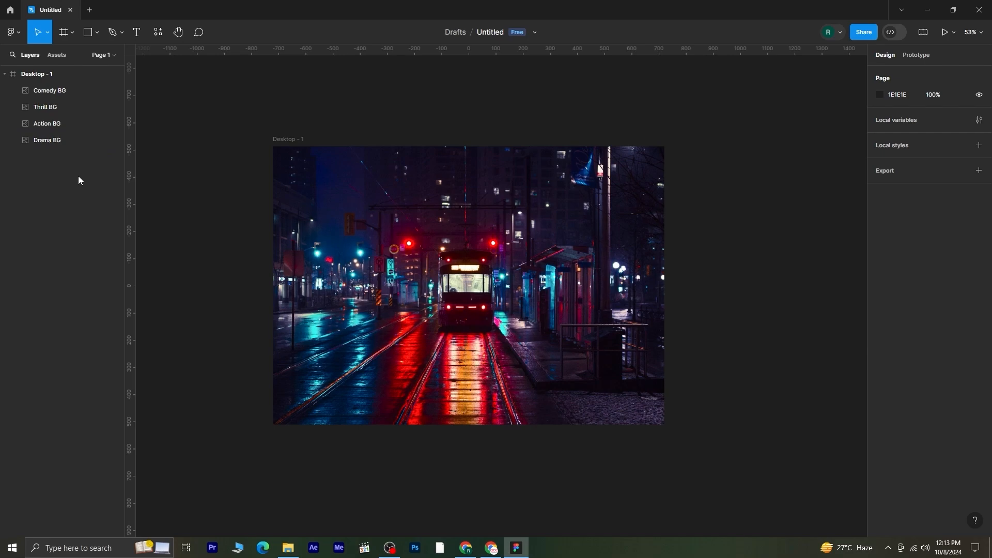
Draw a 1440 × 709 rectangle across the full width of the frame at Y 133 and fill it with black (000000)
left_click(88, 32)
left_click_drag(272, 182, 664, 375)
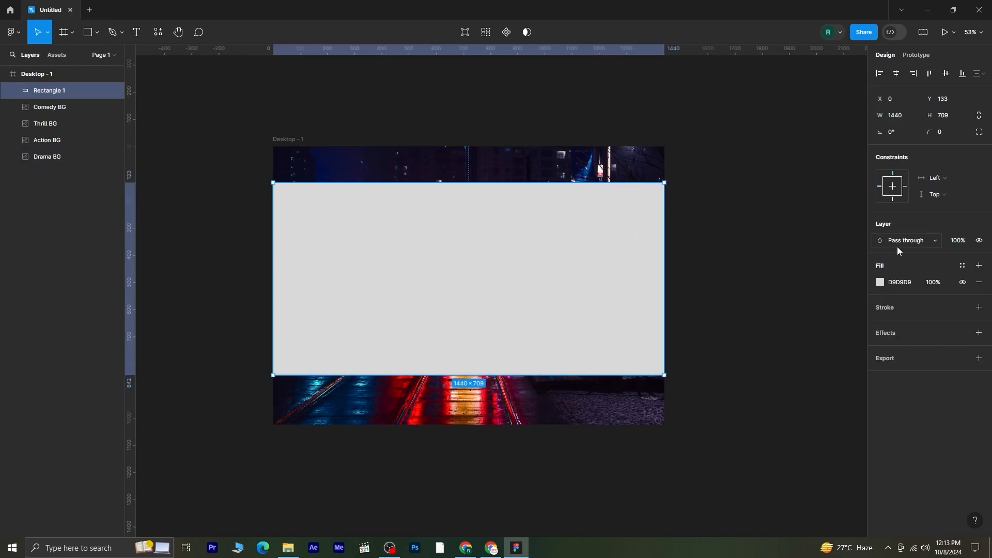
left_click(880, 282)
left_click_drag(832, 377, 881, 406)
left_click(857, 239)
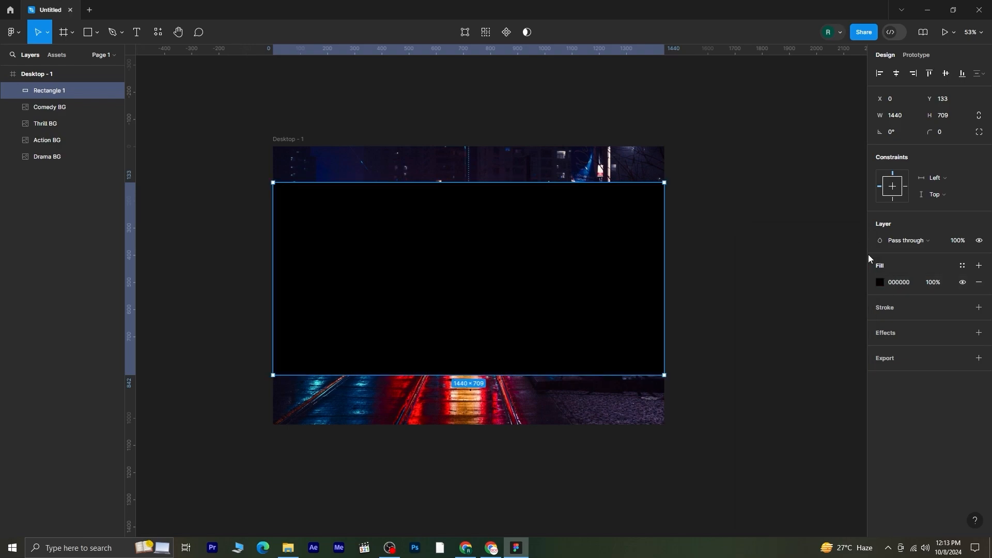
Add a layer blur effect of 139.1 to the black rectangle
left_click(882, 334)
left_click(879, 349)
left_click(914, 349)
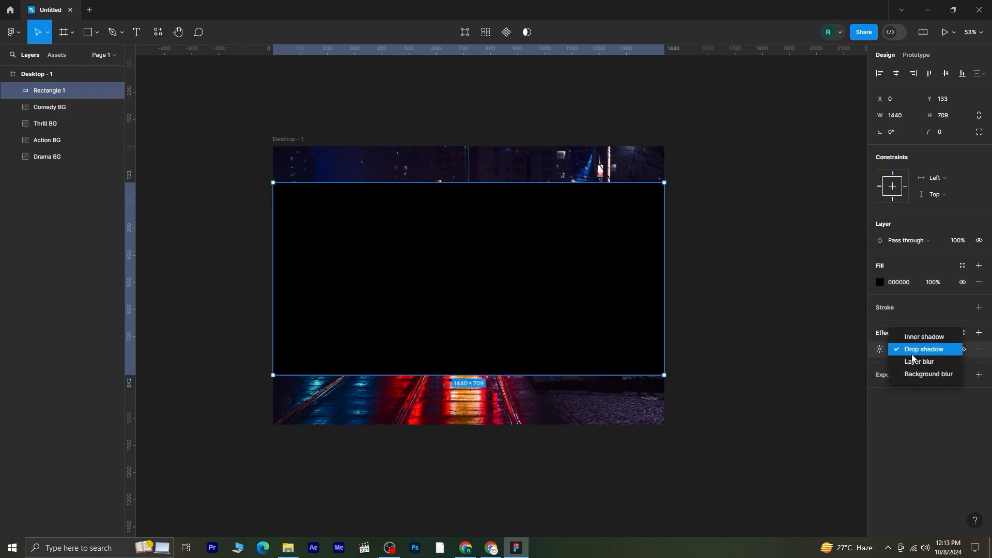
left_click(926, 365)
left_click(880, 350)
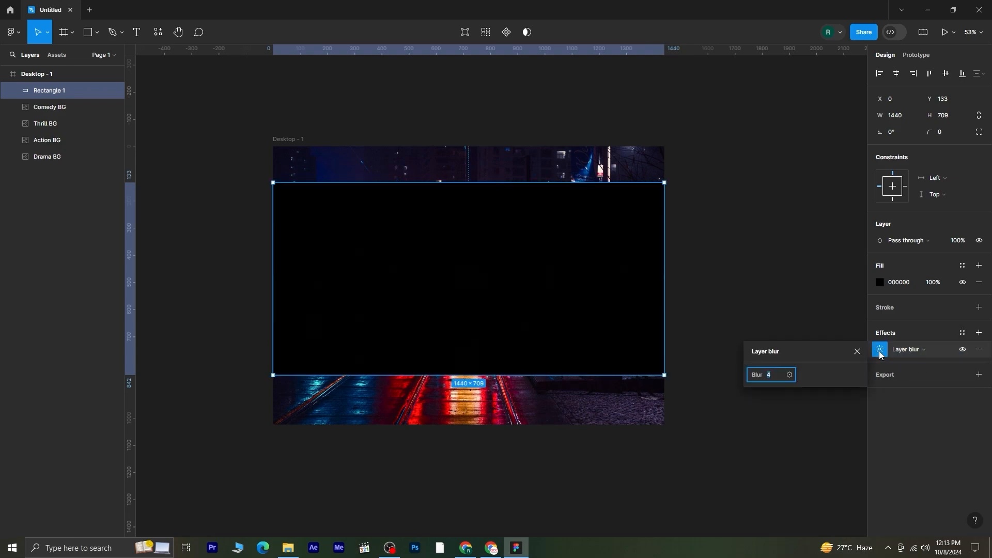
left_click_drag(768, 371, 968, 373)
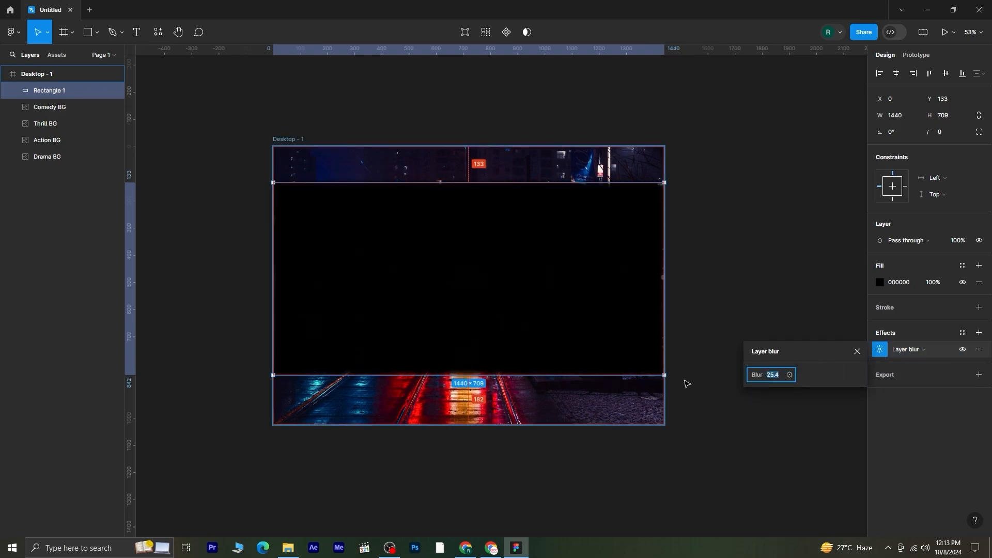
left_click_drag(749, 377, 982, 378)
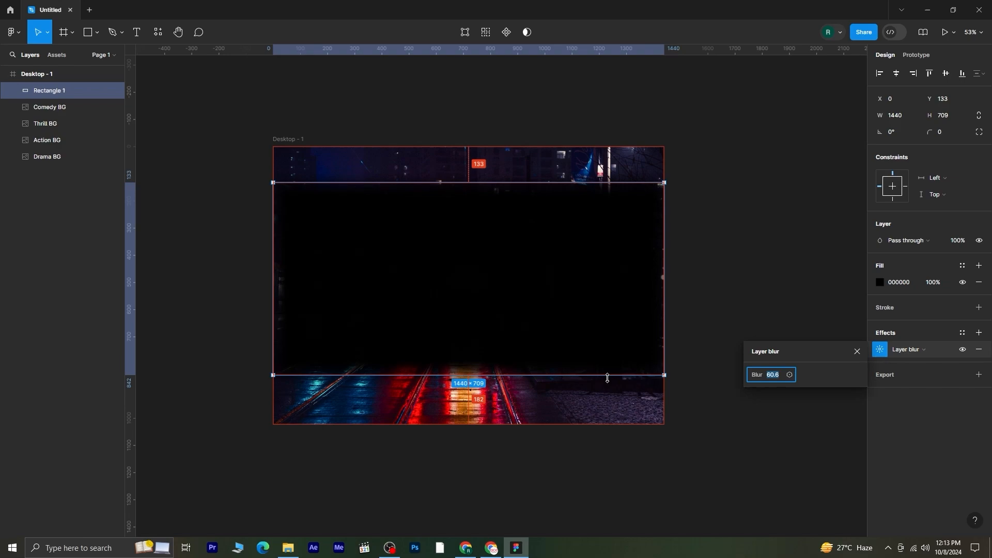
left_click_drag(757, 375, 42, 377)
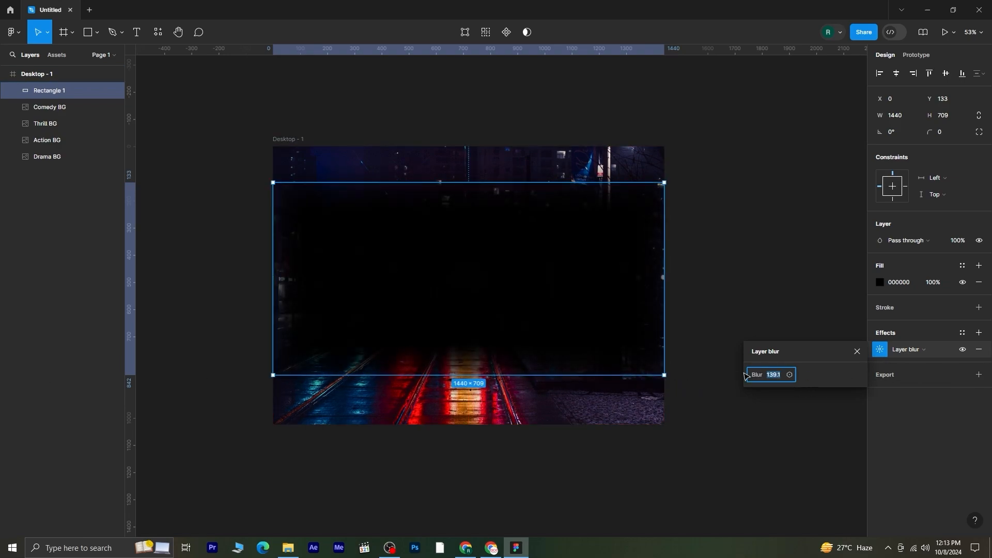
left_click(857, 352)
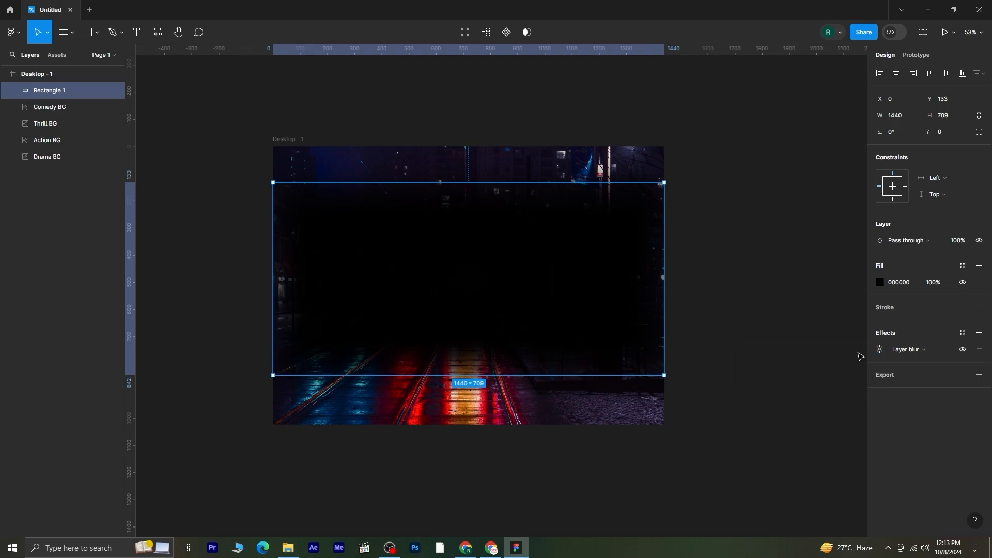
Set the black rectangle's blend mode to Overlay and its layer opacity to 44%
left_click(923, 241)
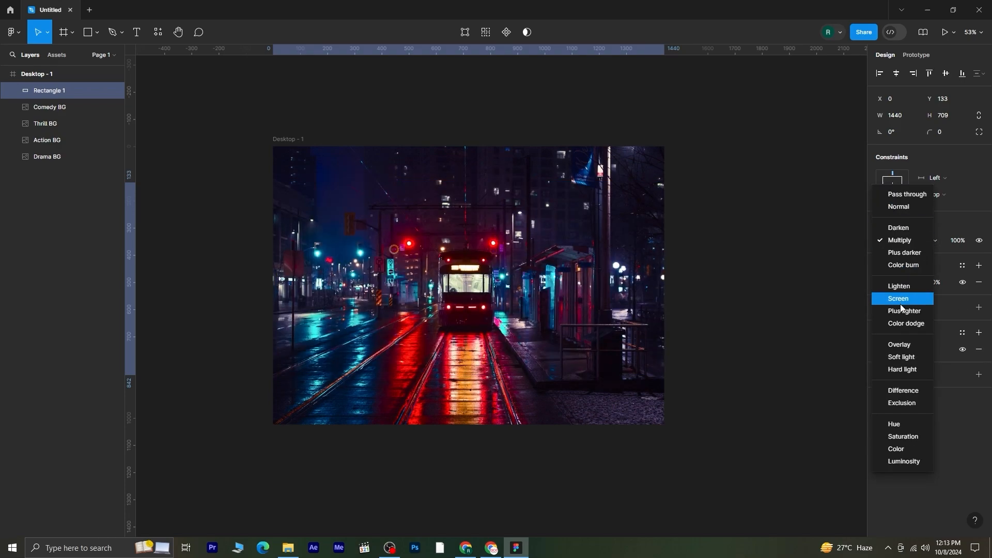
left_click(902, 346)
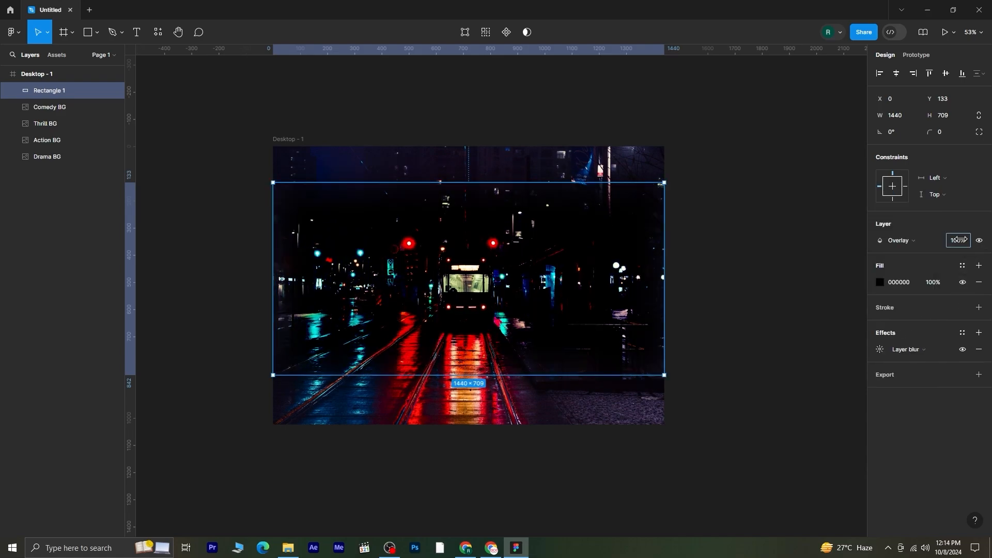
left_click_drag(964, 241, 890, 250)
left_click(703, 370)
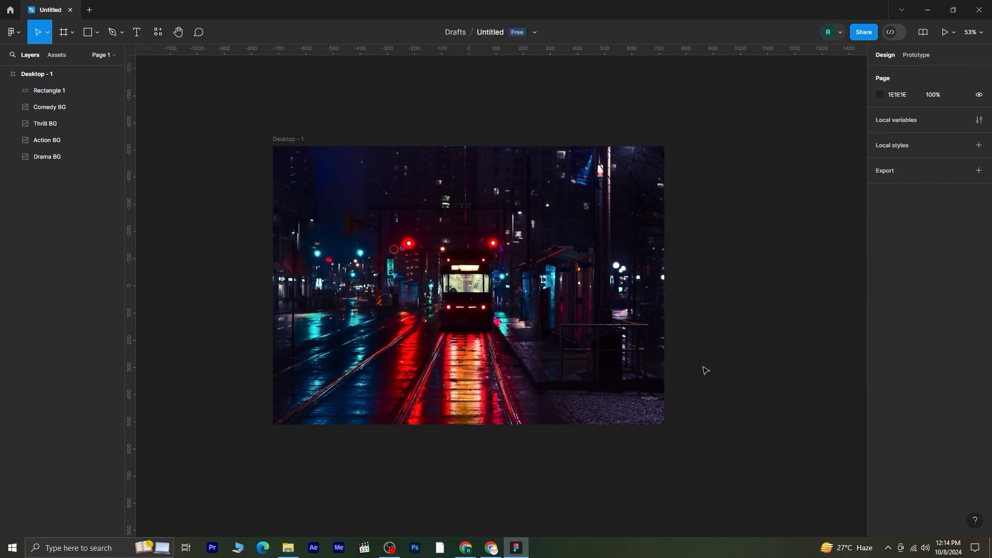
Rename the overlay rectangle's layer as Filter
double_click(50, 91)
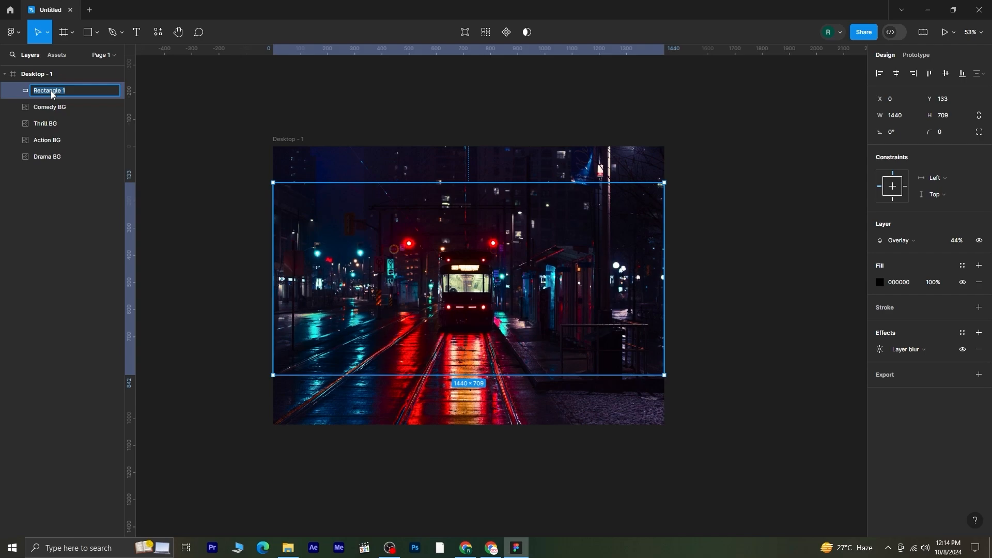
type("Filter")
key("Return")
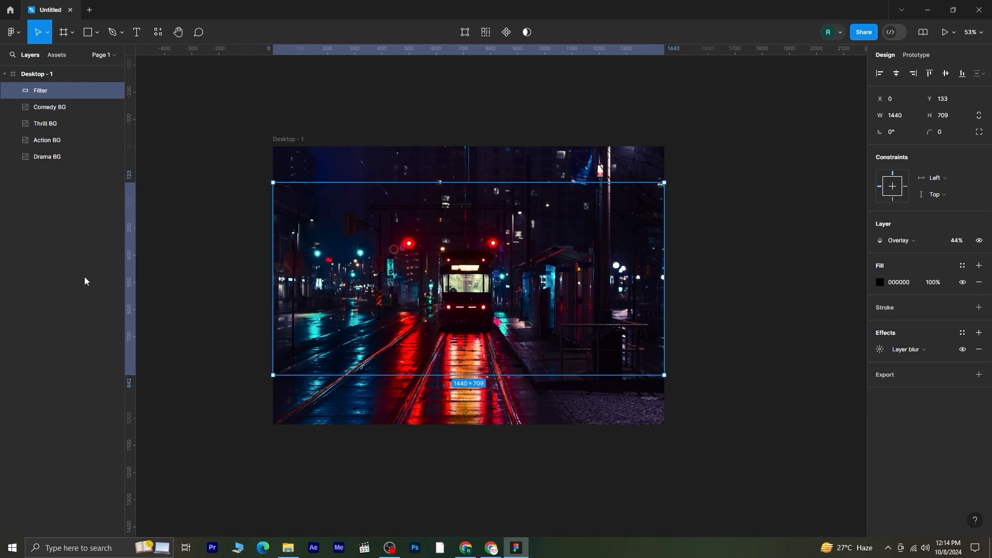
left_click(224, 344)
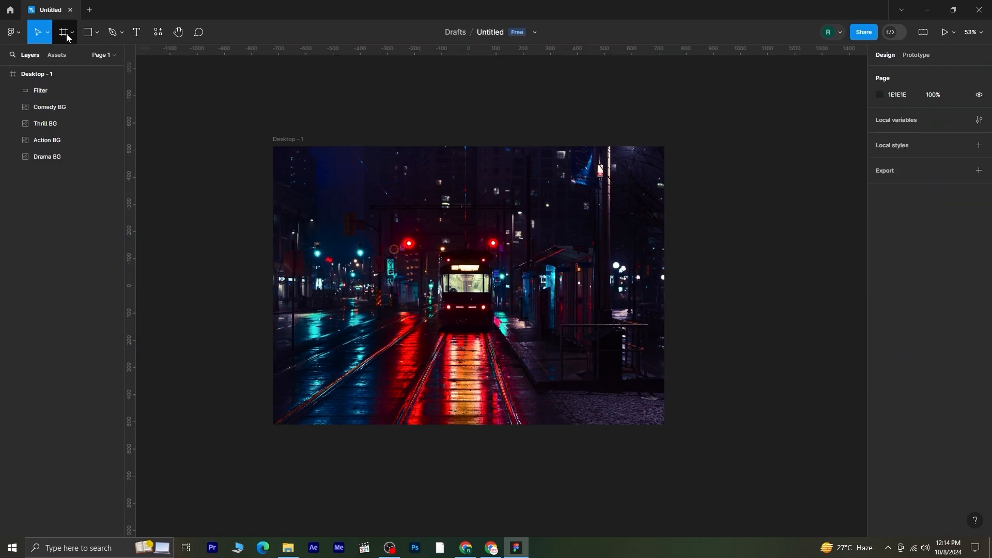
Draw a portrait rectangle on the right half of the frame, round its corners to 41, and resize it to 390 × 519
left_click(87, 34)
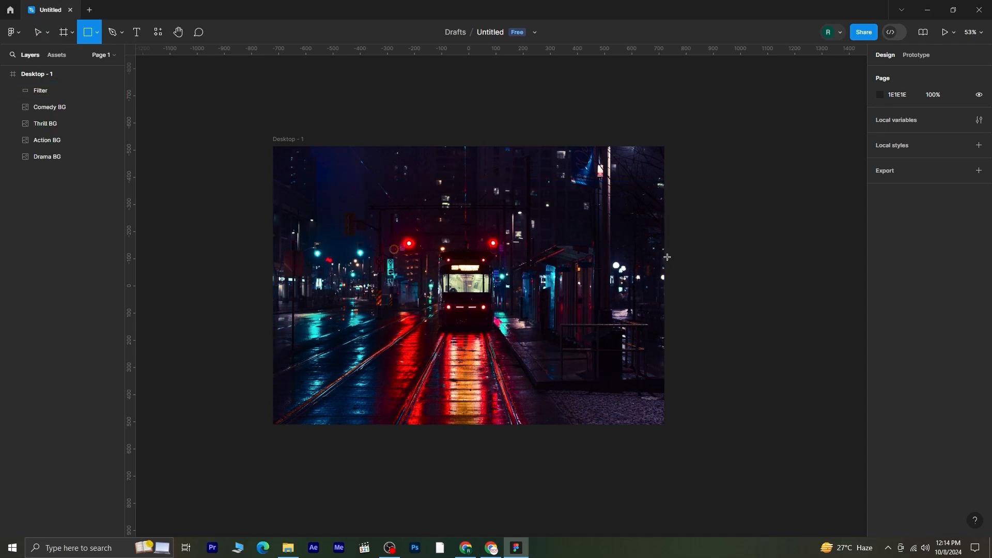
left_click_drag(489, 239, 610, 401)
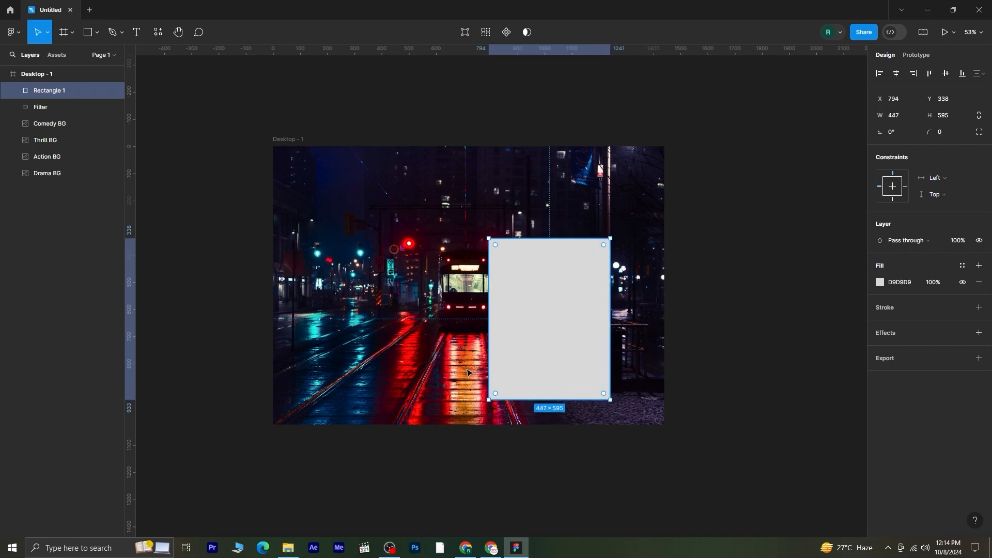
left_click_drag(496, 243, 500, 254)
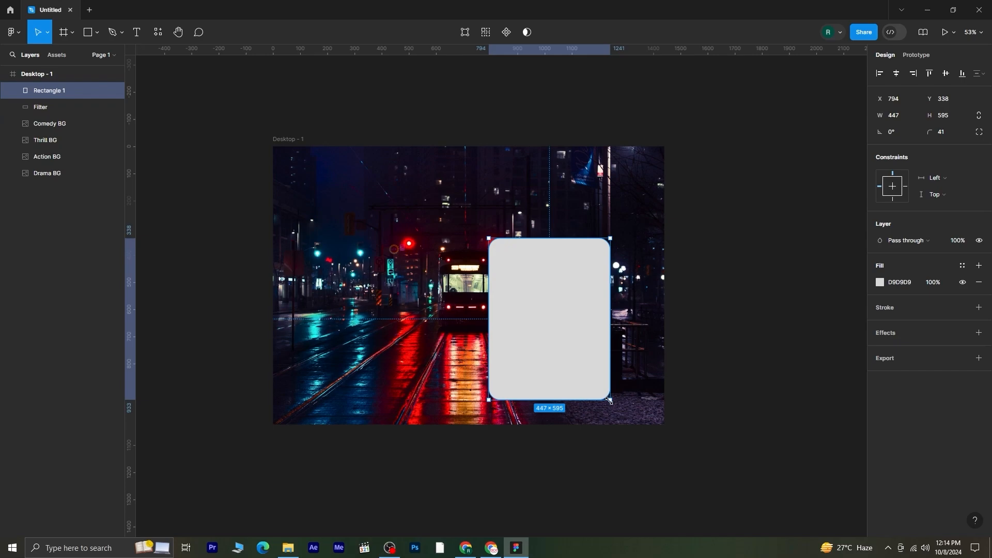
left_click_drag(609, 401, 590, 380)
Duplicate the rounded card to its right, scale the copy to 217 × 289, and place it at X 1191, Y 568
left_click_drag(573, 345, 646, 339)
left_click_drag(700, 240, 653, 300)
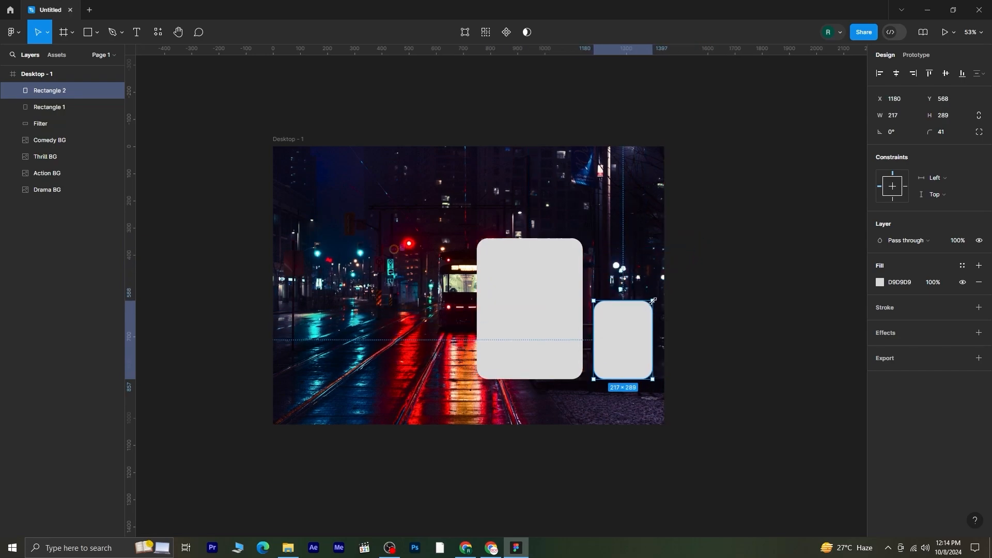
left_click_drag(625, 345, 628, 349)
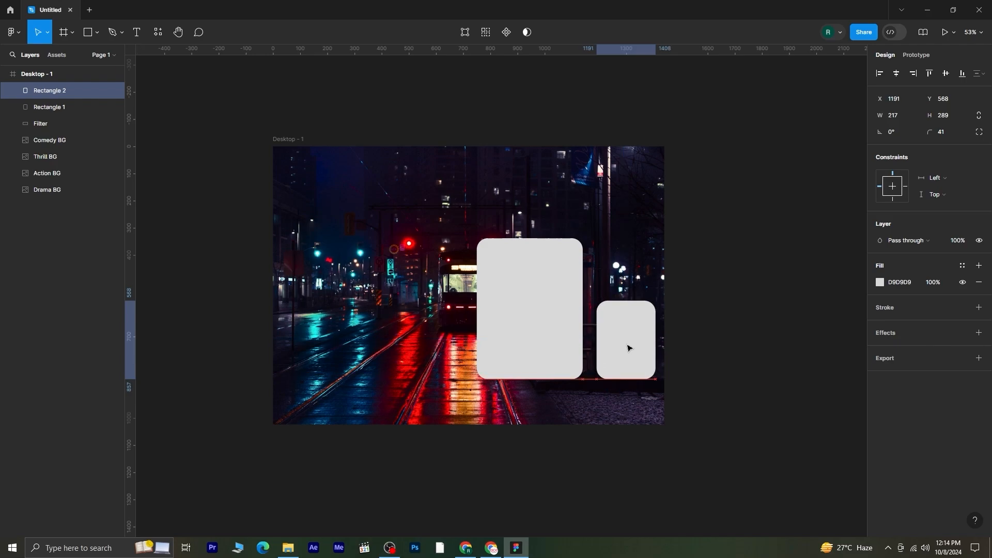
Move both rounded cards together out of the frame onto the empty canvas to its right
left_click(509, 330)
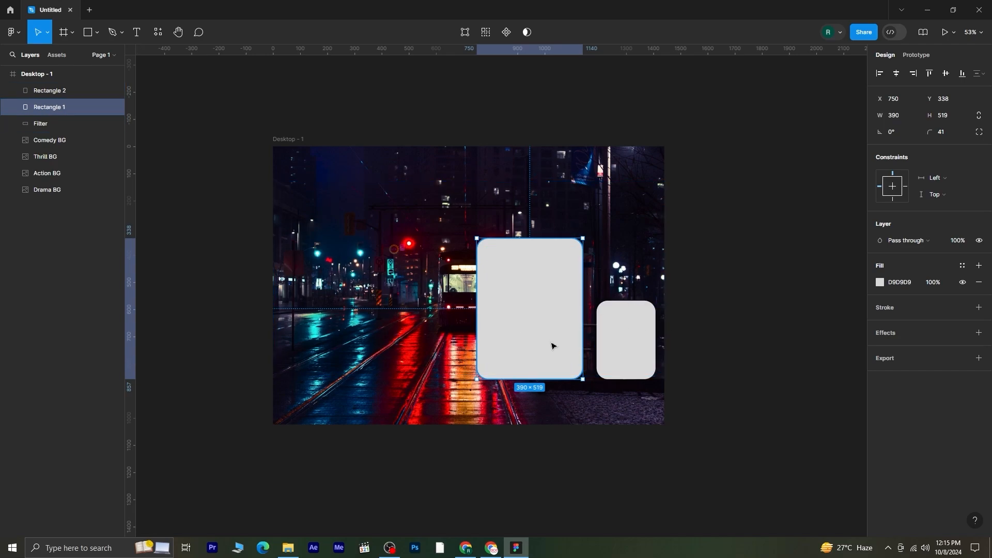
left_click(620, 350, "shift")
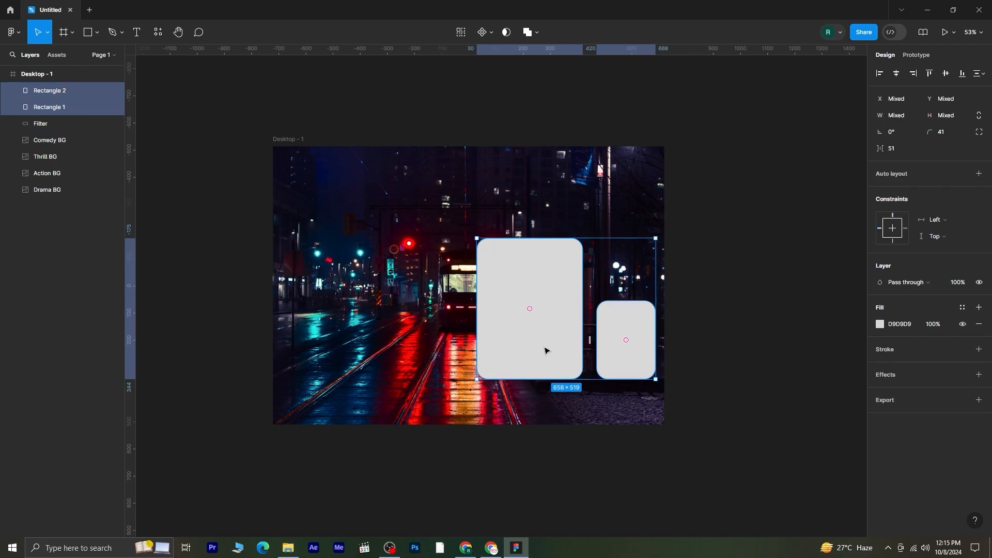
left_click_drag(544, 351, 744, 348)
left_click_drag(760, 421, 492, 419)
left_click(710, 427)
Duplicate the small card twice in a row to its right, with the copies at X 1475 and X 1743, Y 45
left_click(572, 348)
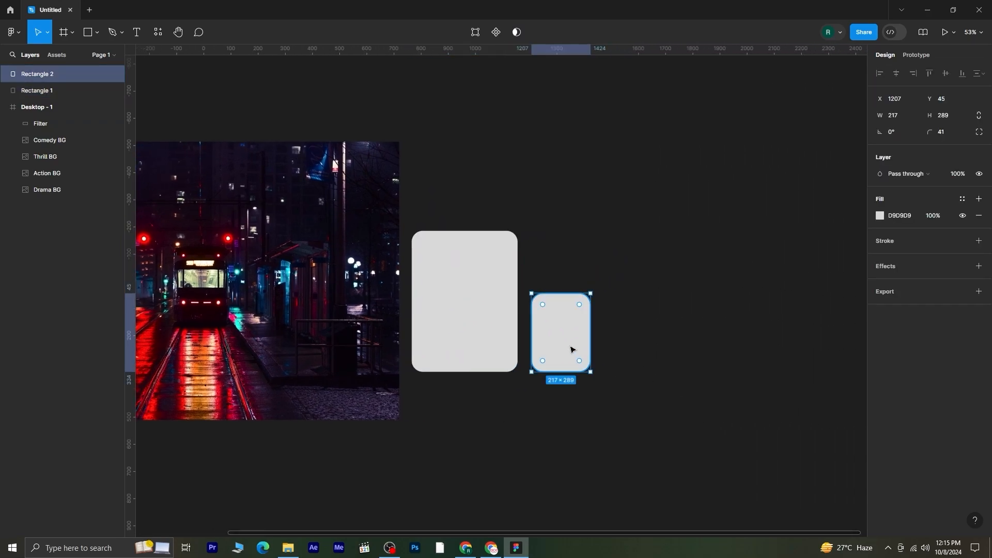
left_click_drag(571, 347, 641, 350)
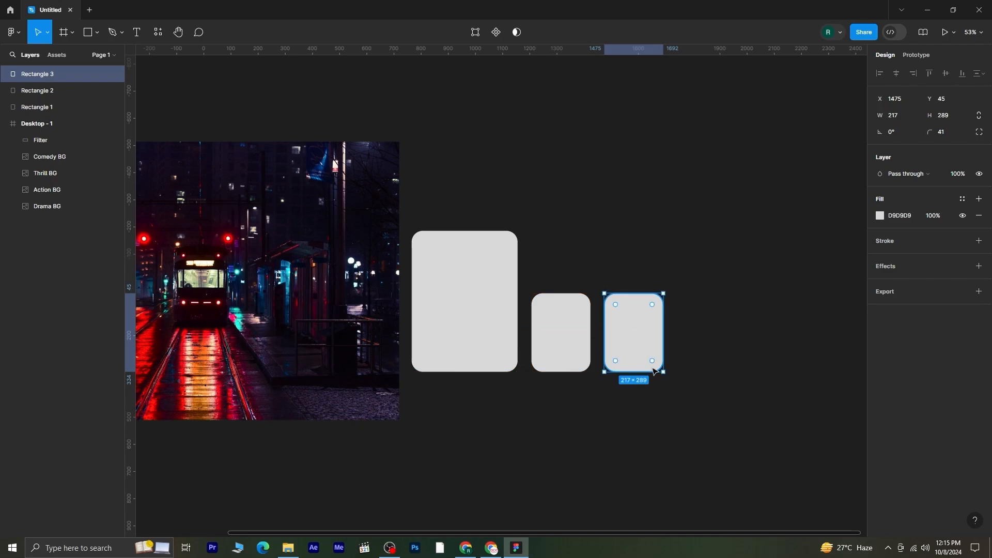
key("ctrl+d")
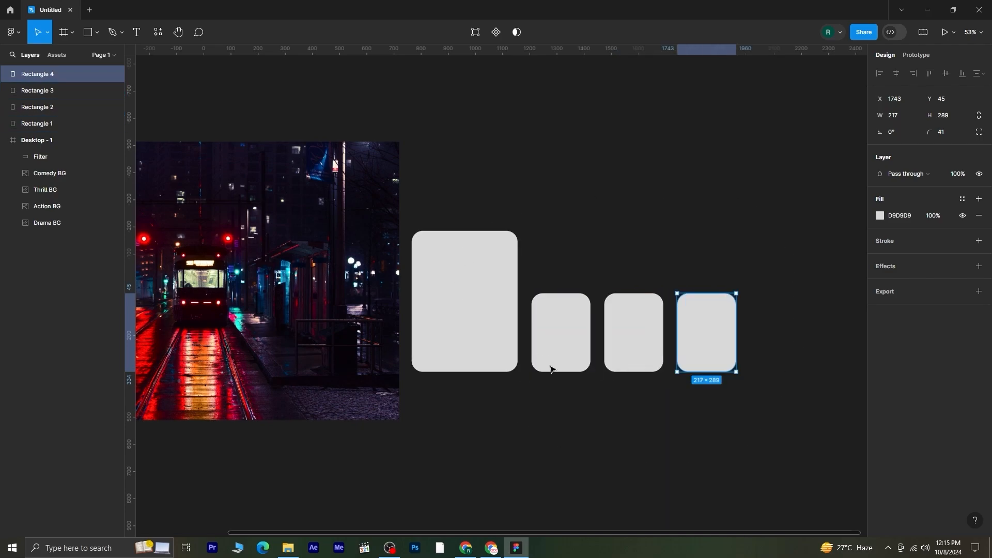
left_click(565, 465)
Replace the large card's solid fill with the Drama poster image
left_click(465, 336)
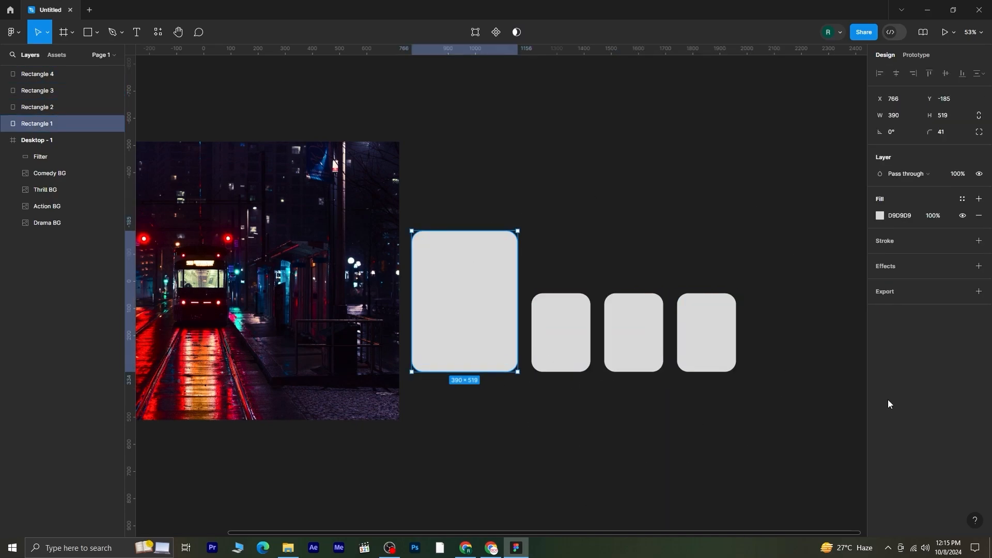
left_click(880, 216)
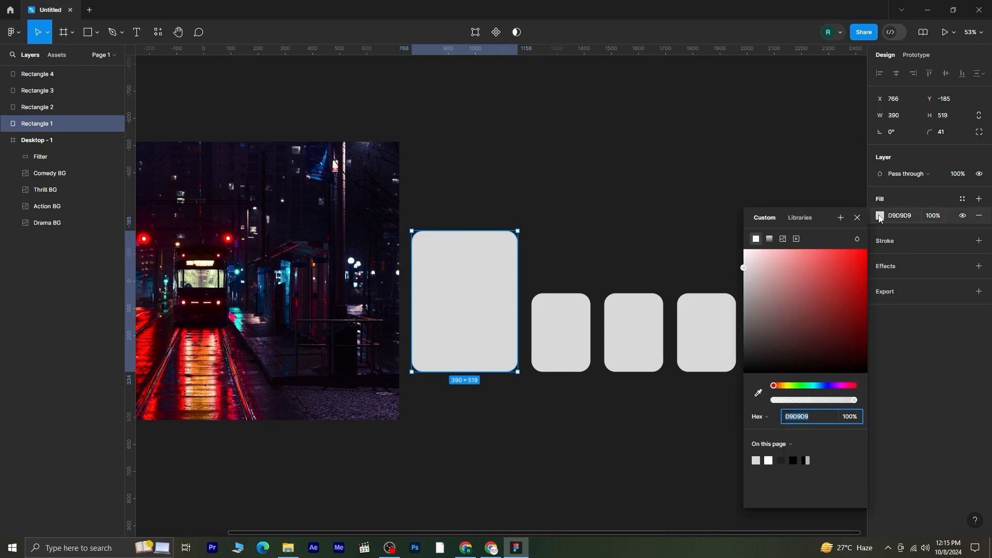
left_click(783, 239)
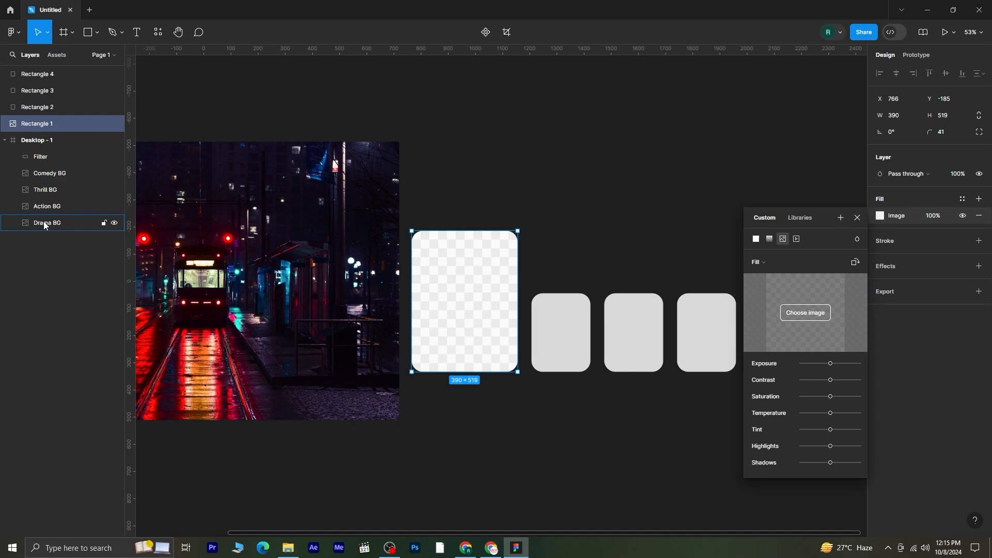
left_click(820, 313)
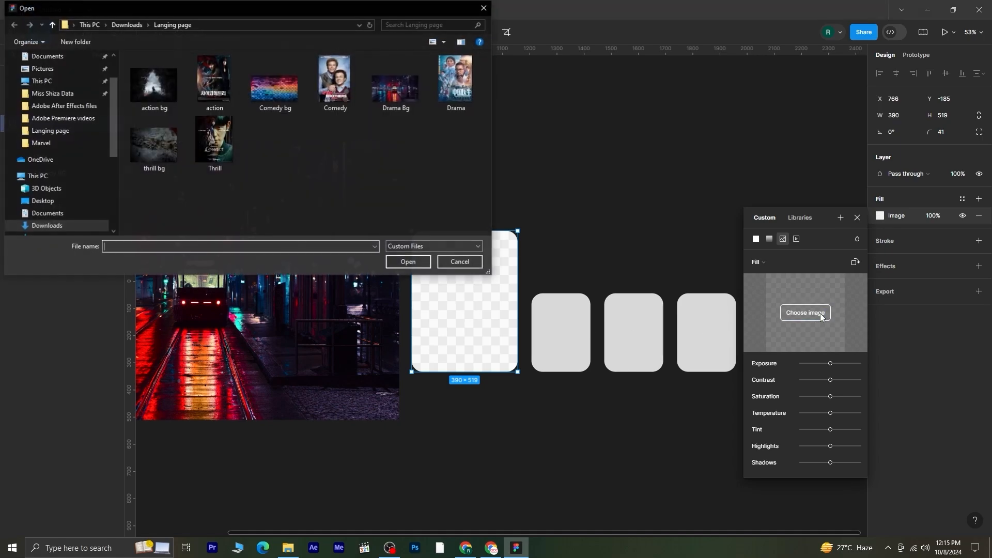
left_click(463, 96)
left_click(409, 262)
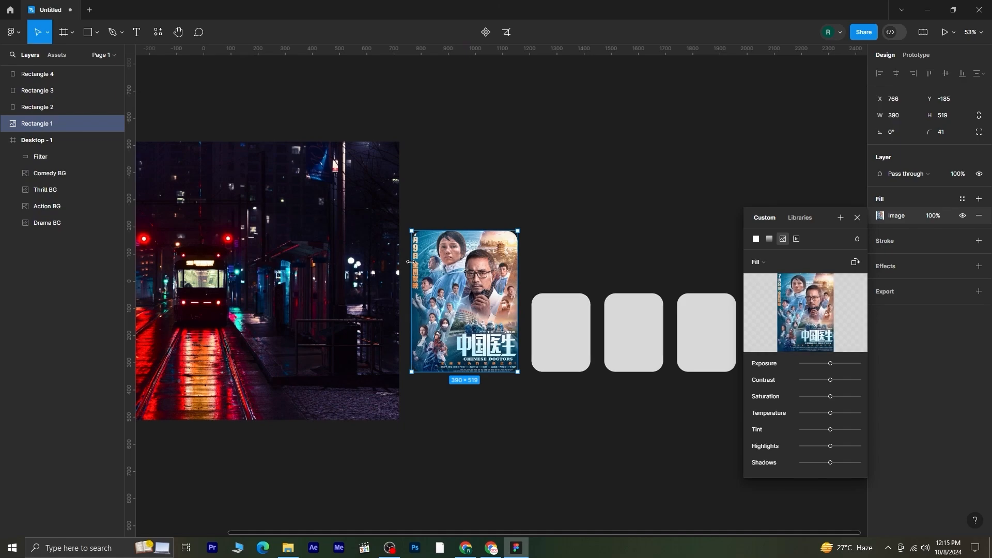
Maximize the Drama poster's contrast, raise its saturation slightly, and lower its exposure a little
left_click_drag(832, 381, 869, 380)
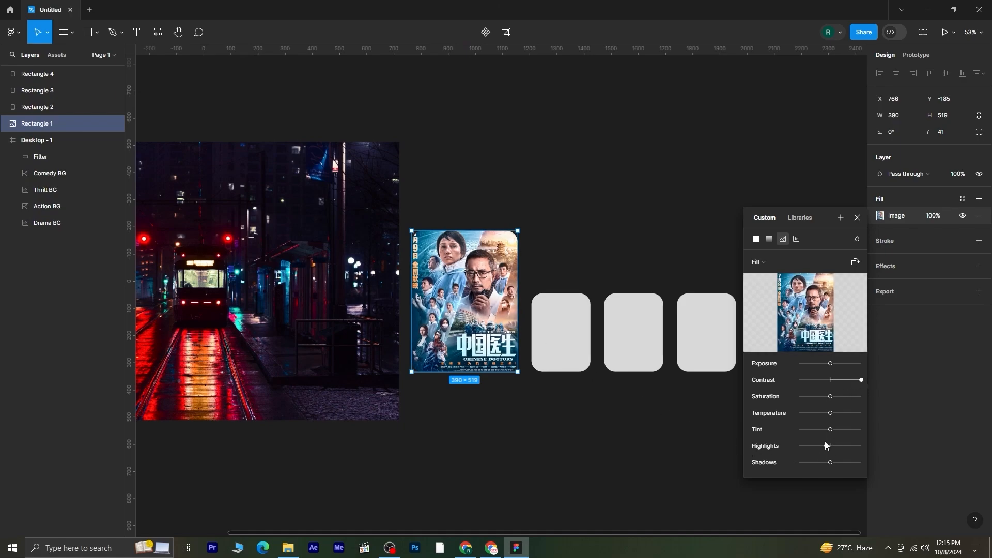
left_click_drag(825, 442, 818, 444)
key("ctrl+z")
mouse_move(831, 397)
left_mouse_down()
mouse_move(814, 399)
mouse_move(858, 398)
mouse_move(839, 398)
left_mouse_up()
mouse_move(831, 364)
left_mouse_down()
mouse_move(850, 365)
mouse_move(813, 365)
mouse_move(822, 368)
left_mouse_up()
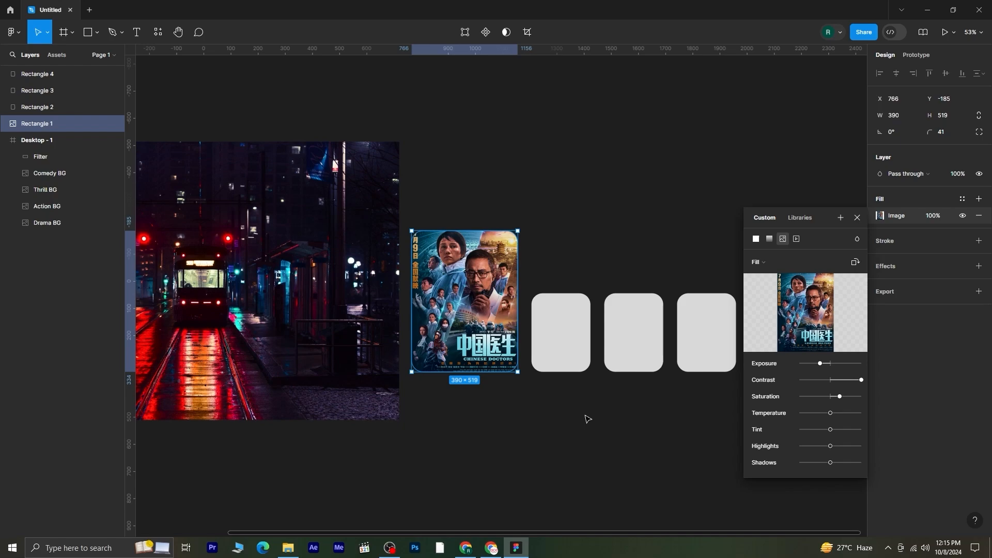
left_click(858, 220)
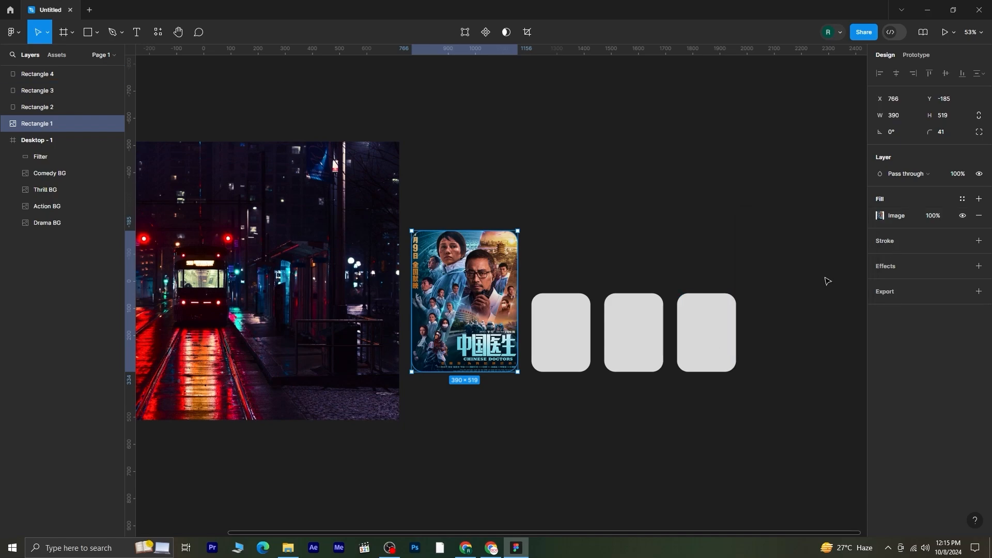
left_click(577, 444)
Replace the first small card's solid fill with the action poster image
left_click(570, 359)
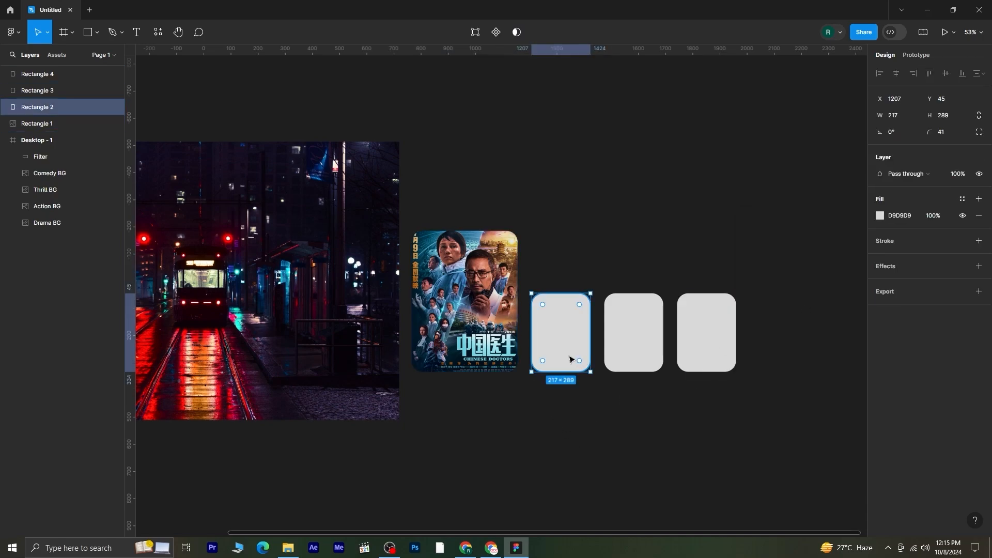
left_click(880, 216)
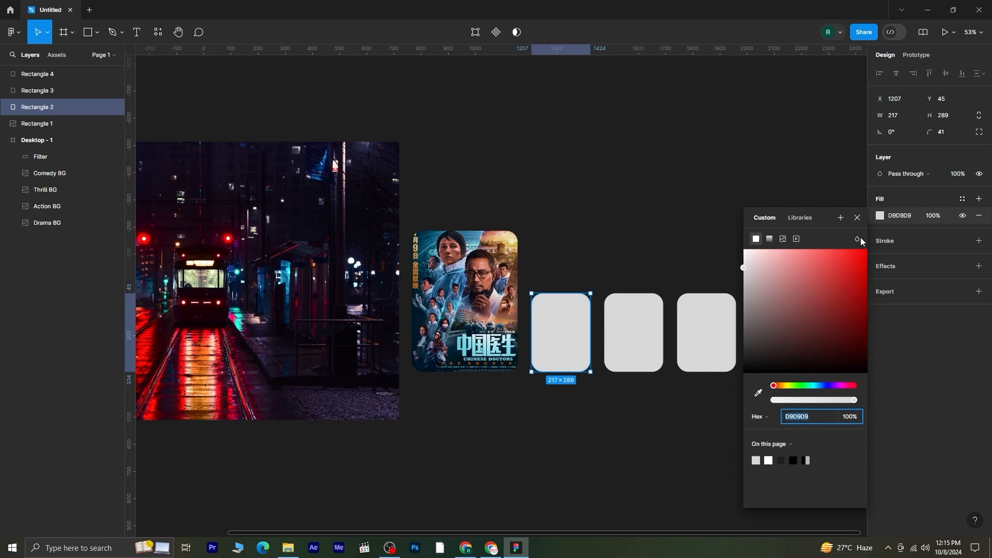
left_click(780, 238)
left_click(784, 316)
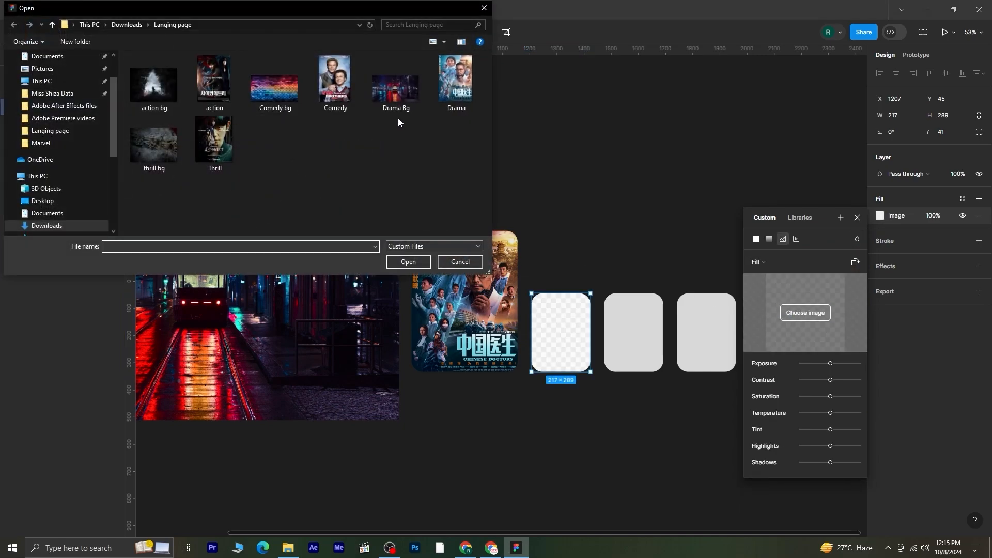
left_click(214, 81)
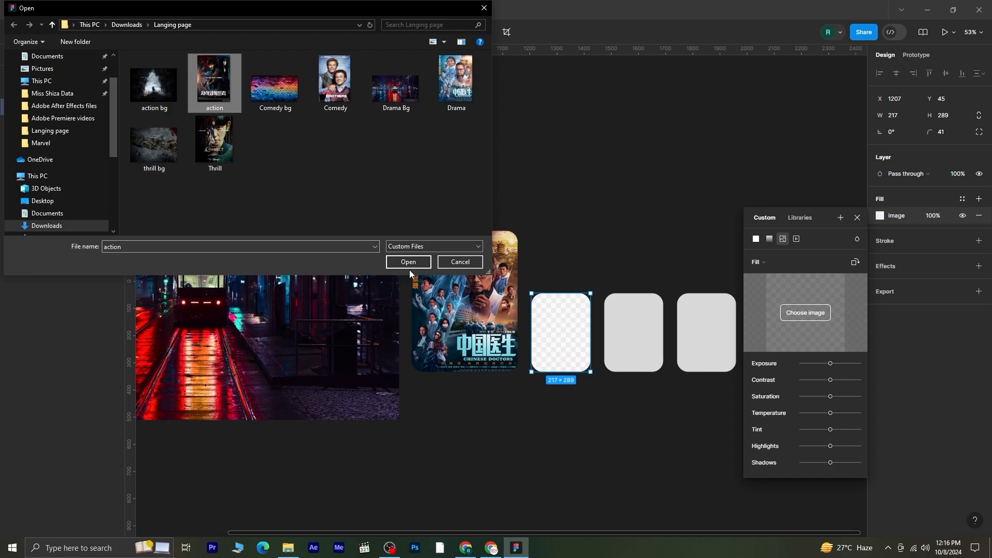
left_click(407, 261)
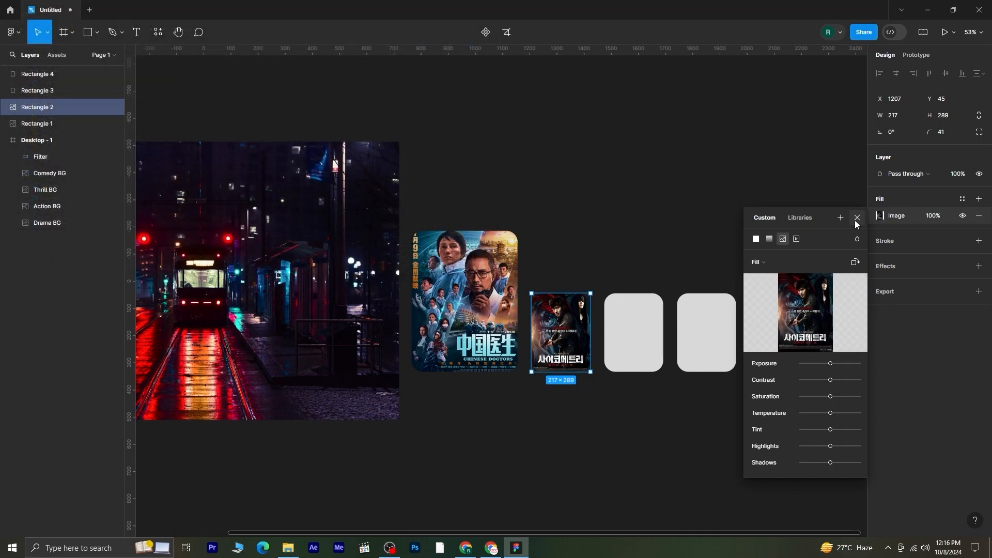
Replace the second small card's solid fill with the Thrill poster image
left_click(857, 218)
left_click(636, 325)
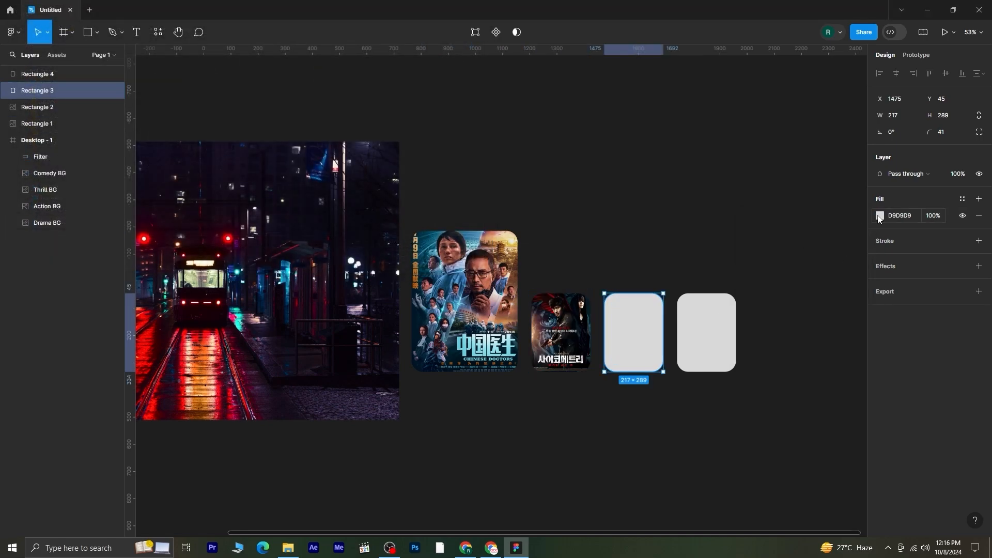
left_click(879, 216)
left_click(783, 239)
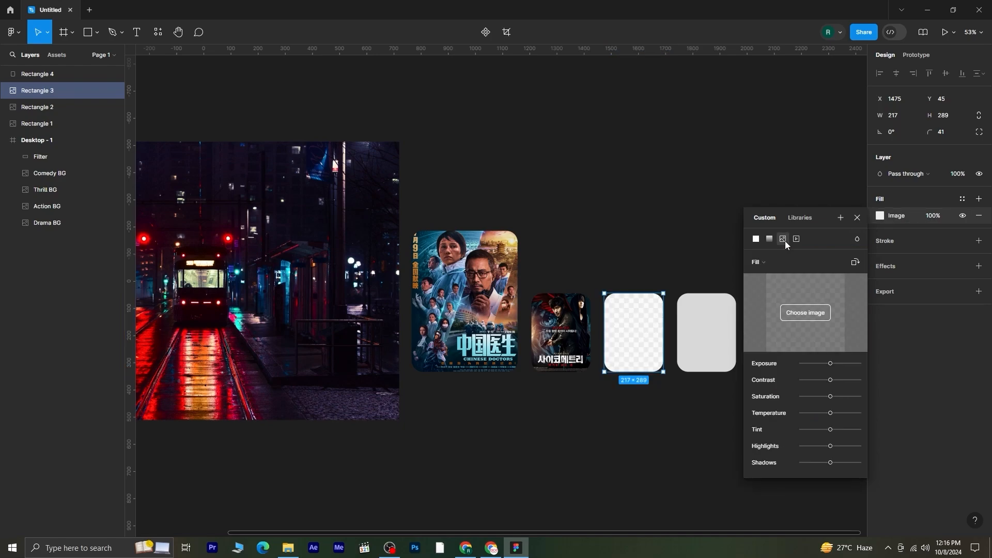
left_click(796, 316)
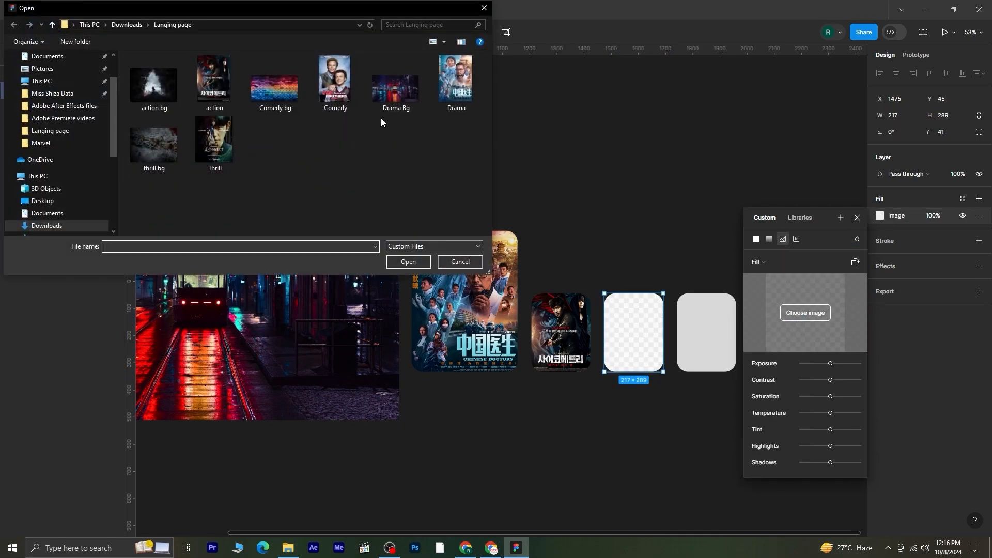
left_click(214, 139)
left_click(408, 261)
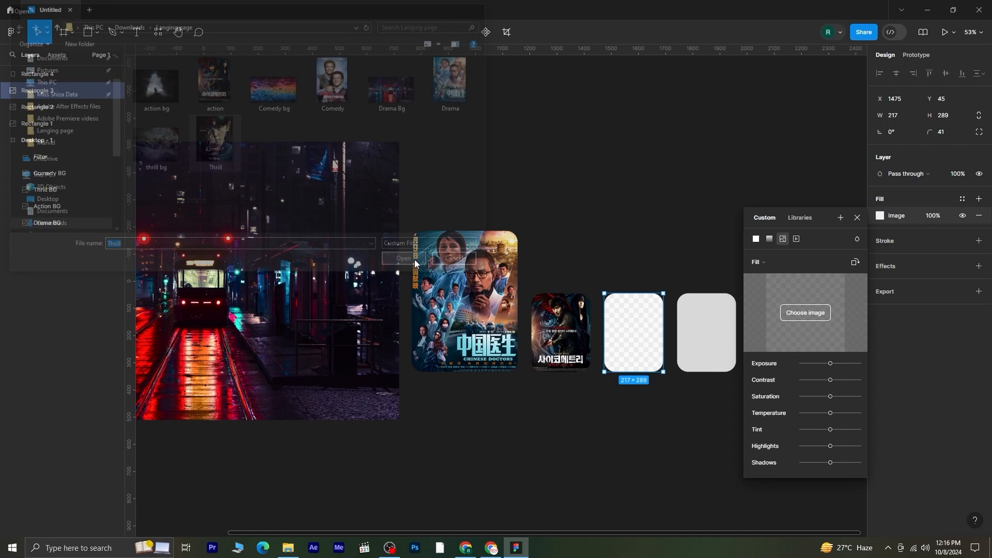
left_click(857, 218)
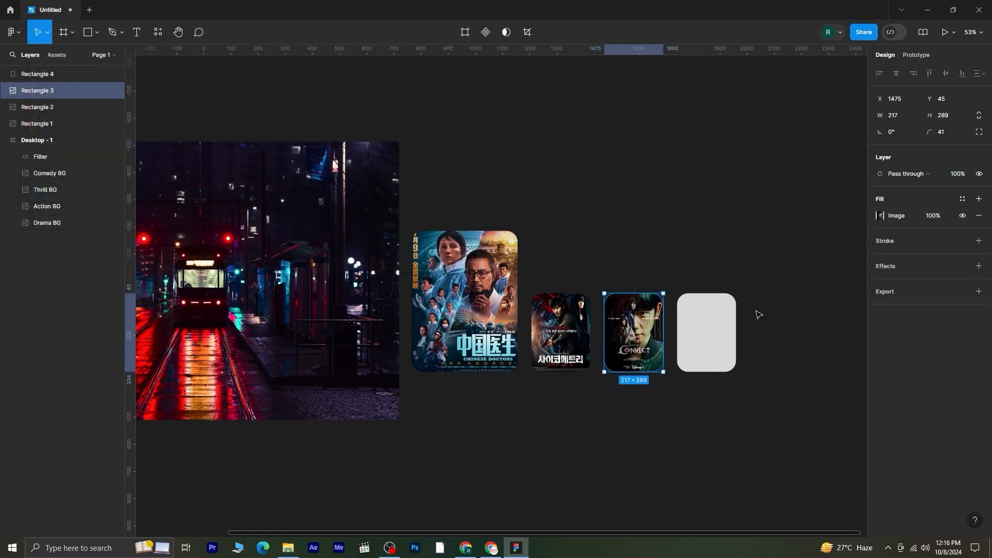
Replace the last small card's solid fill with the Comedy poster image
left_click(723, 318)
left_click(881, 215)
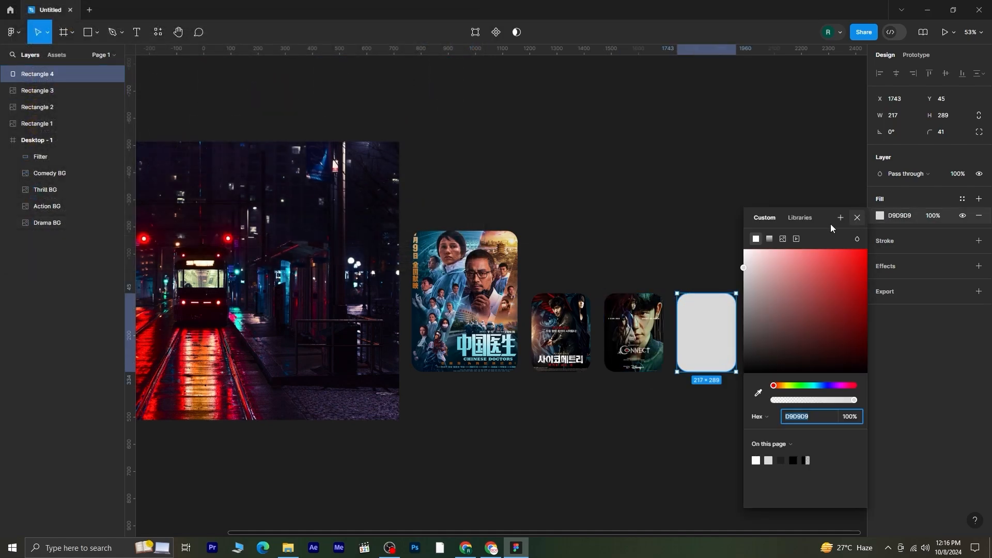
left_click(782, 239)
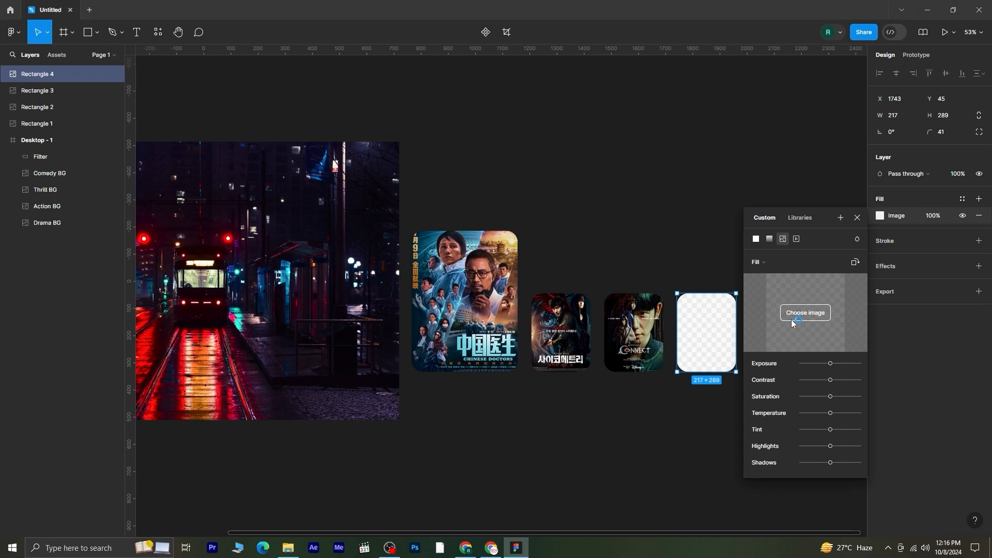
left_click(796, 315)
left_click(326, 107)
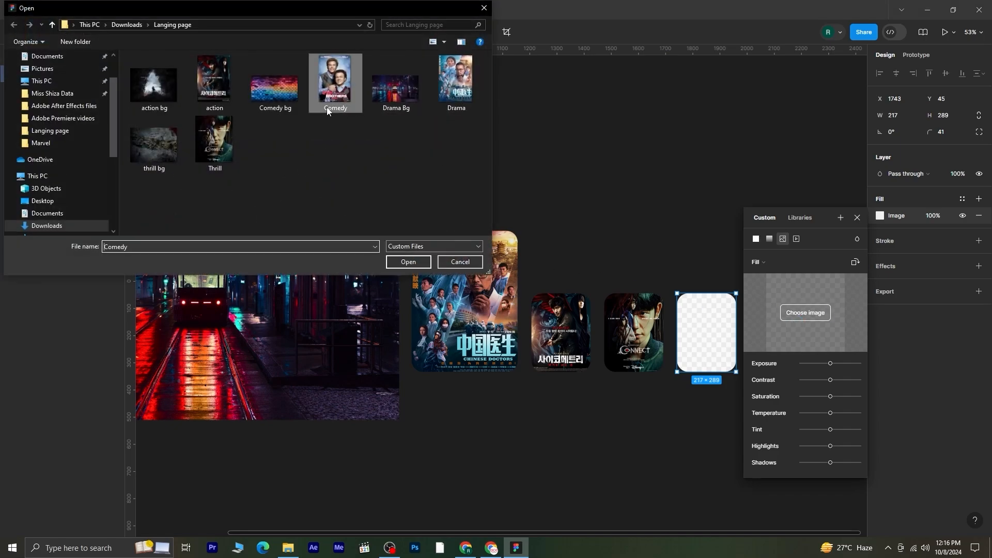
left_click(407, 262)
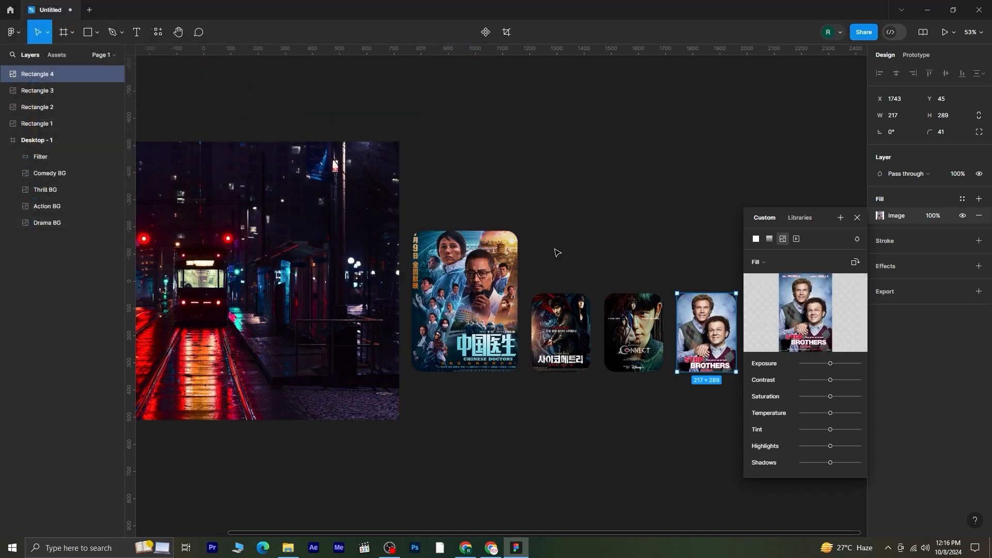
left_click(857, 218)
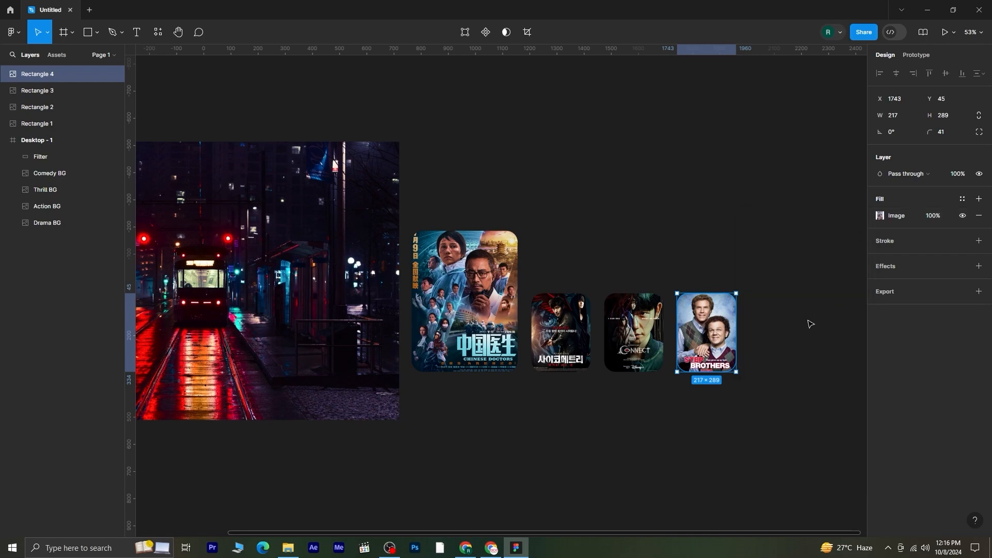
Nudge the Comedy poster card closer to the Thrill card, to X 1713
left_click(774, 353)
left_click(724, 342)
key("Left")
key("Left")
key("Left")
key("Left")
key("Left")
key("Left")
key("Left")
key("Left")
key("Left")
key("Left")
key("Left")
key("Left")
key("Left")
key("Left")
key("Left")
key("Left")
key("Left")
key("Left")
key("Left")
key("Left")
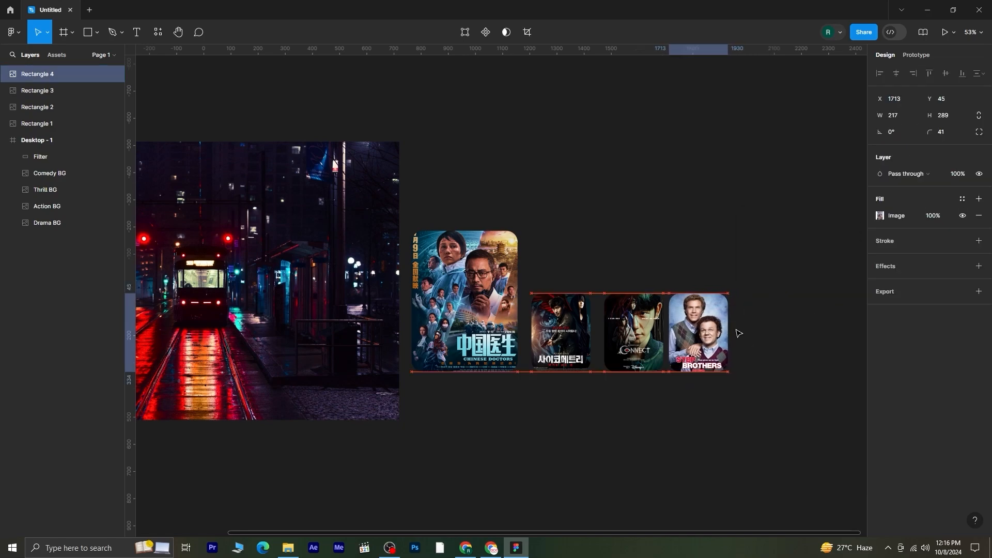
Distribute the horizontal spacing evenly across all four poster cards
left_click(779, 280)
left_click_drag(781, 280, 465, 357)
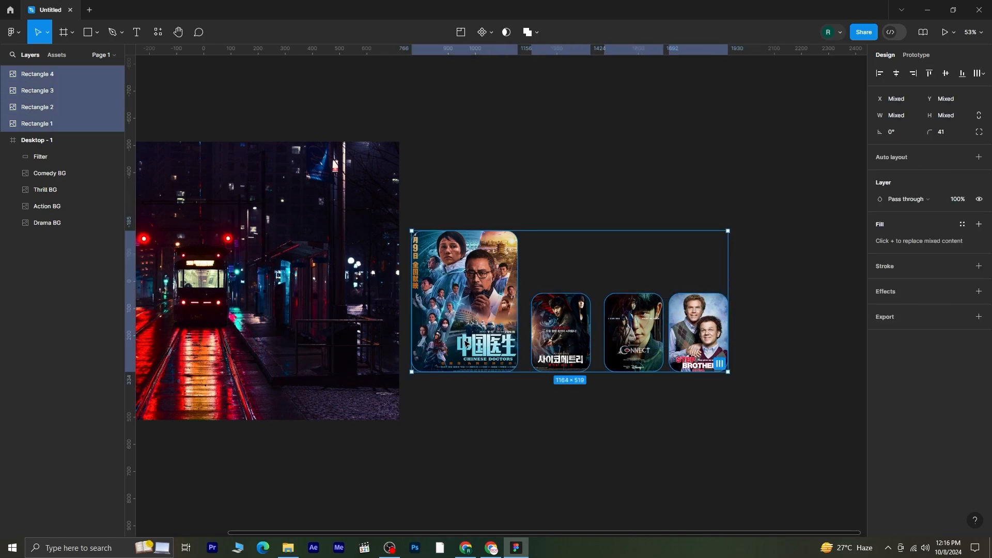
left_click(984, 73)
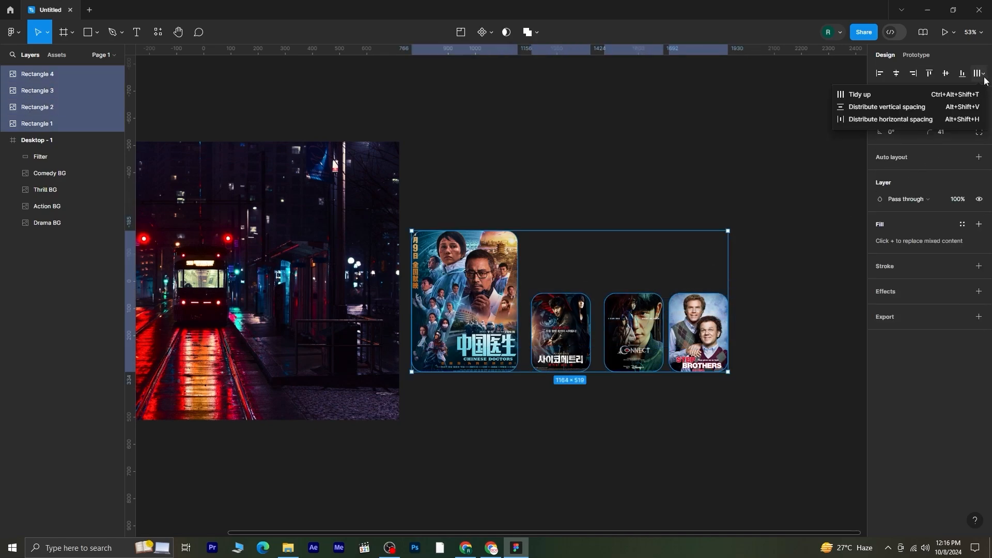
left_click(919, 115)
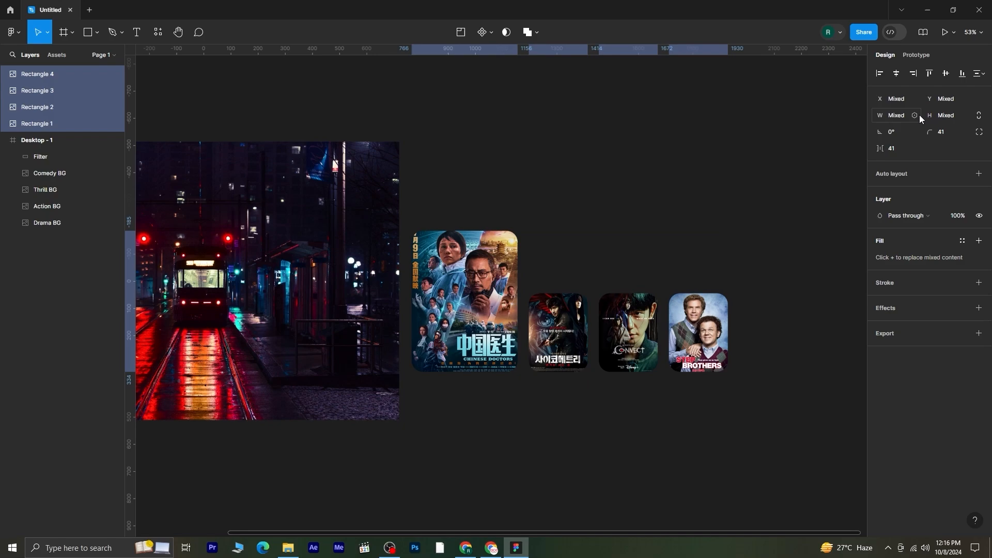
left_click(642, 448)
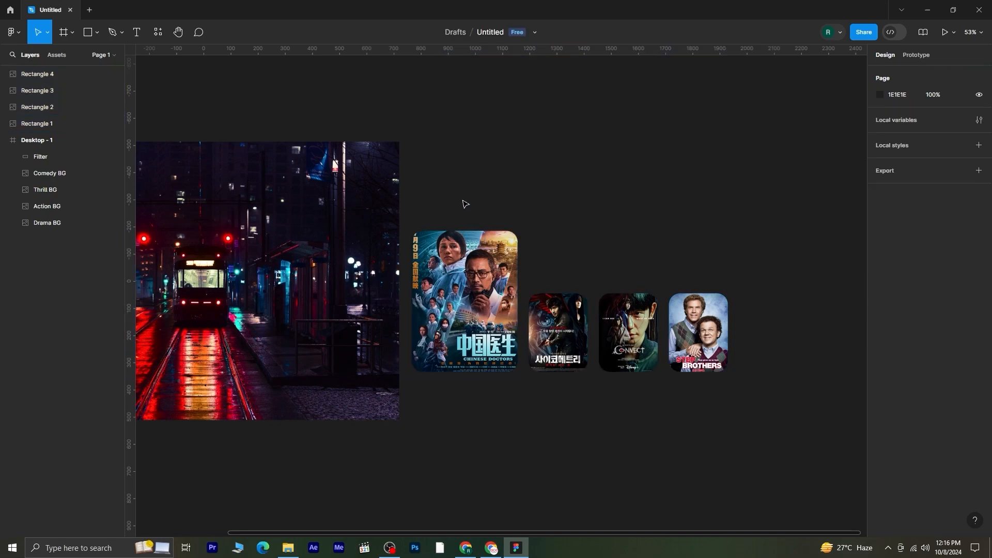
Wrap the four poster cards in a frame and narrow it to 678 wide, clipping the last two cards
left_click_drag(464, 196, 726, 373)
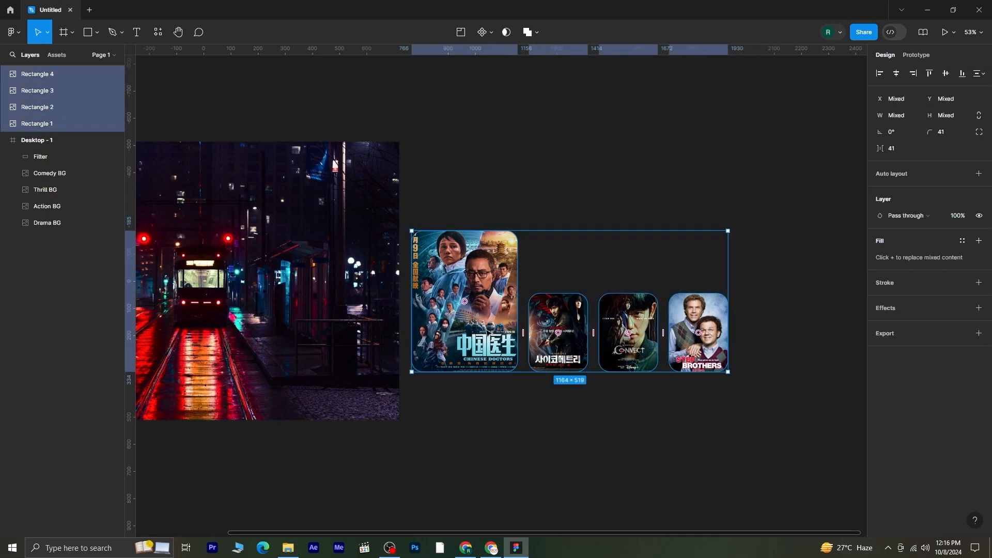
right_click(481, 255)
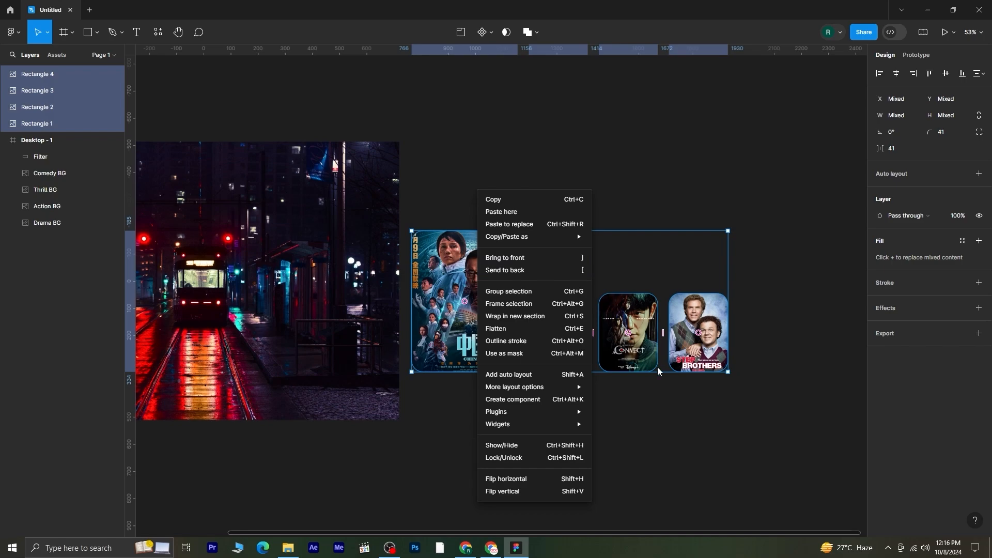
left_click(553, 304)
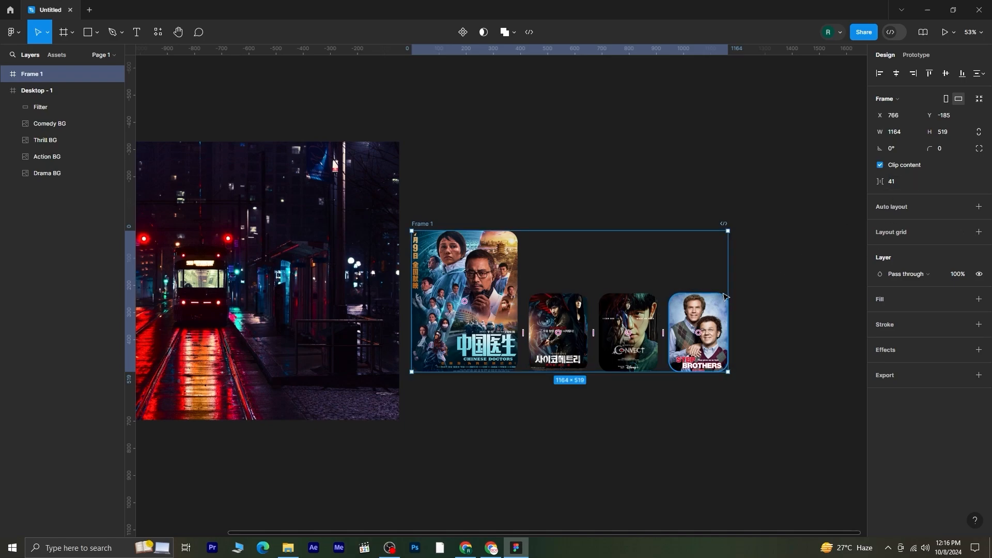
left_click_drag(725, 308, 596, 320)
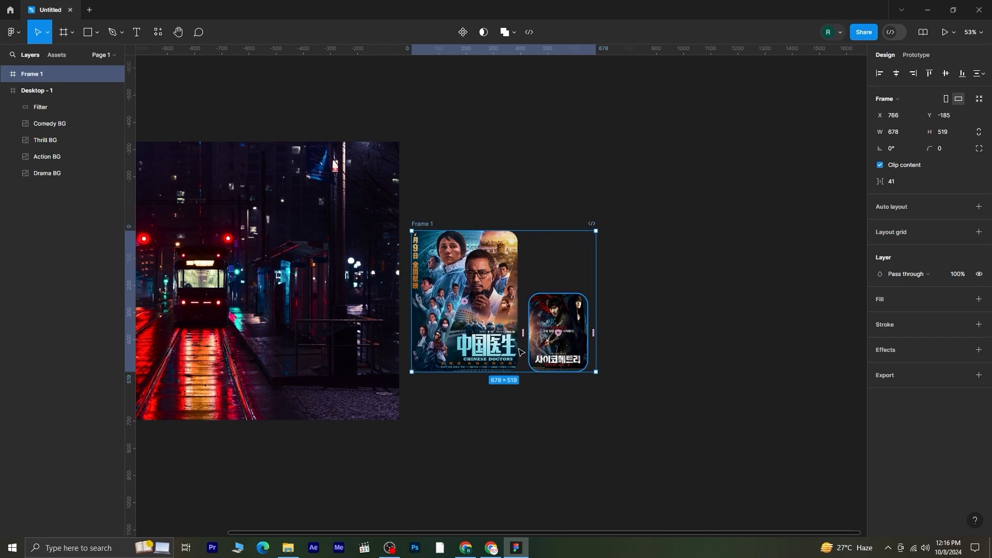
left_click(483, 181)
Move the poster-card frame into the Desktop - 1 frame and place it at X 763, Y 414
left_click(429, 225)
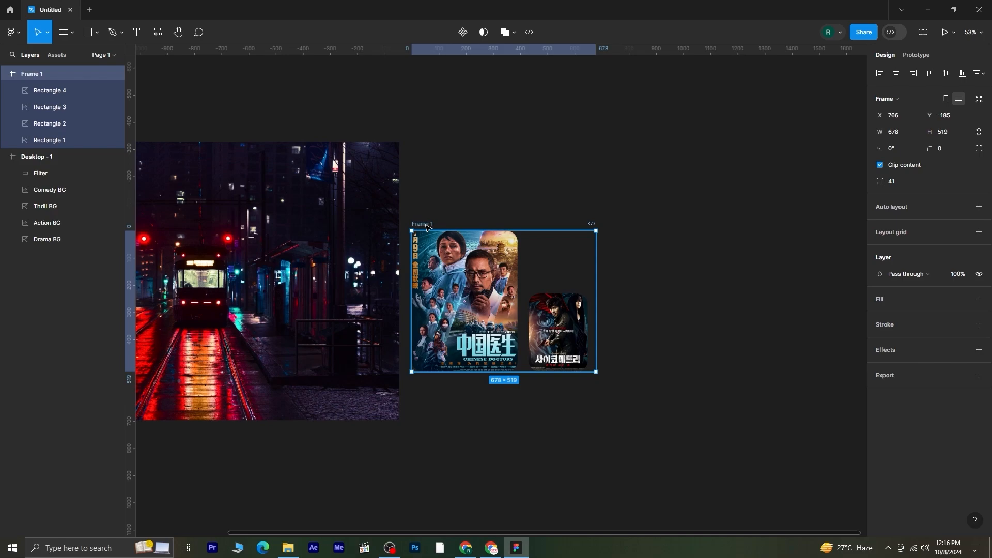
left_click_drag(425, 226, 263, 252)
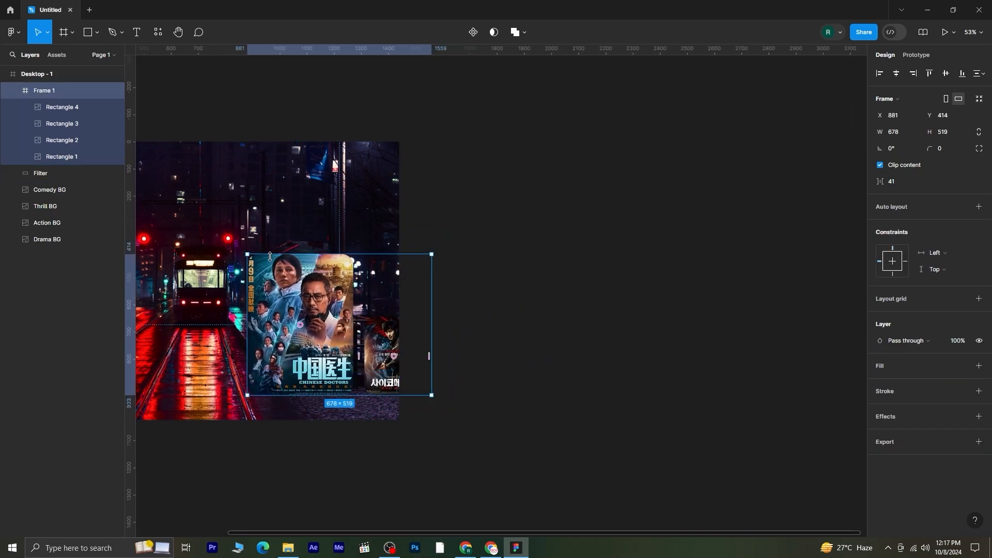
key("Left")
key("Left")
key("Left")
key("Left")
key("Left")
key("Left")
key("Left")
key("Left")
key("Left")
key("Left")
key("Left")
key("Left")
key("Left")
key("Left")
key("Left")
key("Left")
key("Left")
key("Left")
key("Left")
key("Left")
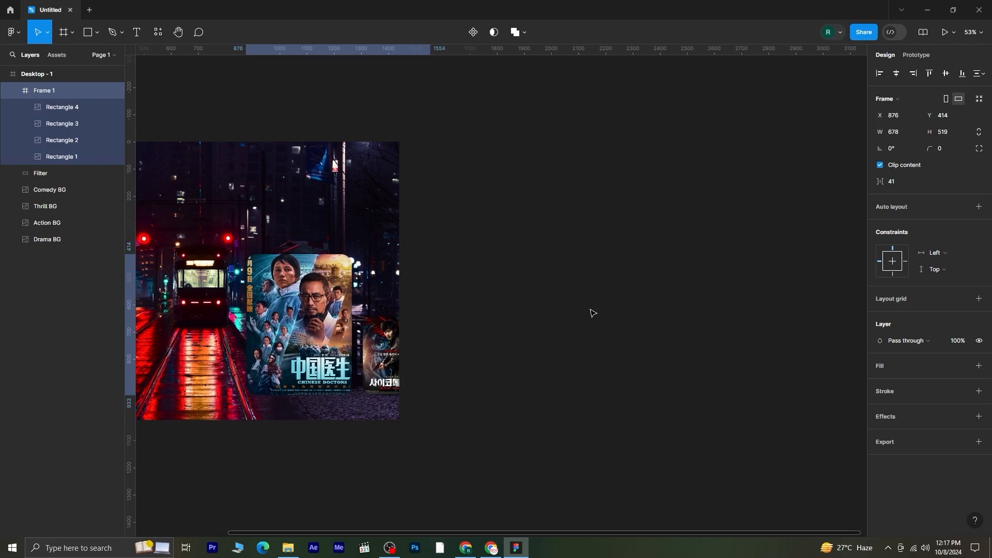
key("Left")
key("Left")
key("Left")
key("Left")
key("Left")
key("Left")
key("Left")
key("Left")
key("Left")
key("Left")
key("Left")
key("Left")
key("Left")
key("Left")
key("Left")
key("Left")
key("Left")
key("Left")
key("Left")
key("Left")
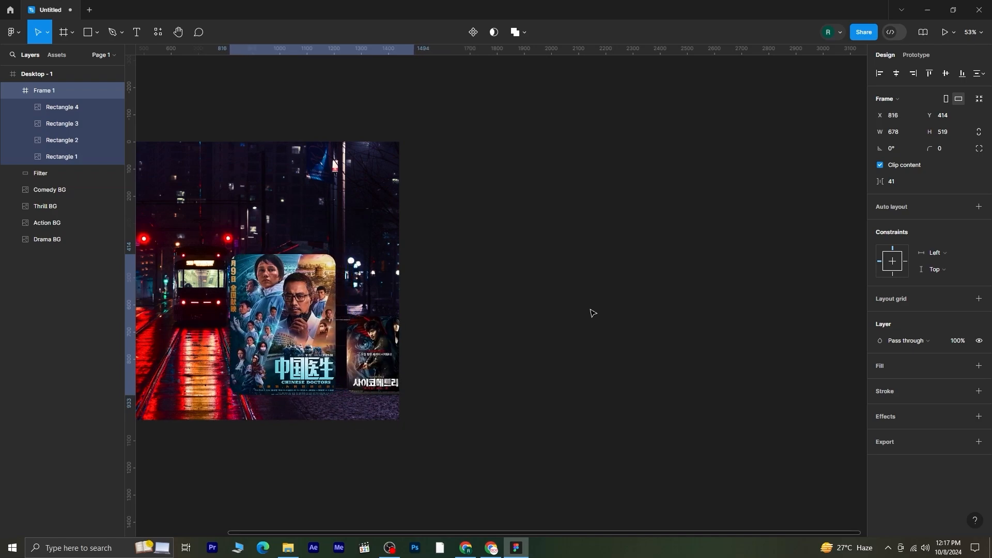
key("Left")
key("Left")
key("Left")
key("Left")
key("Left")
key("Left")
key("Left")
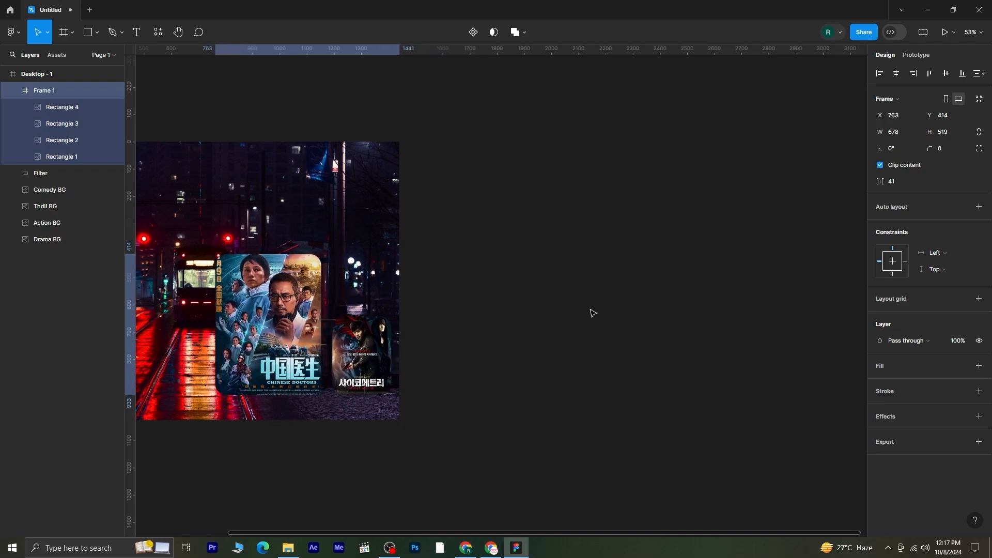
Extend the Filter rectangle down to the bottom edge of the Desktop - 1 frame, making it 891 high
left_click_drag(443, 500, 671, 492)
left_click(530, 490)
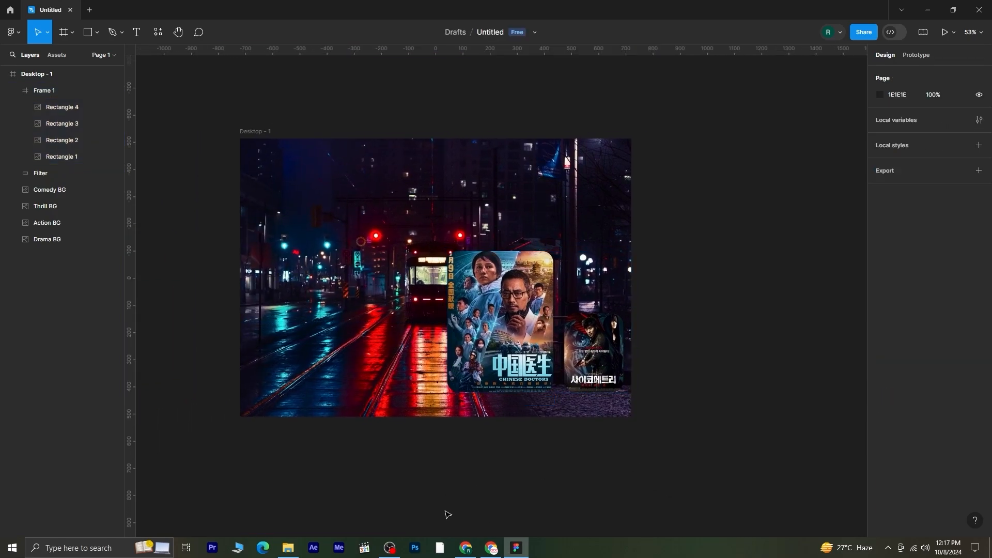
left_click(376, 300)
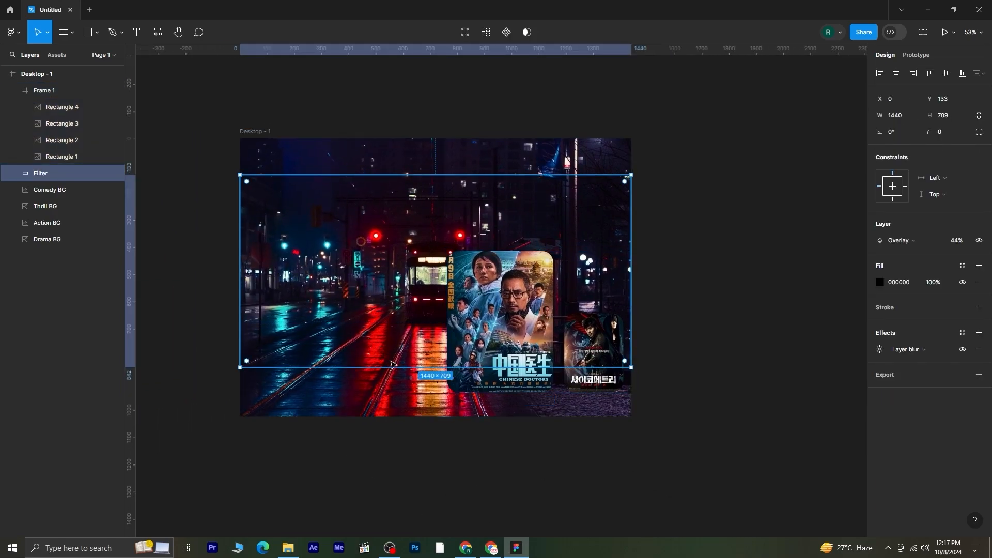
left_click_drag(391, 366, 392, 417)
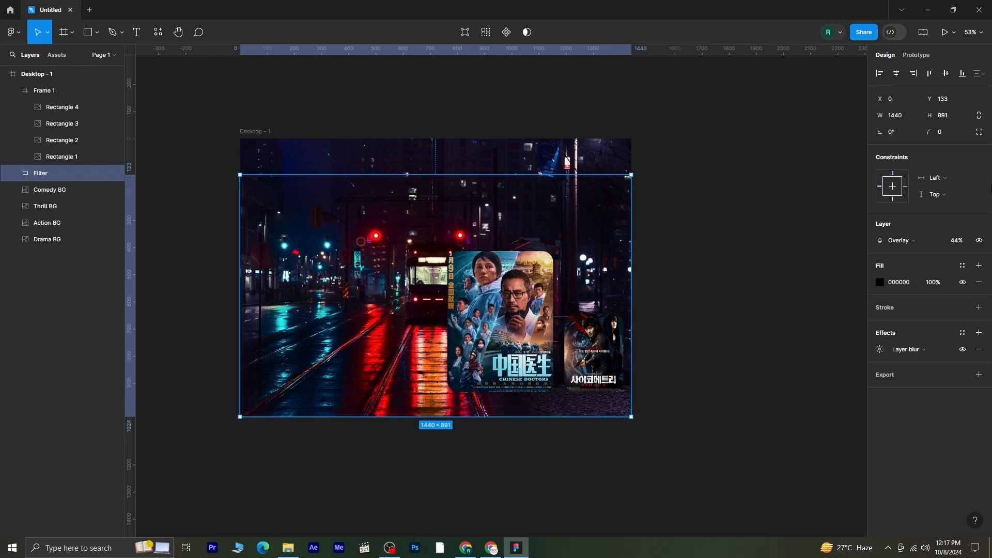
Change the Filter layer's blend mode to Multiply and adjust its opacity to darken the background moderately
mouse_move(951, 241)
left_mouse_down()
mouse_move(984, 241)
mouse_move(13, 240)
mouse_move(976, 240)
mouse_move(961, 240)
left_mouse_up()
left_click(890, 242)
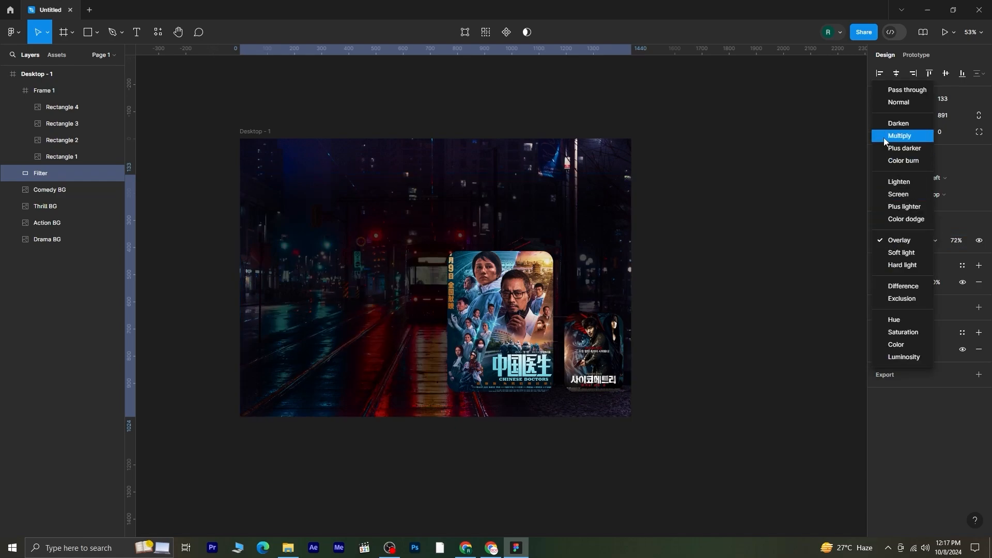
left_click(899, 136)
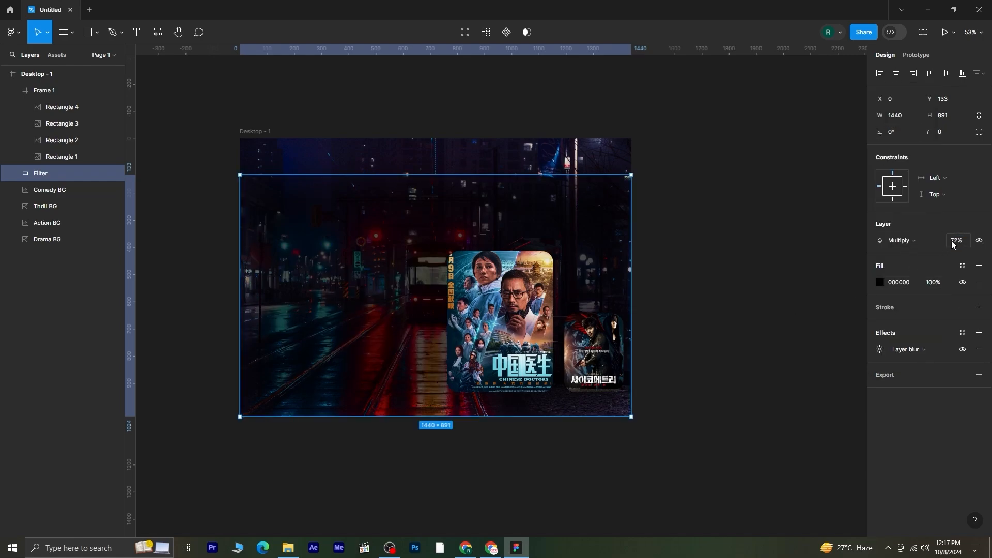
left_click_drag(951, 241, 910, 253)
left_click(799, 282)
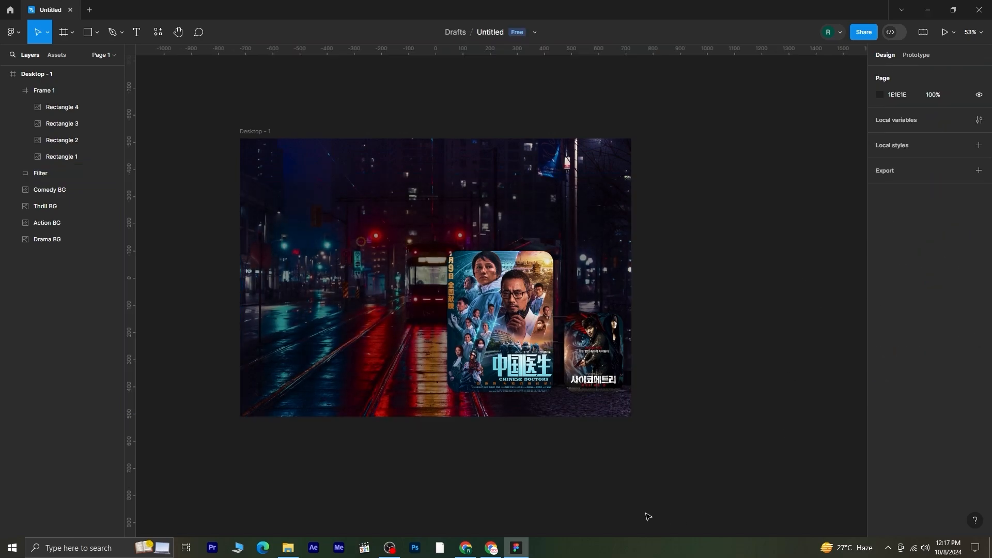
Add a white (FFFFFF) inside stroke of weight 3 to the large Drama poster card
double_click(528, 293)
left_click(885, 308)
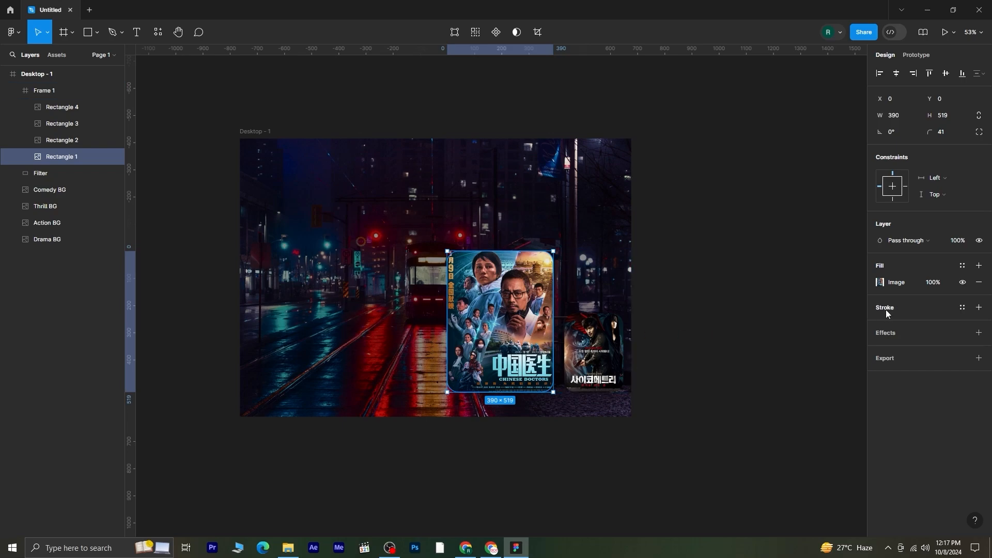
left_click(880, 328)
left_click_drag(780, 328, 720, 264)
left_click(857, 238)
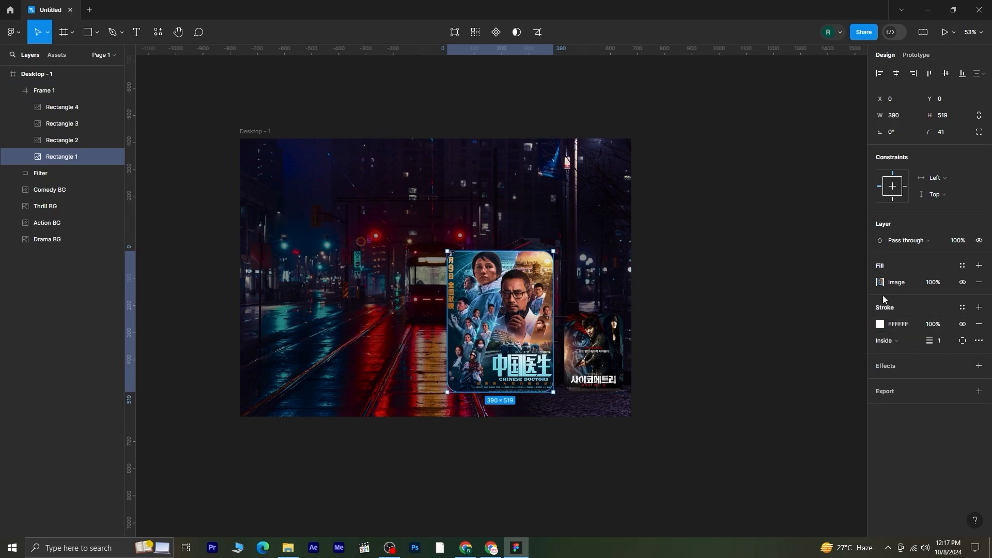
left_click(944, 340)
type("3")
key("Return")
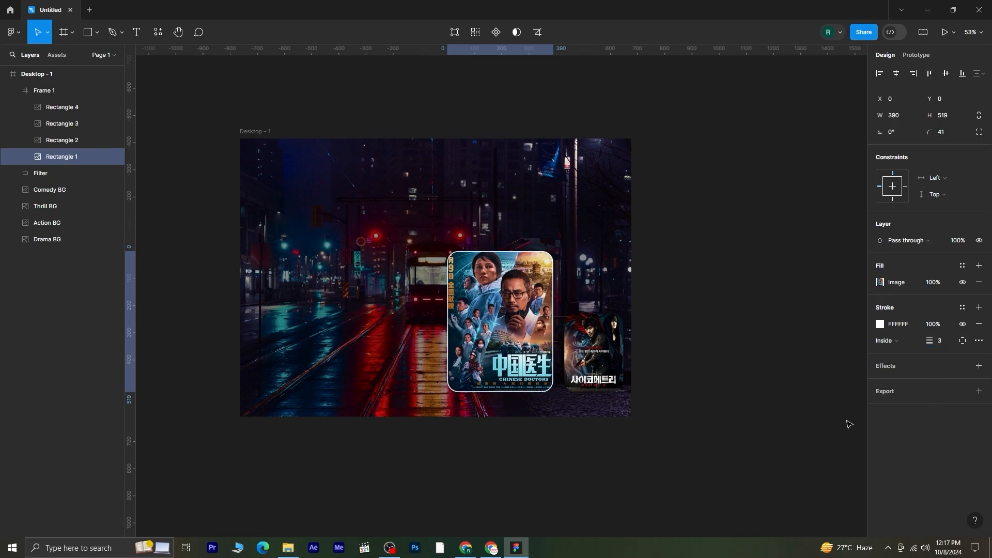
left_click(783, 392)
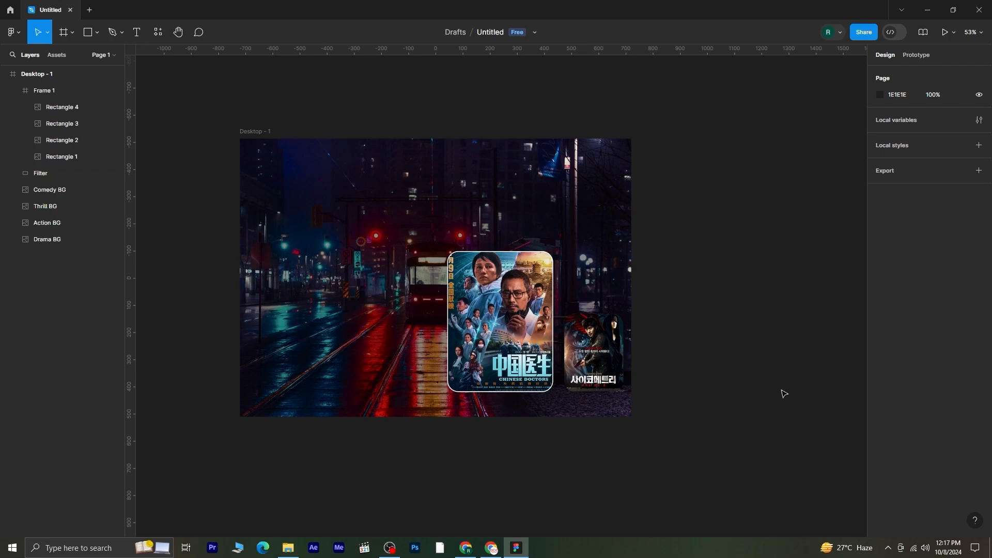
Add a drop shadow effect to the frame holding the poster cards
left_click(494, 340)
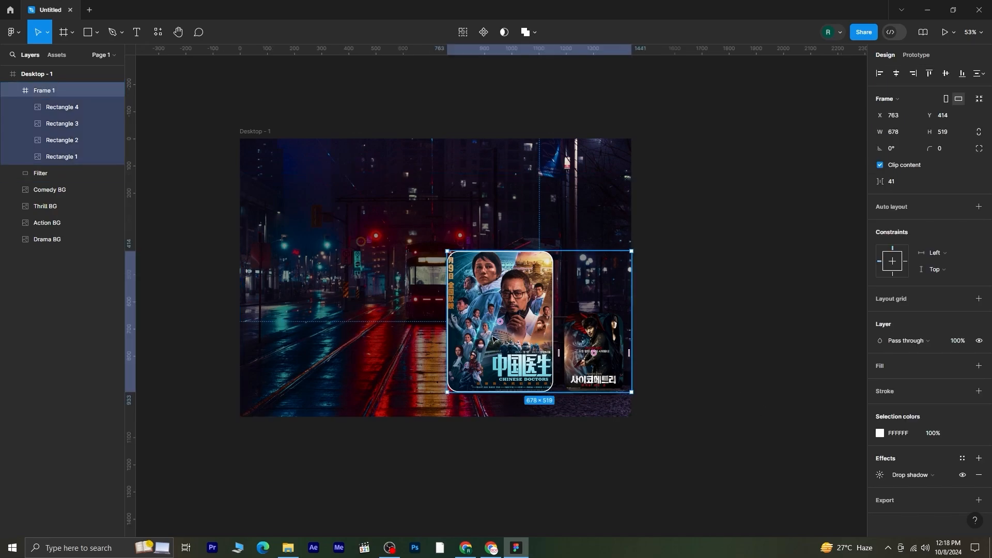
Move the frame holding the poster cards up to Y 357 on Desktop - 1
key("Up")
key("Up")
key("Up")
key("Up")
key("Up")
key("Up")
key("Up")
key("Up")
key("Up")
key("Up")
key("Up")
key("Up")
key("Up")
key("Up")
key("Up")
key("Up")
key("Up")
key("Up")
key("Up")
key("Up")
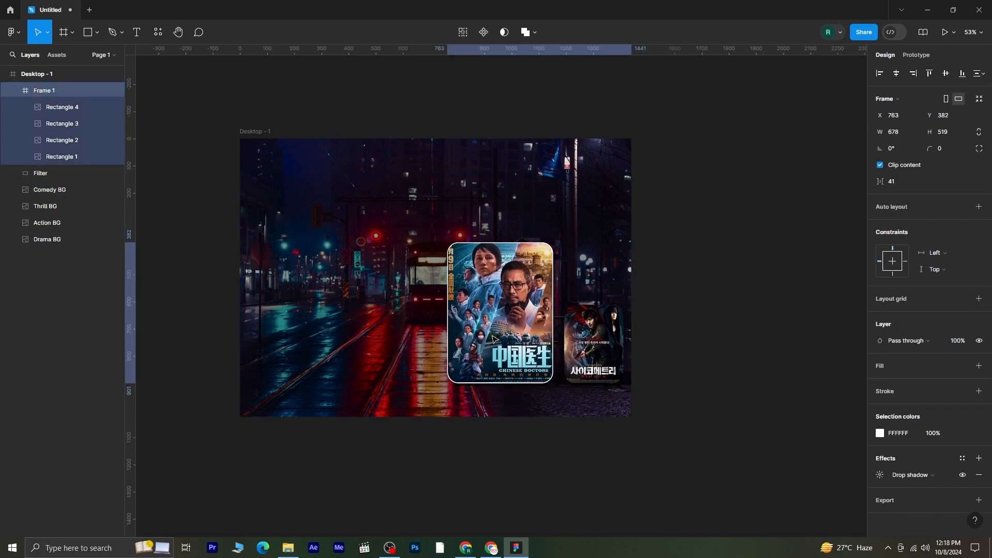
key("Up")
key("Up")
key("Up")
key("Up")
key("Up")
key("Up")
key("Up")
key("Up")
key("Up")
key("Up")
key("Up")
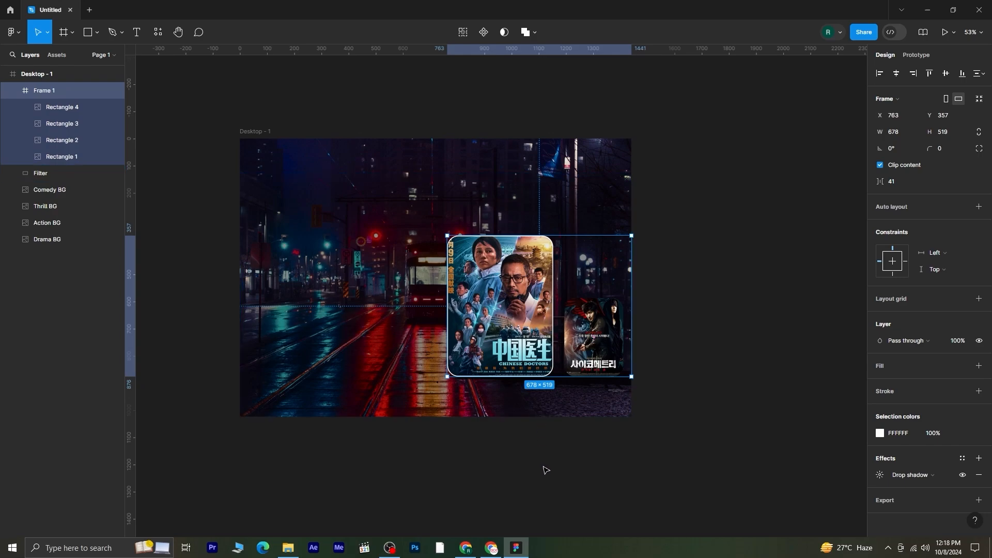
left_click(545, 468)
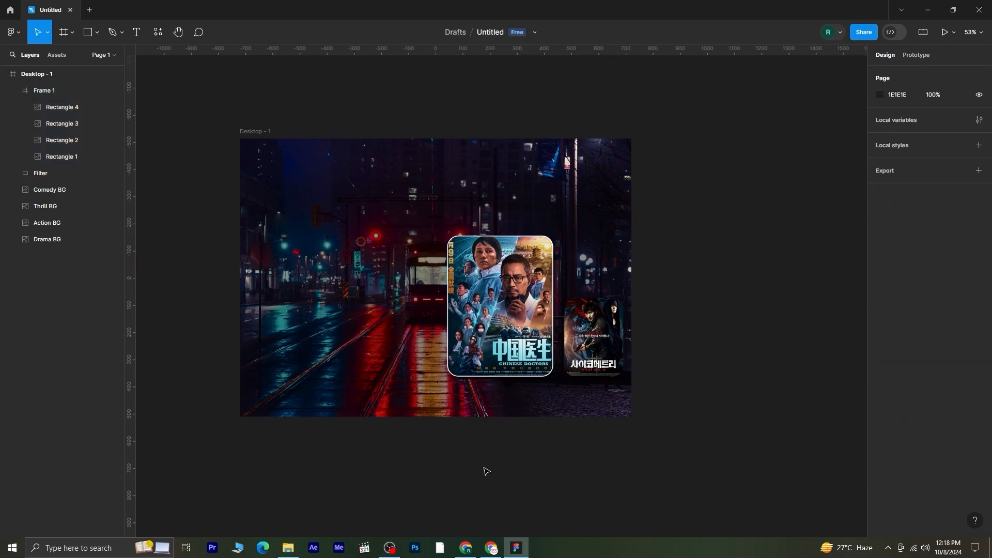
Set the white inside stroke weight of the large Drama poster card to 5
left_click(498, 330)
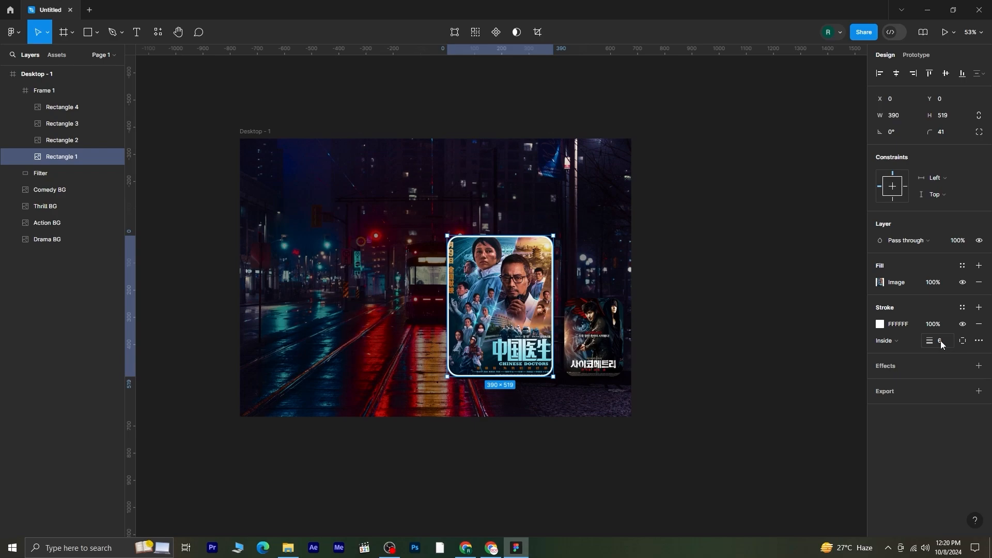
left_click(941, 343)
left_click(806, 413)
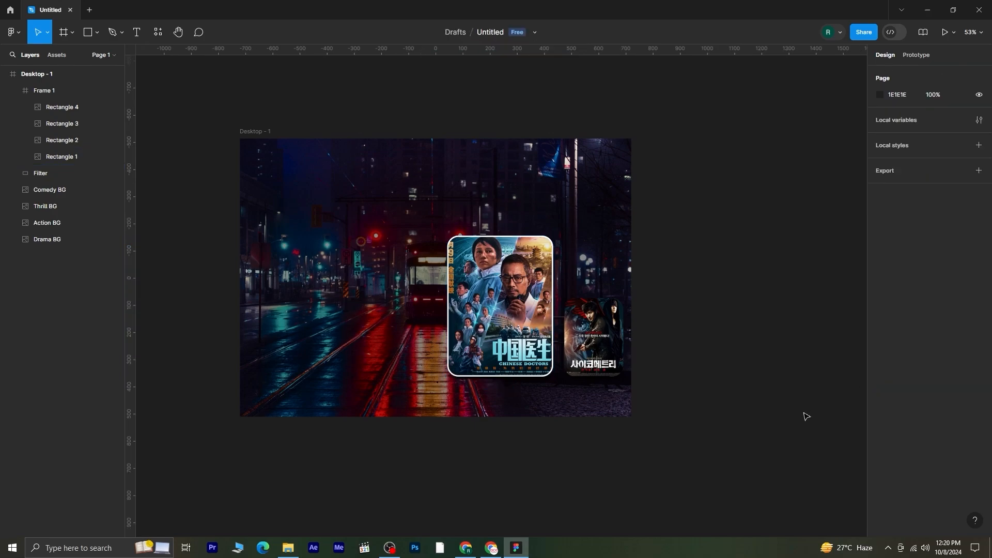
left_click(501, 323)
left_click(501, 323)
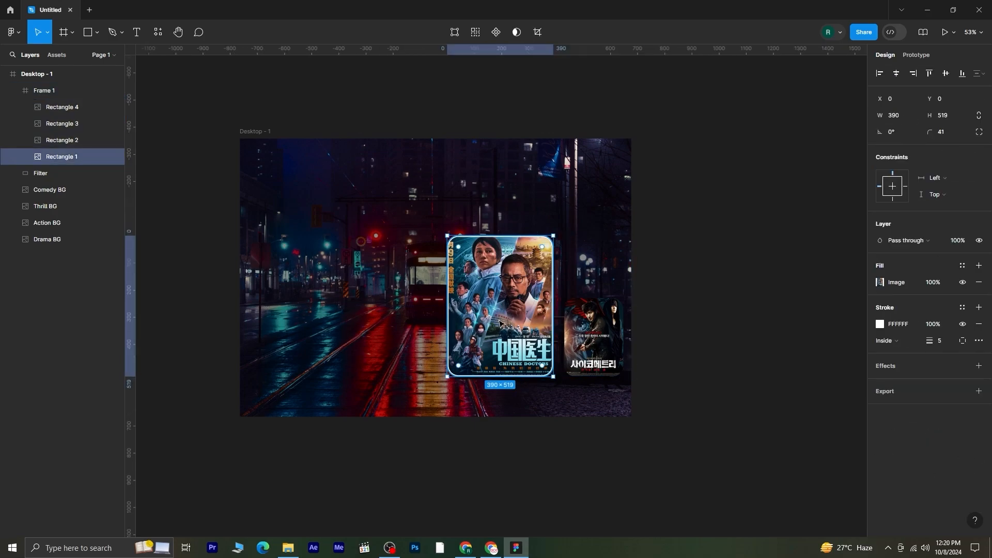
left_click(564, 472)
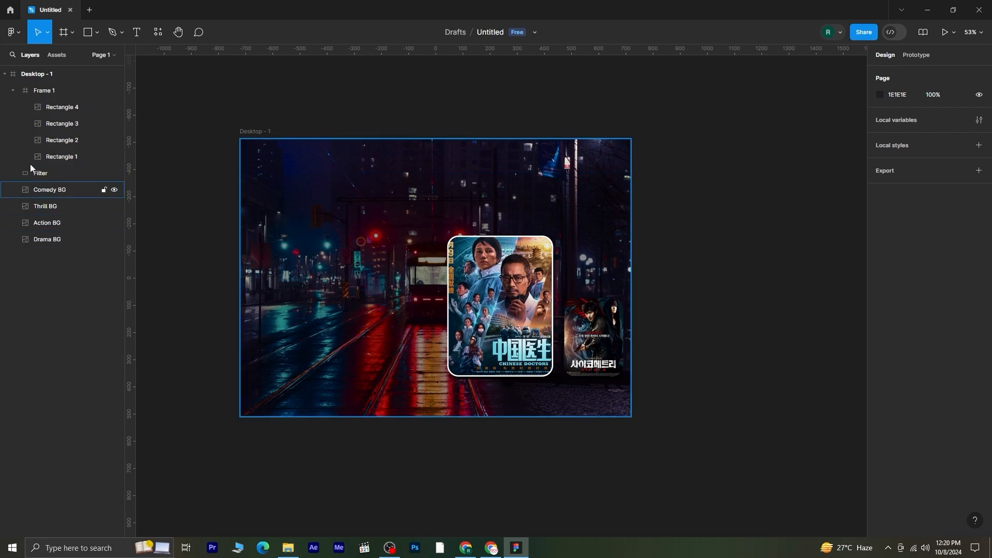
Add the text "StreamFlex" near the upper-left corner of the Desktop - 1 frame
left_click(136, 32)
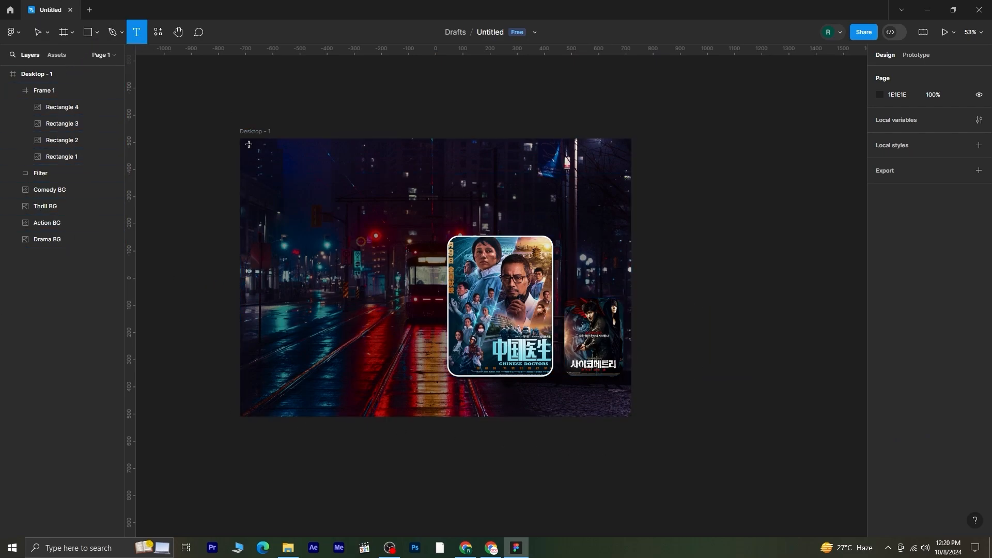
left_click(262, 164)
type("Stre")
key("Escape")
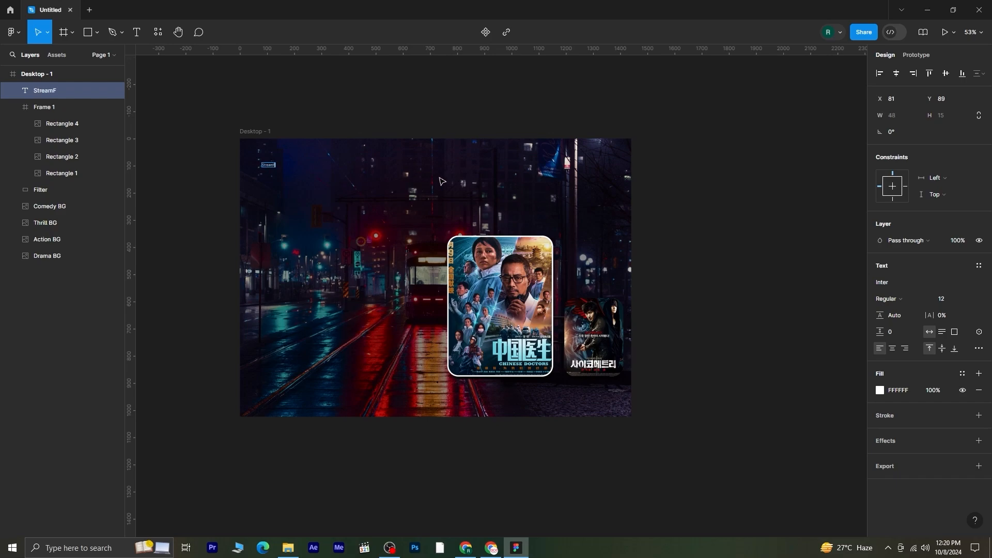
type("amFlex")
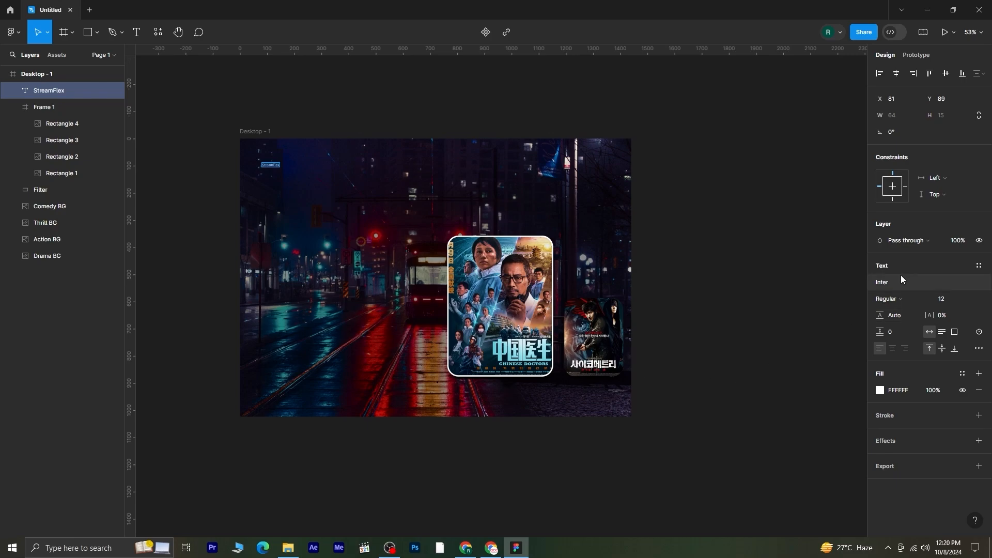
Set the StreamFlex text to the Jersey 10 font at size 59
left_click(889, 284)
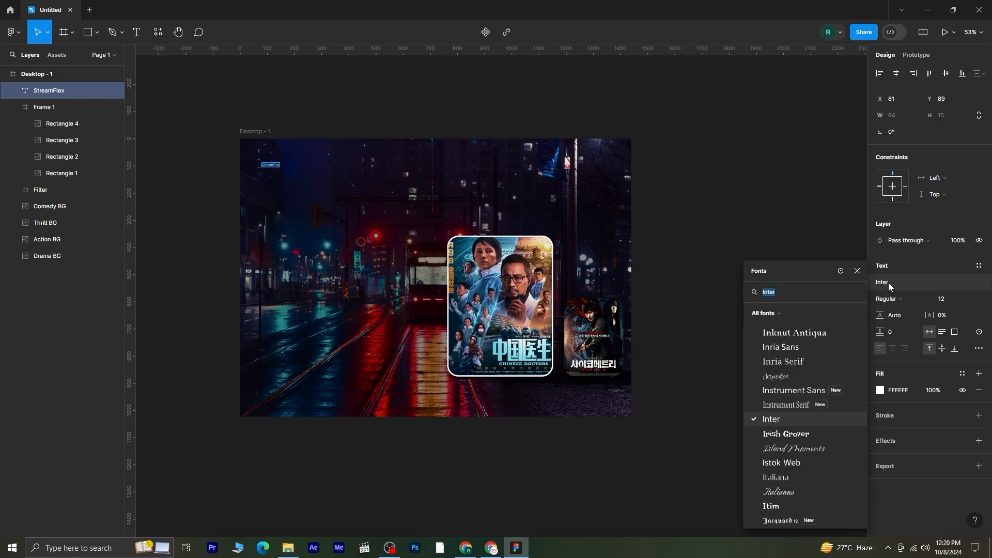
type("jer")
left_click(789, 310)
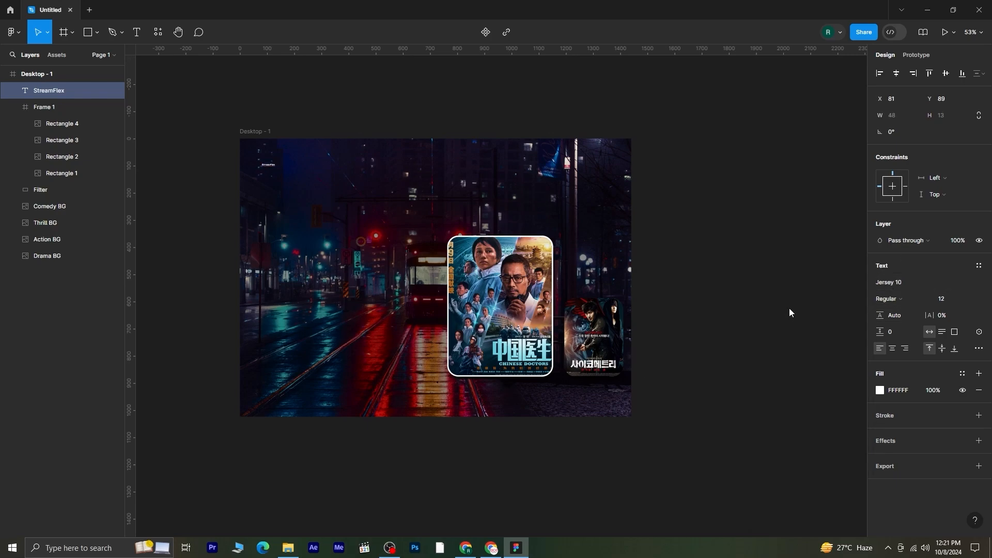
left_click_drag(940, 305, 985, 299)
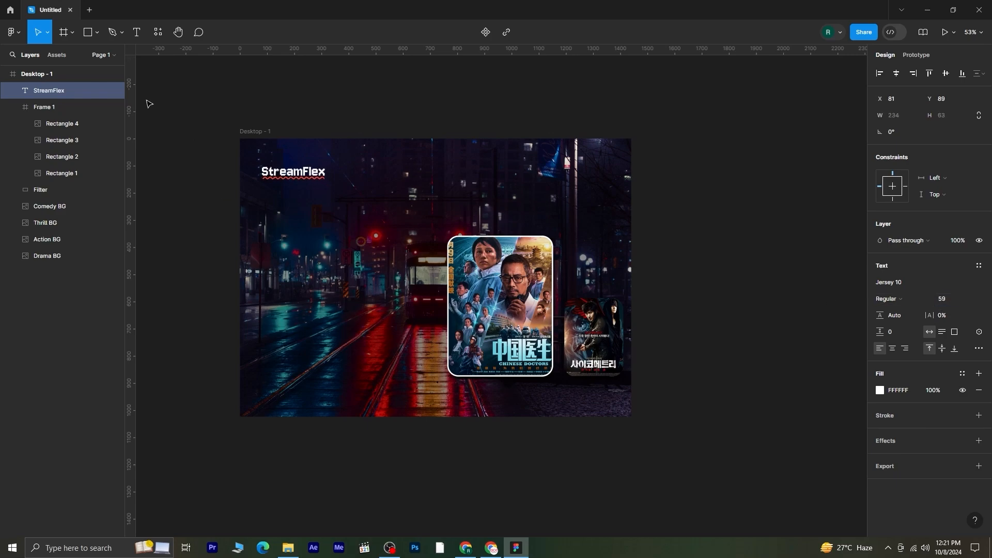
Color only the "Flex" part of the StreamFlex text red (FD0E0E)
key("Return")
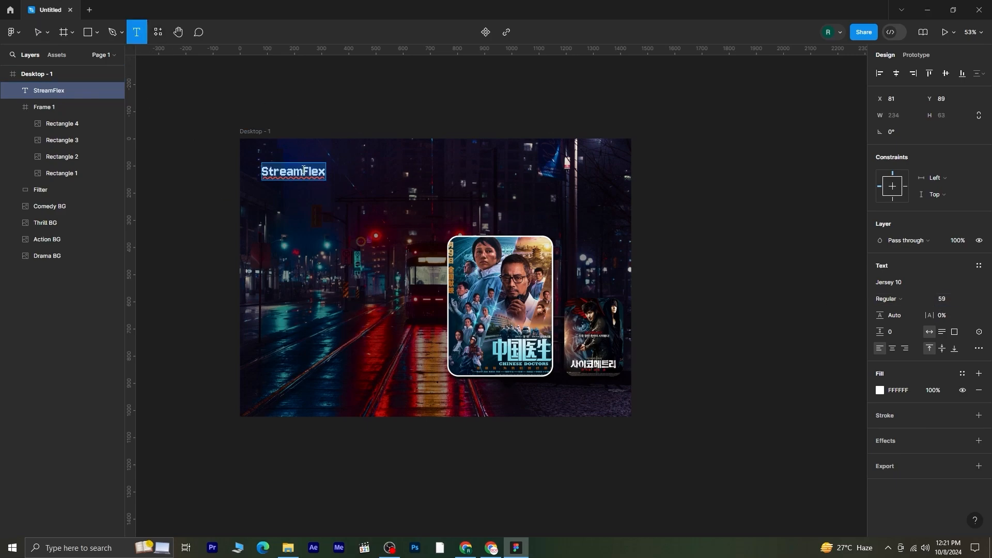
left_click_drag(303, 169, 332, 172)
left_click(879, 391)
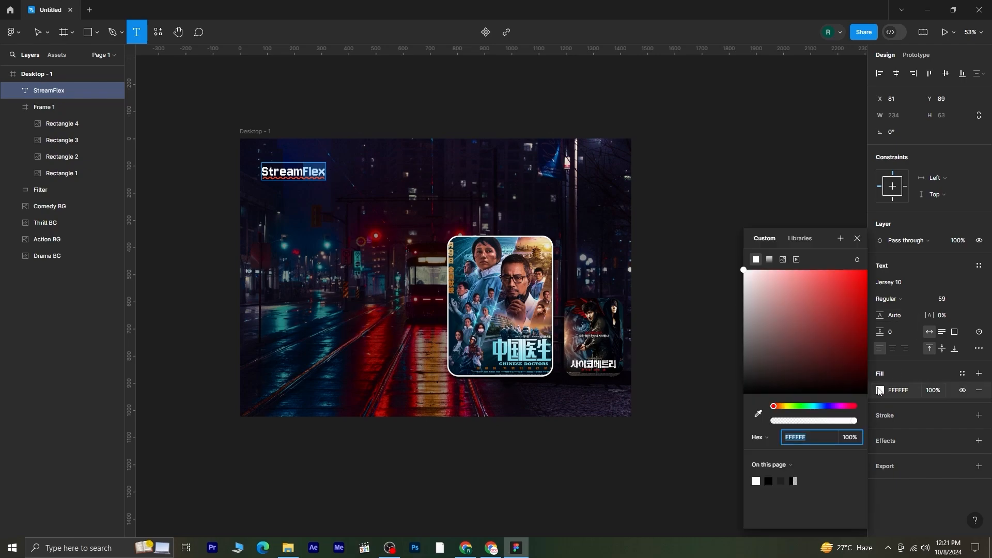
left_click_drag(856, 309, 862, 278)
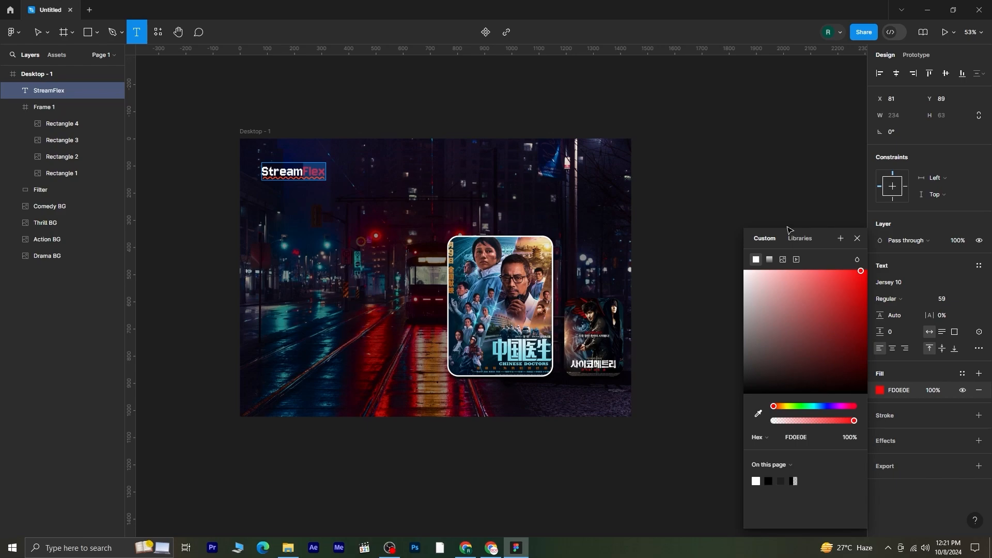
left_click(857, 239)
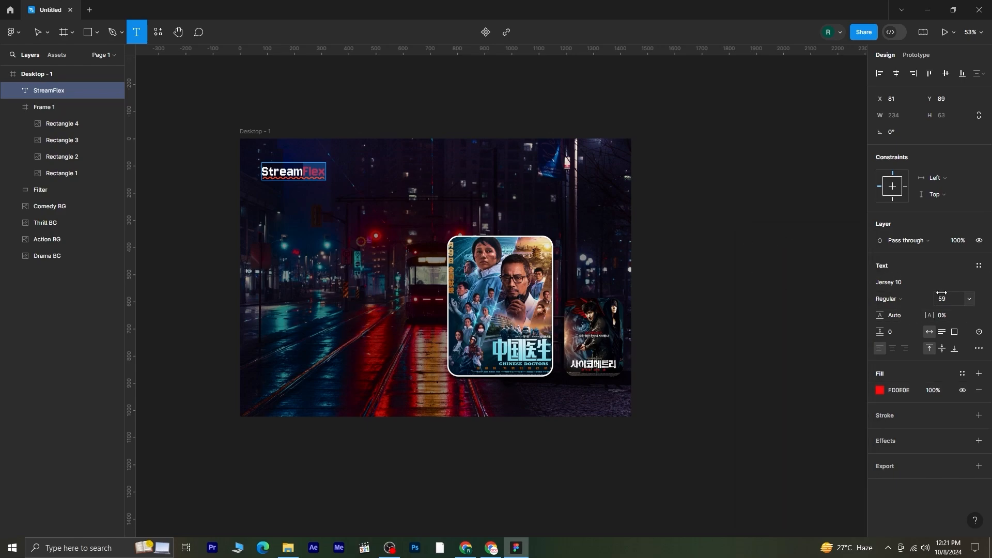
Set the size of "Flex" to 68 and move the StreamFlex text to X 52, Y 49
left_click_drag(941, 299, 952, 303)
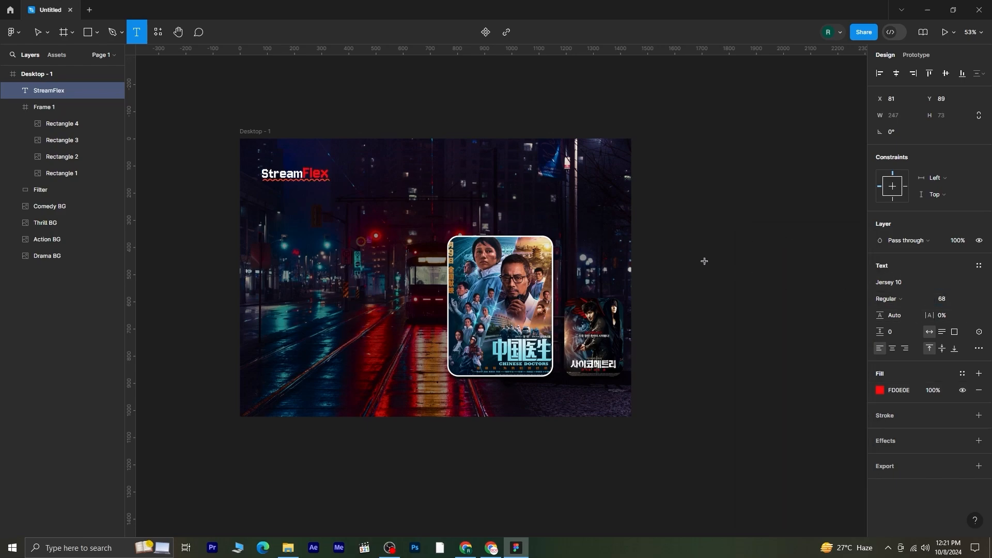
left_click(37, 32)
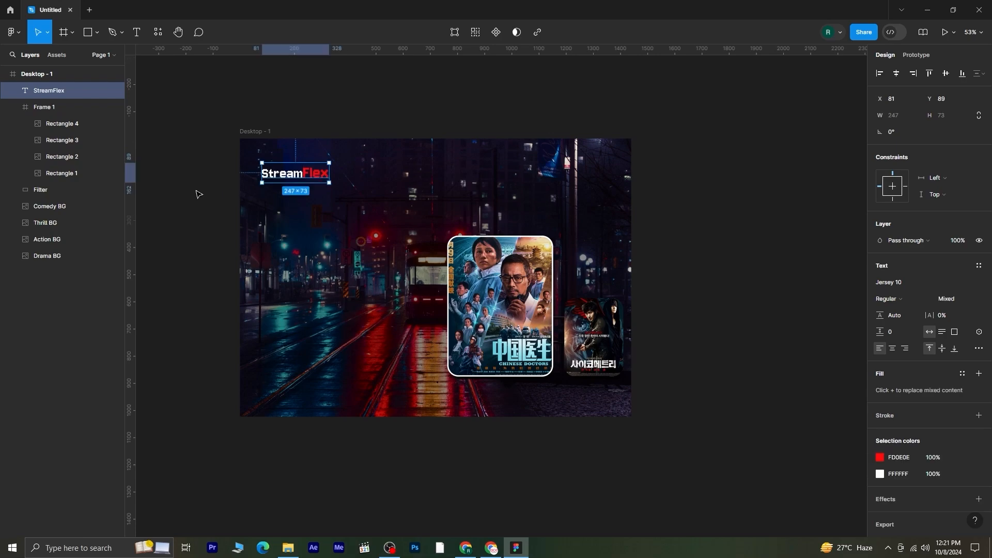
left_click_drag(296, 176, 287, 165)
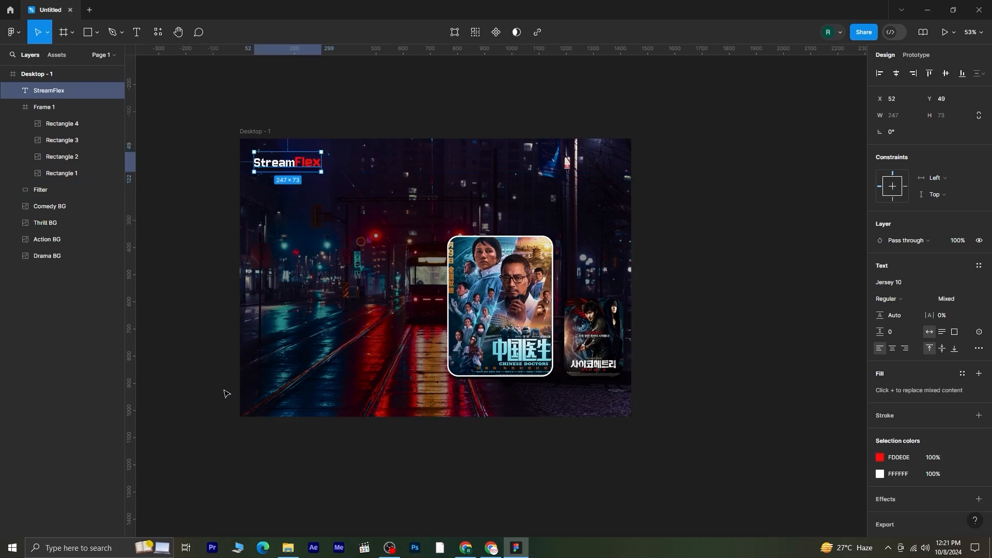
Add a "Featured Movies" heading in Inria Serif Bold Italic, size 73, and place it at X 52, Y 215 below StreamFlex
left_click(136, 33)
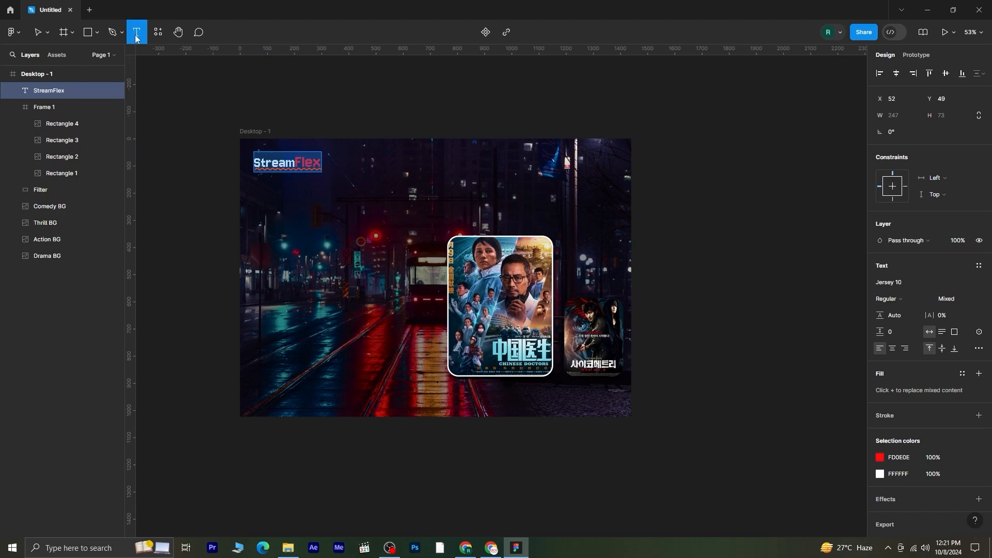
left_click(269, 218)
type("Featured Movies")
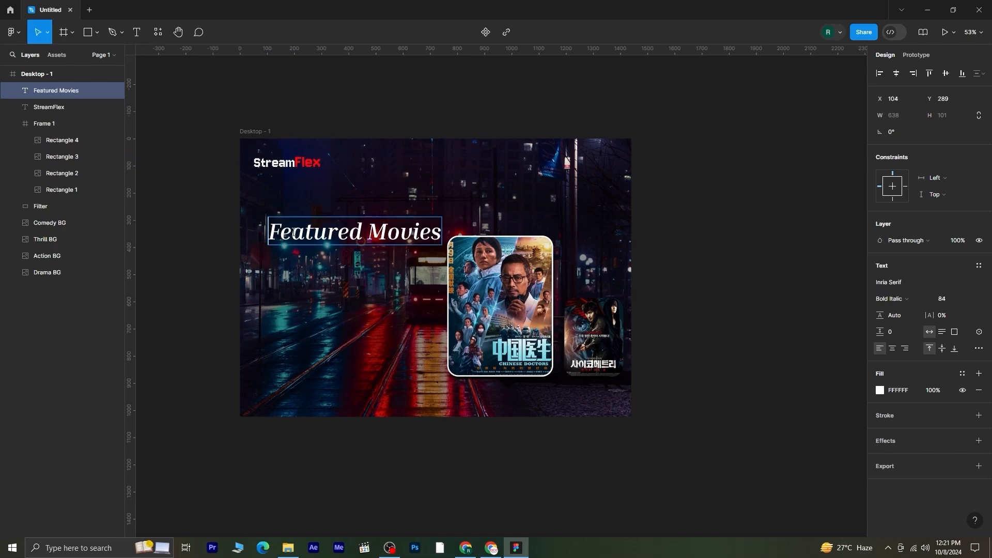
key("ctrl+a")
left_click_drag(943, 299, 932, 303)
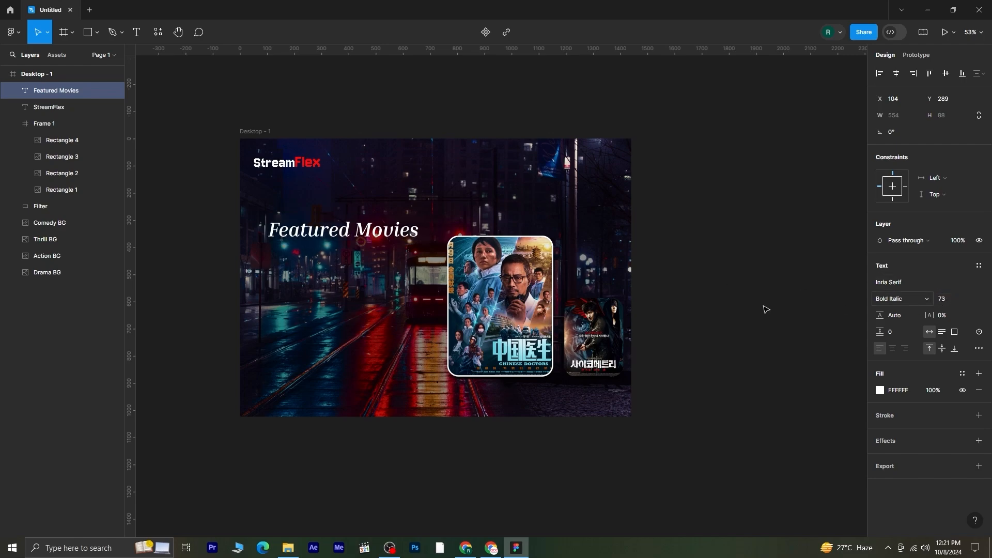
key("Escape")
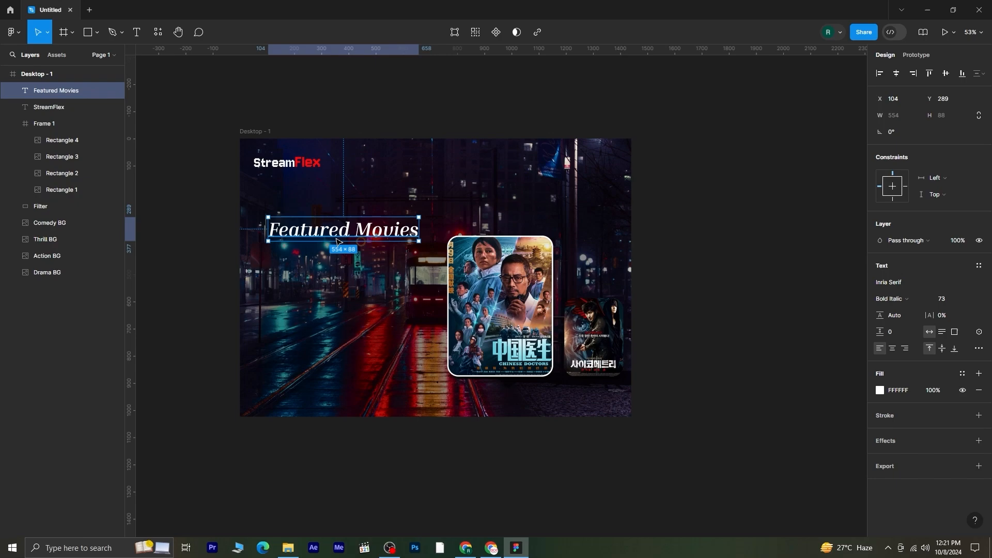
left_click_drag(337, 237, 326, 221)
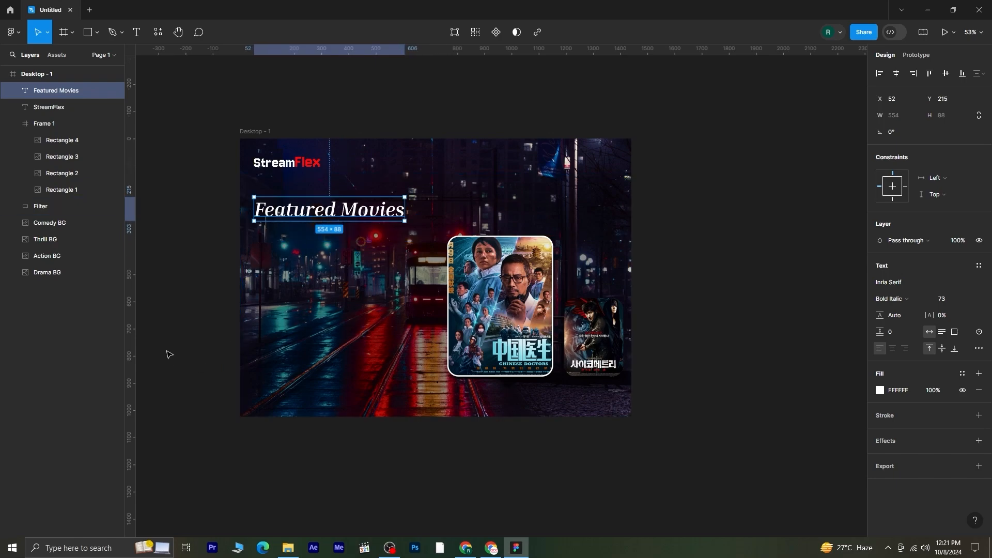
left_click(167, 354)
Duplicate the Featured Movies heading to Y 341 and change the copy to "Explore Drama" in Inria Serif Regular, size 84
left_click(350, 212)
left_click_drag(350, 213, 351, 248)
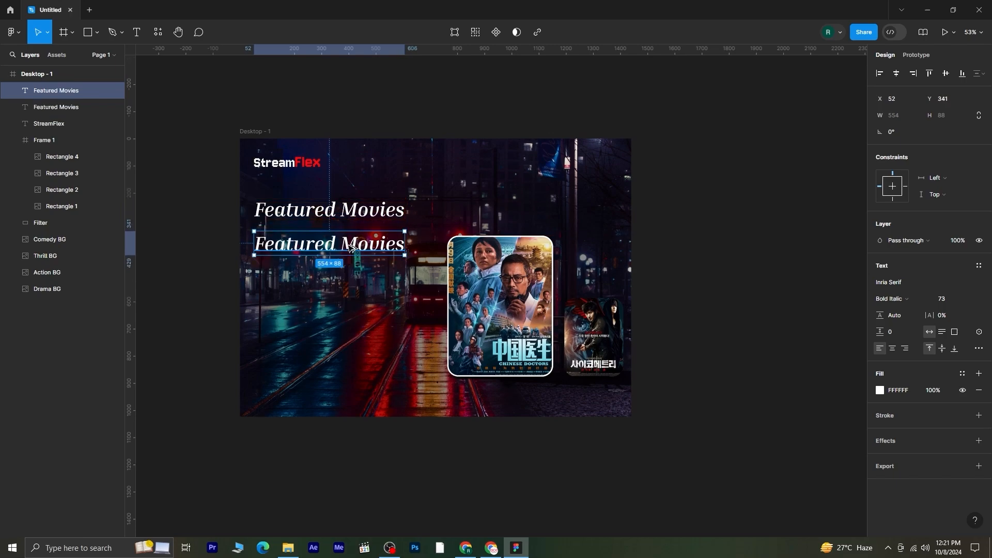
double_click(280, 250)
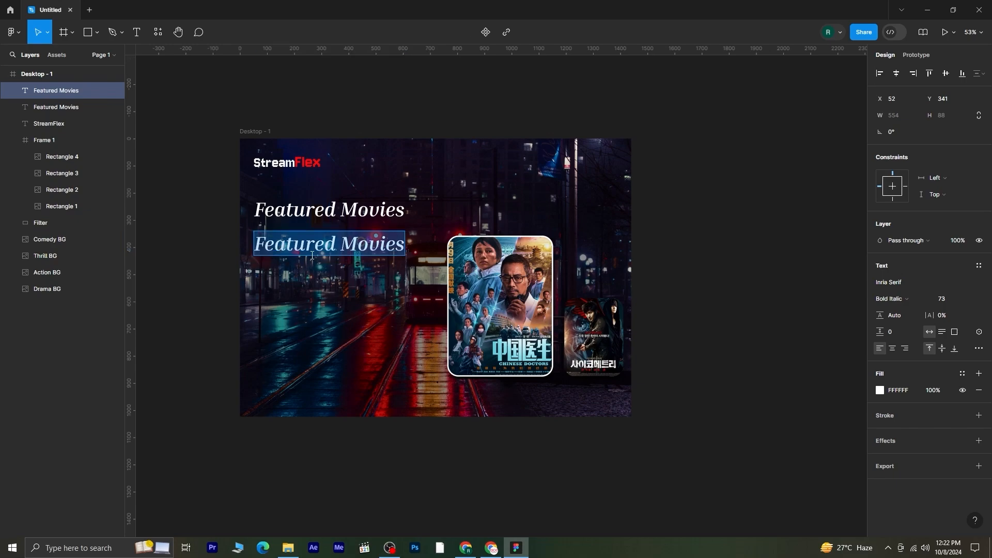
type("Explore Drama")
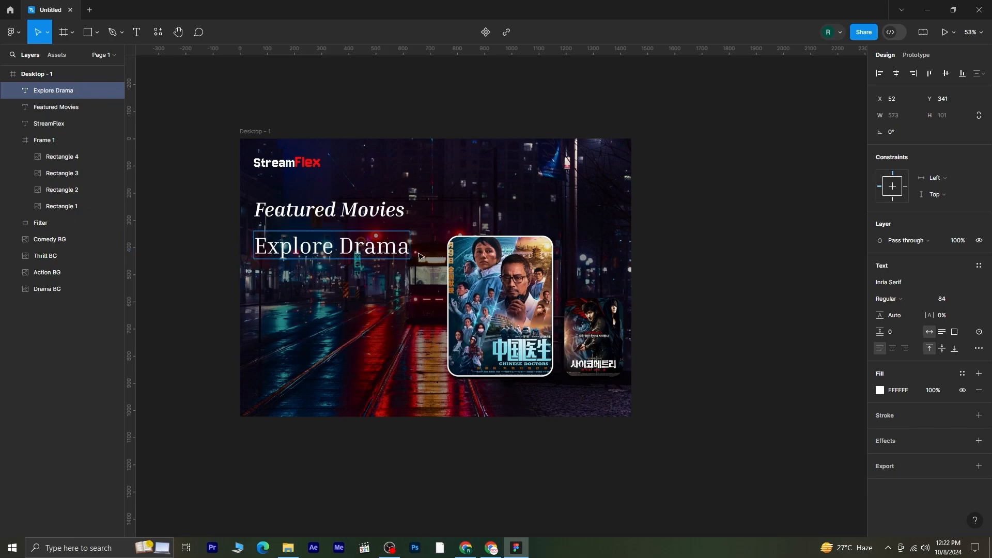
Add three more "Explore Drama" lines to the same text object, making four stacked lines
key("Return")
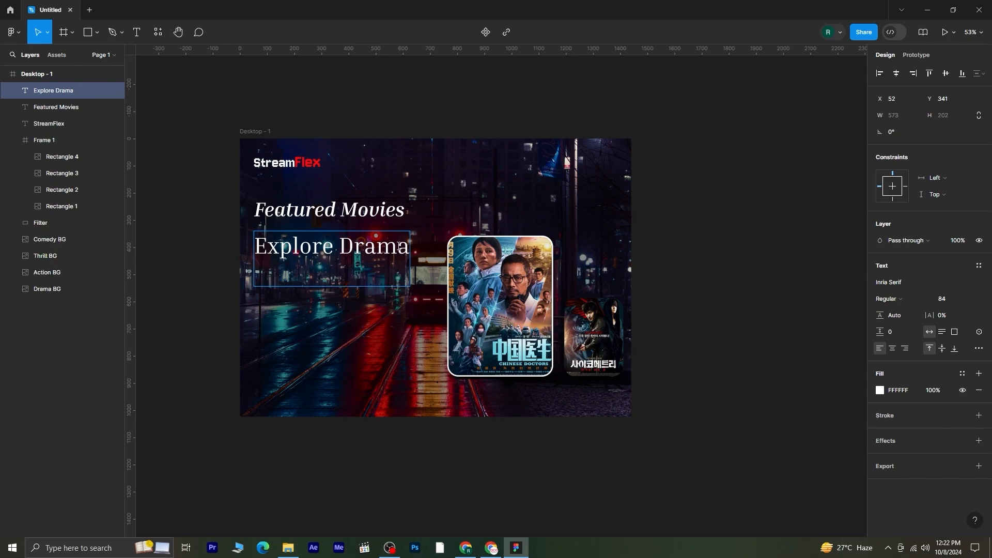
type("Explore Drama")
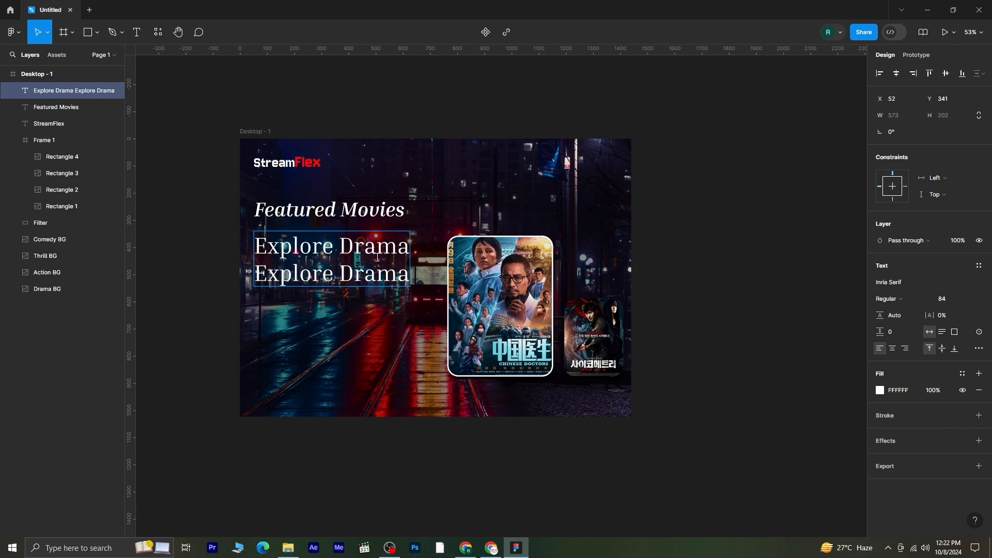
key("Return")
type("Explore Drama")
key("Return")
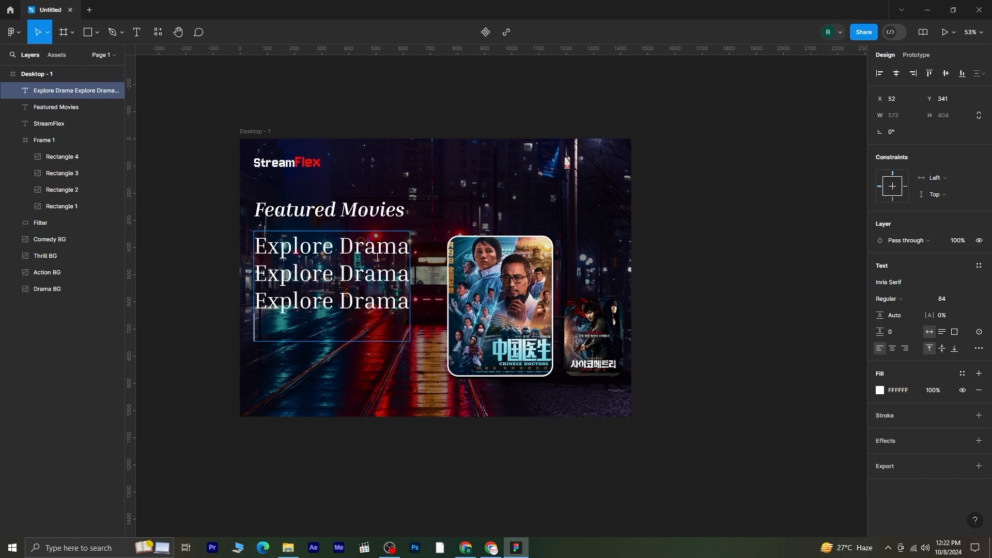
type("Explore Drama")
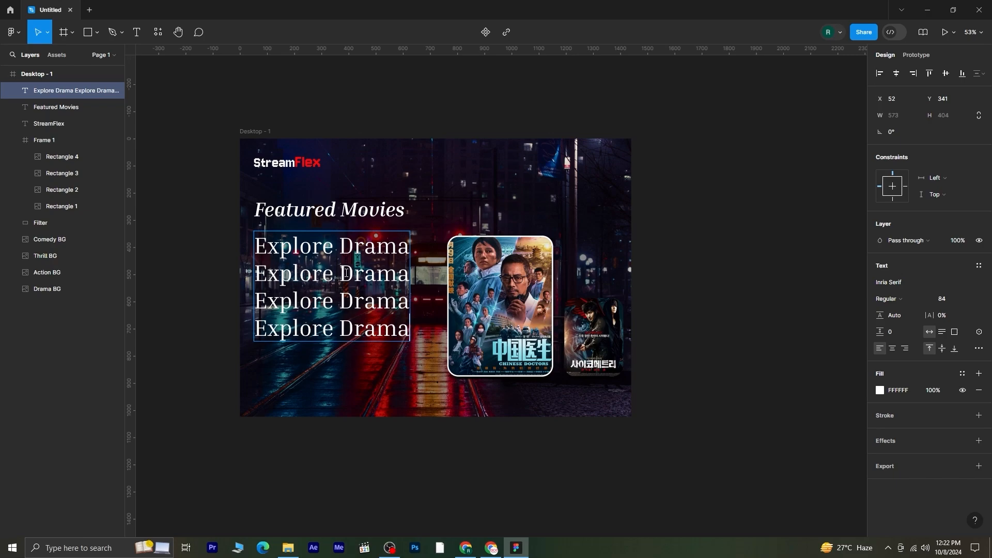
Change the second, third and fourth Explore lines to "Explore Action", "Explore Thriller" and "Explore Comedy"
left_click_drag(339, 273, 409, 274)
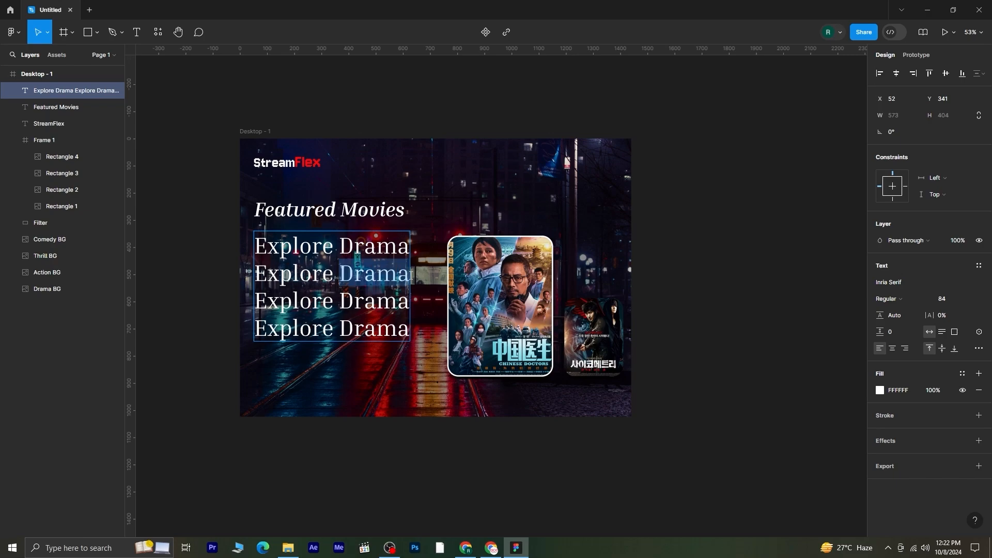
type("Actio")
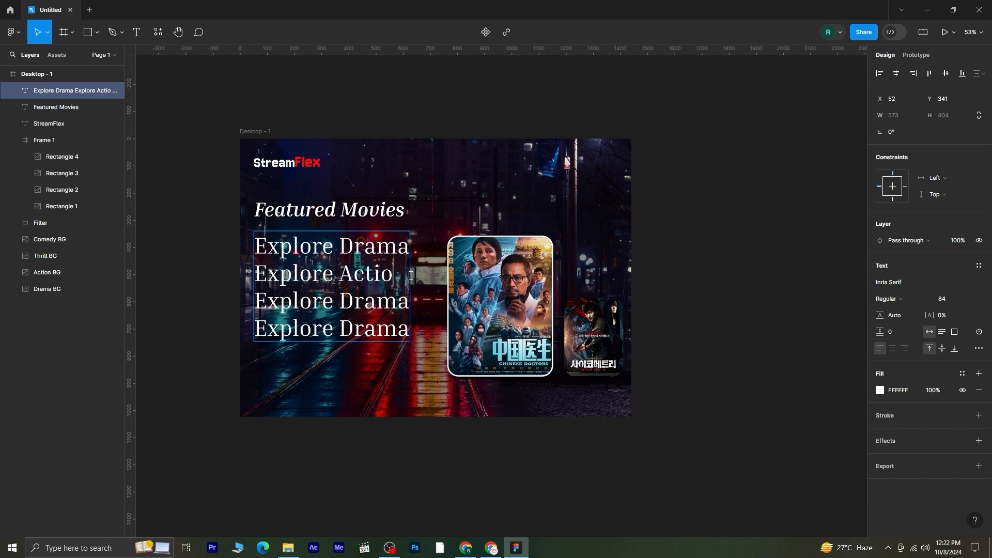
type("n")
left_click_drag(339, 301, 430, 309)
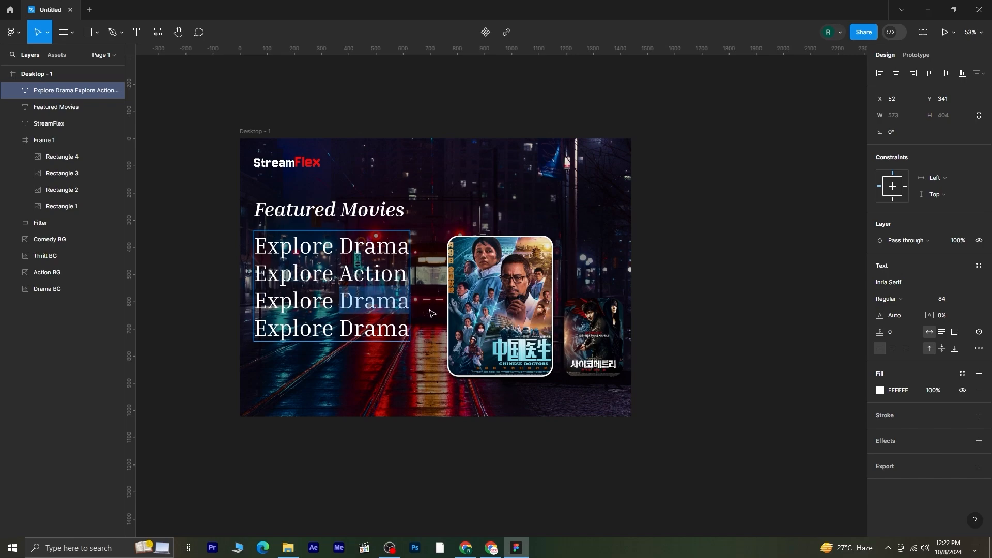
type("Th")
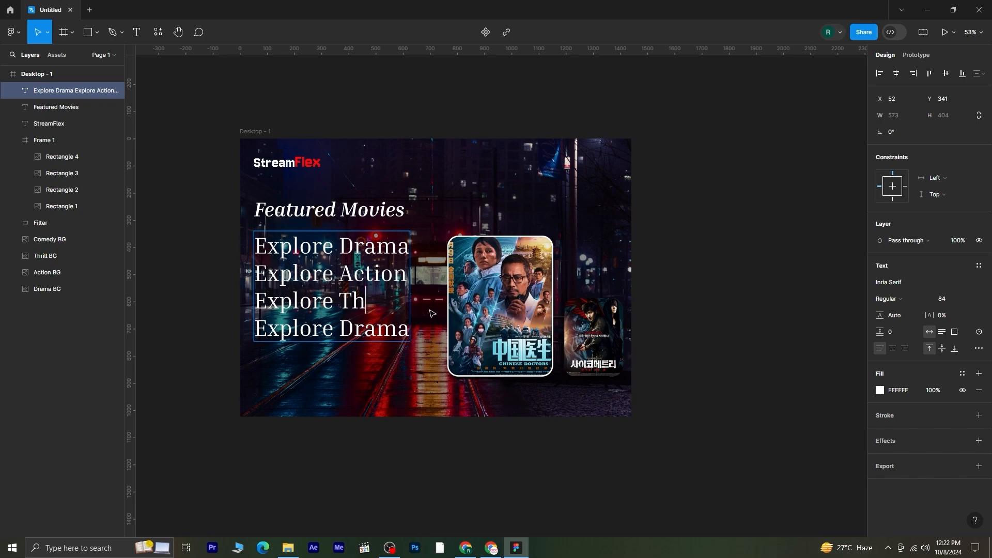
type("riller")
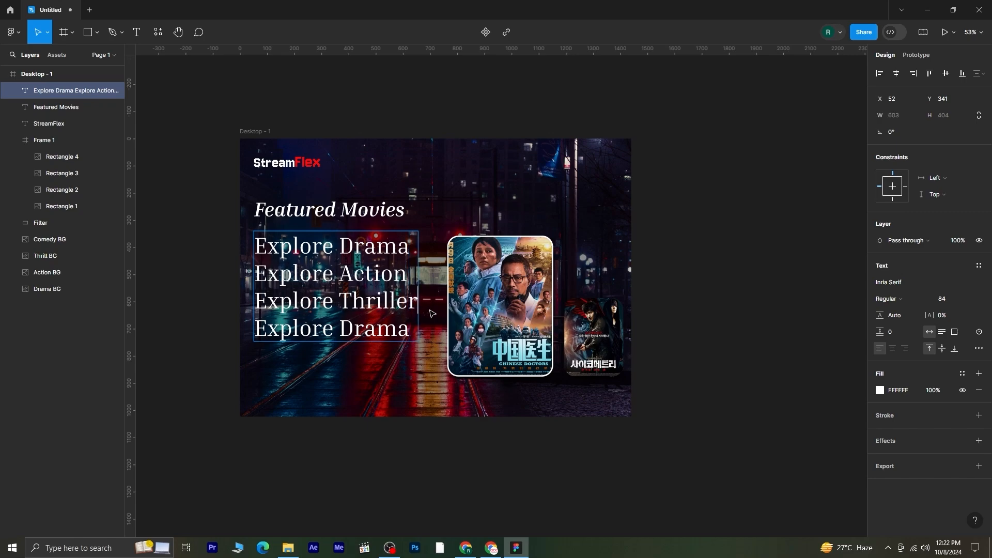
double_click(349, 327)
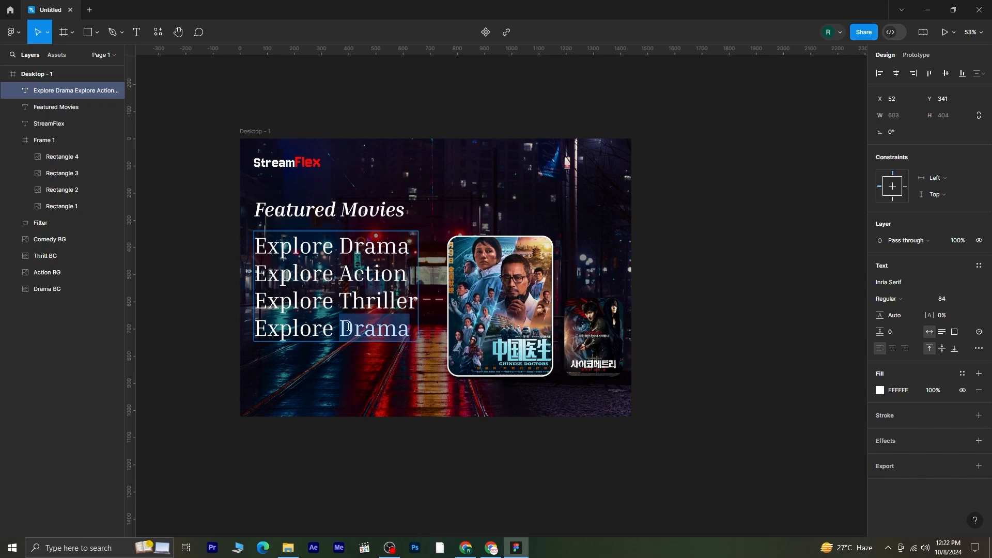
type("Comedy")
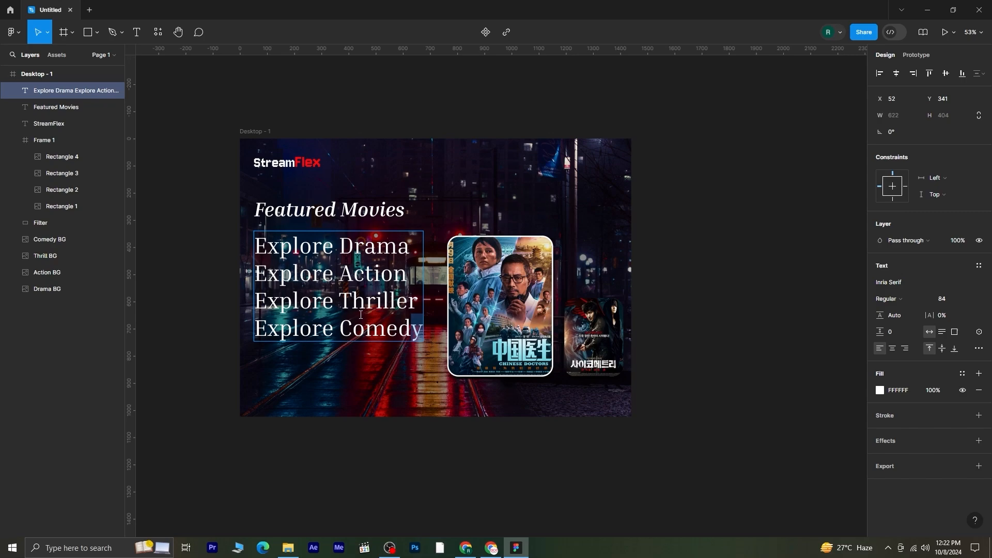
Set the font size of all four Explore lines to 76
left_click_drag(423, 331, 229, 233)
left_click_drag(943, 299, 937, 300)
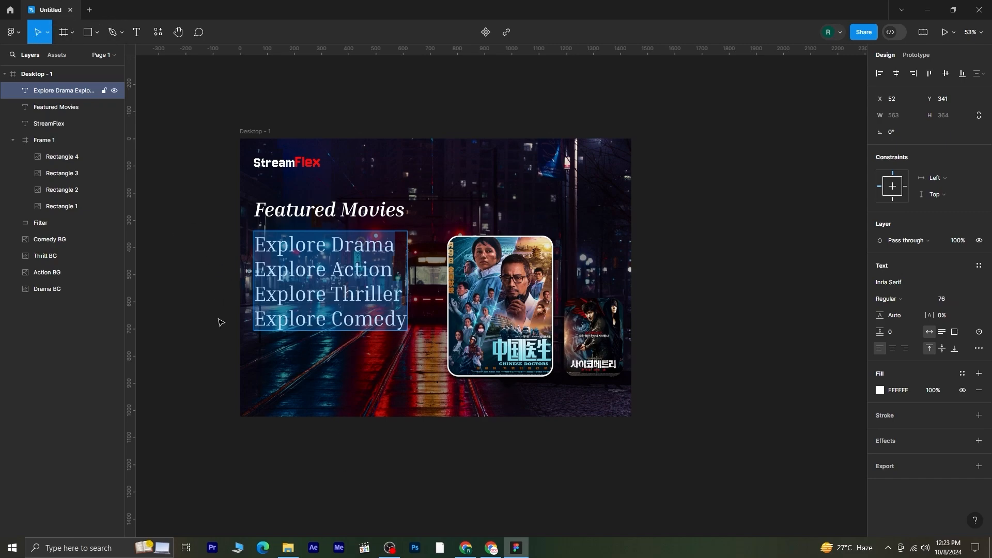
key("Escape")
Frame the Explore titles, crop the frame to 563 × 105 at Y 385 around "Explore Drama", and give it a drop shadow
right_click(310, 248)
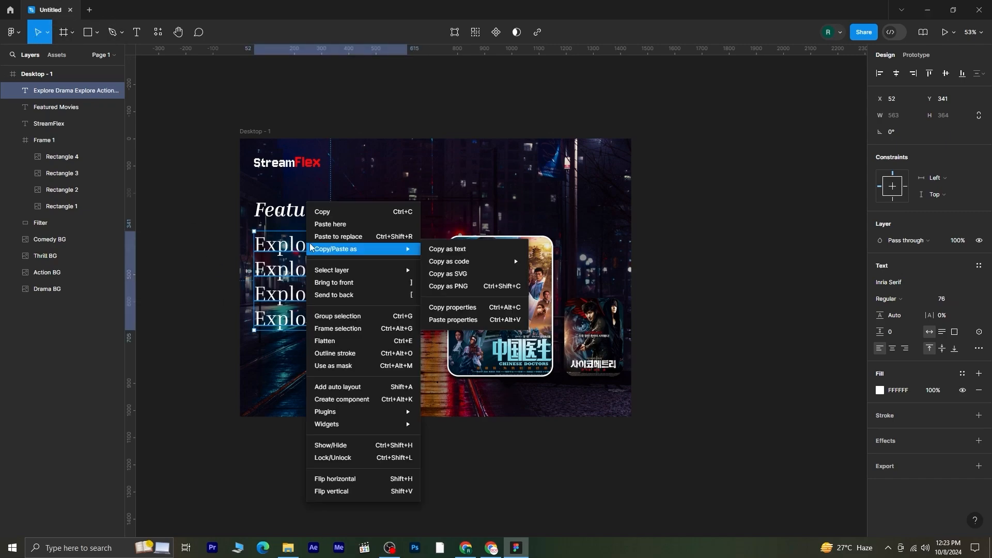
left_click(365, 333)
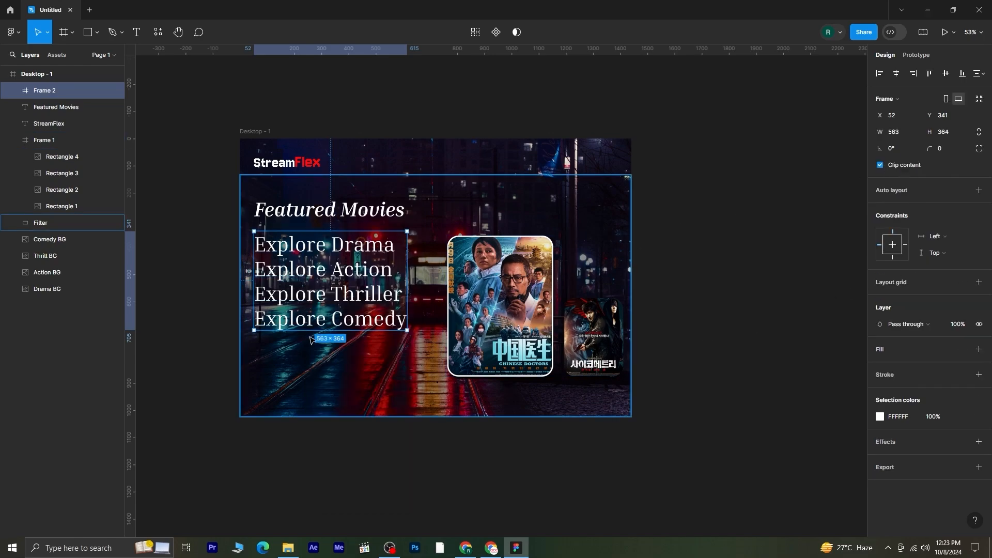
left_click_drag(329, 323, 347, 263)
left_click(358, 427)
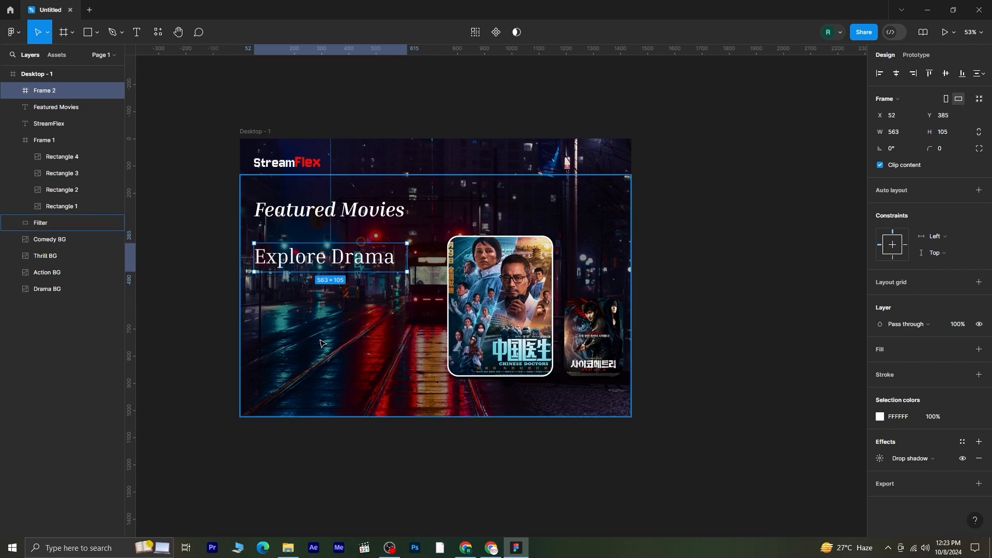
left_click(332, 451)
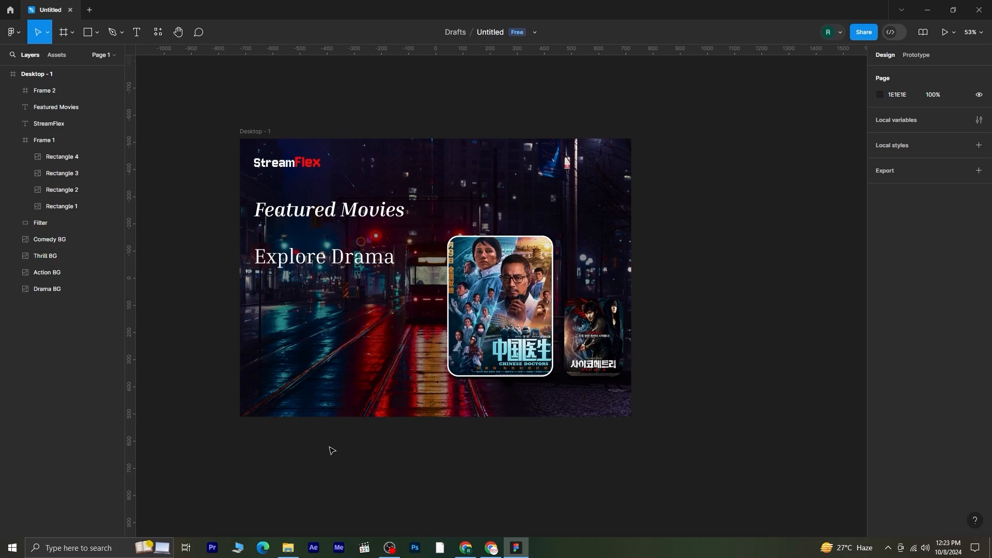
Duplicate the Filter overlay, resize the copy to 1440 × 568 at Y 215, and set its layer opacity to 36%
left_click(358, 316)
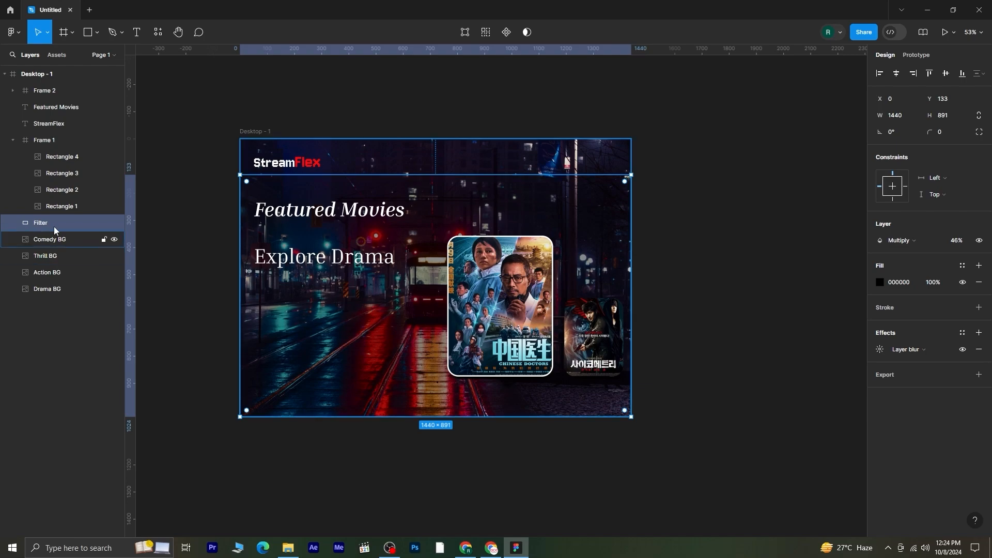
key("ctrl+d")
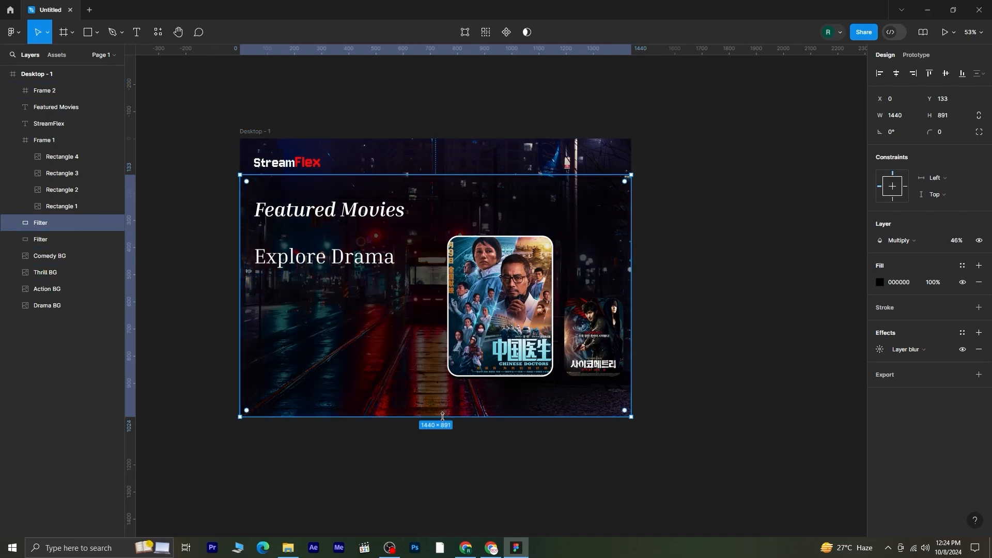
left_click_drag(437, 417, 433, 355)
left_click_drag(434, 186, 433, 197)
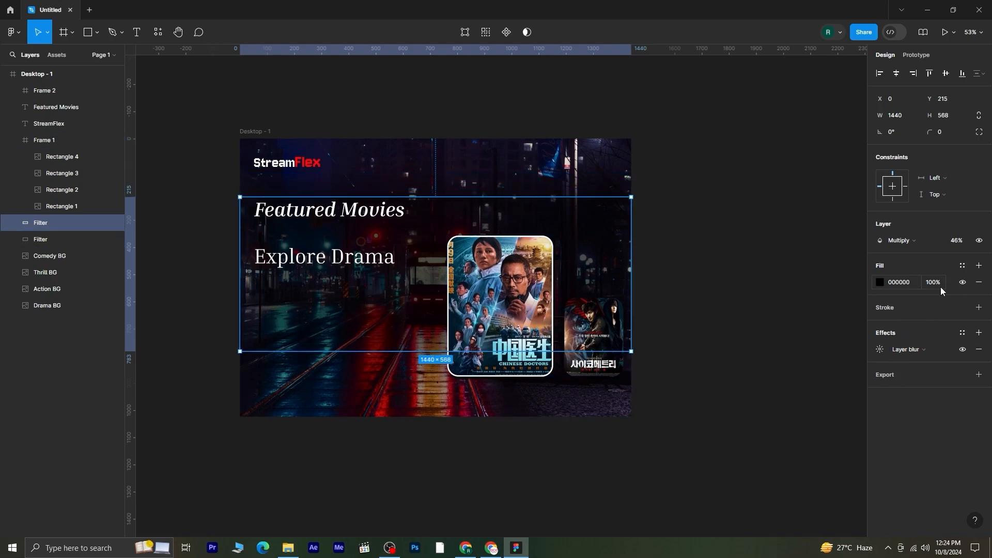
left_click_drag(951, 241, 946, 242)
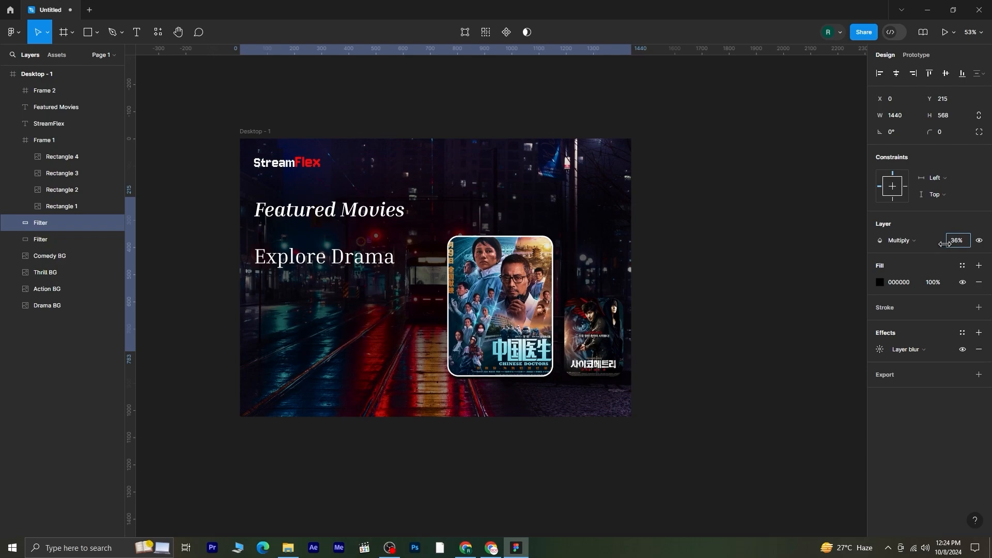
left_click(410, 474)
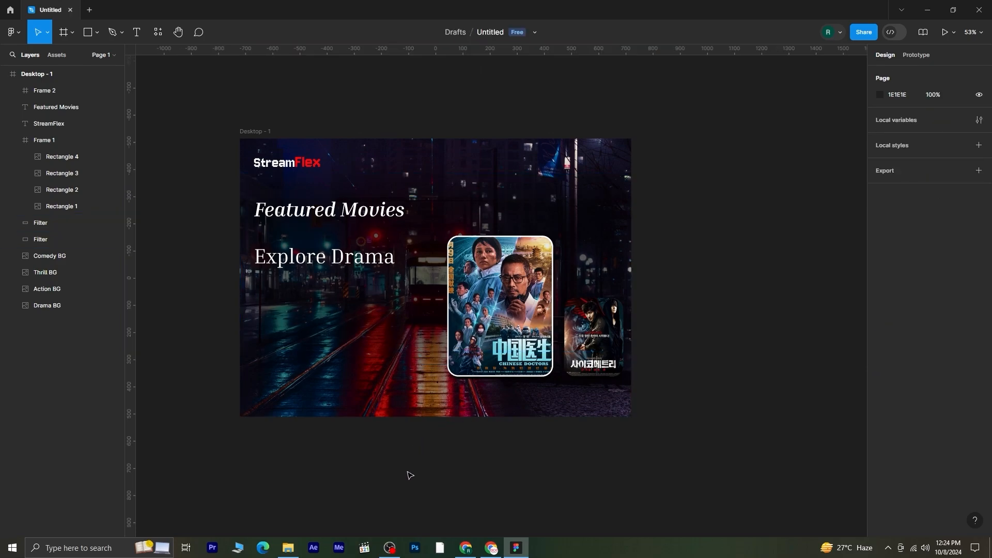
left_click(298, 269)
left_click(321, 210, "shift")
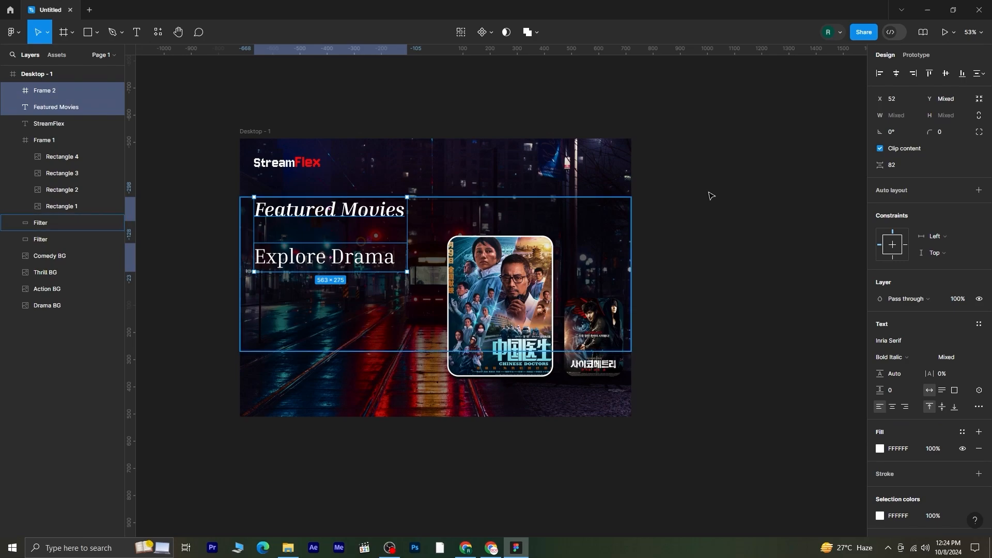
left_click(367, 491)
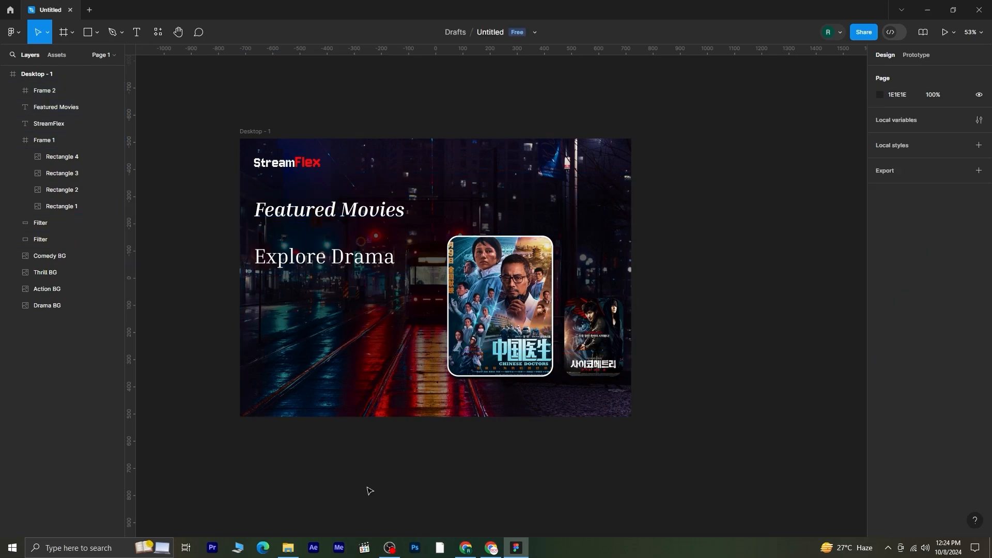
Add a 649-wide Inter Regular 23 description at X 58, Y 512: "Experience captivating stories that delve deep into human emotions… emotional journey."
left_click(137, 32)
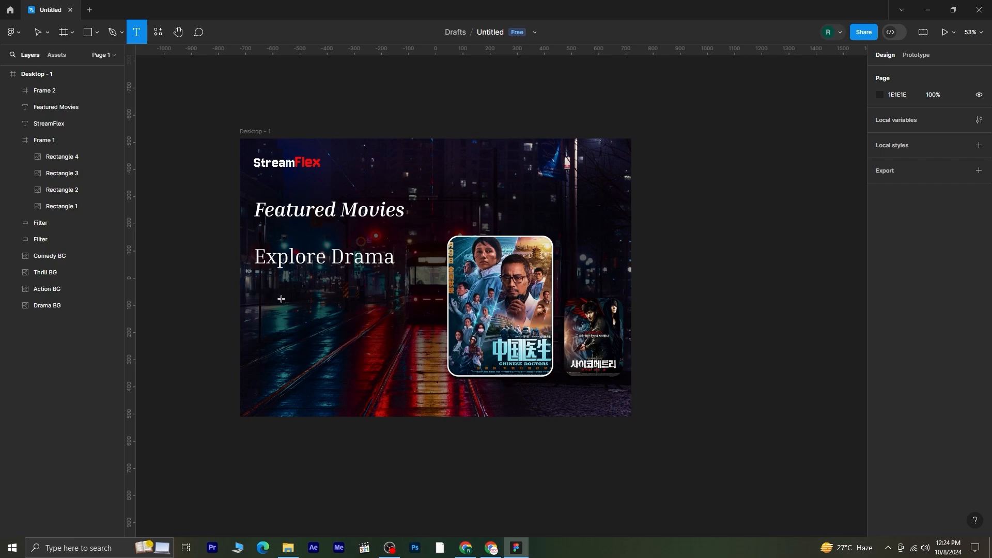
left_click_drag(255, 278, 433, 329)
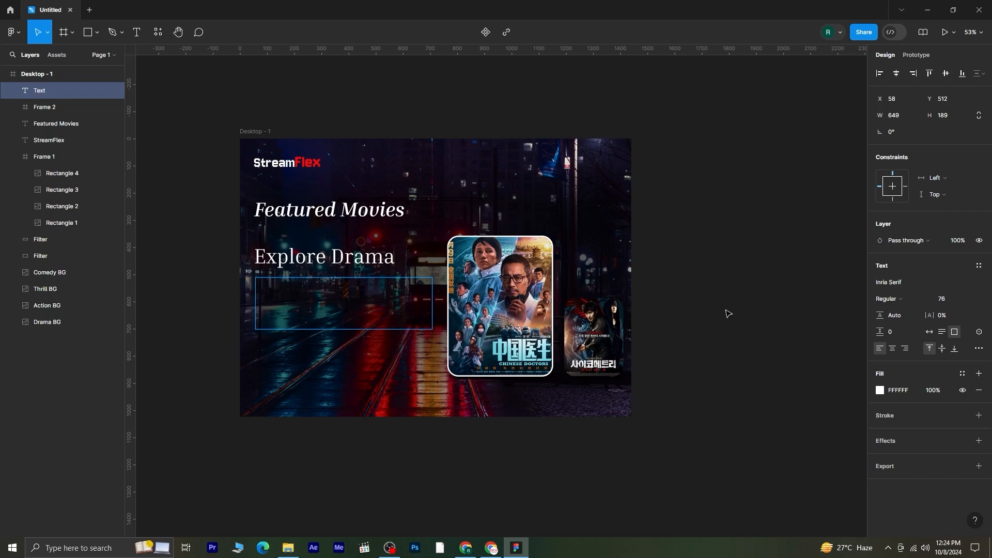
left_click(969, 301)
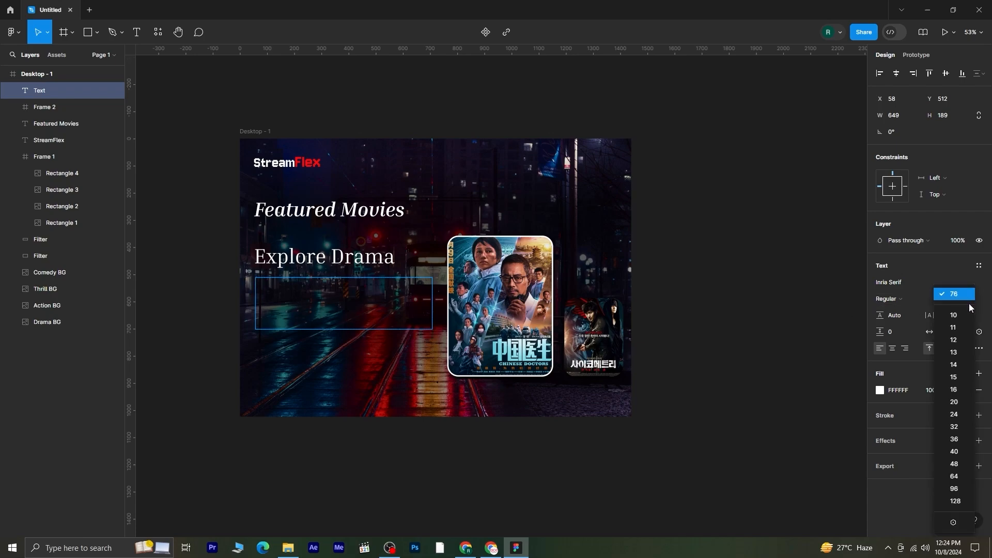
left_click(968, 377)
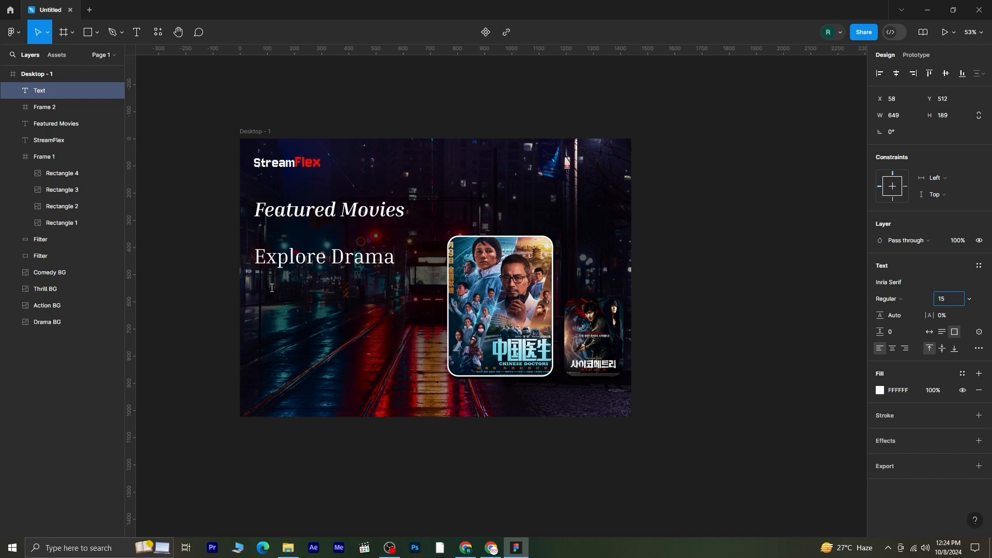
type("Experience captivating stories that delve deep into human emotions, relationships, and struggles. These powerful films will take you on an emotional journey.")
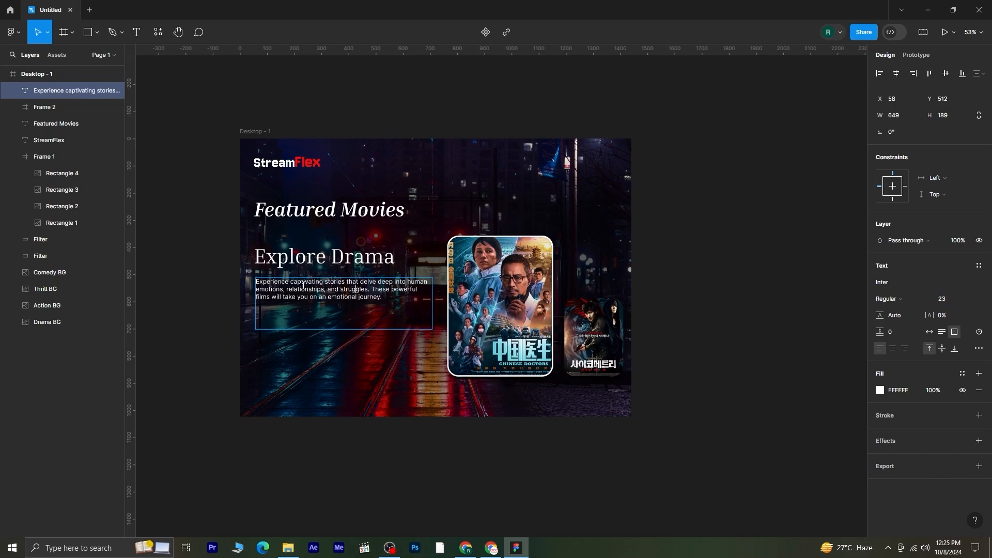
key("Escape")
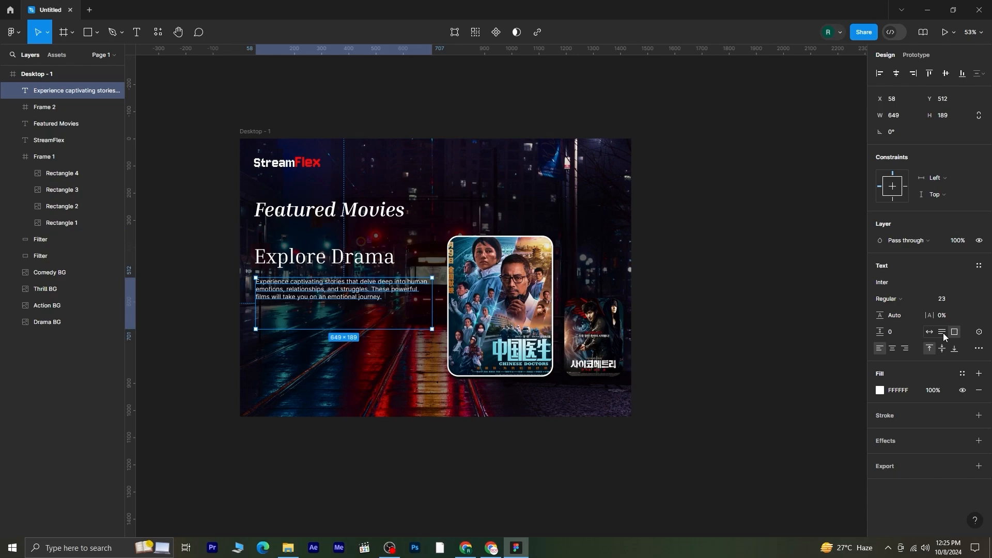
Set the description paragraph below Explore Drama to auto height so its box fits the text
left_click(943, 337)
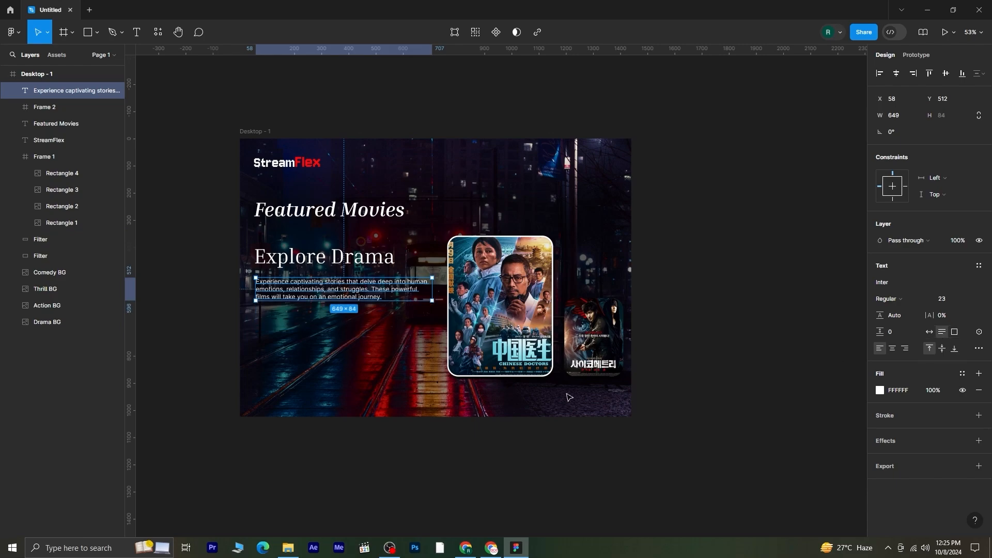
left_click(401, 469)
left_click(301, 294)
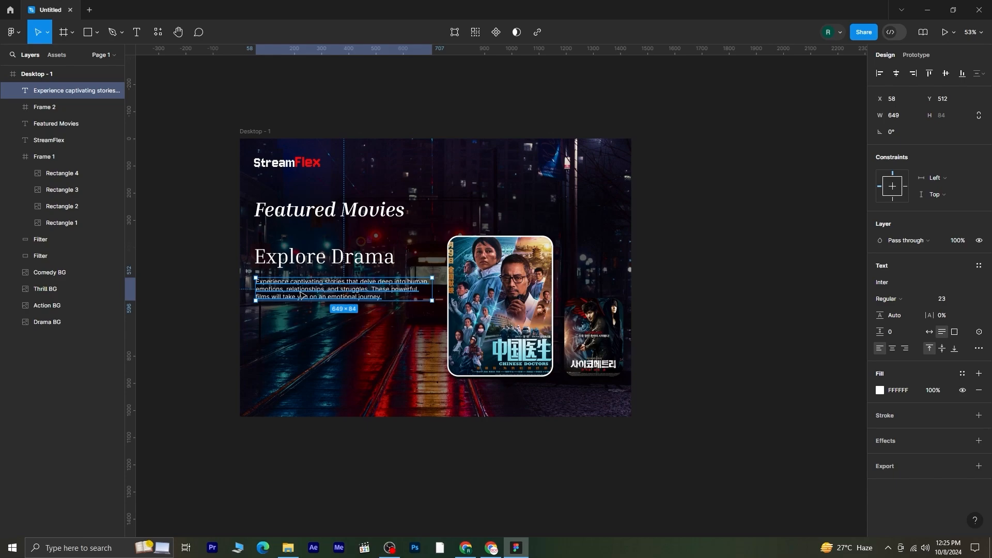
left_click(343, 436)
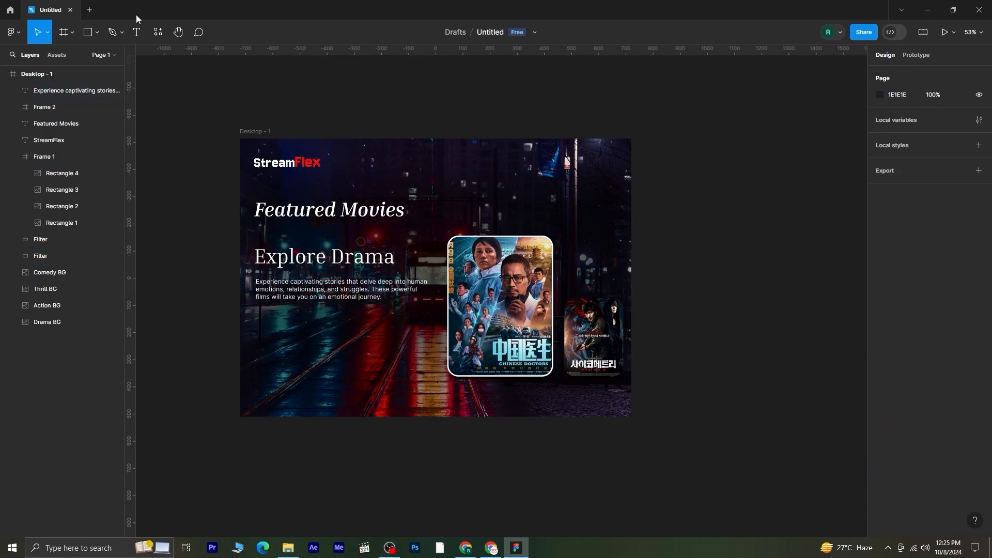
Add a "WATCH NOW" text below the description in Inter Bold, size 58
left_click(137, 32)
left_click(286, 336)
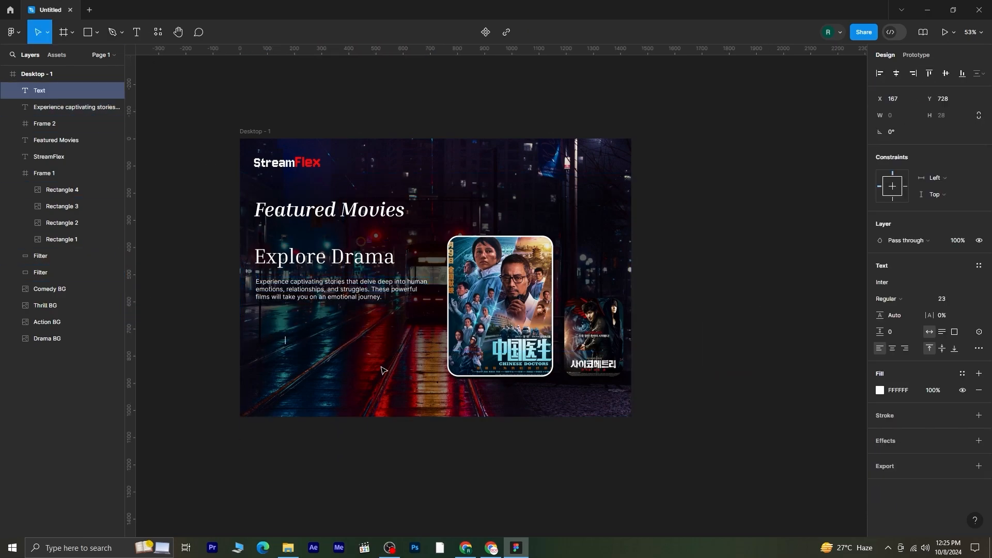
type("WATCH NOW")
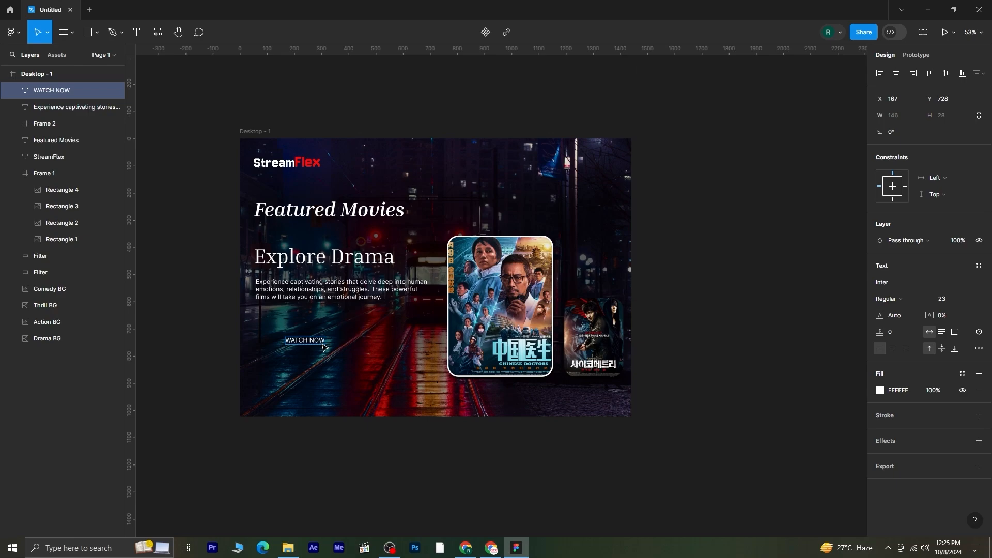
key("ctrl+a")
left_click_drag(937, 298, 936, 299)
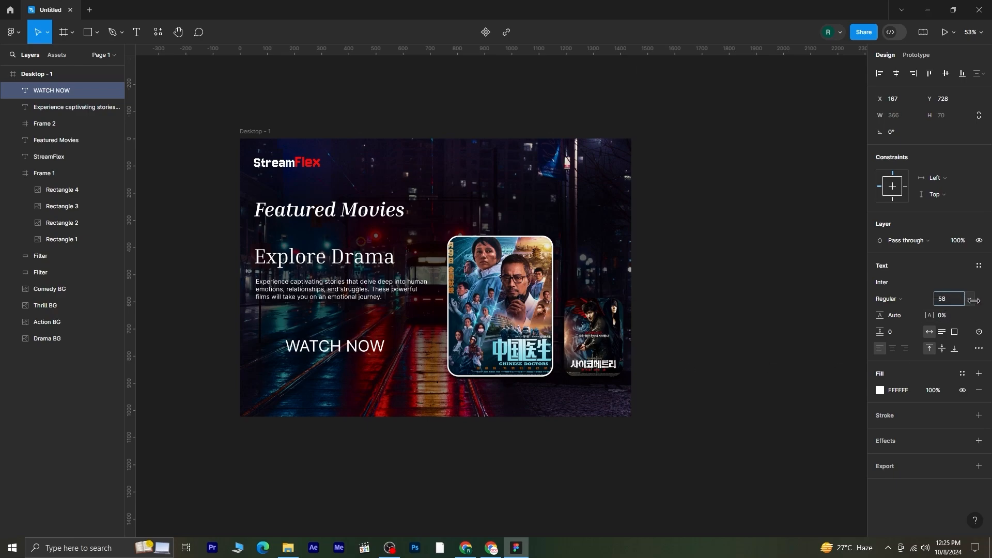
left_click(916, 302)
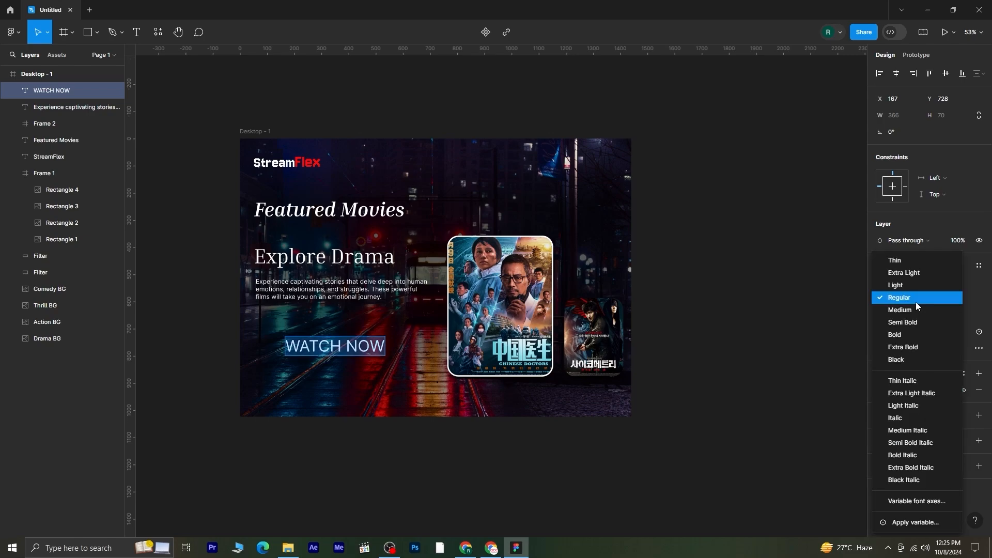
left_click(906, 333)
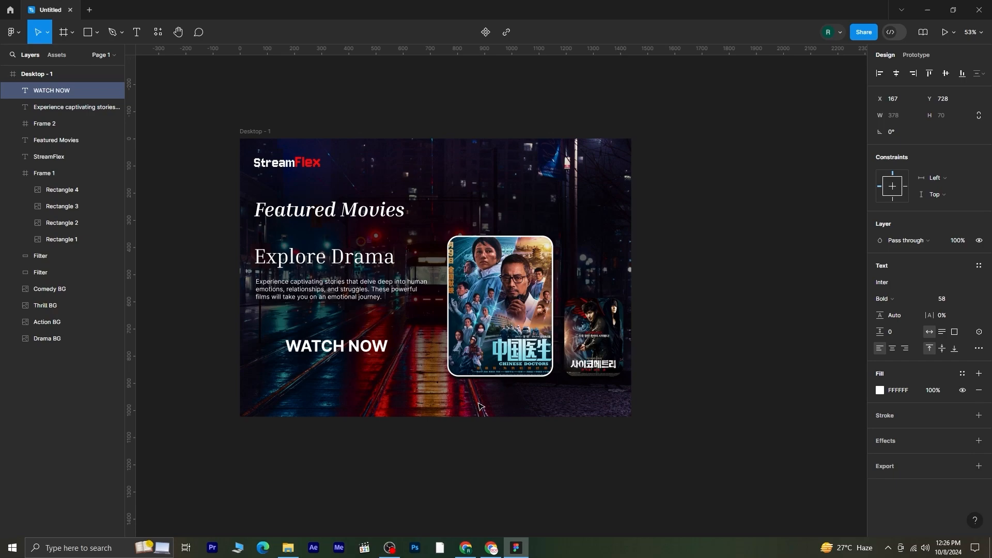
Move the WATCH NOW text to X 110, Y 662 and add auto layout around it
double_click(345, 351)
key("Escape")
left_click_drag(364, 352, 344, 333)
right_click(343, 332)
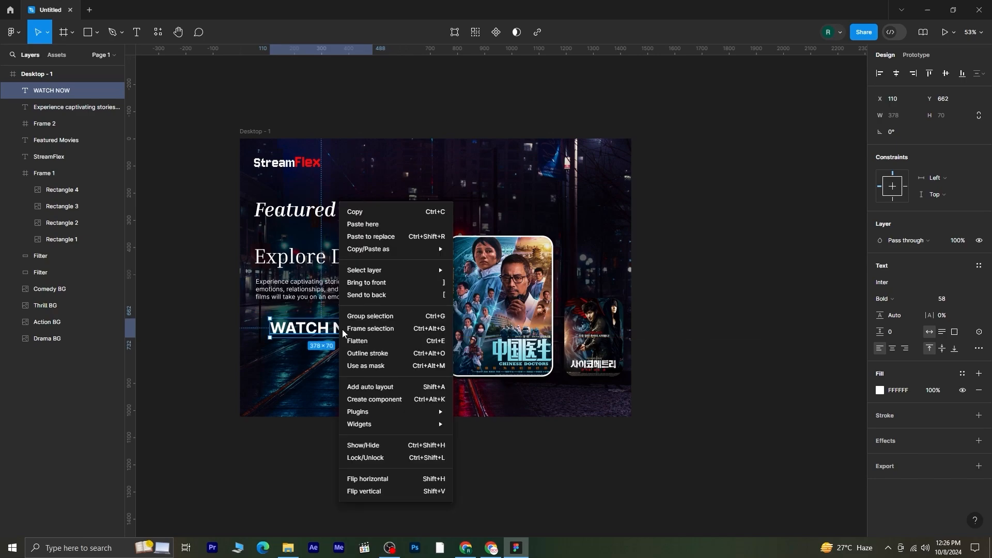
left_click(388, 395)
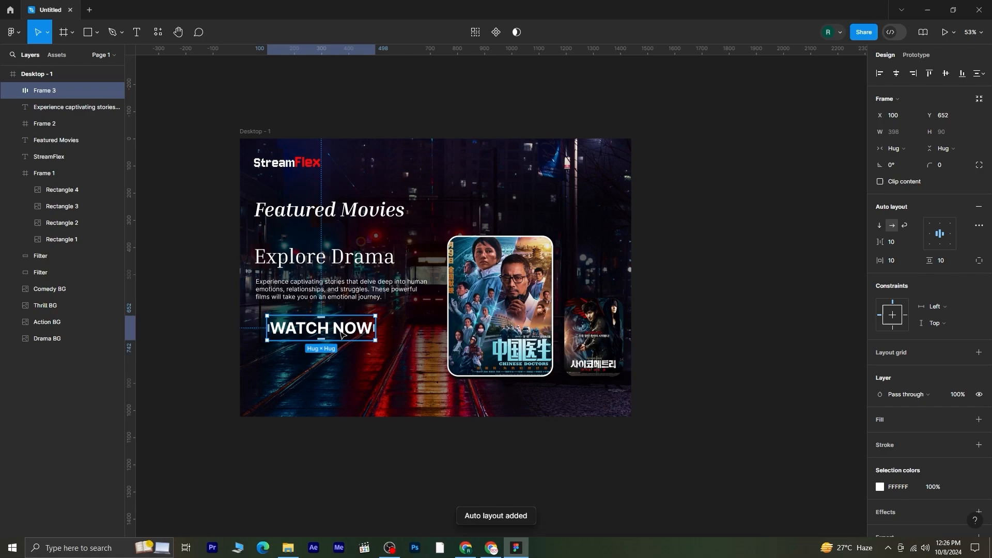
Add a solid dark red AE1515 fill to the auto layout frame around the WATCH NOW text
left_click(979, 421)
left_click(880, 437)
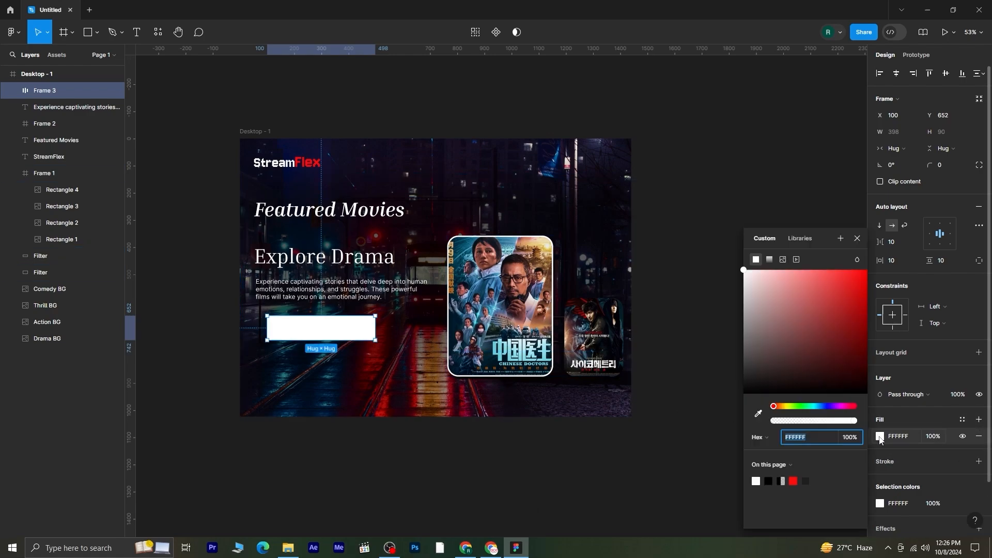
left_click_drag(840, 336, 853, 315)
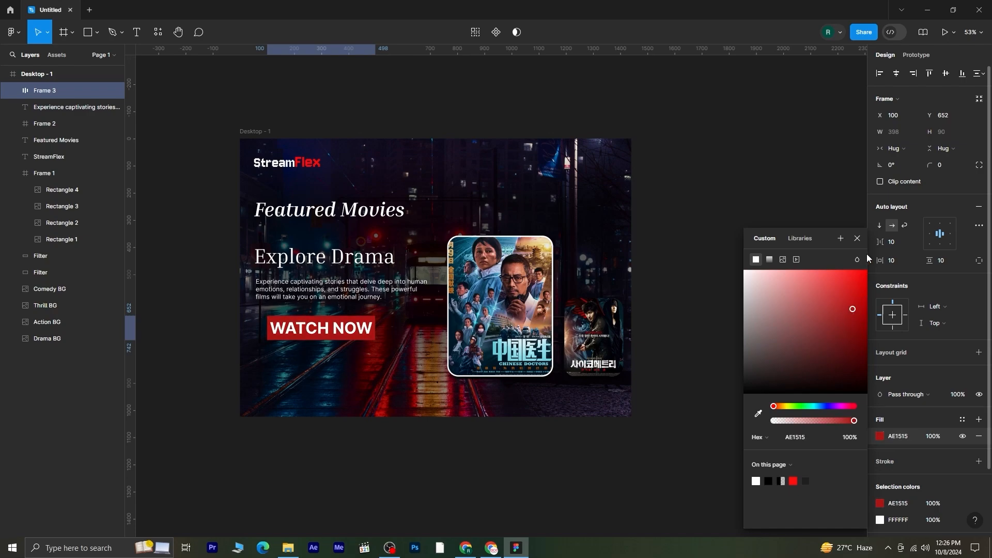
left_click(857, 239)
Give the WATCH NOW button 23 horizontal and 12 vertical padding and a corner radius of 23
left_click_drag(930, 167, 155, 166)
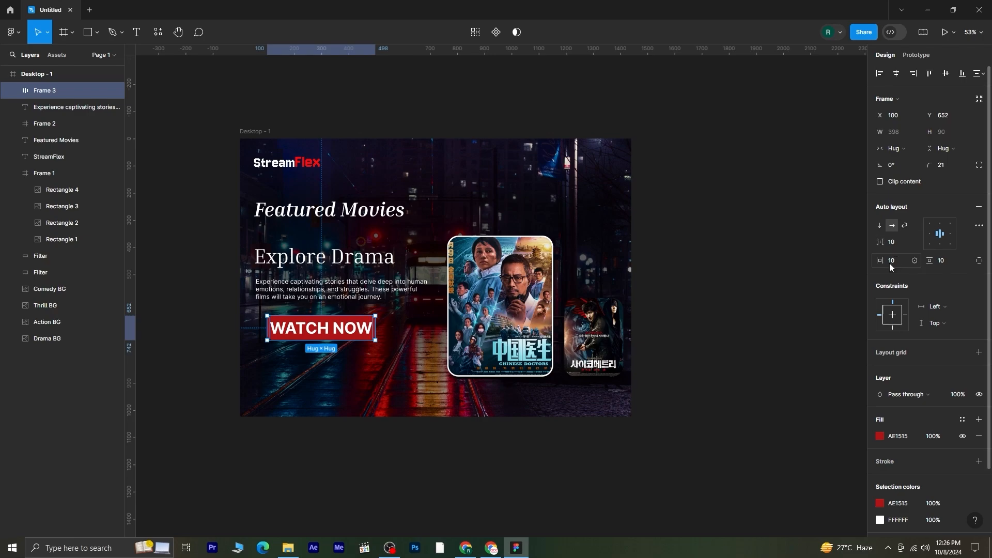
left_click_drag(885, 261, 936, 262)
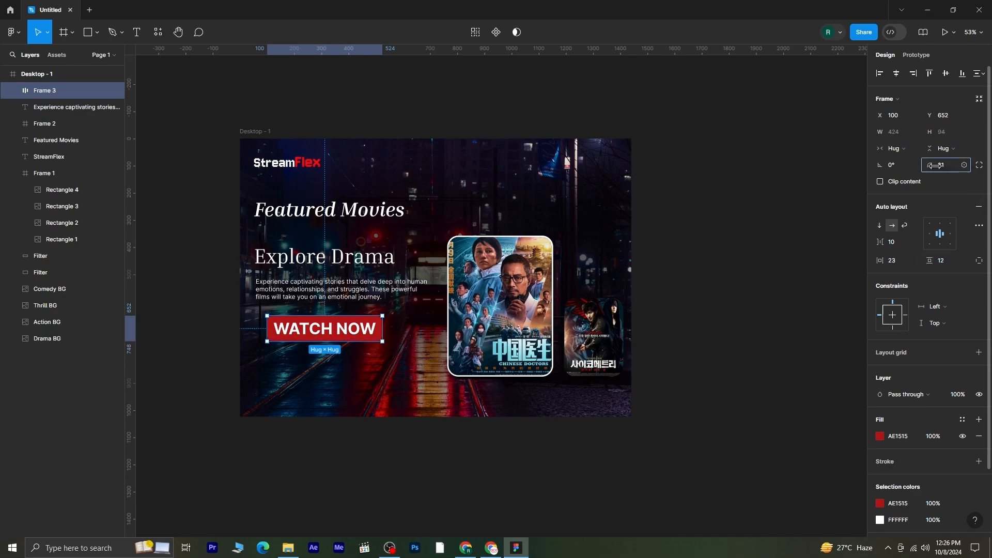
left_click_drag(954, 165, 957, 166)
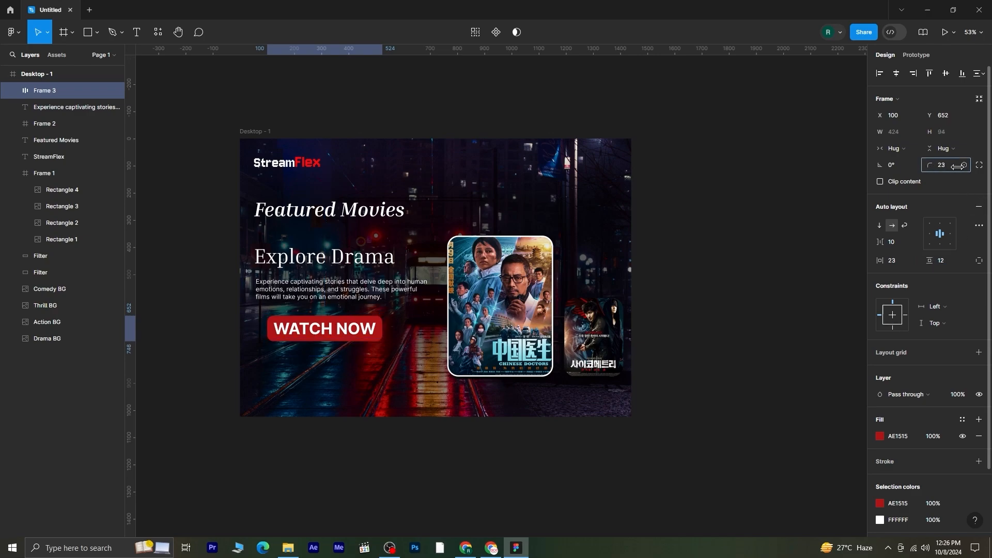
Reduce the font size of the WATCH NOW text until it measures about 248 × 46
double_click(300, 333)
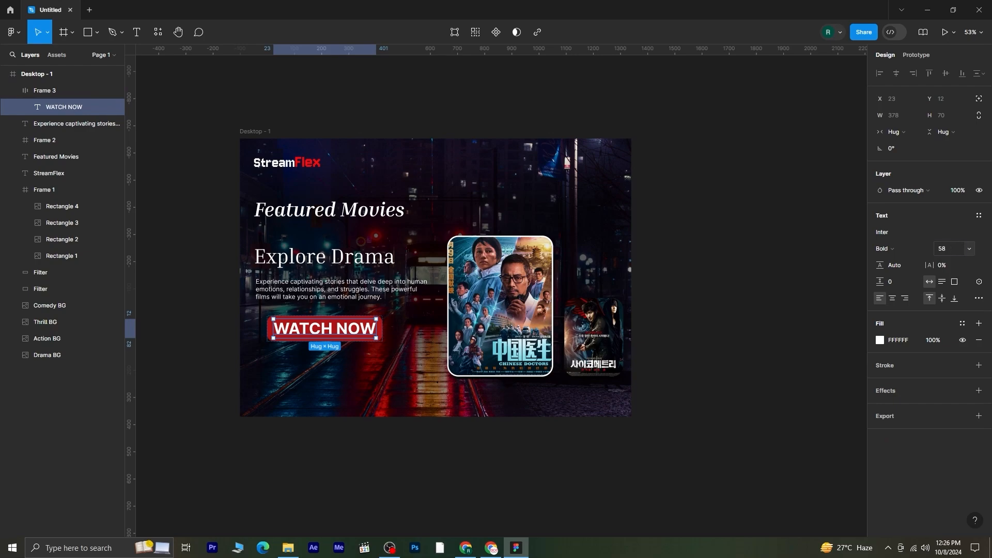
left_click_drag(947, 249, 944, 249)
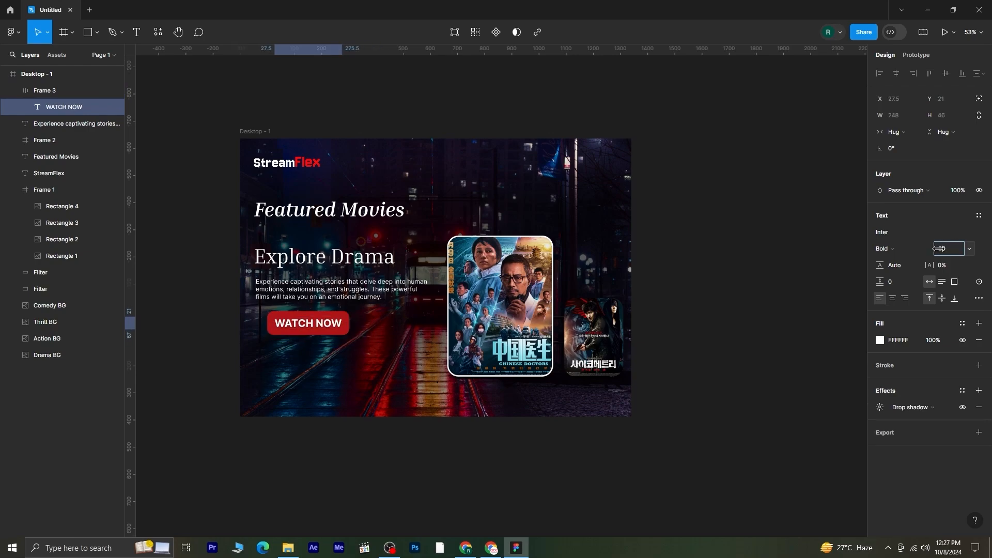
left_click(438, 487)
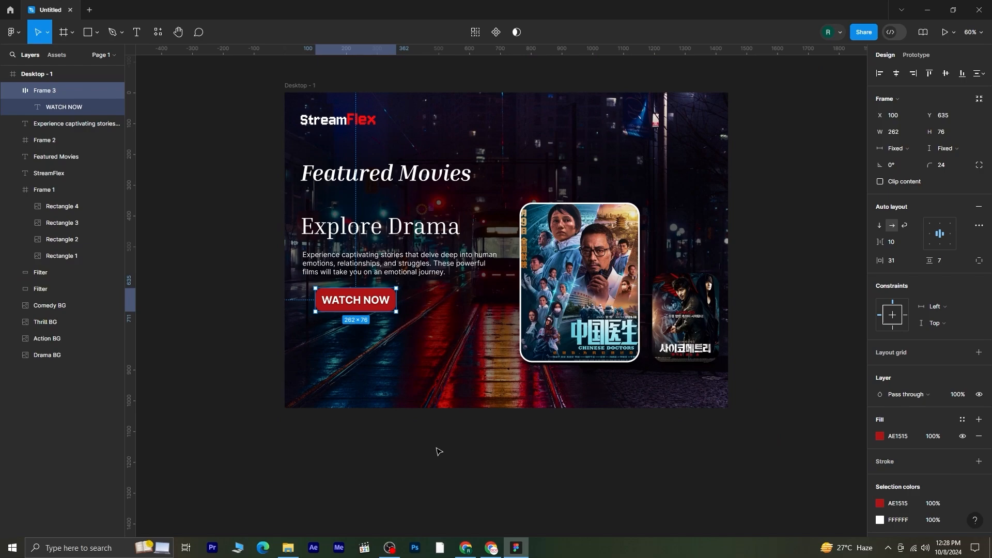
Move the WATCH NOW button a little below the description, near the paragraph's left edge
left_click(438, 452)
left_click(380, 305)
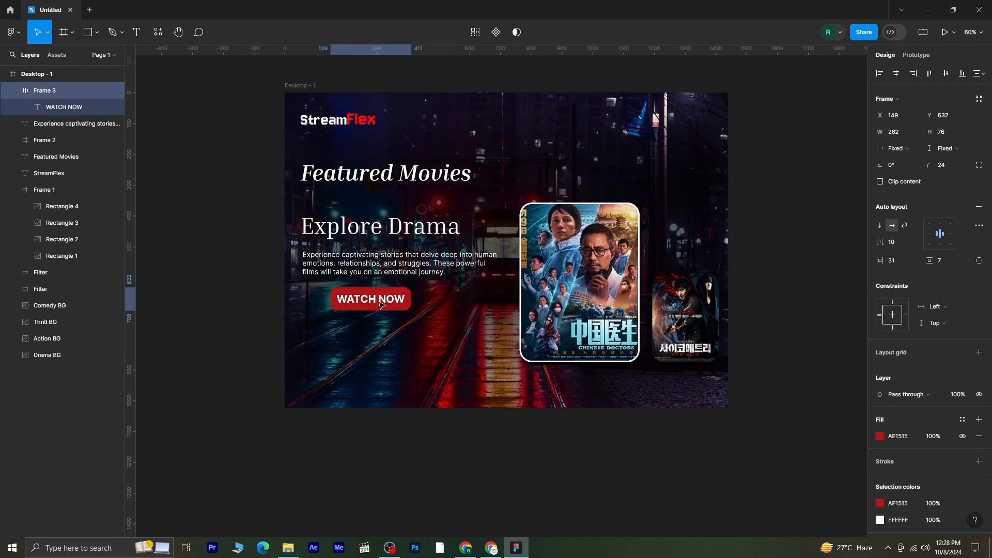
left_click_drag(379, 305, 354, 311)
left_click(424, 464)
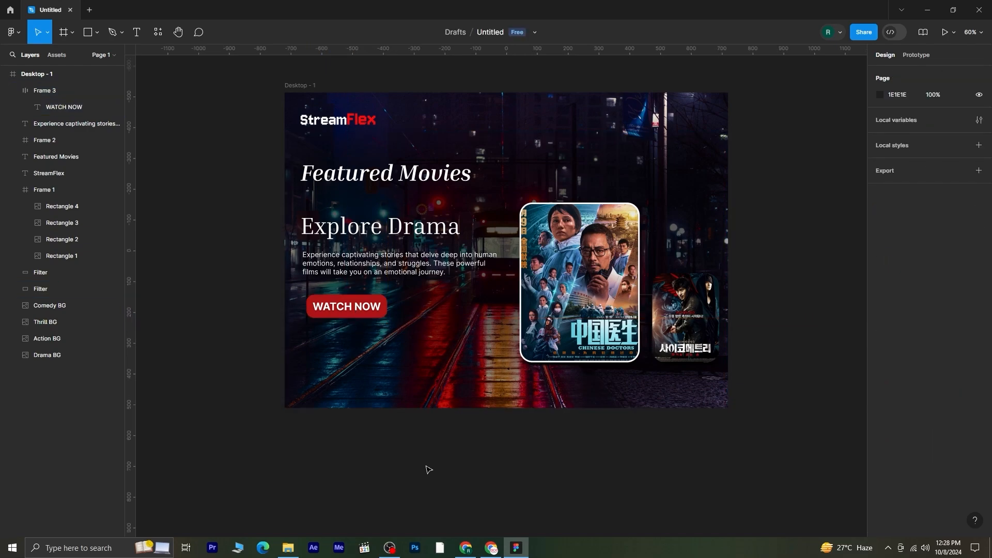
Add a white "HOME" navigation text in Inter Regular 23 at X 658, Y 75, level with the StreamFlex logo
left_click(137, 33)
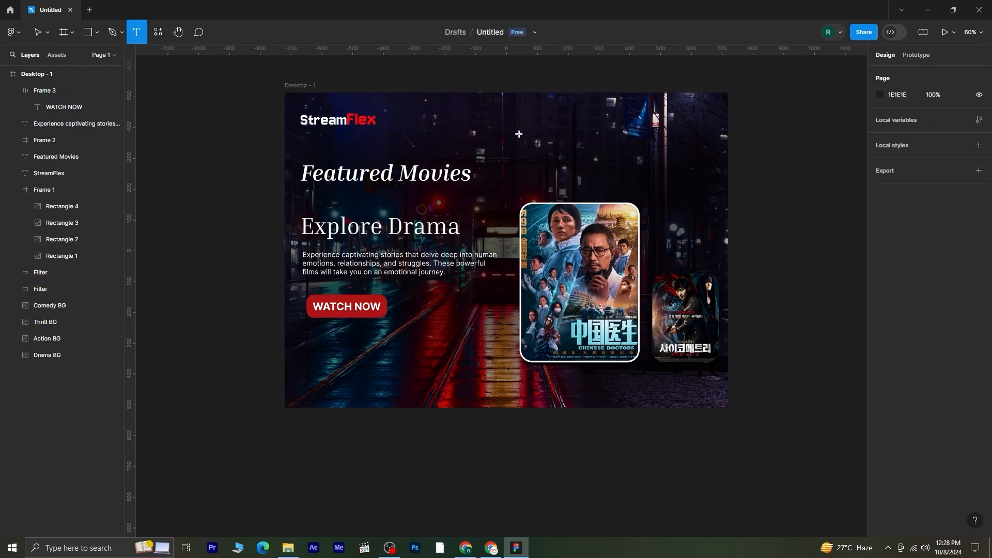
left_click(488, 116)
type("HOME")
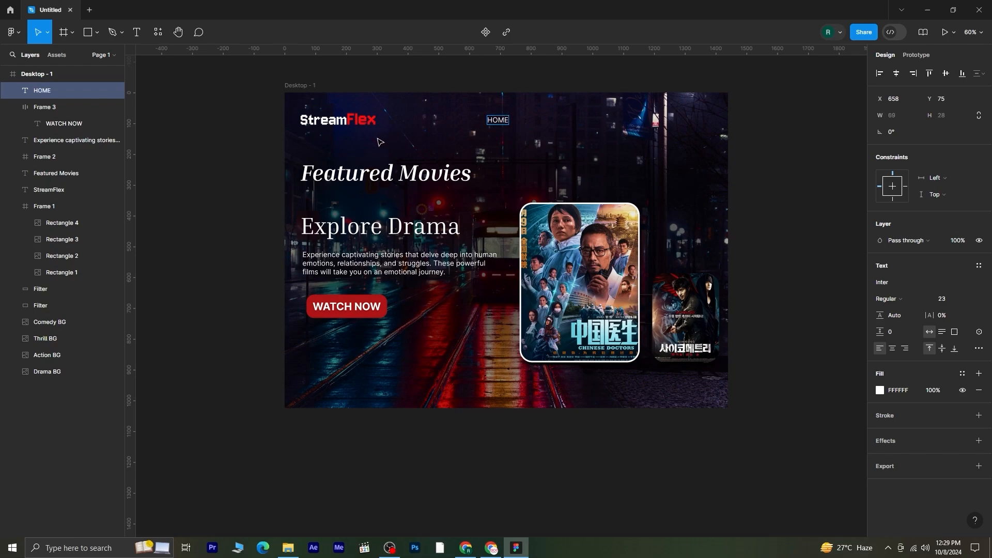
key("Escape")
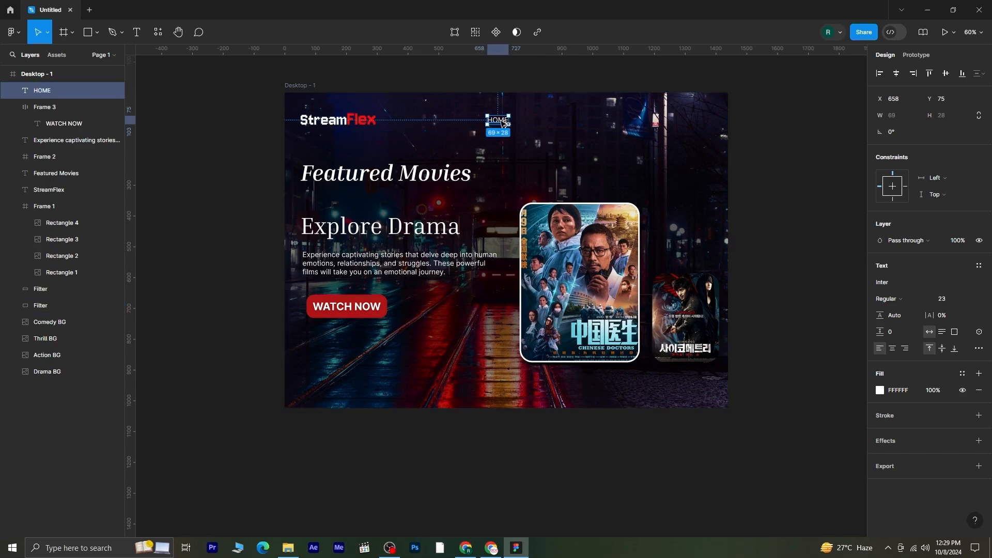
Duplicate the HOME text to X 782, Y 75 and change the copy to "DISCOVER"
left_click_drag(504, 123, 537, 125)
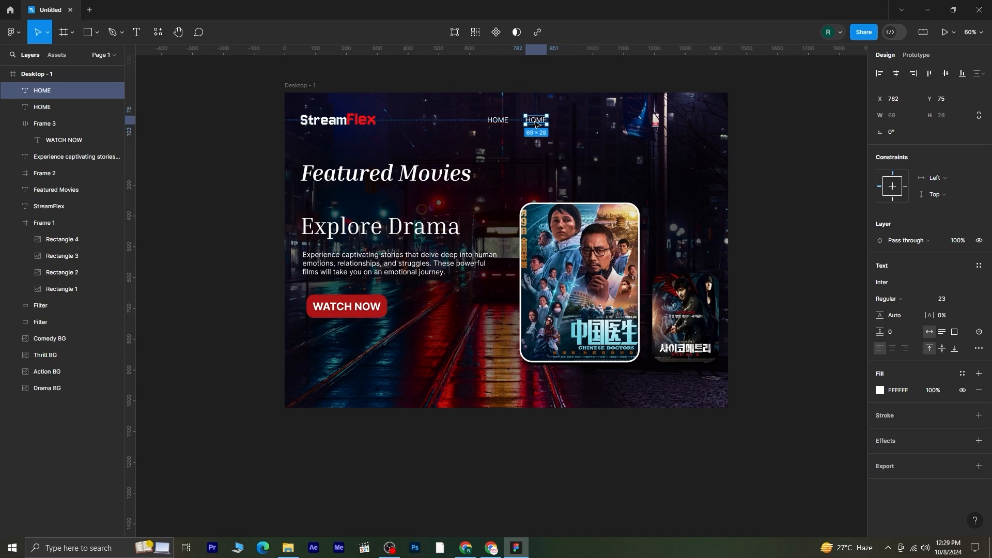
double_click(543, 124)
type("DIS")
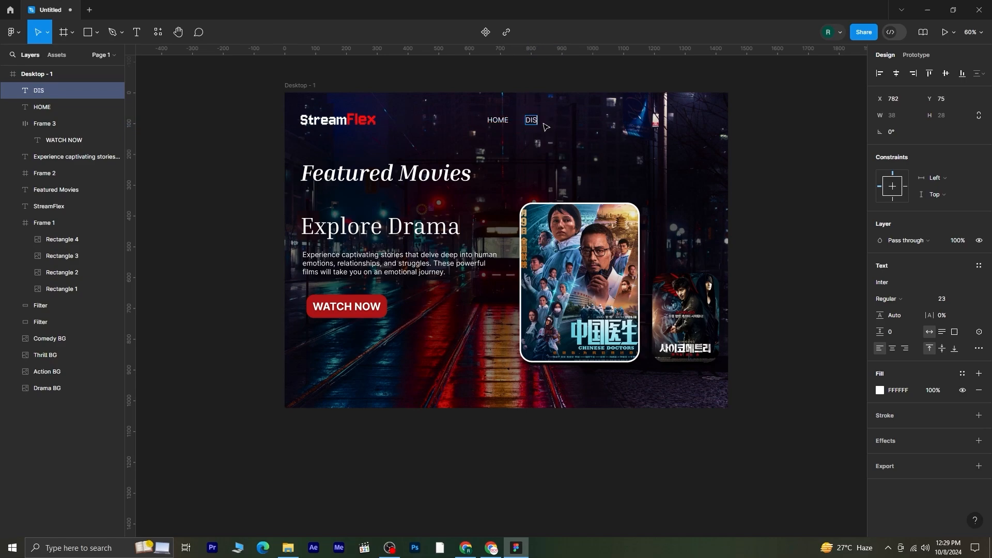
type("COVER")
scroll(596, 128, "up", 5)
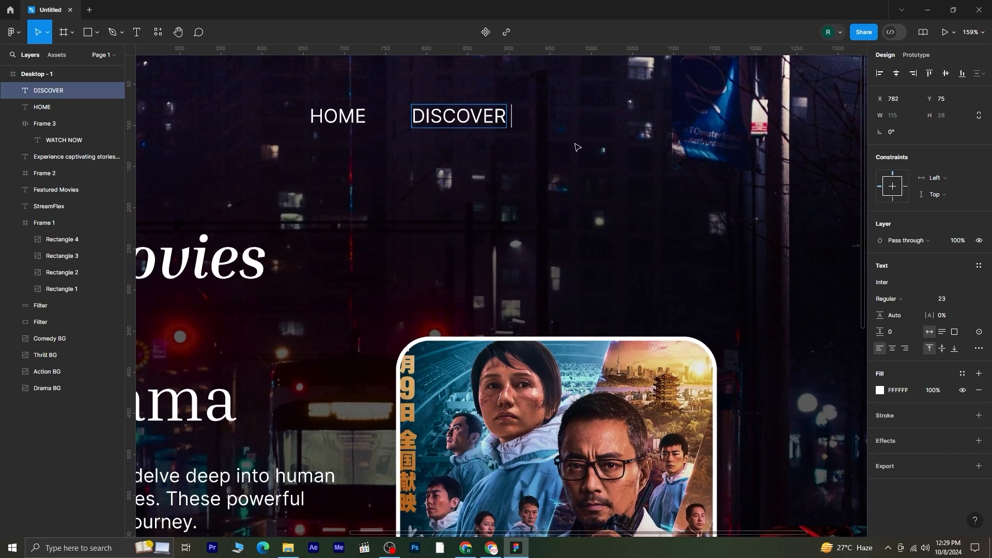
key("Escape")
Duplicate the DISCOVER text to X 952, Y 75 and change the copy to "MY LIST"
left_click_drag(610, 152, 509, 220)
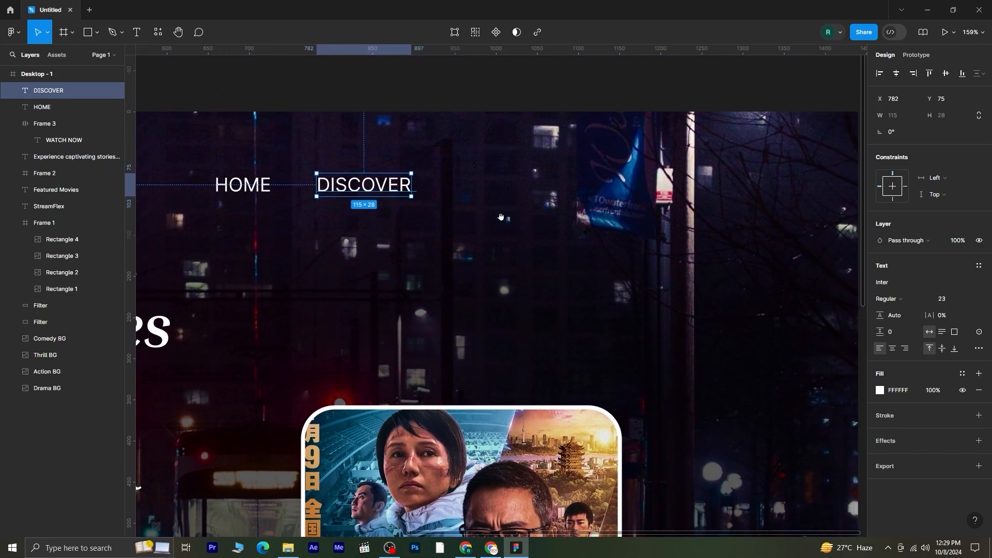
left_click_drag(357, 185, 494, 185)
double_click(493, 184)
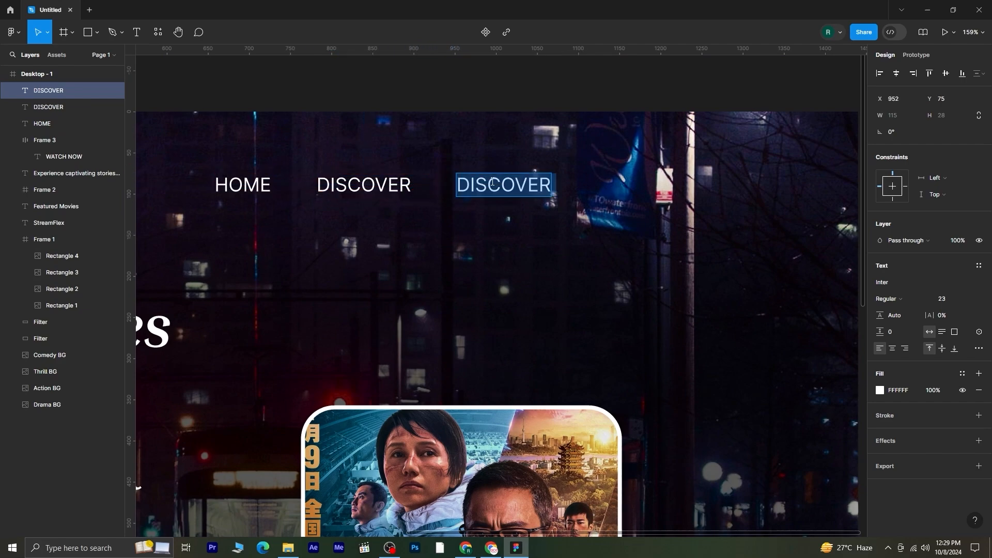
type("M")
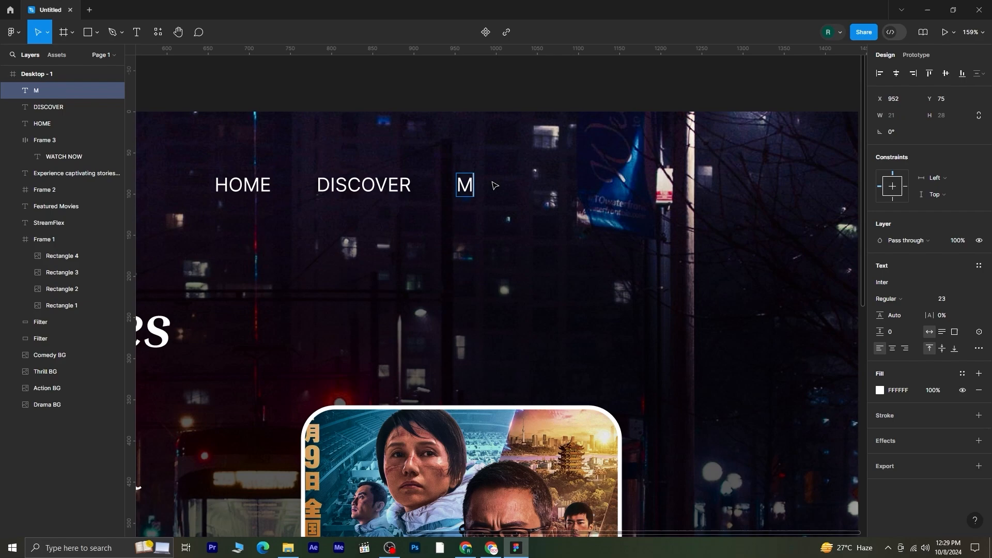
type("Y LIST")
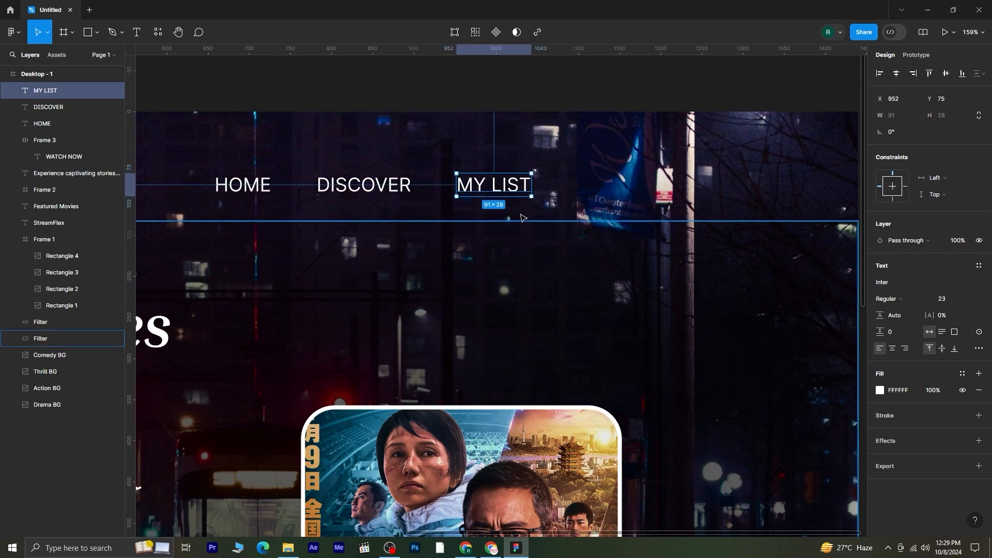
Duplicate the MY LIST text to X 1083, Y 75 and change the copy to "SEARCH"
left_click_drag(510, 191, 616, 192)
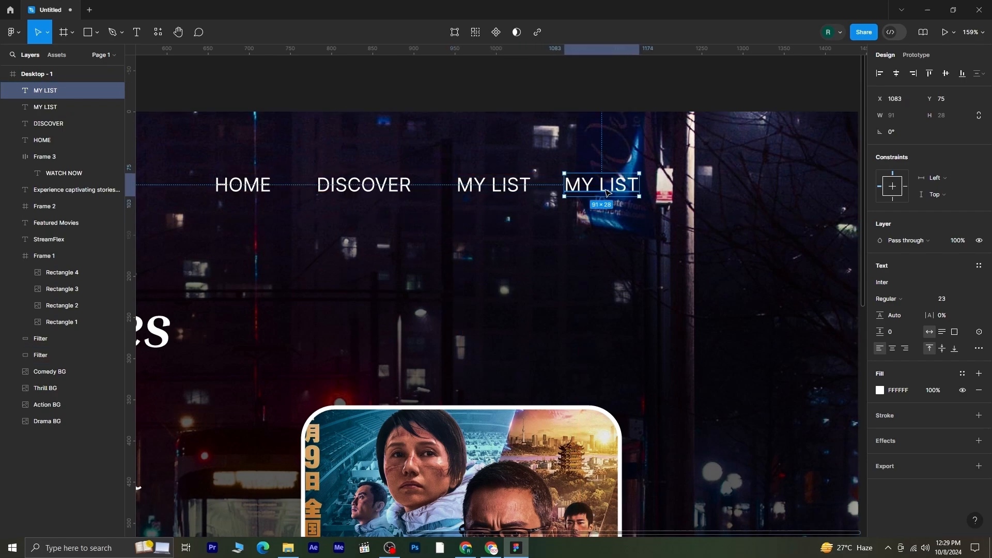
double_click(606, 189)
type("SEARCH")
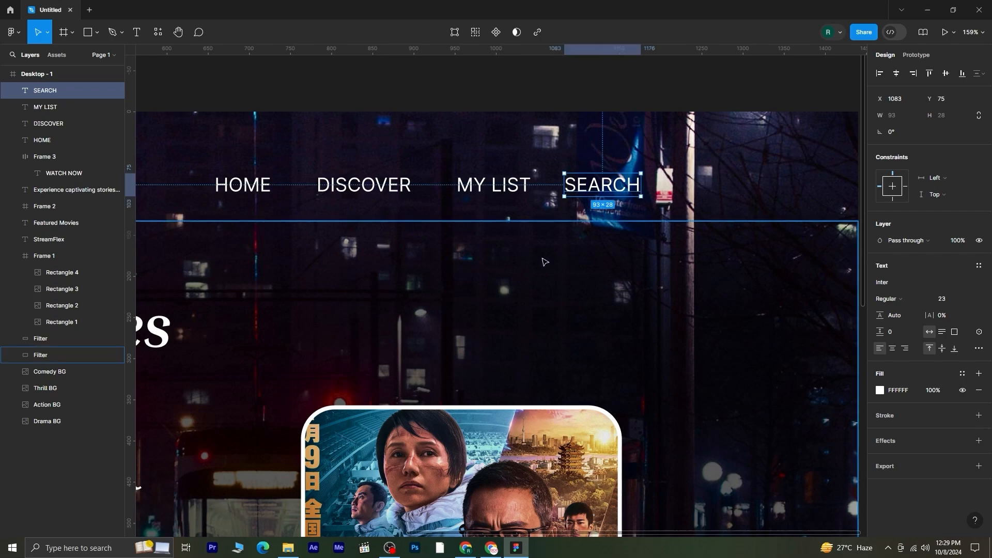
Distribute the horizontal spacing evenly between HOME, DISCOVER, MY LIST and SEARCH
left_click(256, 188)
left_click(383, 191, "shift")
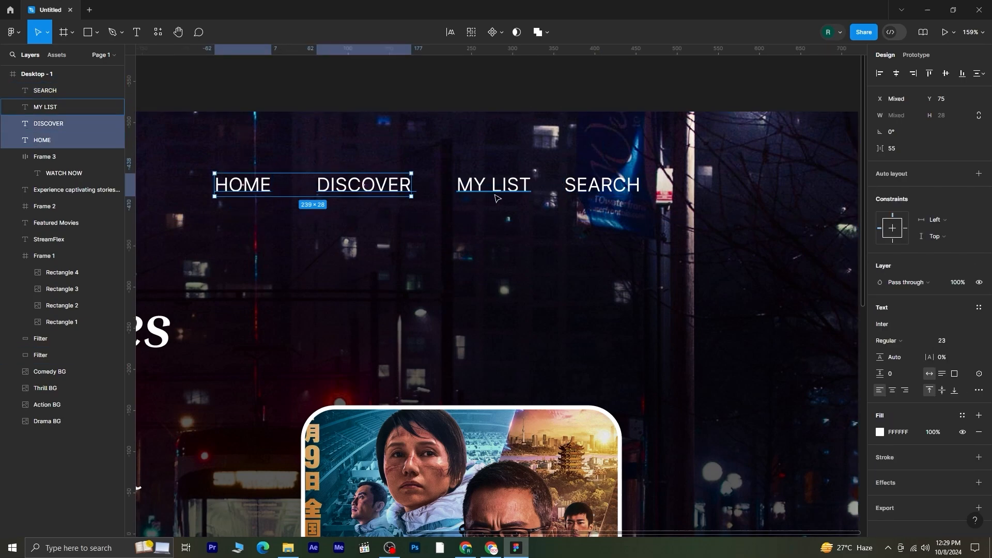
left_click(494, 189, "shift")
left_click(613, 192, "shift")
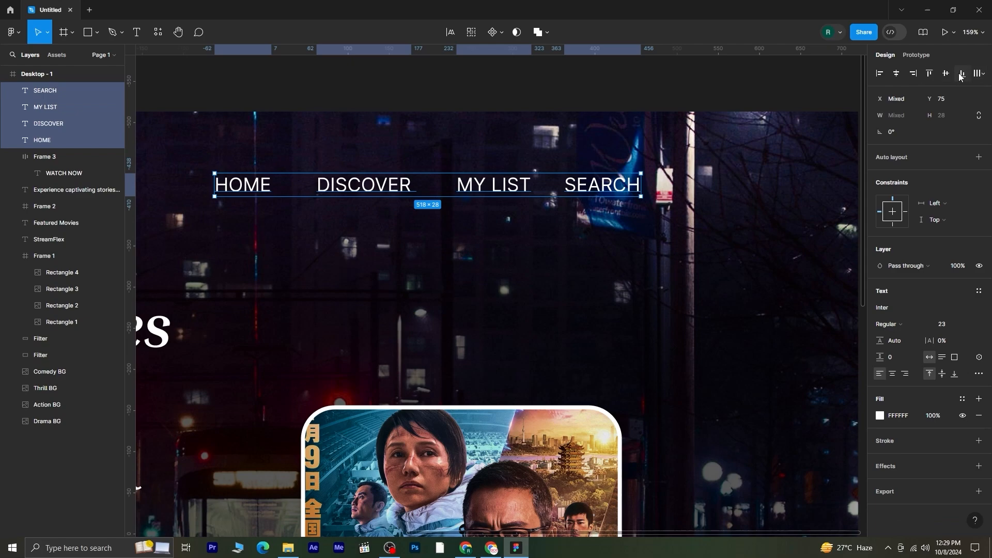
left_click(986, 76)
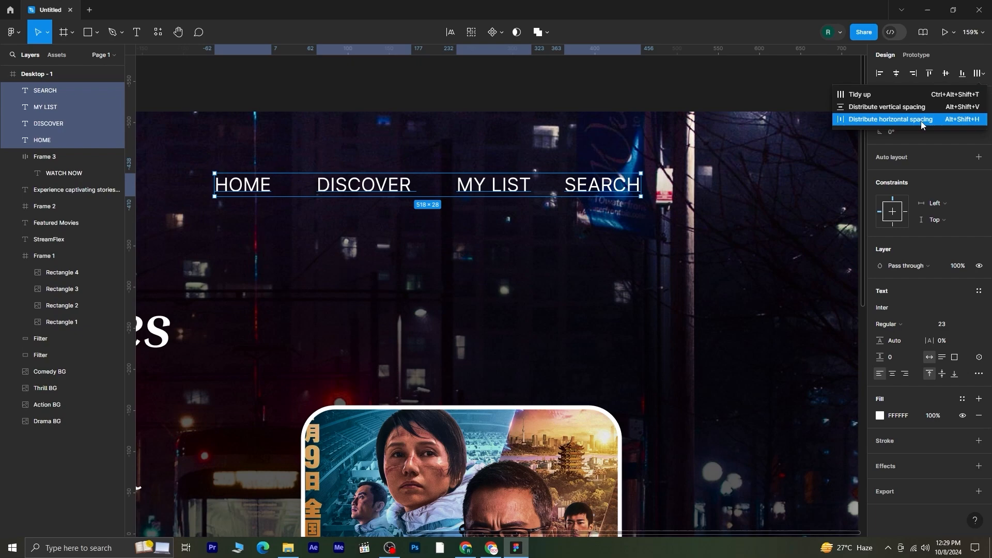
left_click(951, 119)
Group the four navigation texts and move the group to X 877, Y 76 in line with the logo
scroll(618, 231, "down", 1)
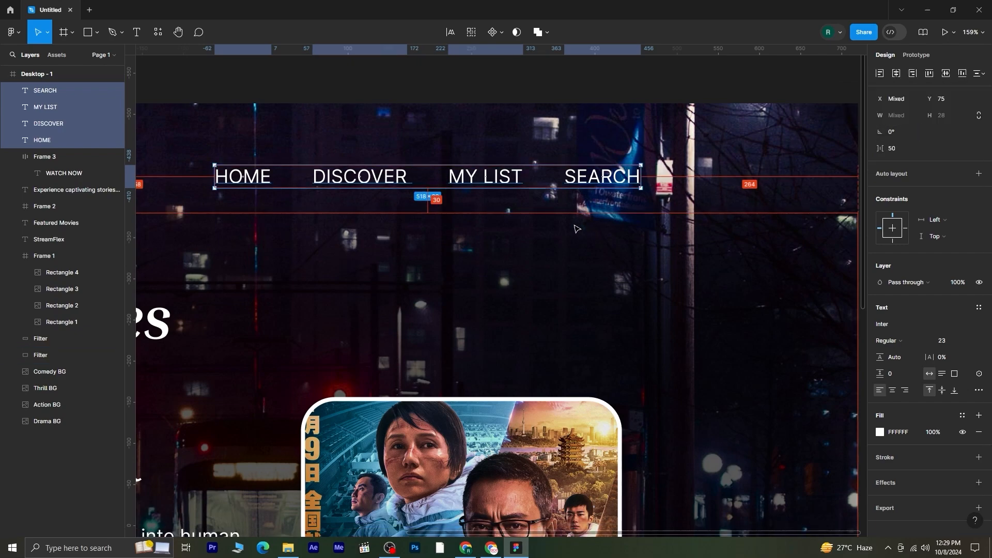
right_click(380, 177)
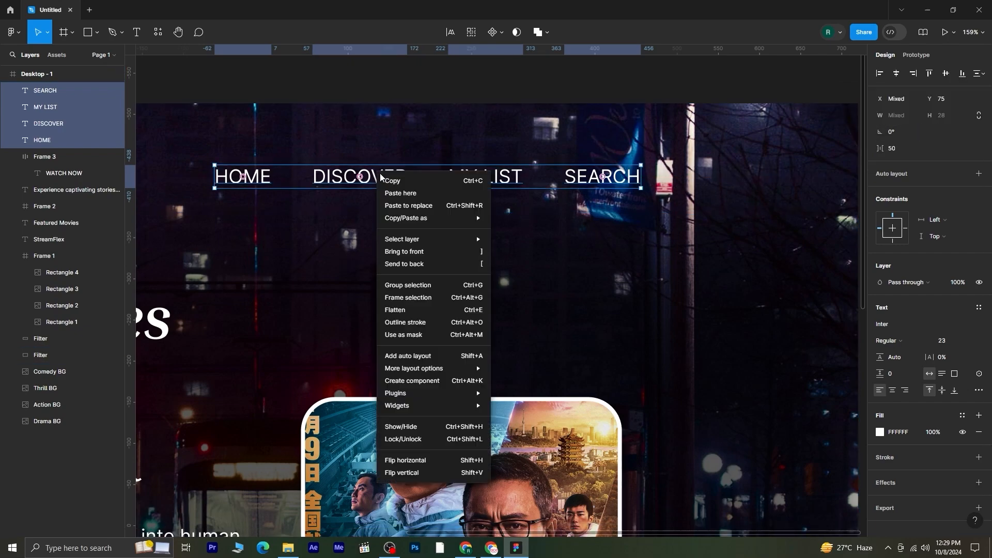
left_click(449, 285)
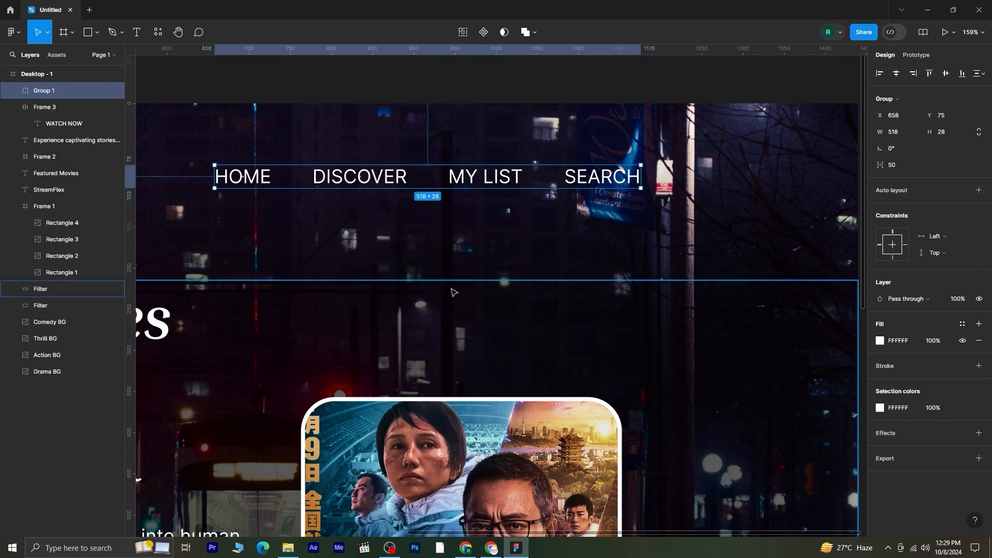
scroll(451, 293, "down", 5)
left_click_drag(478, 229, 571, 234)
scroll(517, 231, "down", 3)
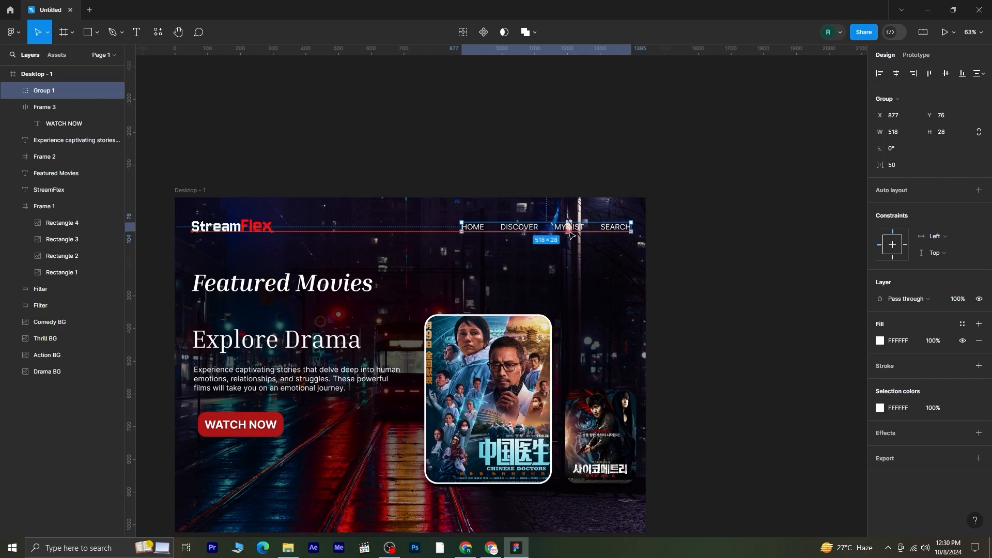
left_click(760, 279)
Draw a 32 × 32 circle at about X 574, Y 919 near the bottom centre of the page
scroll(563, 413, "down", 1)
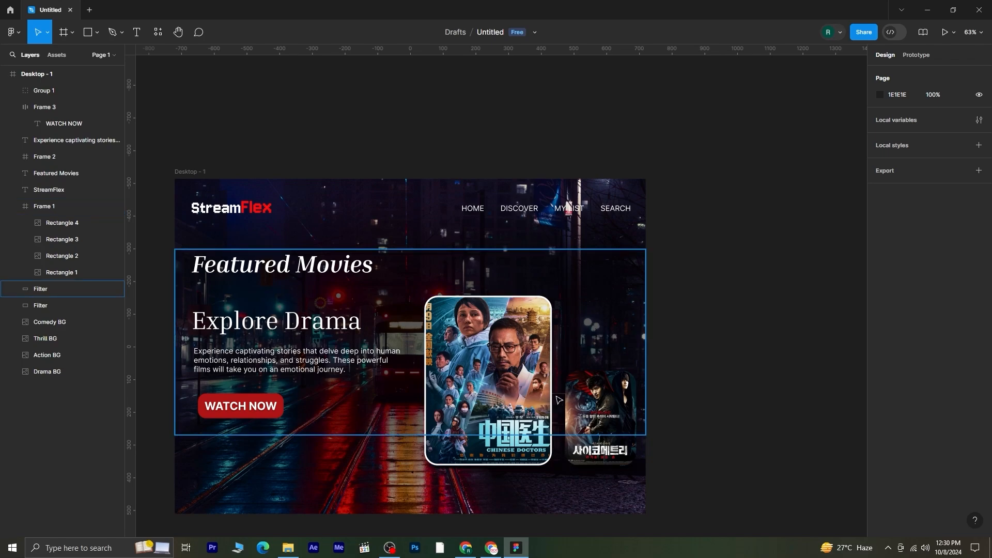
scroll(538, 439, "down", 1)
left_click_drag(433, 491, 464, 409)
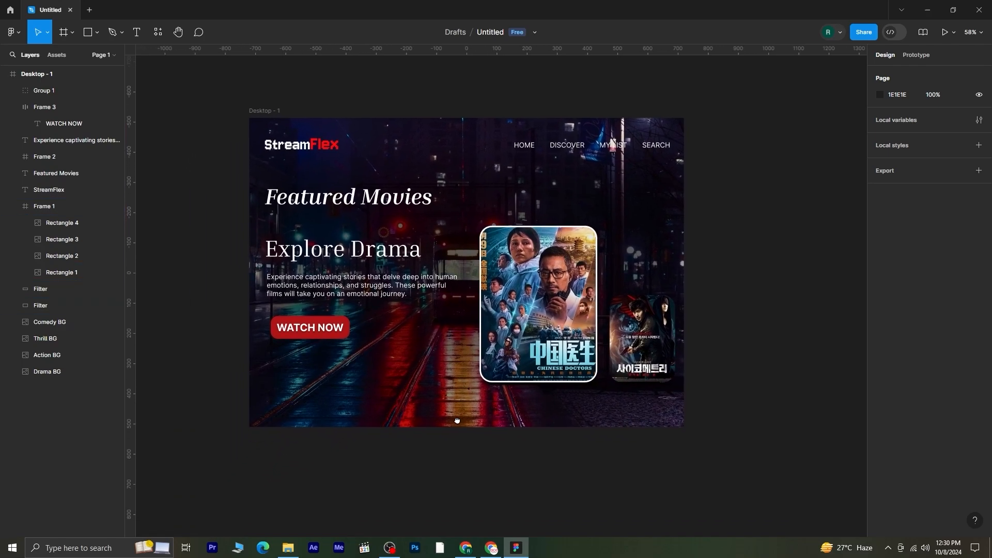
left_click(88, 35)
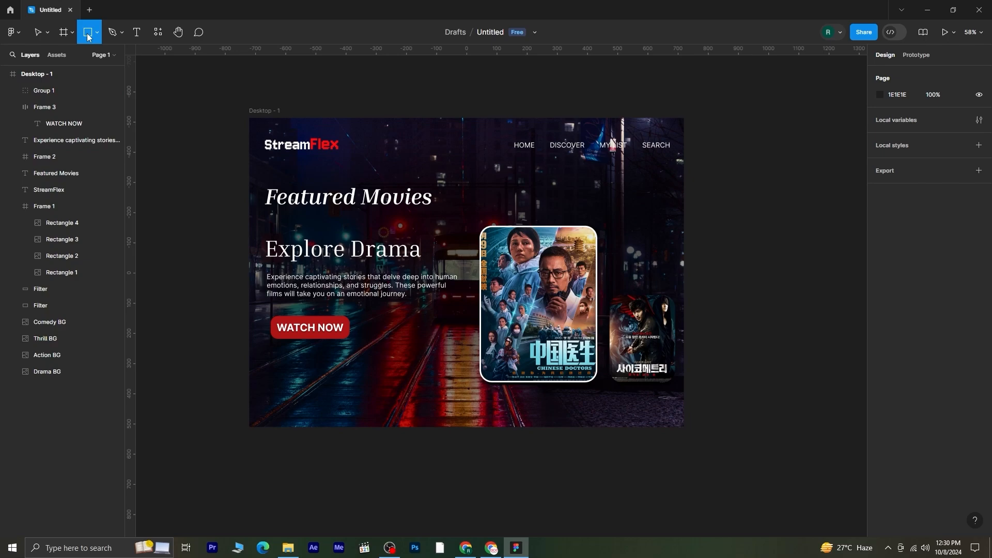
left_click(96, 33)
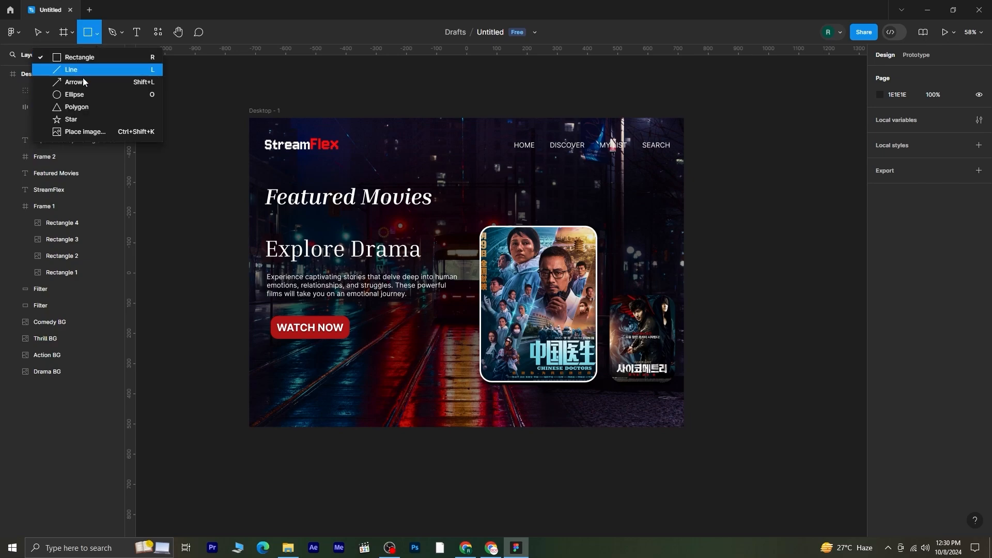
left_click(74, 95)
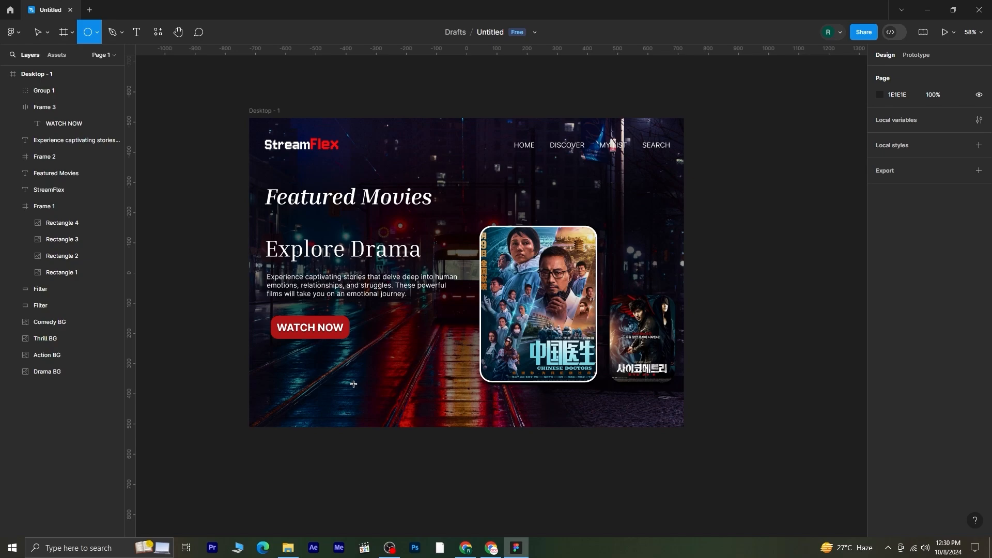
mouse_move(353, 384)
left_mouse_down()
mouse_move(365, 397)
mouse_move(433, 407)
left_mouse_up()
left_click(436, 476)
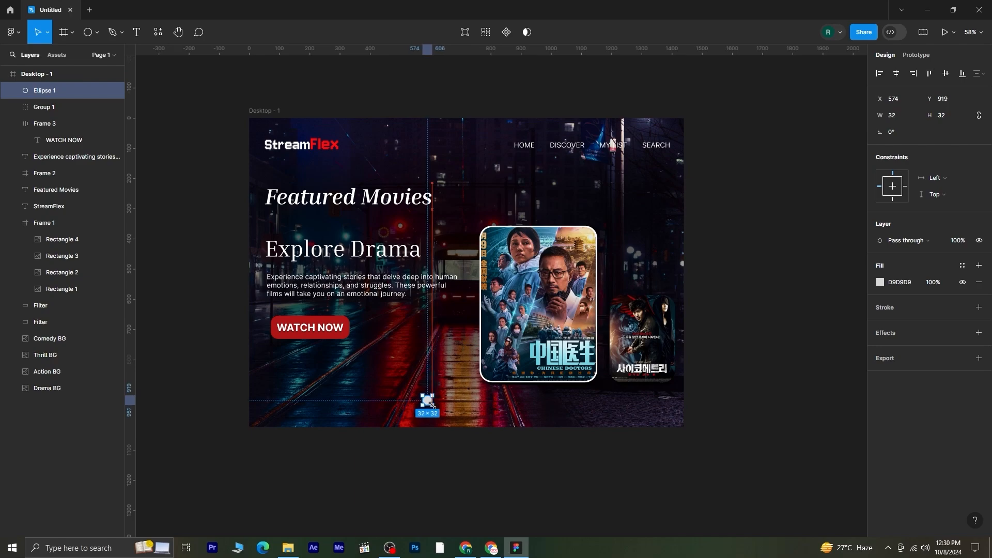
Move the circle to X 634, Y 931 and duplicate it into a horizontal row of four circles spaced 9 apart
left_click(476, 452)
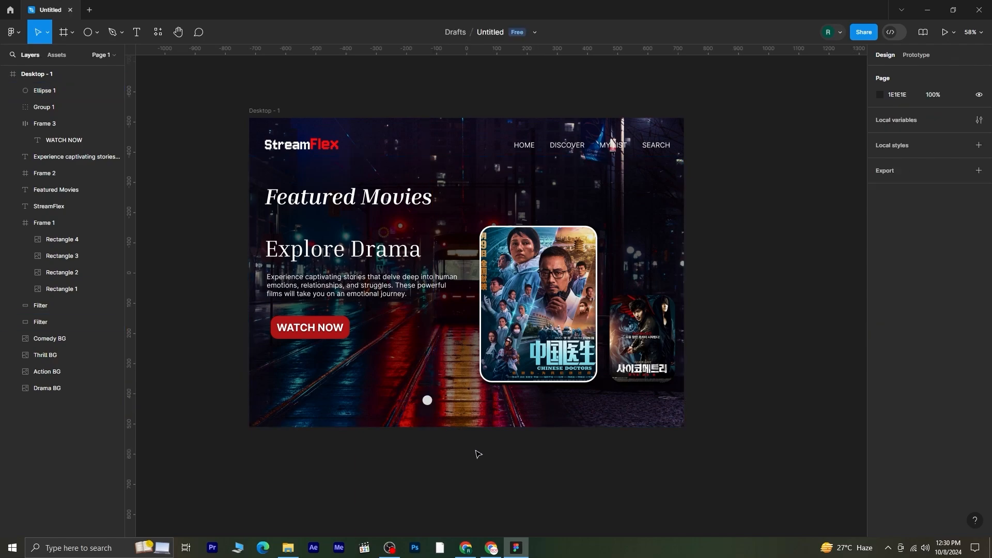
scroll(477, 453, "up", 5)
left_click_drag(519, 445, 422, 459)
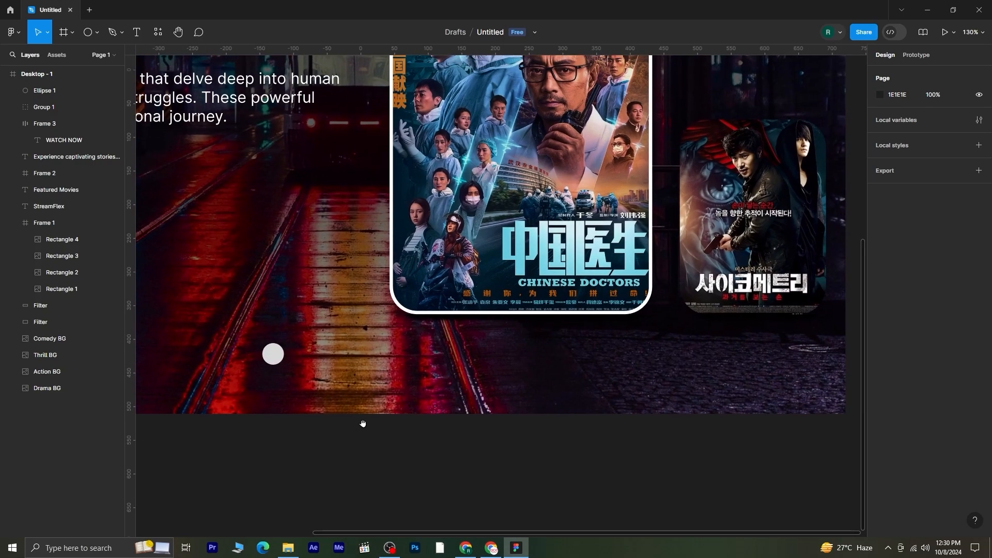
left_click_drag(275, 360, 398, 368)
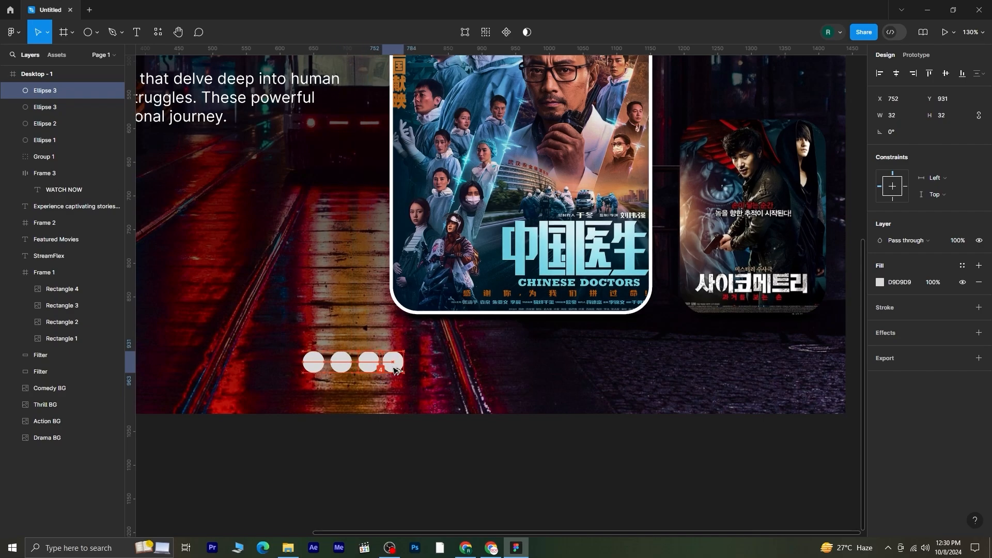
left_click(398, 455)
Set the layer opacity of the second, third and fourth circles to 50%, keeping the first one fully opaque
left_click(319, 372)
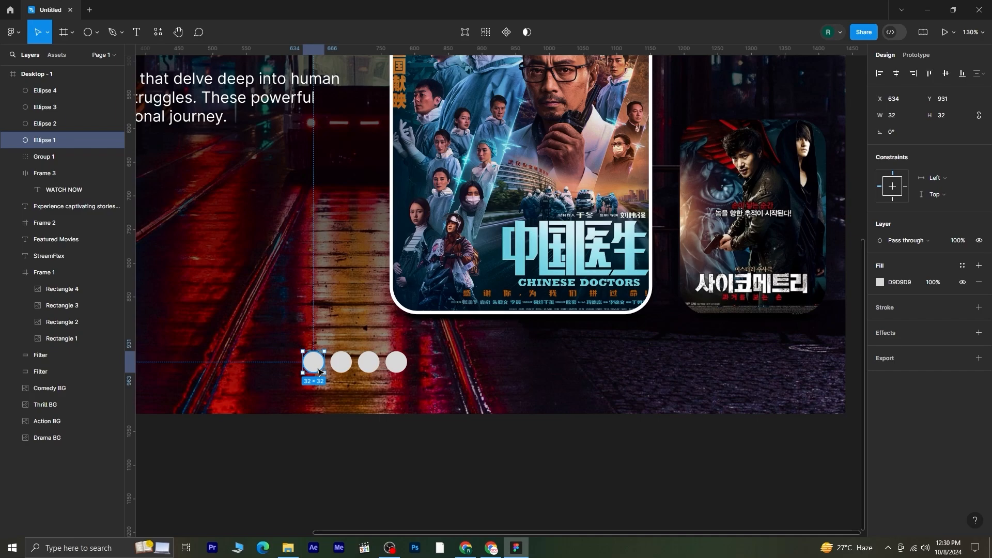
left_click(340, 366)
left_click(369, 362, "shift")
left_click(397, 363, "shift")
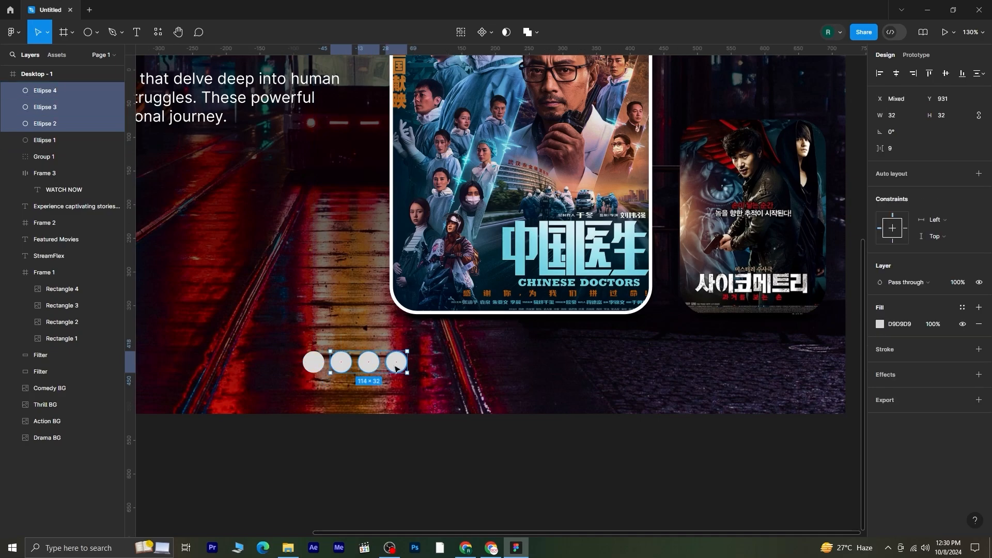
left_click(959, 284)
type("50")
key("Return")
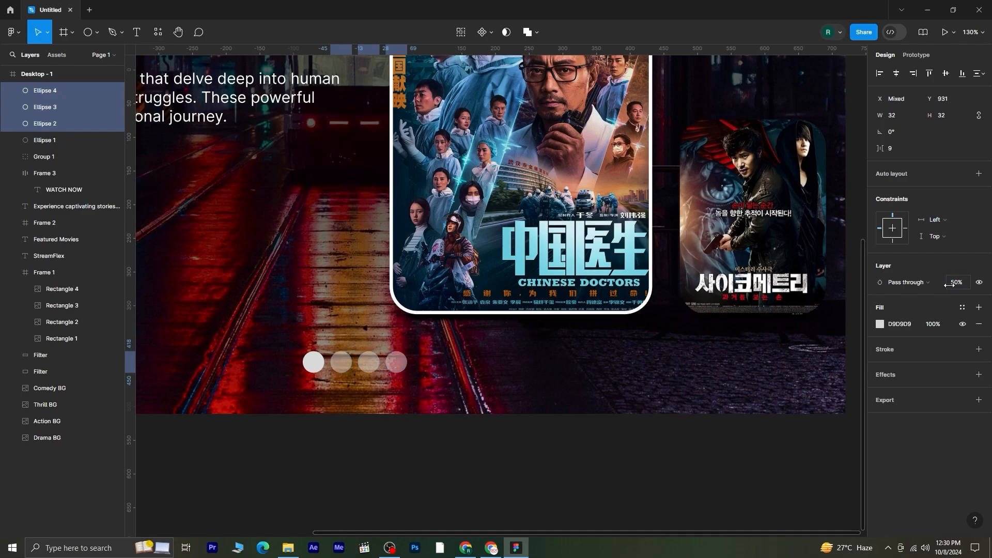
mouse_move(946, 281)
left_mouse_down()
mouse_move(964, 283)
mouse_move(948, 282)
left_mouse_up()
left_click(489, 463)
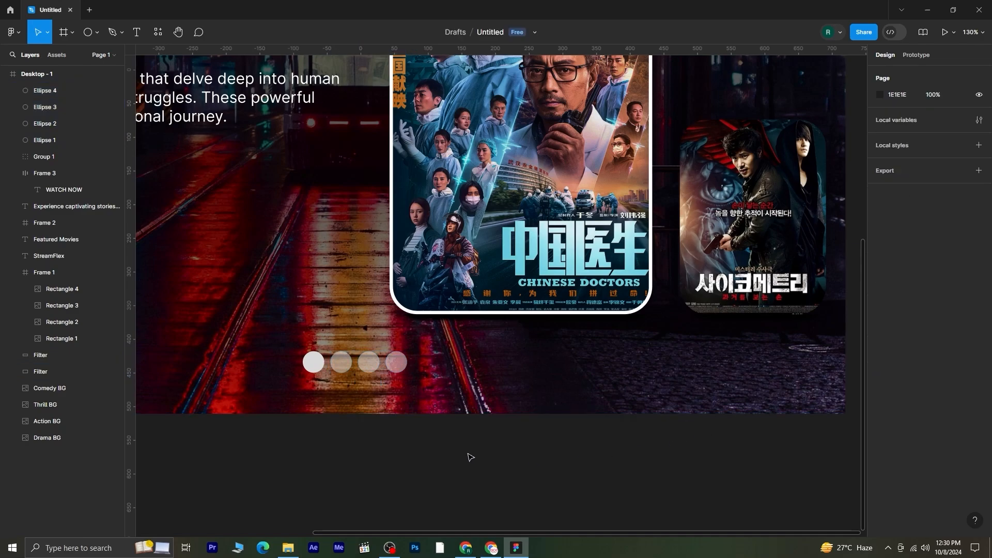
scroll(470, 456, "down", 2)
scroll(470, 456, "down", 5)
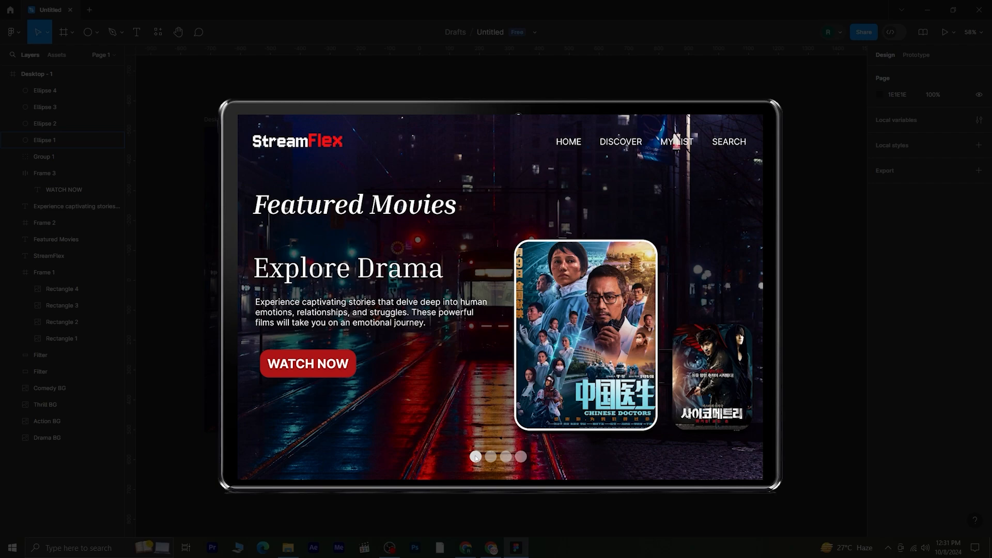
left_click(490, 457)
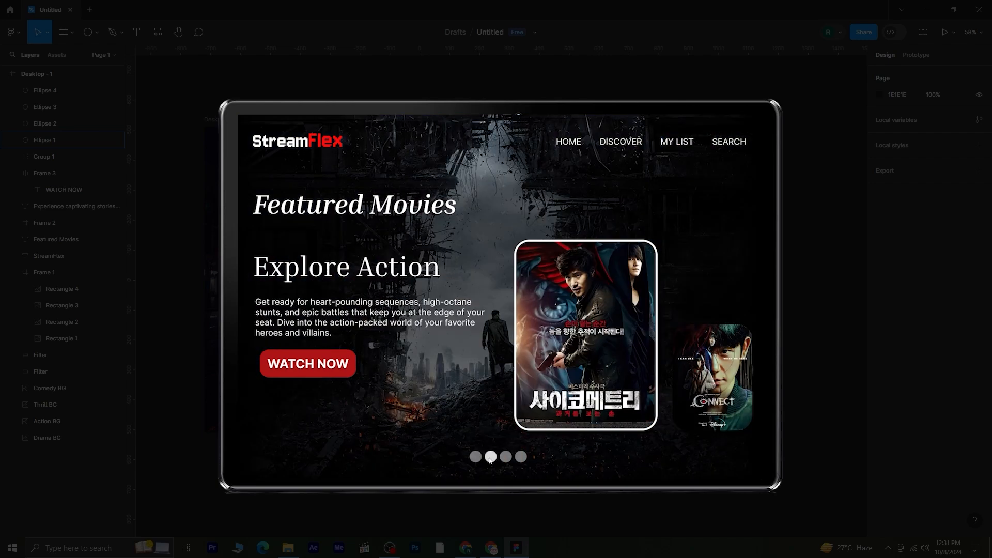
left_click(505, 457)
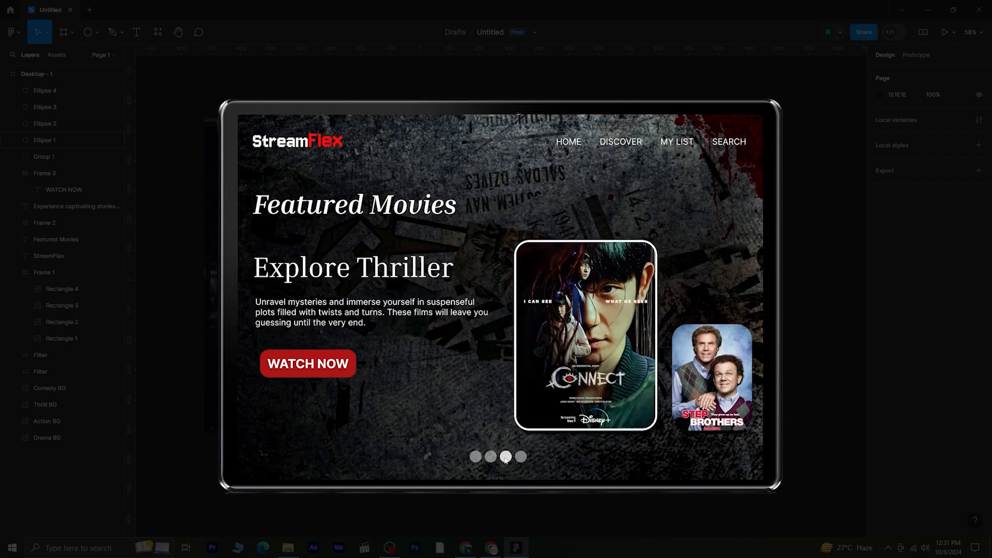
left_click(521, 458)
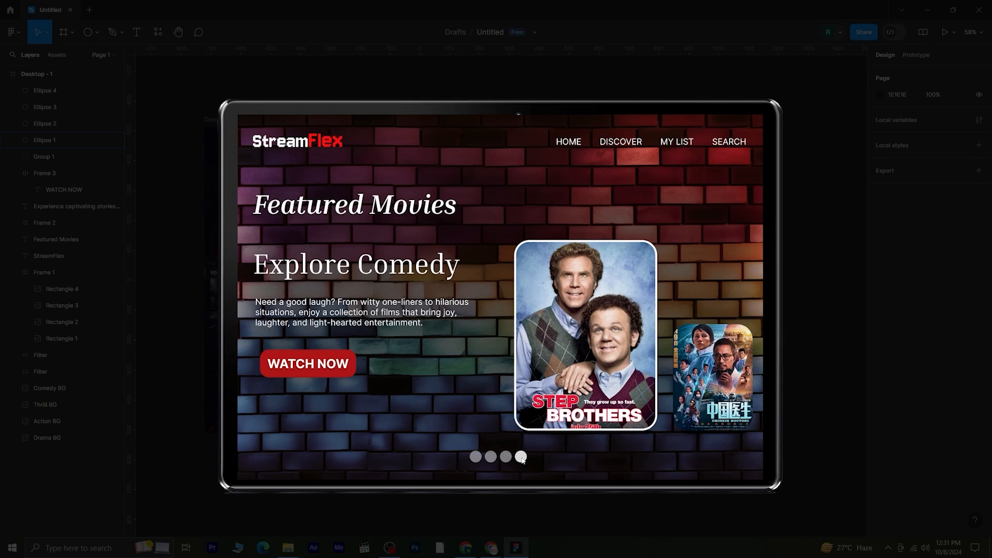
key("Escape")
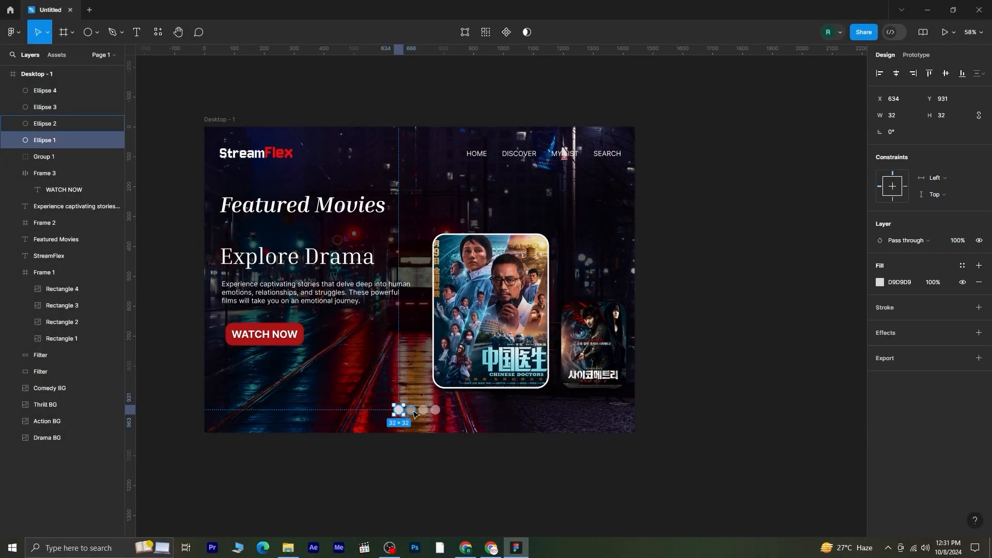
Combine the four bottom circles into an auto layout frame and centre it horizontally on the page
left_click(412, 412, "shift")
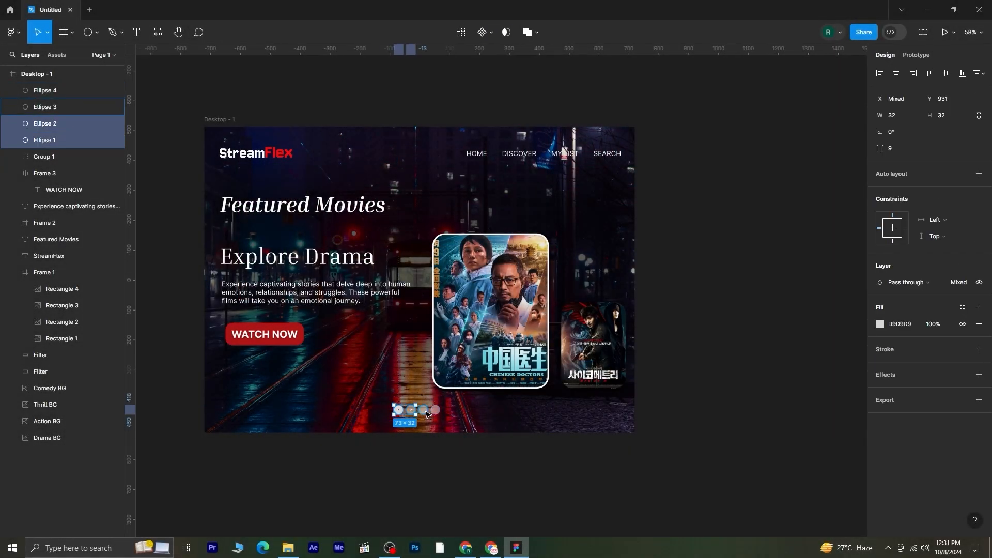
left_click(425, 412, "shift")
left_click(437, 412, "shift")
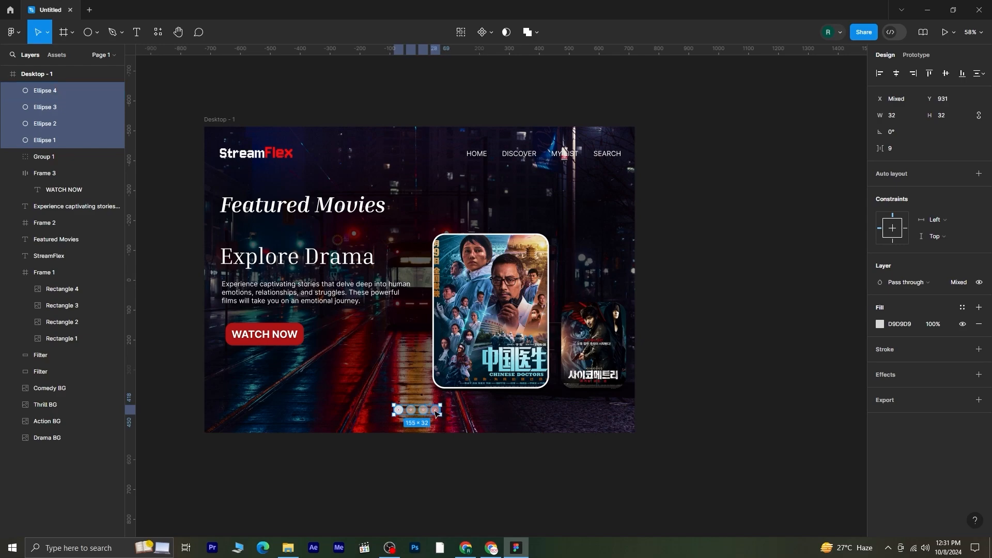
right_click(436, 413)
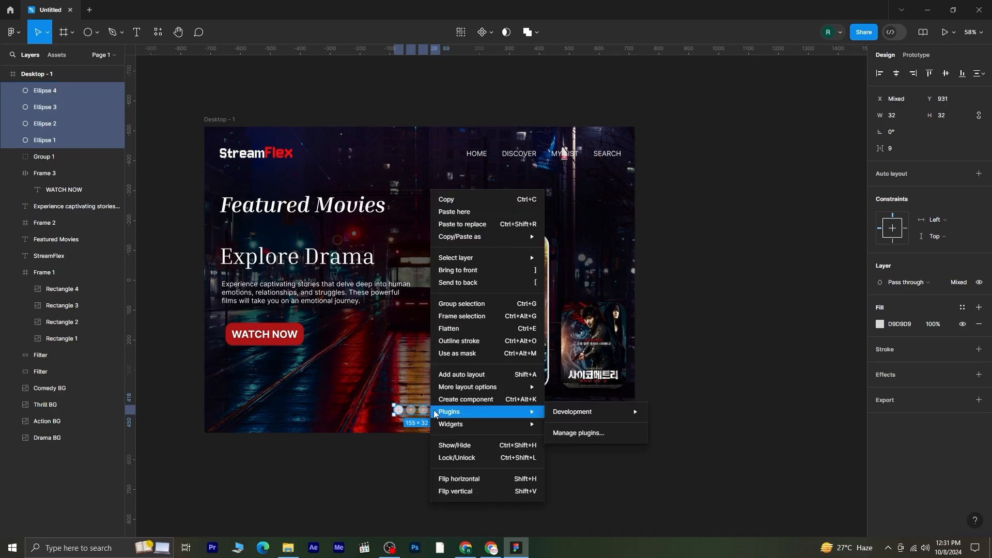
left_click(462, 374)
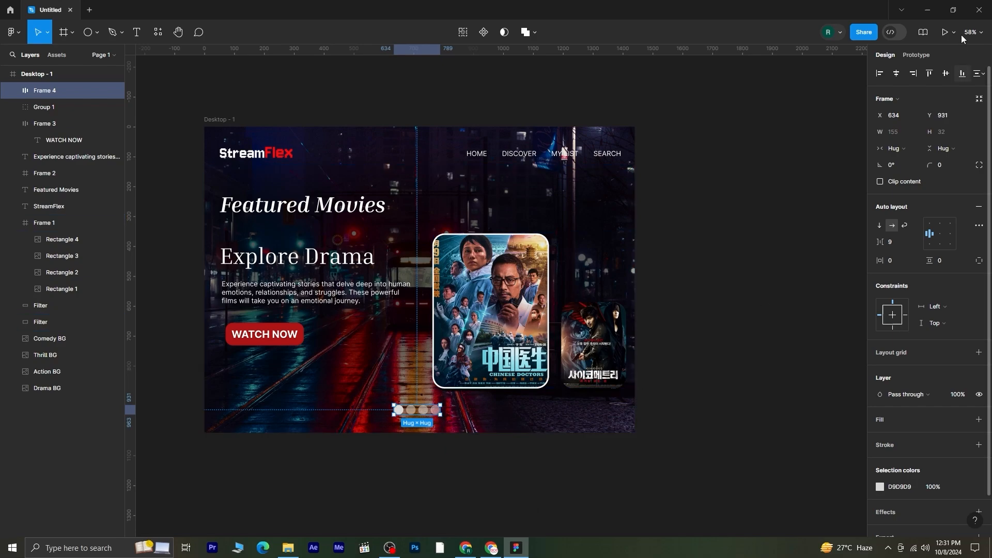
left_click(898, 73)
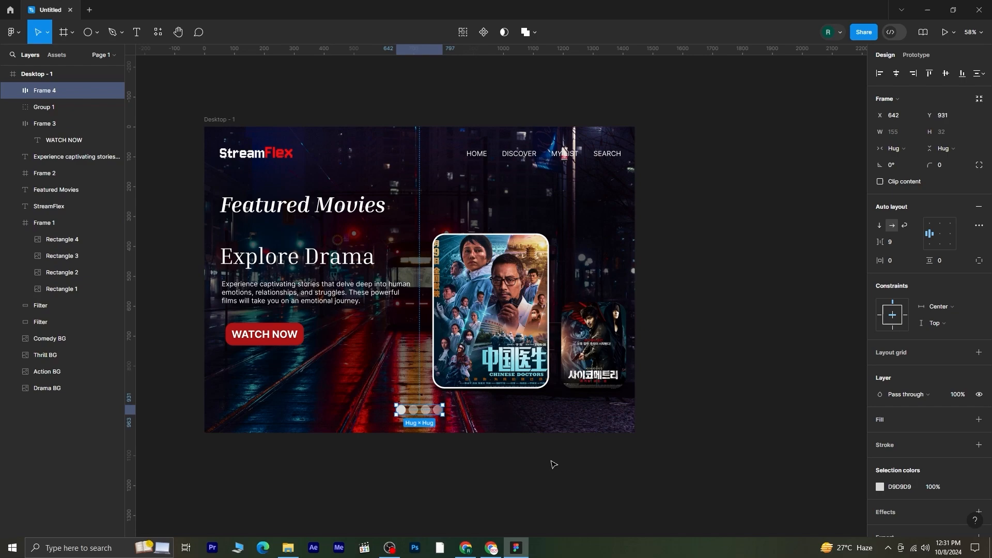
left_click(550, 488)
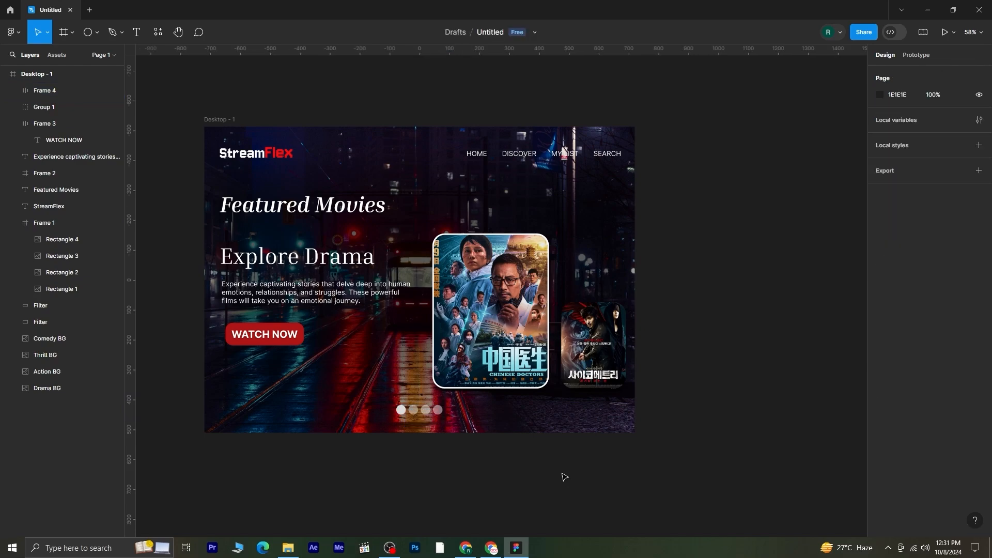
Duplicate the whole Desktop - 1 frame beside the original at X 884, Y -513
scroll(565, 476, "down", 3)
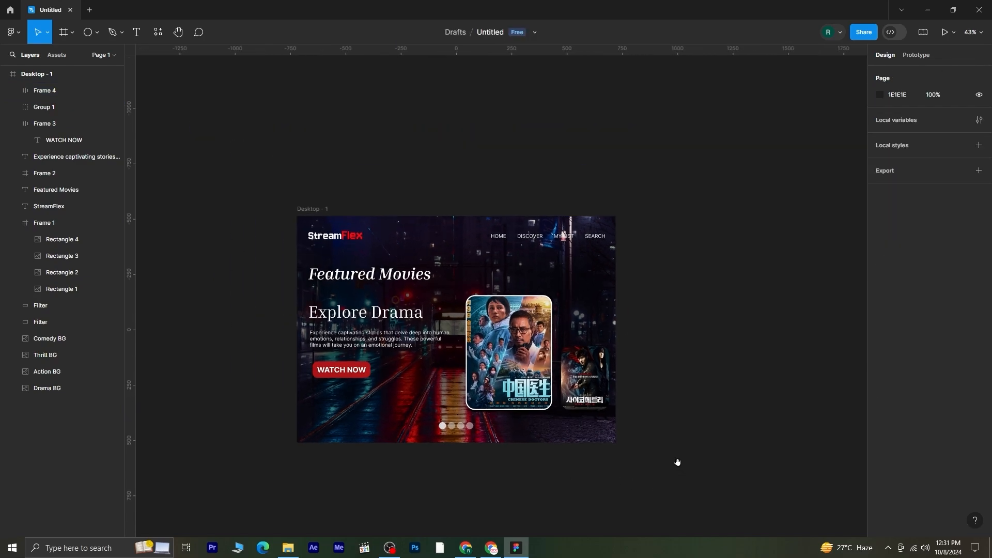
left_click_drag(678, 462, 537, 401)
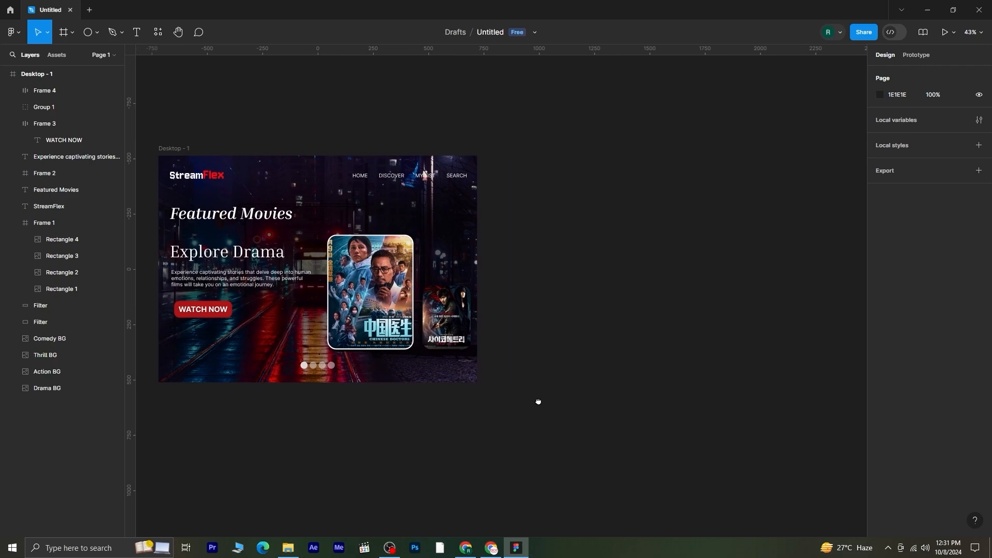
left_click(177, 151)
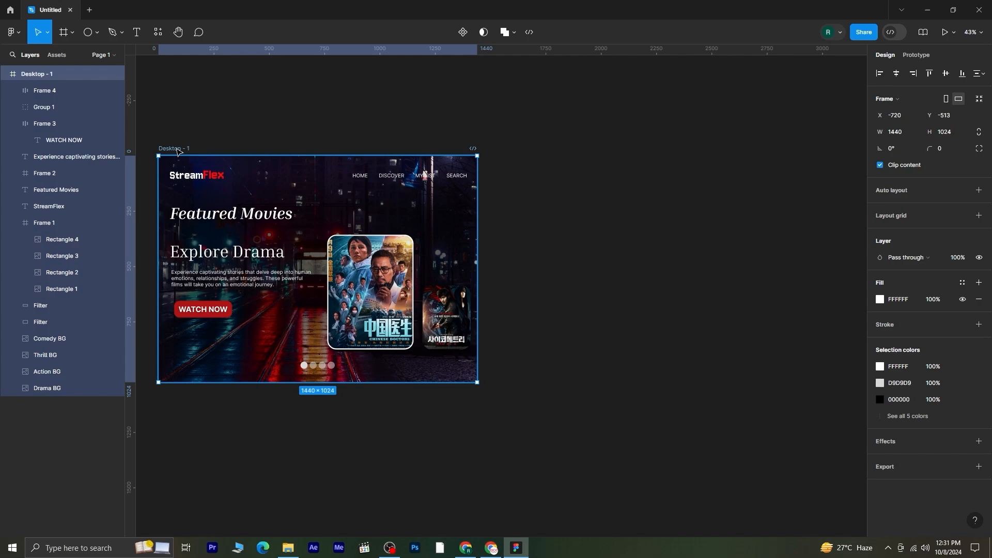
left_click_drag(316, 159, 535, 151)
left_click(599, 441)
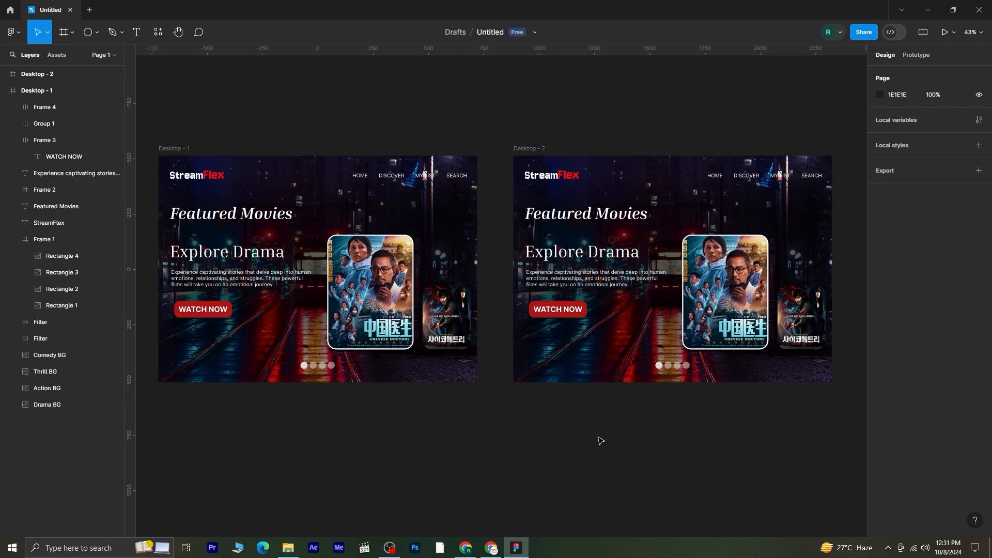
Collapse the Desktop - 1 layers, expand the duplicated Desktop - 2 frame and set its Drama BG layer opacity to 0%
left_click_drag(719, 428, 485, 430)
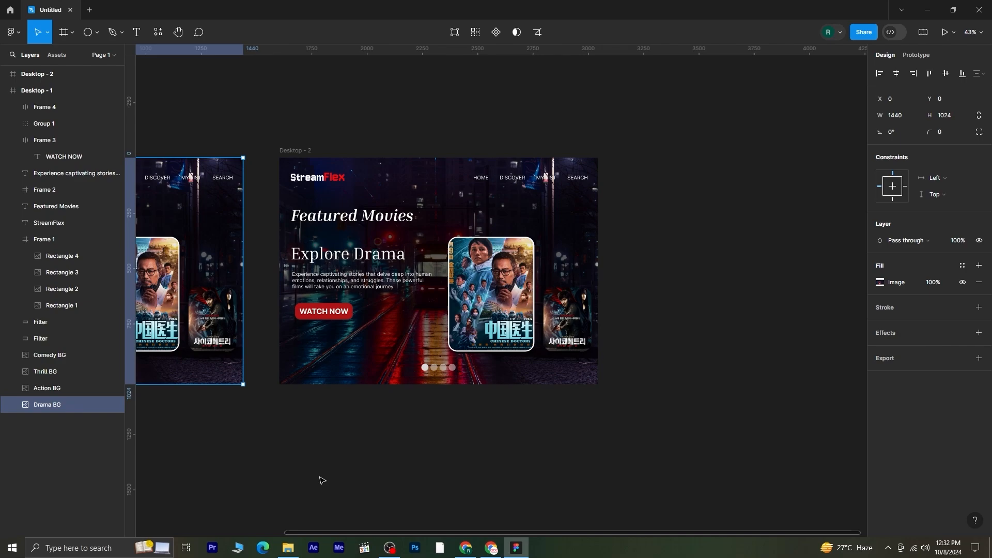
left_click(325, 478)
left_click(295, 150)
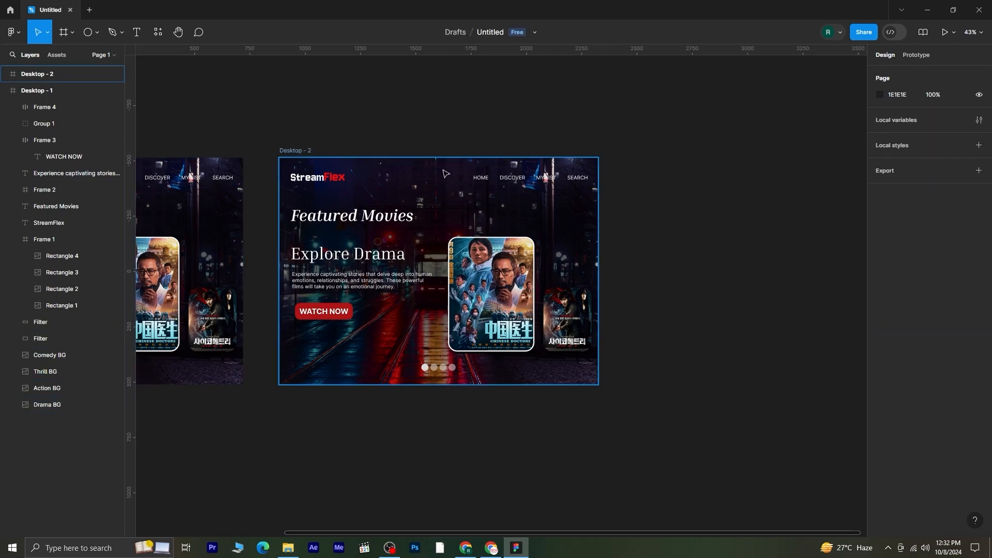
left_click(6, 91)
left_click(5, 74)
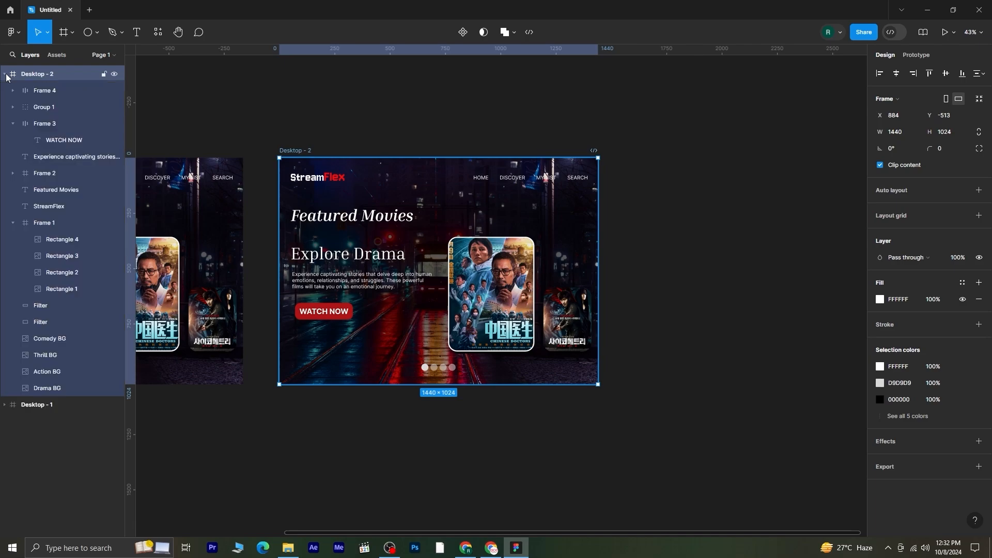
key("Escape")
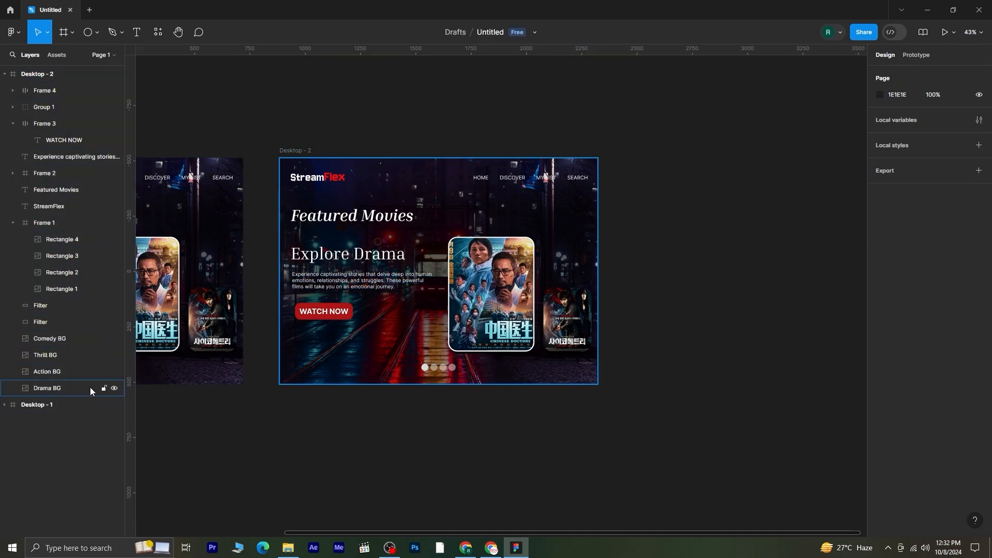
left_click(90, 387)
left_click_drag(957, 241, 698, 259)
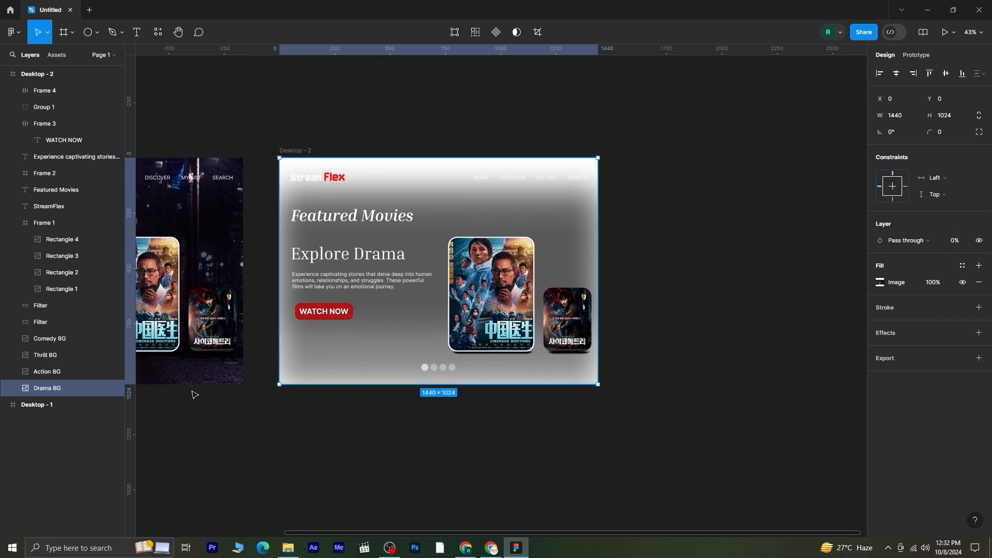
Set the Action BG layer opacity in Desktop - 2 to 100%
left_click(81, 372)
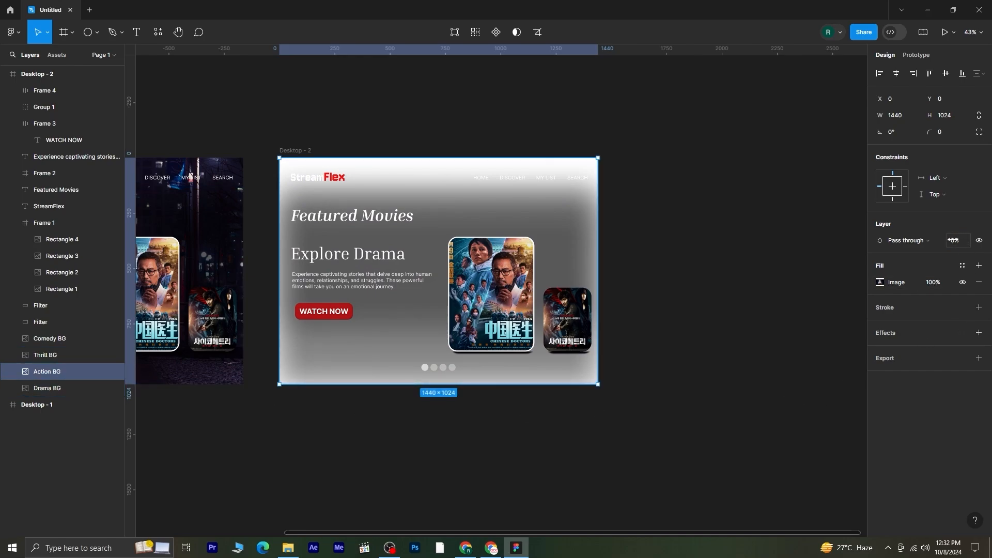
left_click_drag(953, 240, 180, 240)
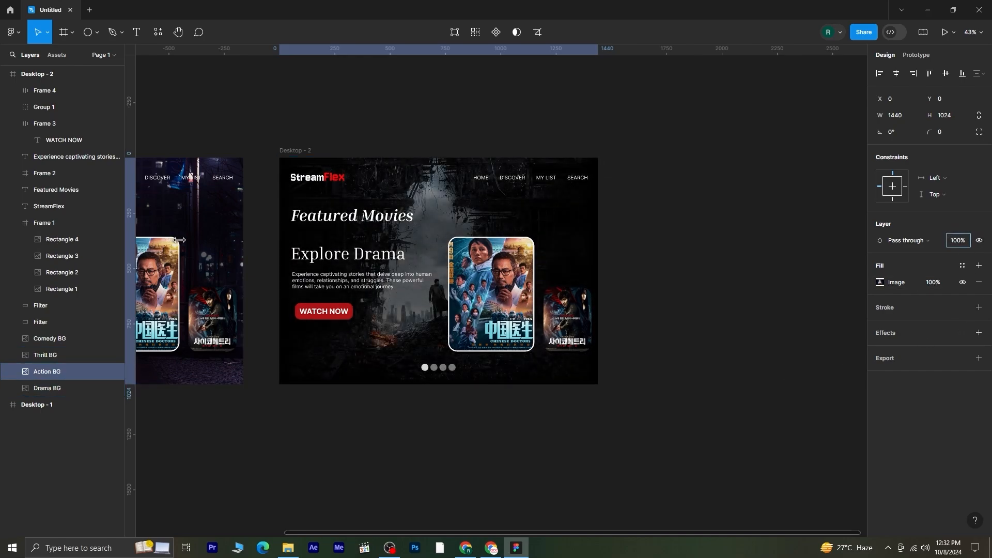
left_click(432, 484)
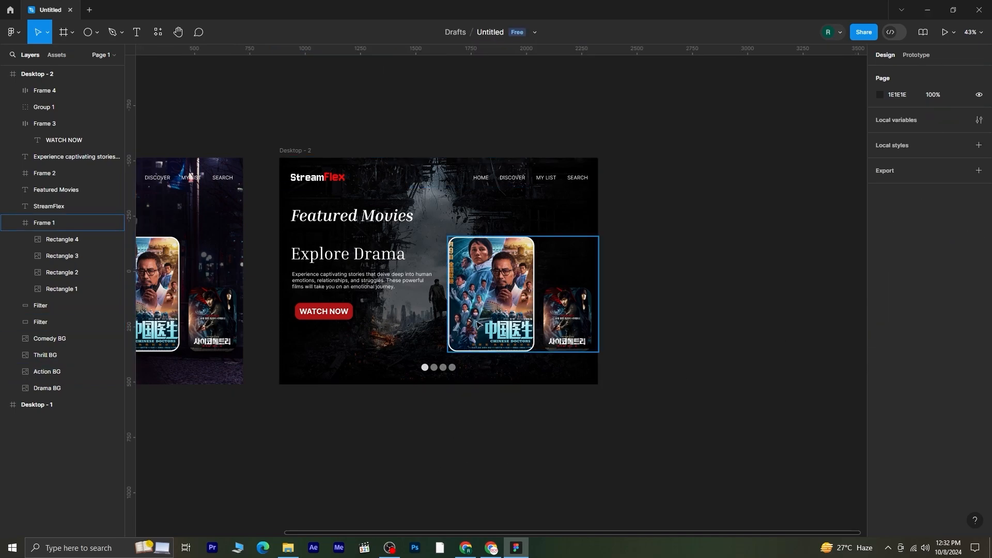
Select the genre title text nested inside the clipping Frame 2 of Desktop - 2
left_click(351, 261)
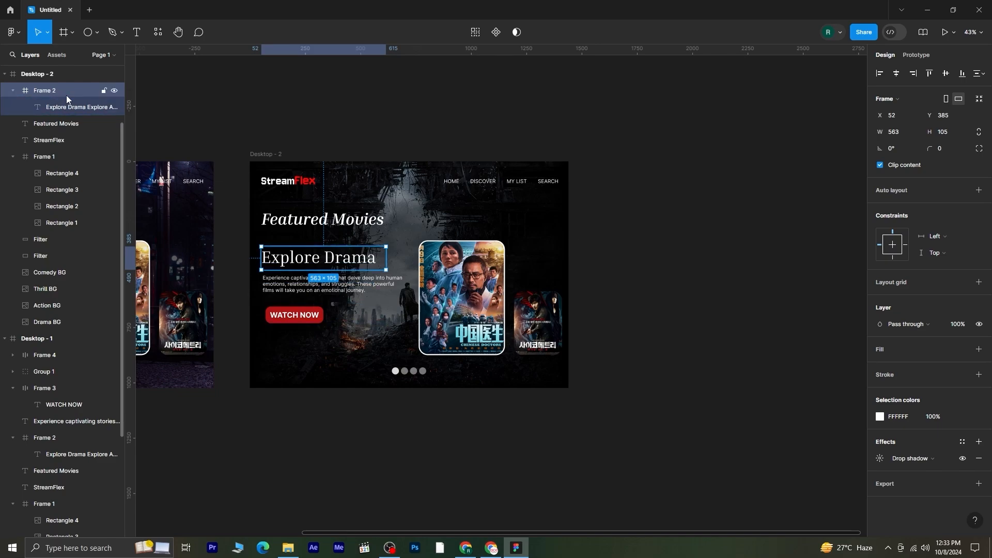
left_click(71, 107)
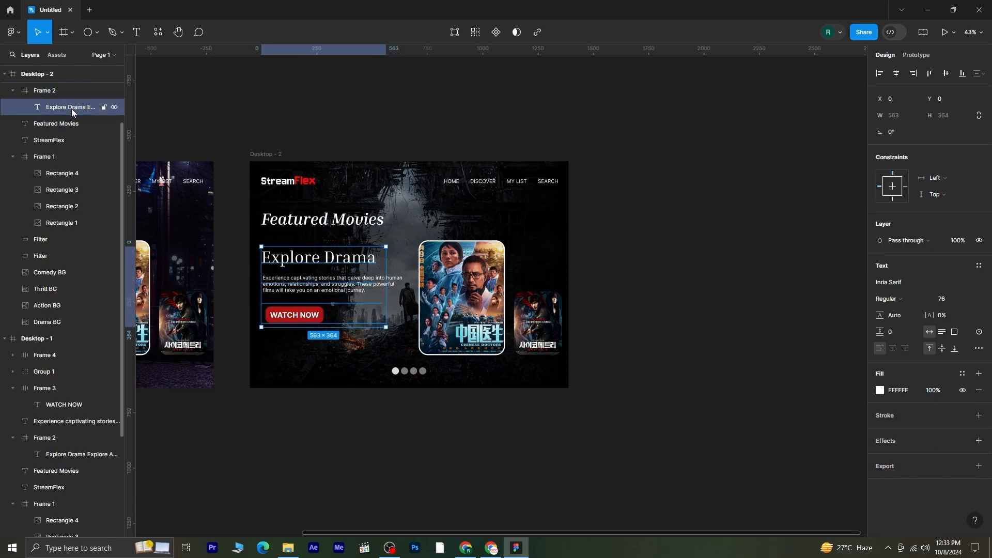
Move the heading text inside Frame 2 of Desktop - 2 up to Y -93 so the frame shows "Explore Action"
key("Down")
key("Down")
key("Down")
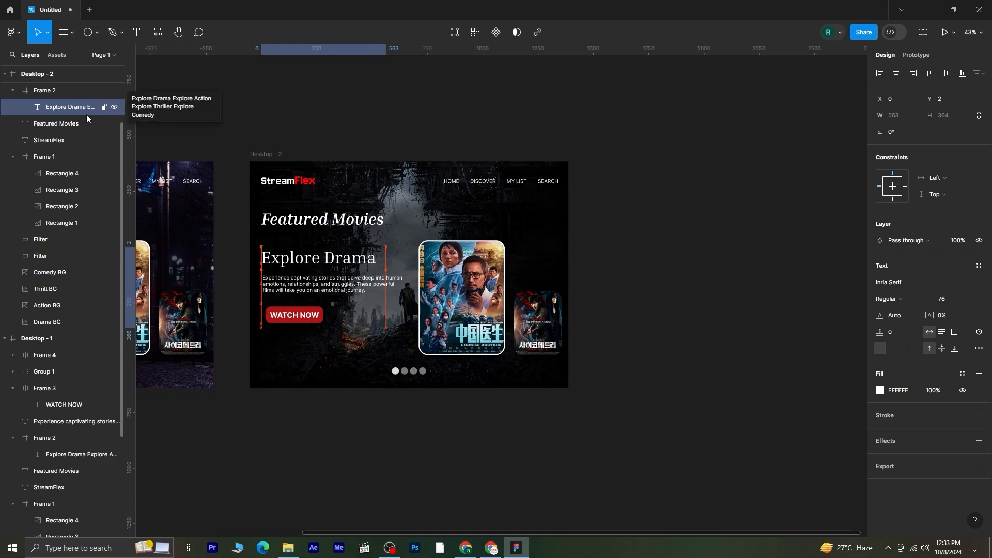
key("Up")
key("Up")
key("Up")
key("shift+Up")
key("shift+Up")
key("shift+Up")
key("shift+Up")
key("shift+Up")
key("shift+Up")
key("shift+Up")
key("shift+Up")
key("shift+Up")
key("Up")
key("Up")
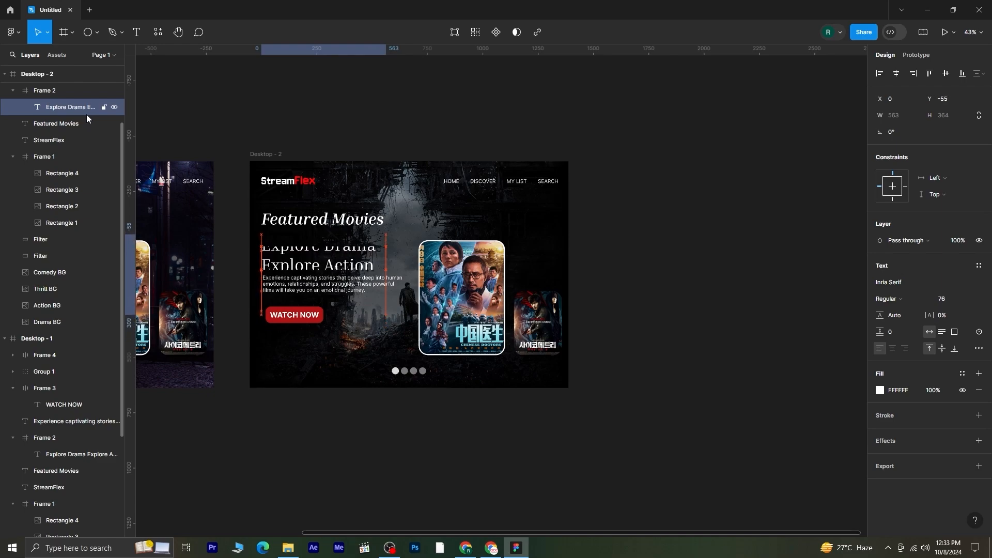
key("Up")
key("Up")
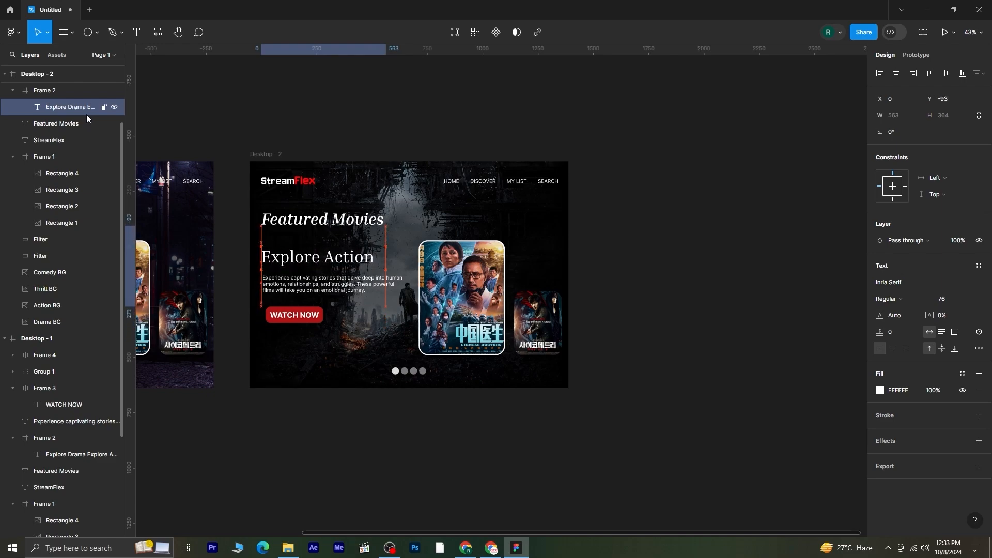
left_click(365, 451)
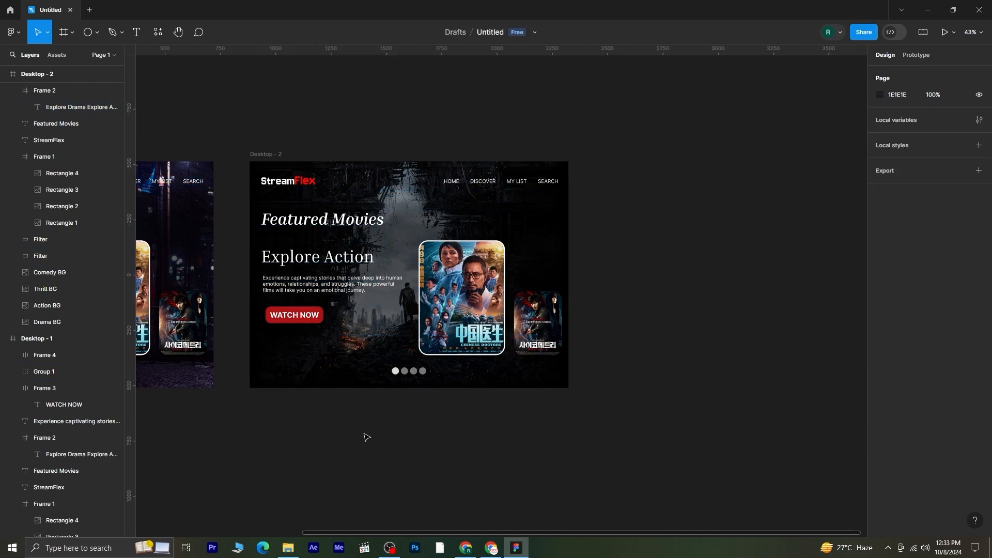
Replace the description under "Explore Action" with the action blurb from "Get ready for heart-pounding sequences" to "your favorite heroes and villains."
scroll(365, 344, "up", 5)
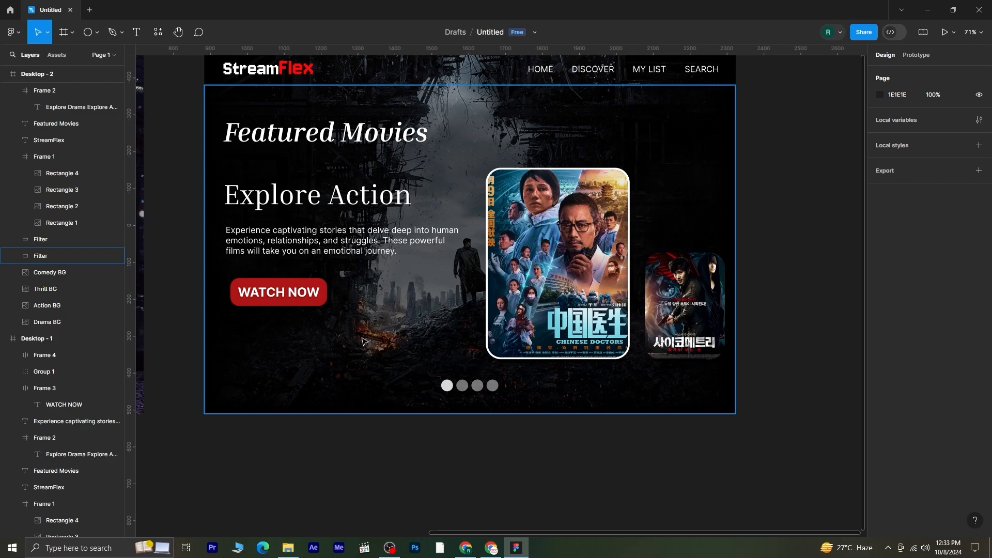
scroll(364, 343, "up", 1)
left_click_drag(517, 307, 479, 360)
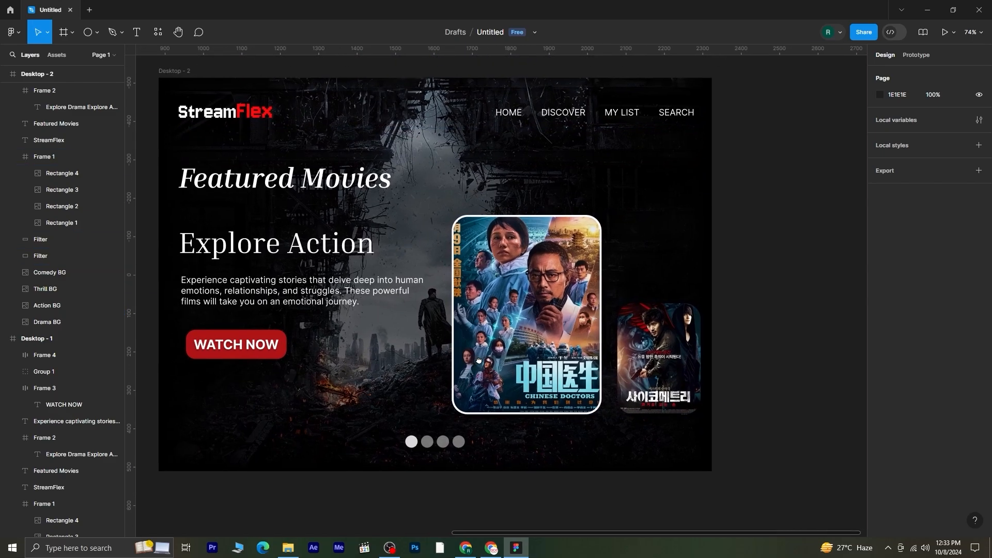
left_click(299, 304)
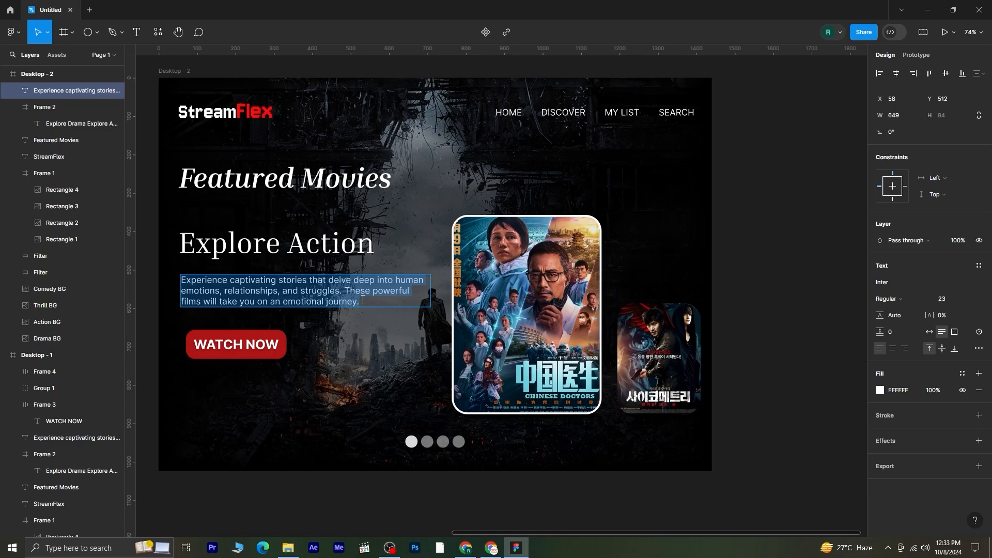
type("Get ready for heart-pounding sequences, high-octane stunts, and epic battles that keep you at the edge of your seat. Dive into the action-packed world of your favorite heroes and villains.")
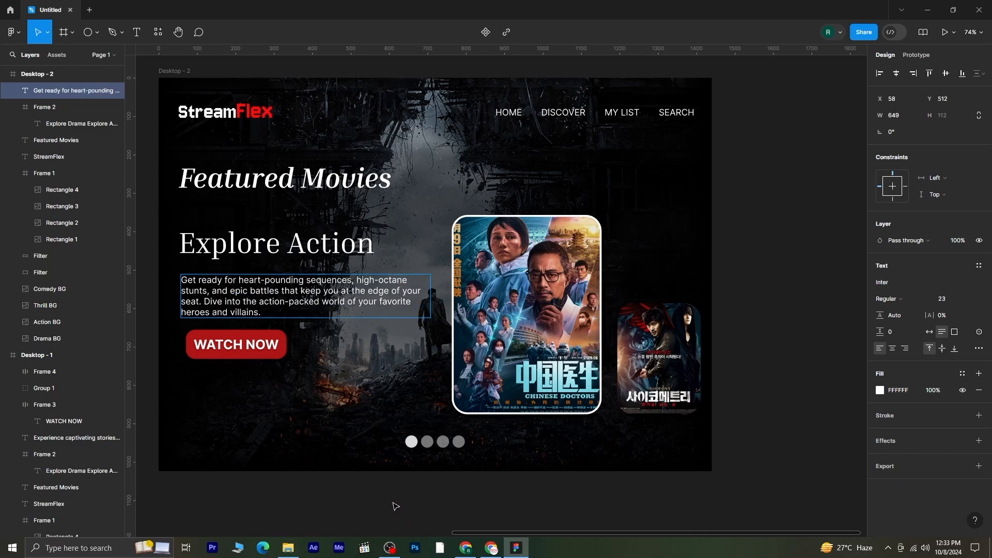
key("Escape")
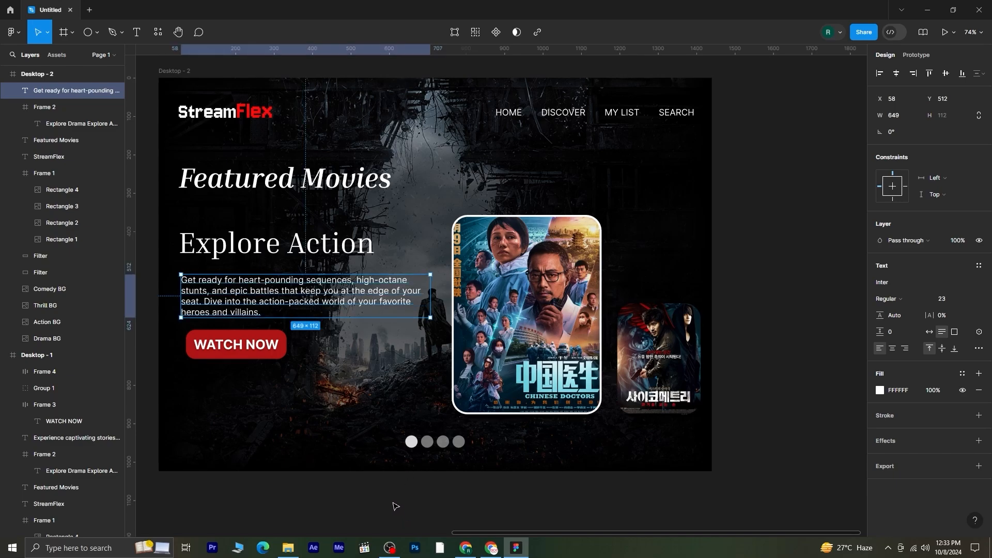
Mark the second pagination dot as active by setting its opacity to 100% and the first dot's to 54%
left_click(432, 447)
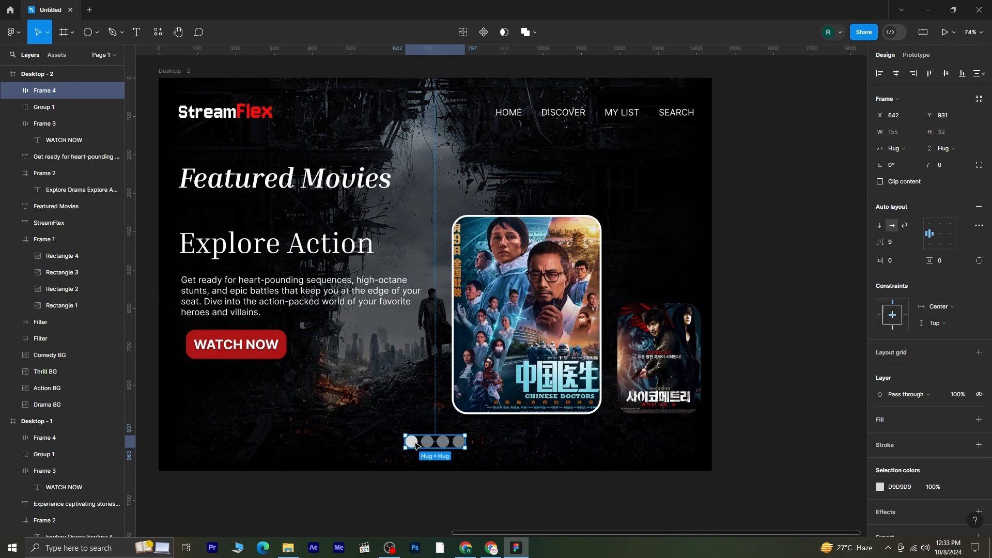
left_click(429, 445)
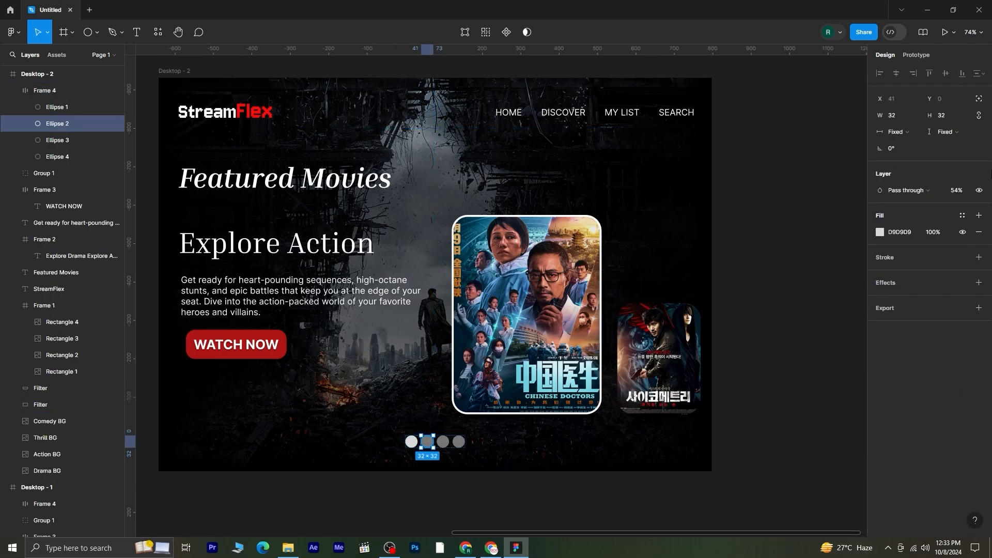
left_click_drag(951, 192, 87, 191)
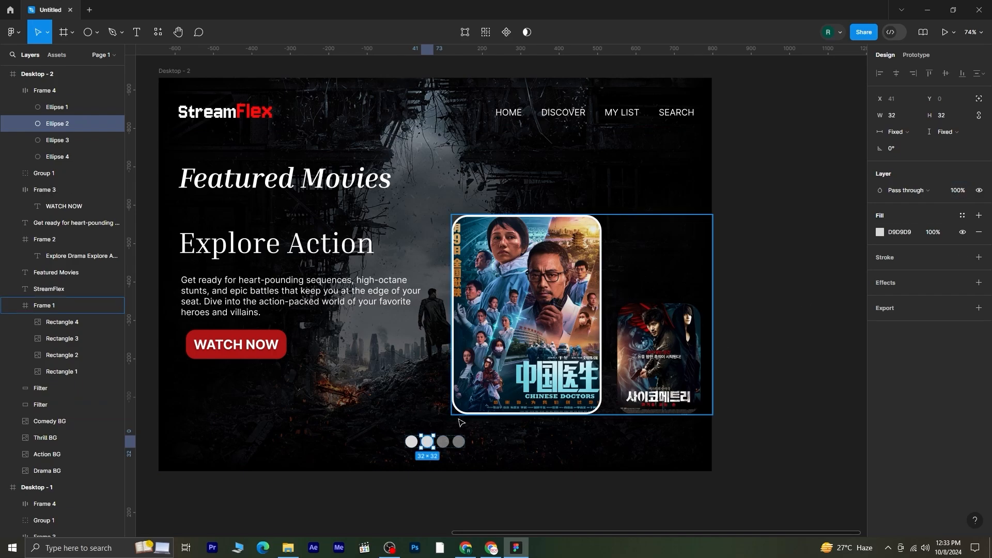
double_click(411, 442)
left_click(957, 191)
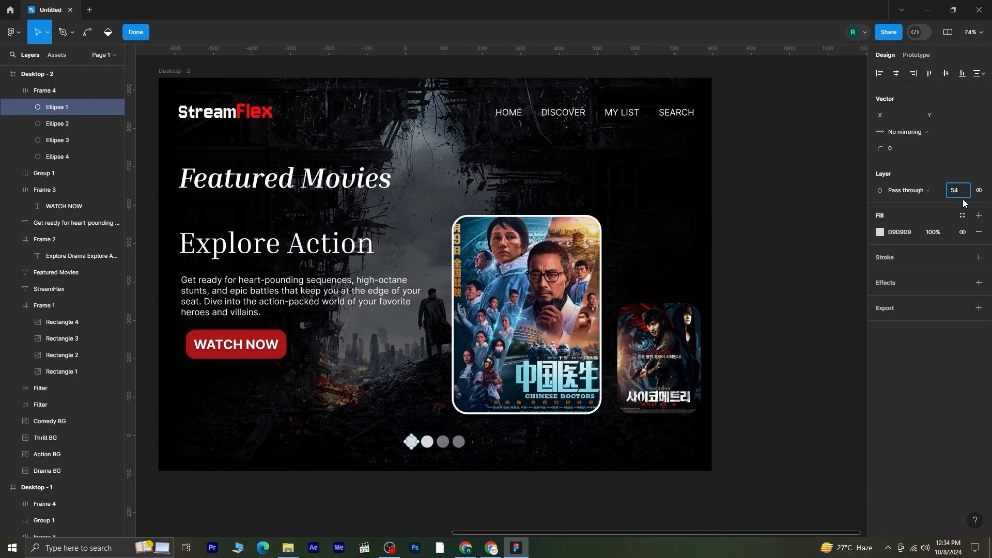
key("Return")
key("Escape")
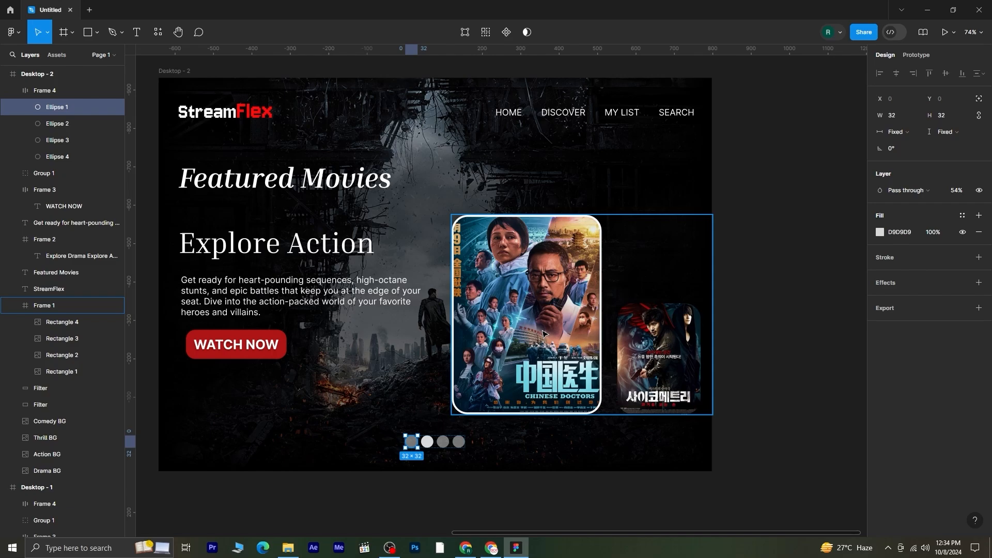
Place vertical ruler guides along both side edges of the large poster and of the small poster on Desktop - 2
double_click(543, 333)
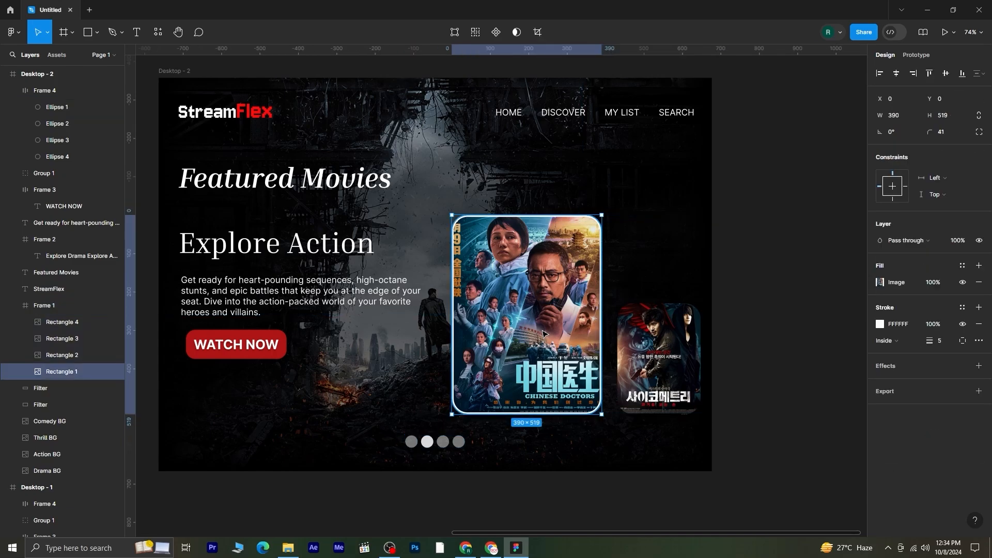
key("Escape")
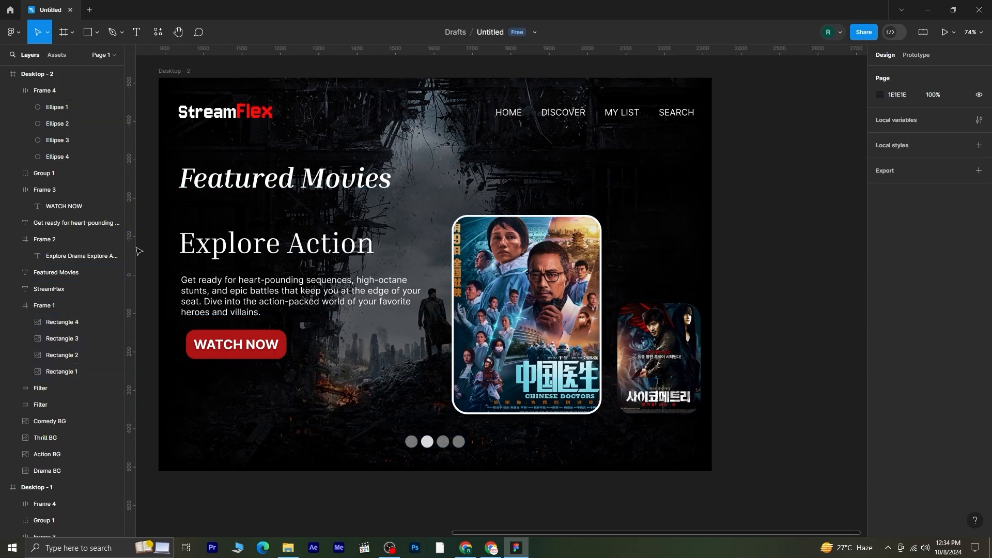
left_click_drag(134, 246, 452, 396)
left_click_drag(134, 308, 603, 409)
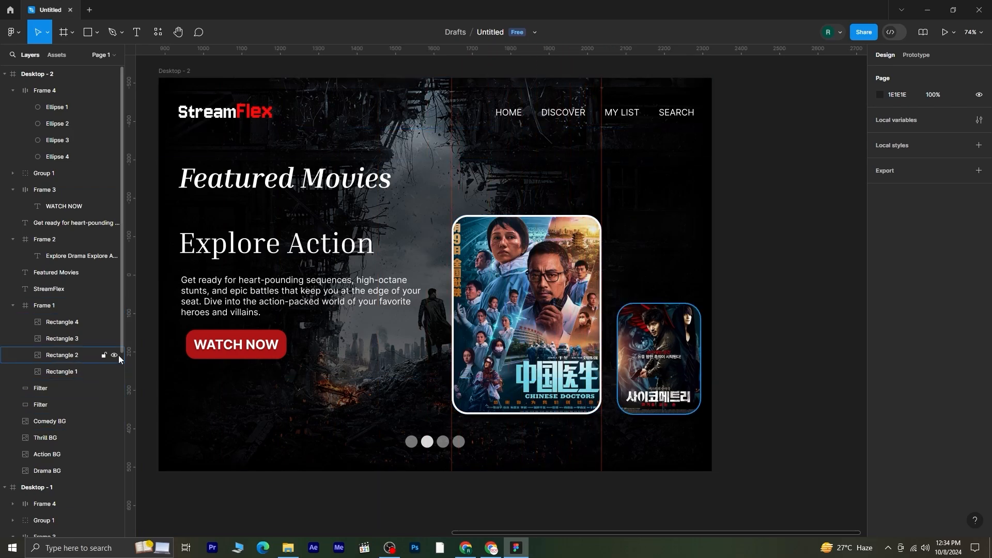
left_click_drag(132, 357, 617, 506)
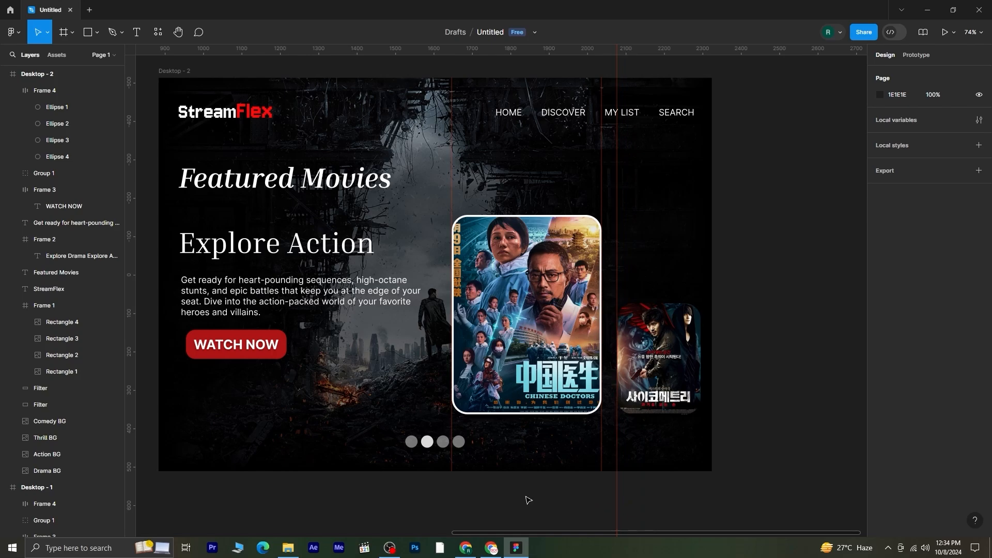
left_click_drag(130, 356, 701, 461)
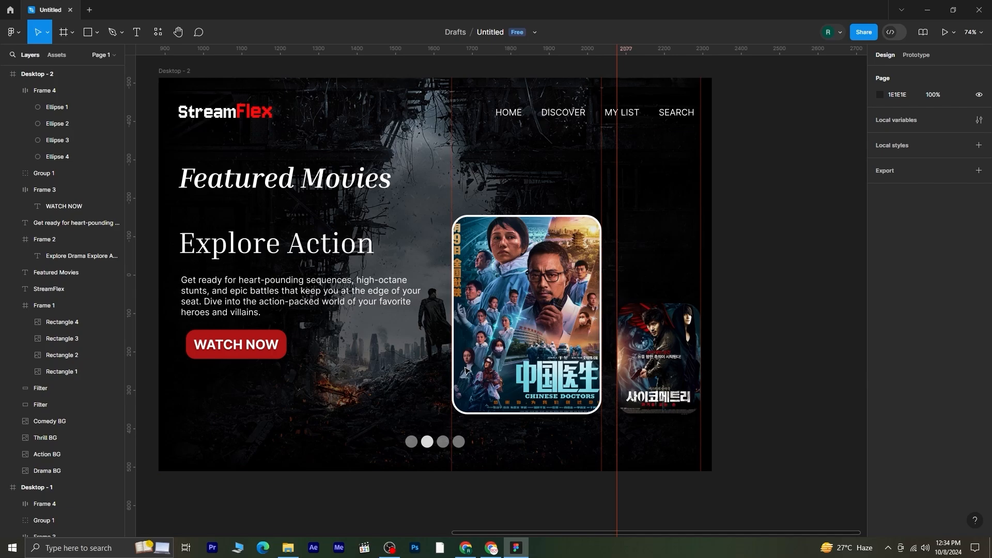
Place horizontal ruler guides at the large poster's upper and lower edges and at the small poster's upper edge
left_click_drag(318, 53, 351, 214)
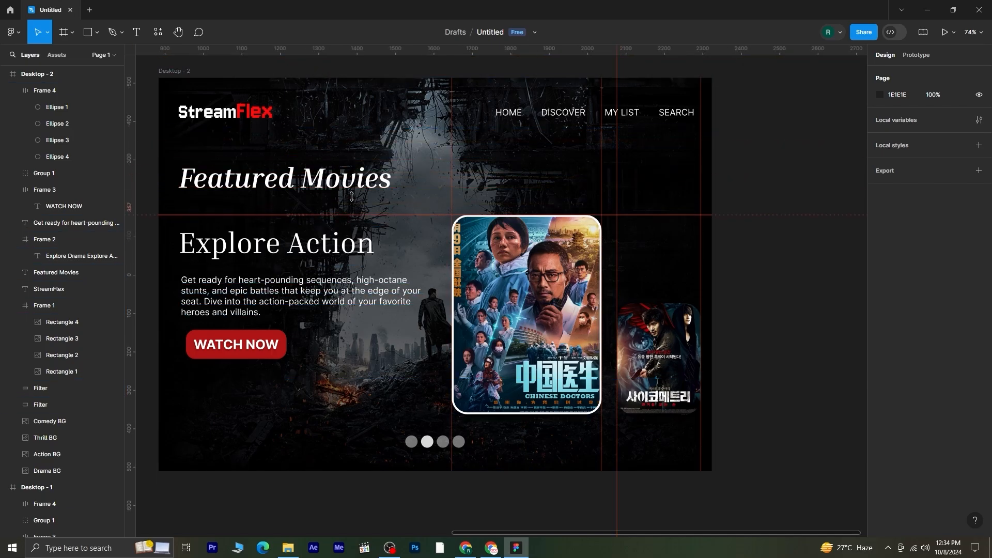
left_click_drag(367, 137, 407, 415)
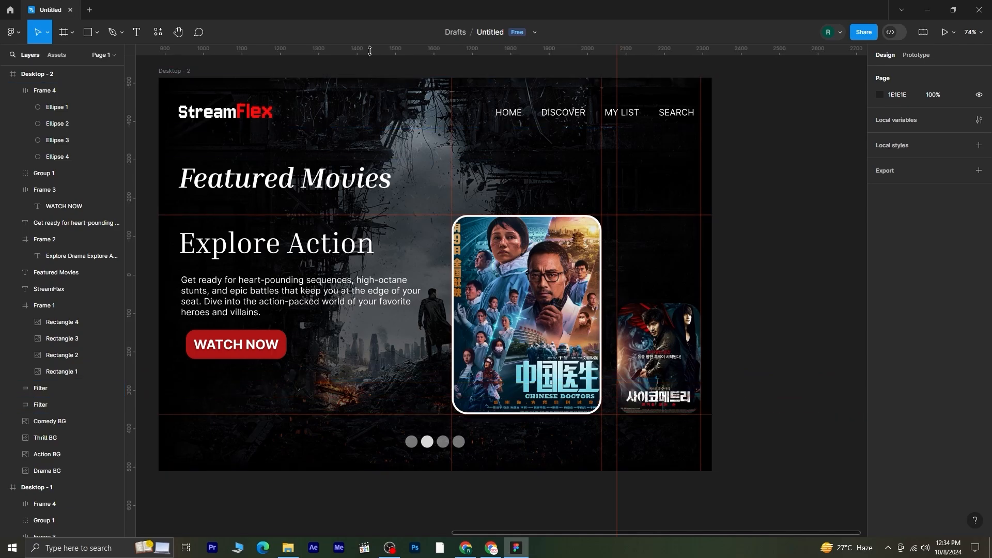
left_click_drag(382, 170, 407, 300)
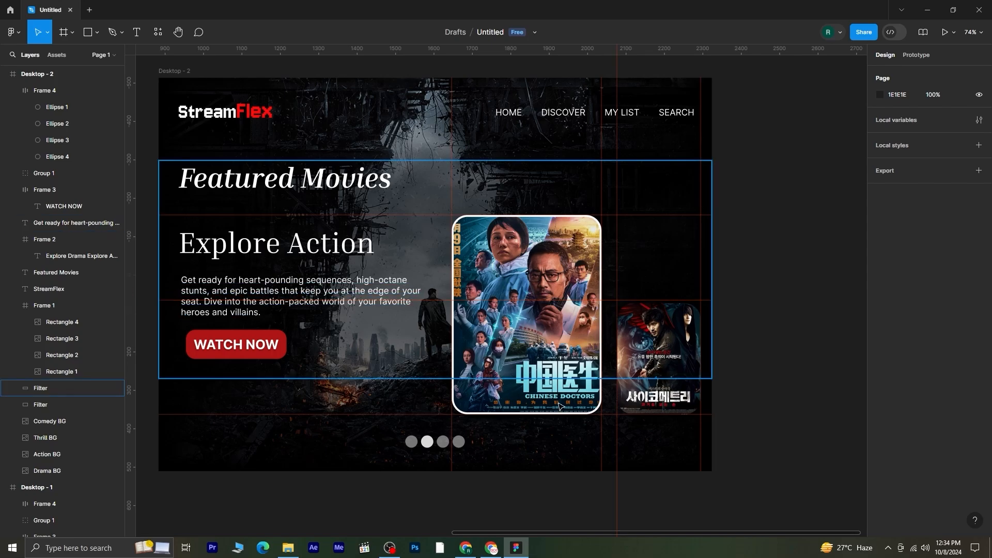
Scale the large poster, Rectangle 1, down to 220 × 293 from its upper-right corner and shift it left to X -264, outside Frame 1's visible area
left_click(530, 277)
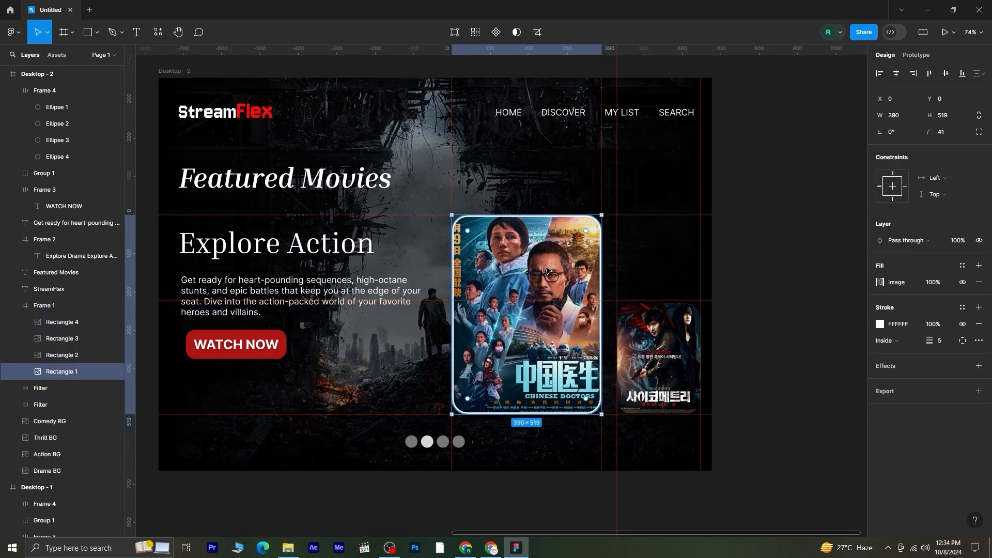
left_click_drag(602, 214, 537, 325)
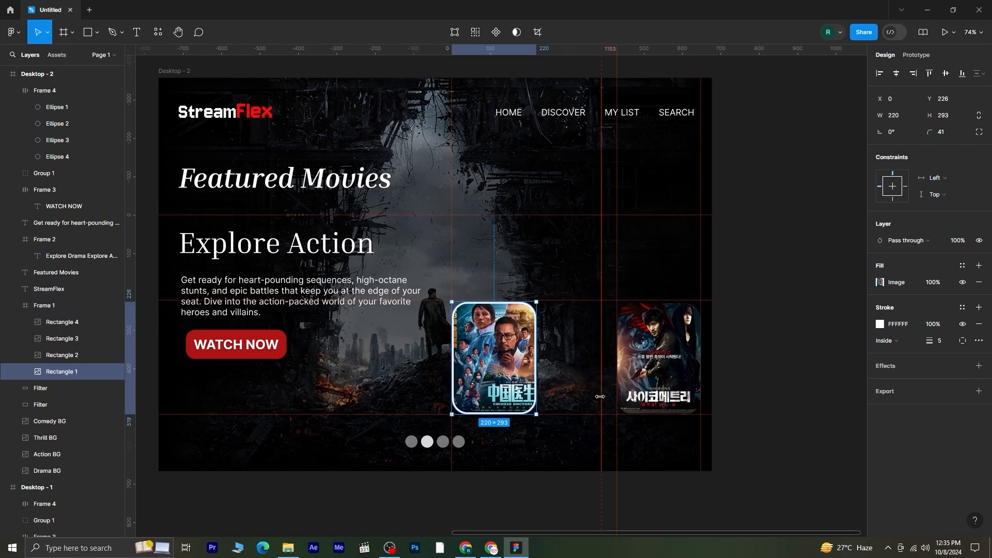
key("Left")
key("Left")
key("Left")
key("Left")
key("Left")
key("Left")
key("Left")
key("Left")
key("Left")
key("Left")
key("Left")
key("Left")
key("Left")
key("Left")
key("Left")
key("Left")
key("Left")
key("Left")
key("Left")
key("Left")
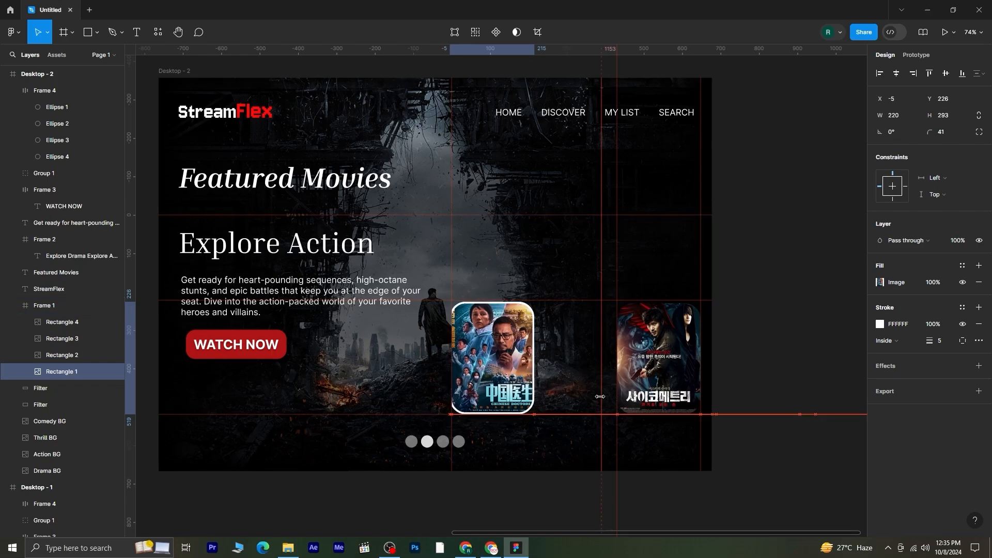
key("Left")
key("Left")
key("Left")
key("Left")
key("Left")
key("Left")
key("Left")
key("Left")
key("Left")
key("Left")
key("Left")
key("Left")
key("Left")
key("Left")
key("Left")
key("Left")
key("Left")
key("Left")
key("Left")
key("Left")
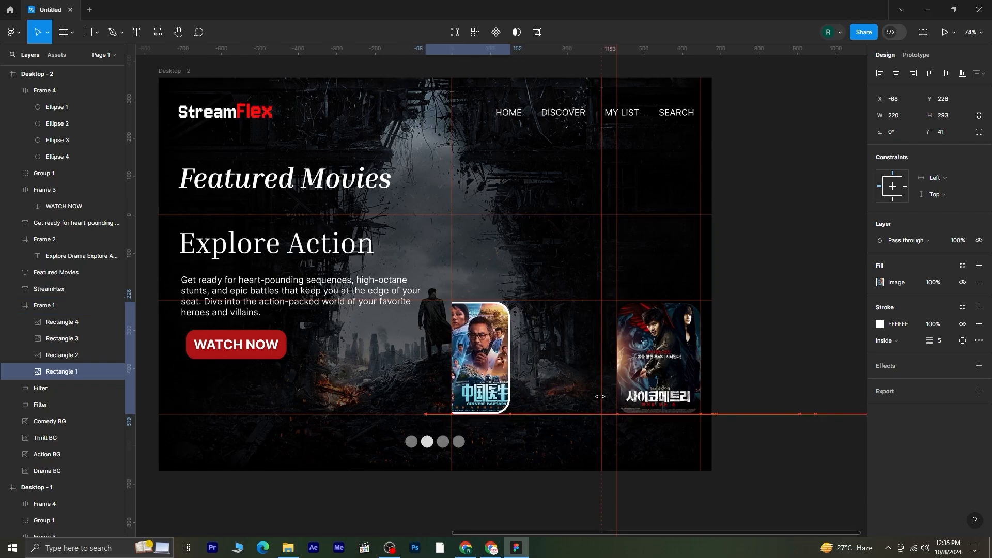
key("Left")
key("Left")
key("Left")
key("Left")
key("Left")
key("Left")
key("Left")
key("Left")
key("Left")
key("Left")
key("Left")
key("Left")
key("Left")
key("Left")
key("Left")
key("Left")
key("Left")
key("Left")
key("Left")
key("Left")
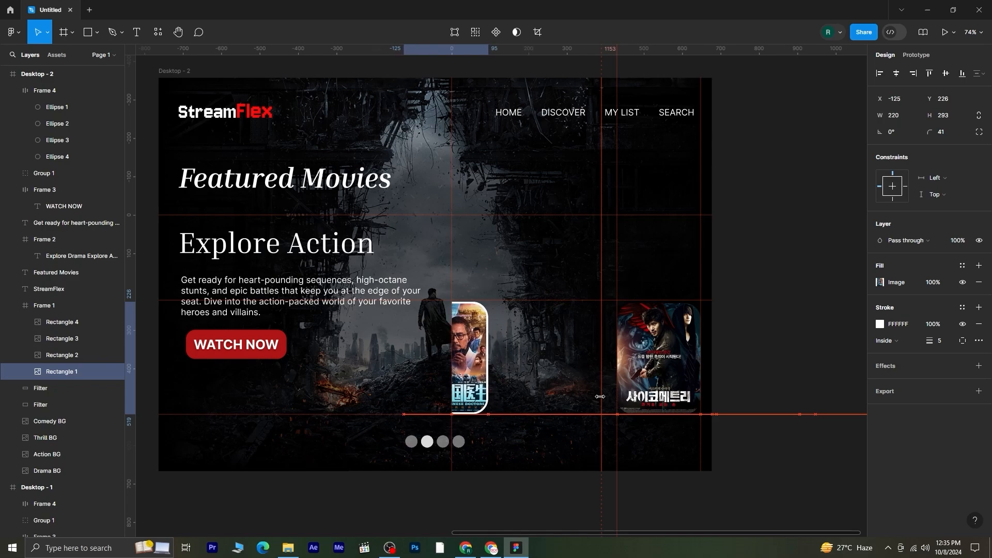
key("Left")
key("Left")
key("Left")
key("Left")
key("Left")
key("Left")
key("Left")
key("Left")
key("Left")
key("Left")
key("Left")
key("Left")
key("Left")
key("Left")
key("Left")
key("Left")
key("Left")
key("Left")
key("Left")
key("Left")
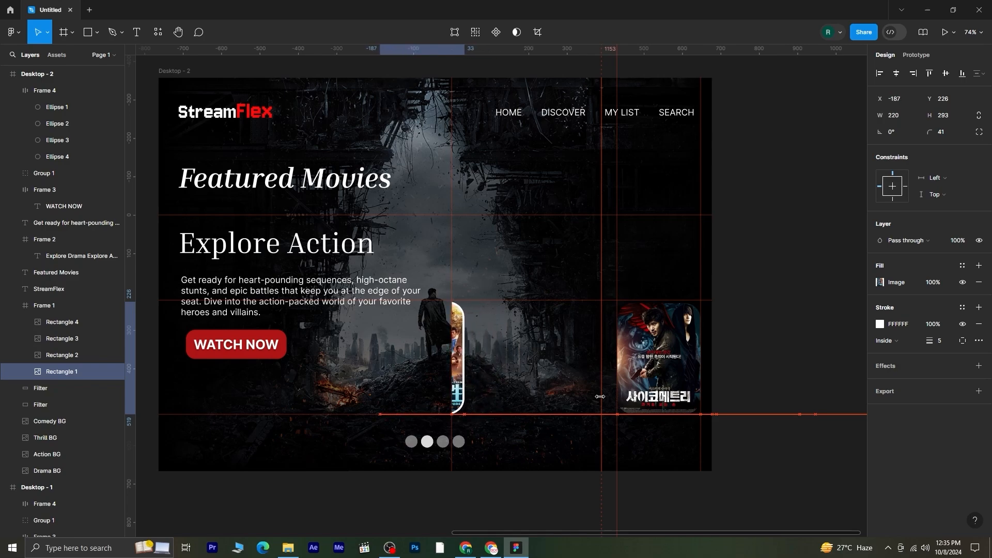
key("Left")
key("Left")
key("Left")
key("Left")
key("Left")
key("Left")
key("Left")
key("Left")
key("Left")
key("Left")
key("Left")
key("Left")
key("Left")
key("Left")
key("Left")
key("Left")
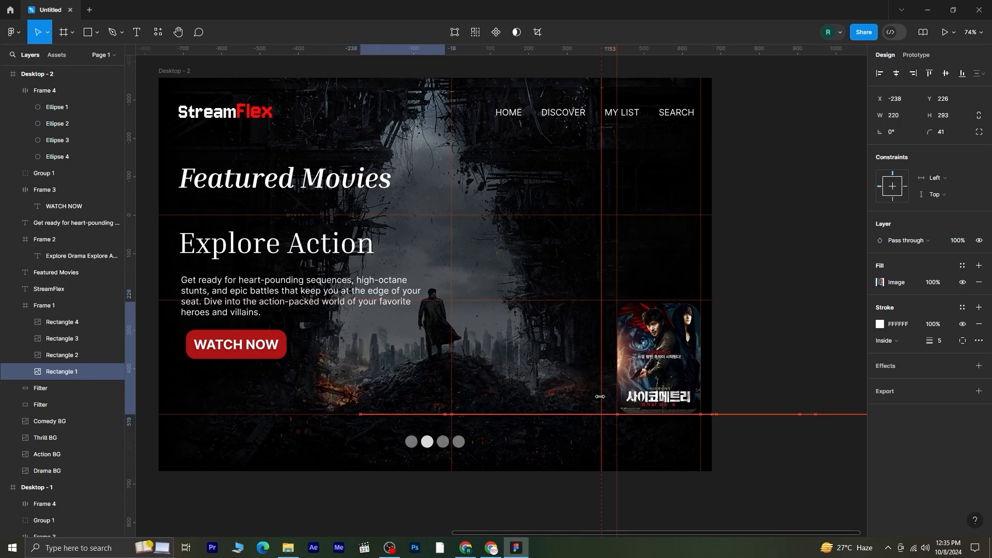
key("Left")
key("Left")
key("Left")
key("Left")
key("Left")
key("Left")
key("Left")
key("Left")
key("Left")
key("Left")
key("Left")
key("Left")
key("Left")
key("Left")
key("Left")
key("Left")
key("Left")
key("Left")
key("Left")
key("Left")
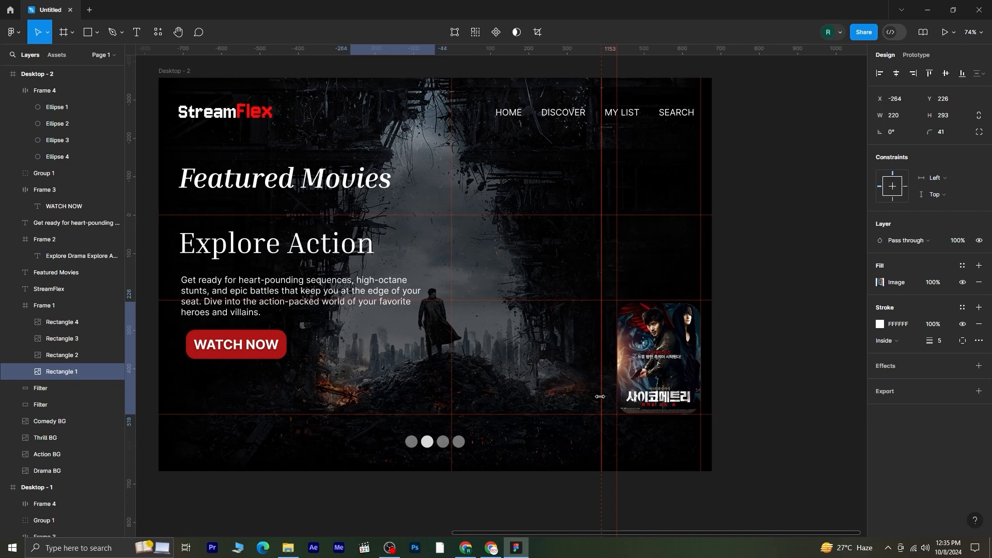
Nudge Rectangle 1 to X -265 and shift Rectangles 2, 3 and 4 together left until Rectangle 2 is at X 173
key("Left")
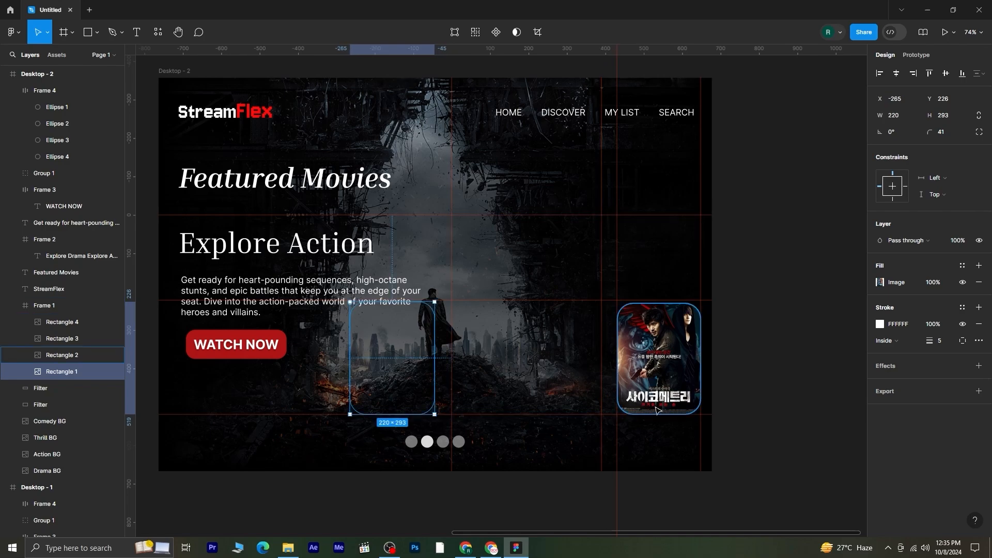
double_click(640, 357)
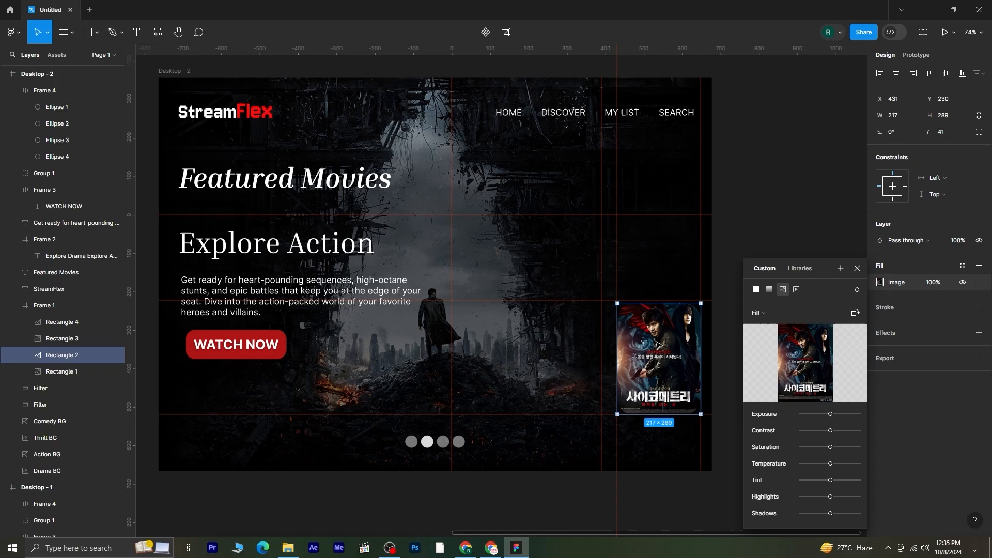
left_click(78, 322, "shift")
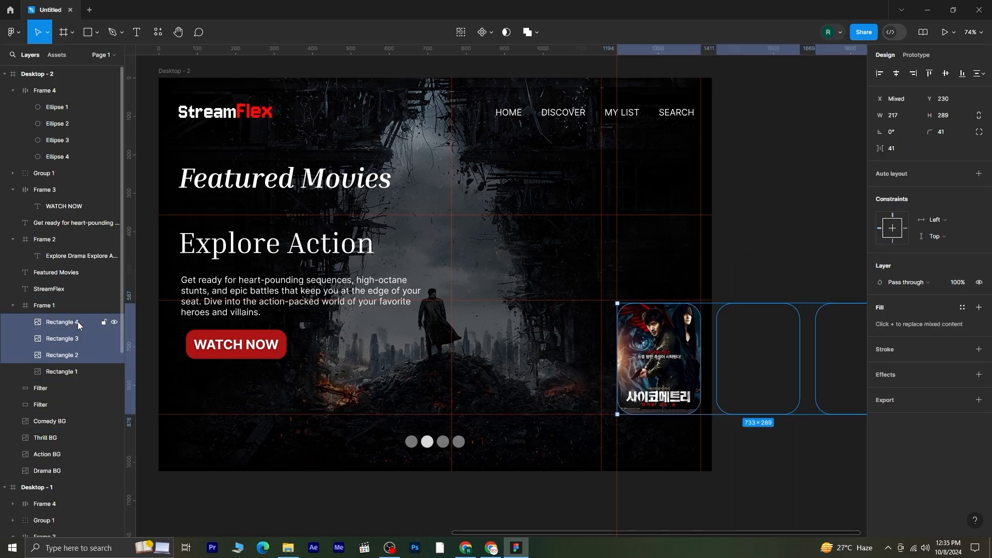
key("Left")
key("Left")
key("Left")
key("Left")
key("Left")
key("Left")
key("Left")
key("Left")
key("Left")
key("Left")
key("Left")
key("Left")
key("Left")
key("Left")
key("Left")
key("Left")
key("Left")
key("Left")
key("Left")
key("Left")
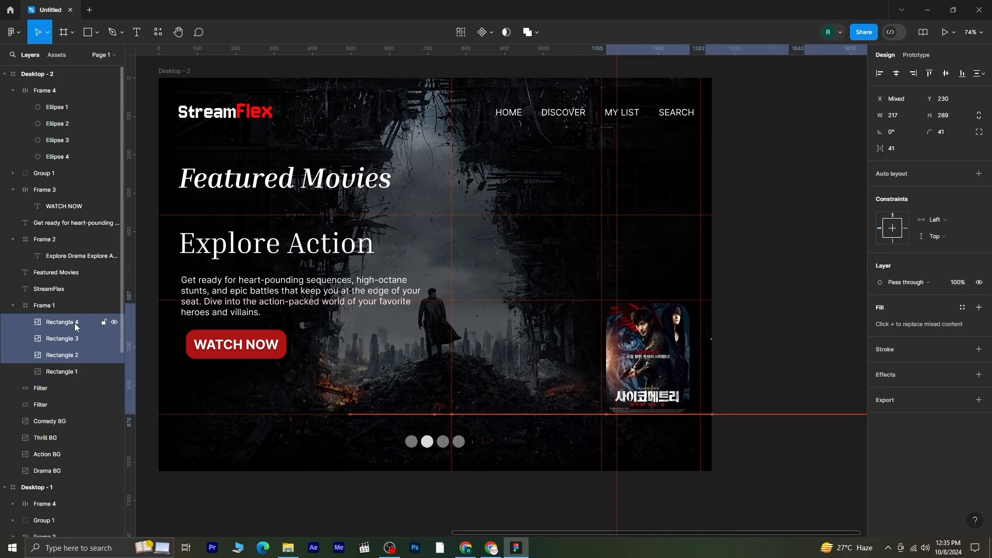
key("Left")
key("Left")
key("Left")
key("Left")
key("Left")
key("Left")
key("Left")
key("Left")
key("Left")
key("Left")
key("Left")
key("Left")
key("Left")
key("Left")
key("Left")
key("Left")
key("Left")
key("Left")
key("Left")
key("Left")
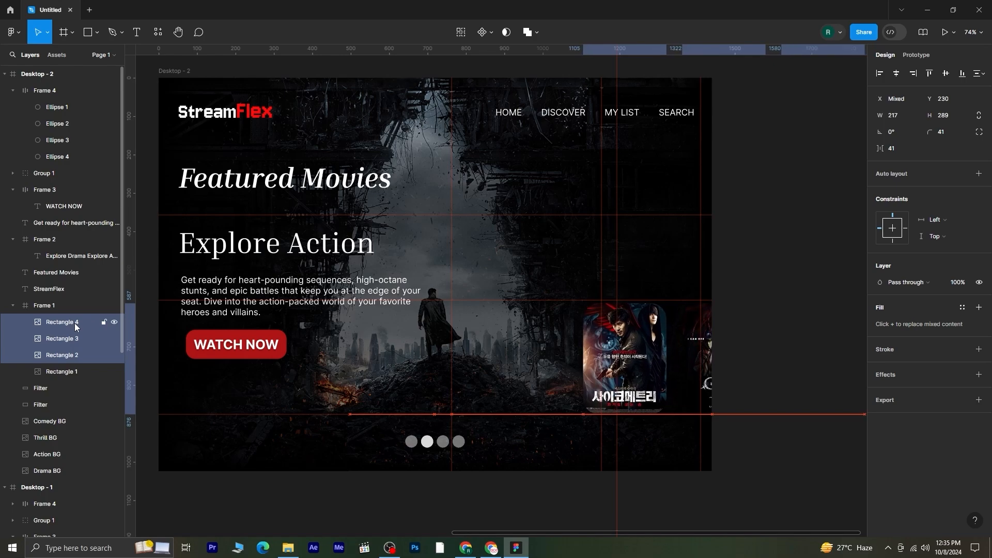
key("Left")
key("Left")
key("Left")
key("Left")
key("Left")
key("Left")
key("Left")
key("Left")
key("Left")
key("Left")
key("Left")
key("Left")
key("Left")
key("Left")
key("Left")
key("Left")
key("Left")
key("Left")
key("Left")
key("Left")
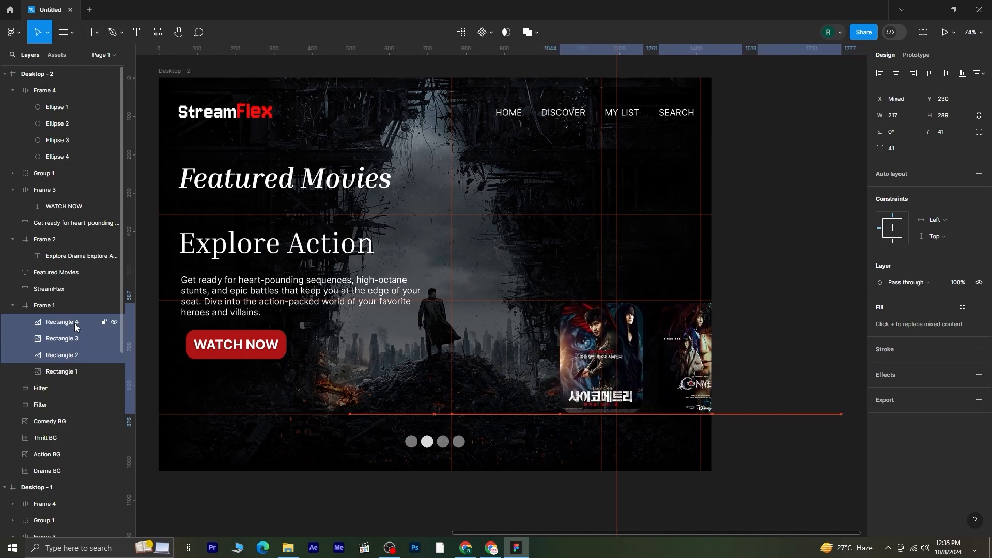
key("Left")
key("Left")
key("Left")
key("Left")
key("Left")
key("Left")
key("Left")
key("Left")
key("Left")
key("Left")
key("Left")
key("Left")
key("Left")
key("Left")
key("Left")
key("Left")
key("Left")
key("Left")
key("Left")
key("Left")
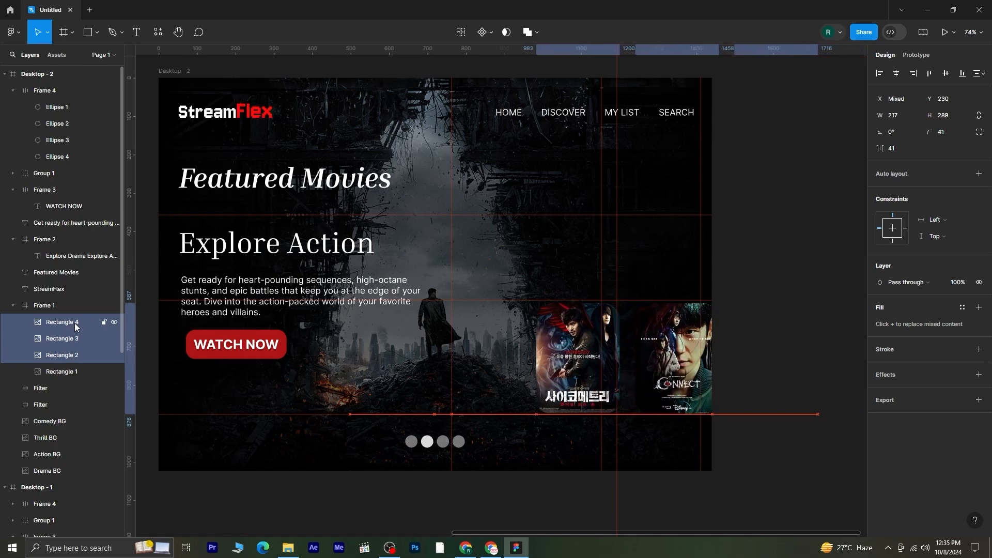
key("Left")
key("Left")
key("Left")
key("Left")
key("Left")
key("Left")
key("Left")
key("Left")
key("Left")
key("Left")
key("Left")
key("Left")
key("Left")
key("Left")
key("Left")
key("Left")
key("Left")
key("Left")
key("Left")
key("Left")
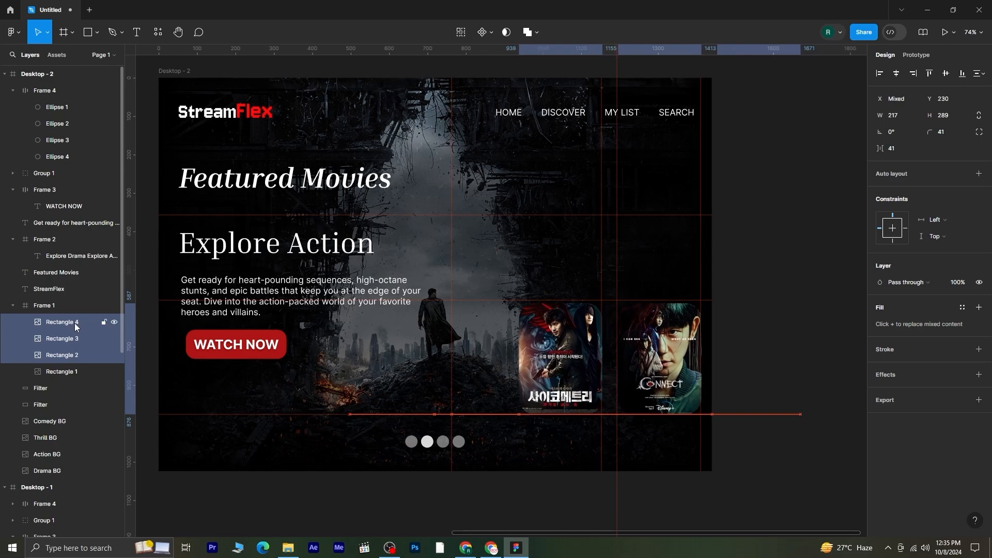
key("Left")
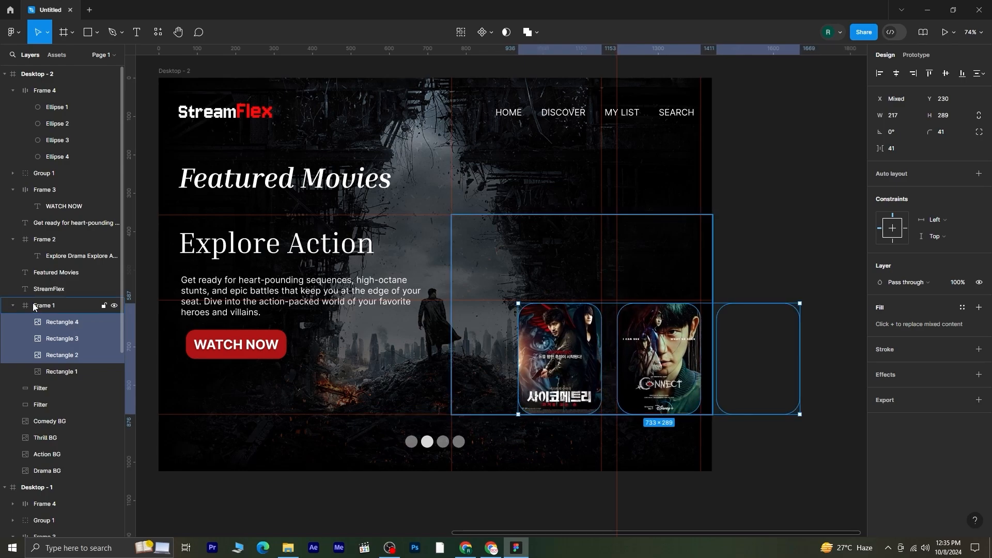
Scale Rectangle 2 up to 390 × 519 from its upper-left corner so it fills the large poster guides at X 0, Y 0
left_click(509, 499)
left_click(550, 339)
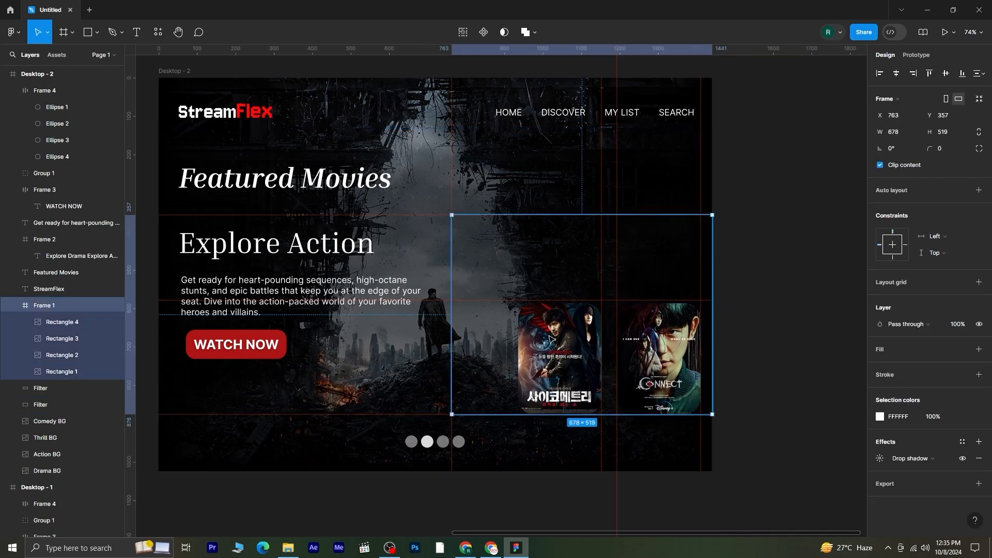
left_click(550, 339)
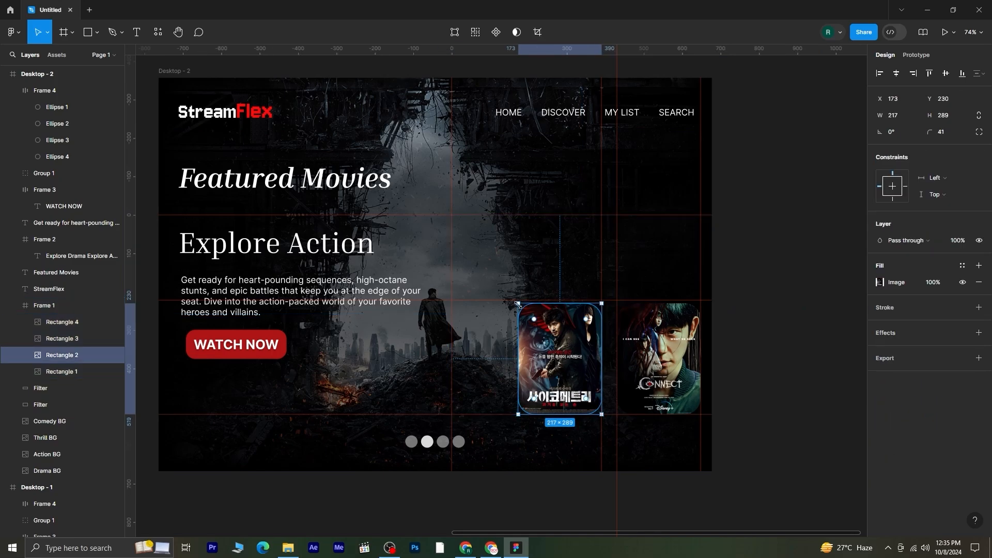
left_click_drag(518, 304, 451, 240)
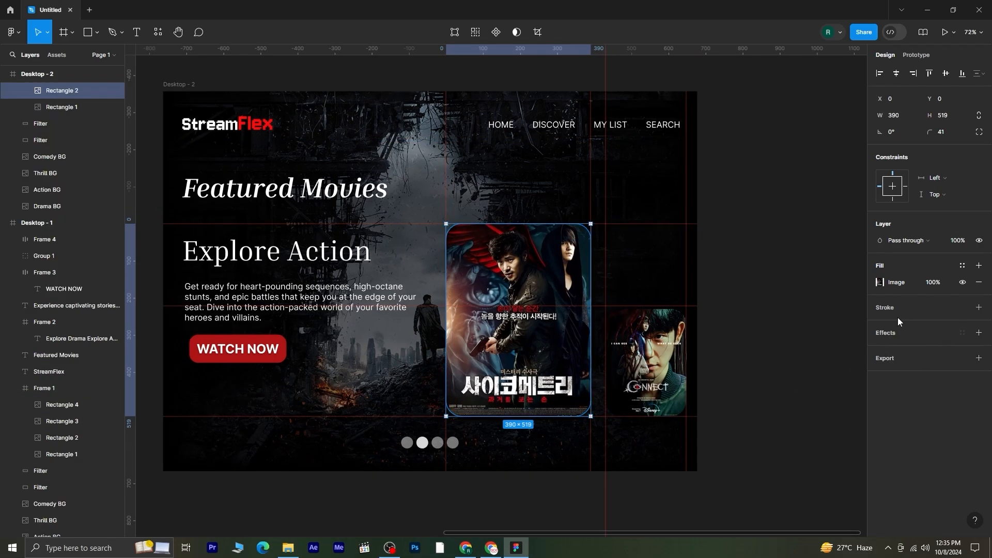
Add a white FFFFFF stroke with a weight of 5 to the enlarged poster, Rectangle 2
left_click(897, 311)
left_click(885, 323)
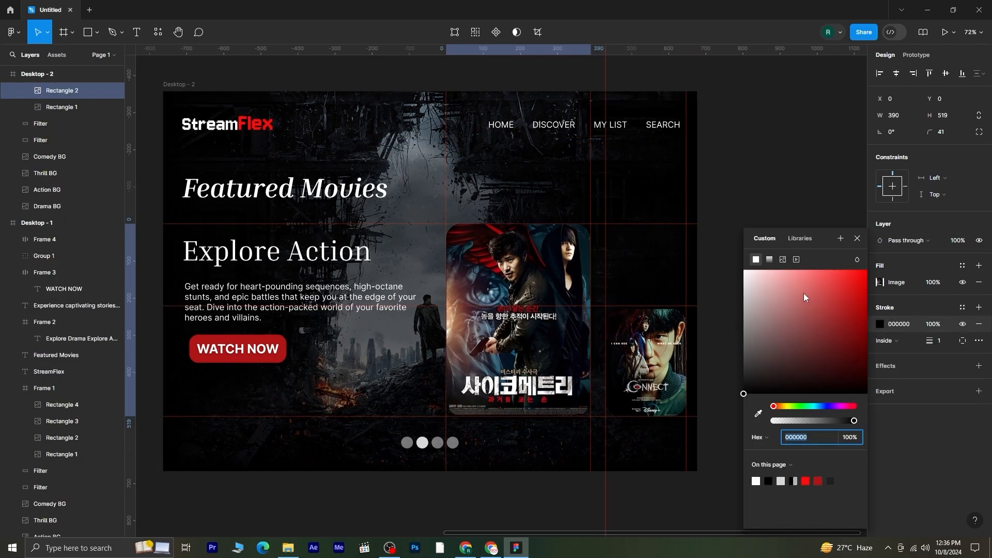
left_click_drag(804, 293, 712, 260)
left_click(857, 239)
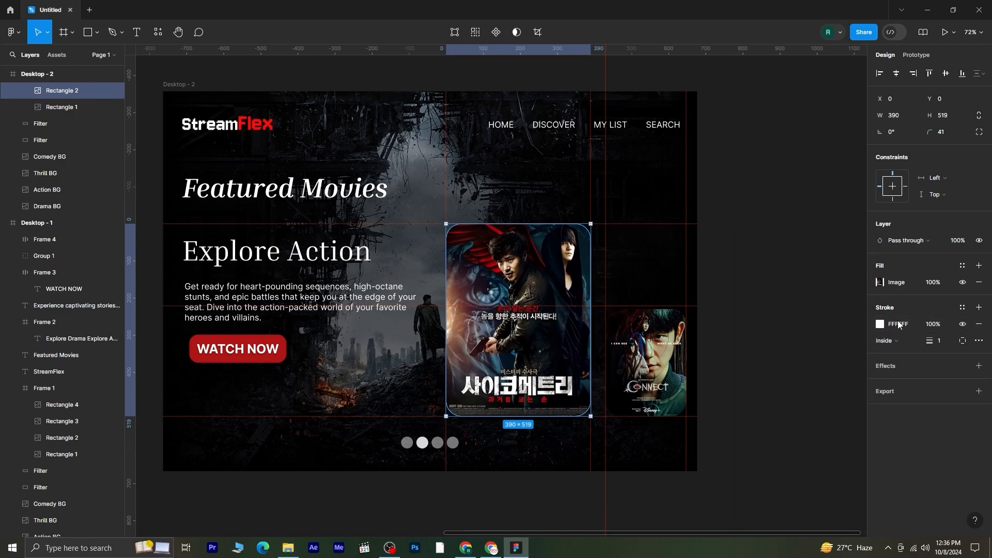
left_click(942, 341)
type("5")
left_click(779, 431)
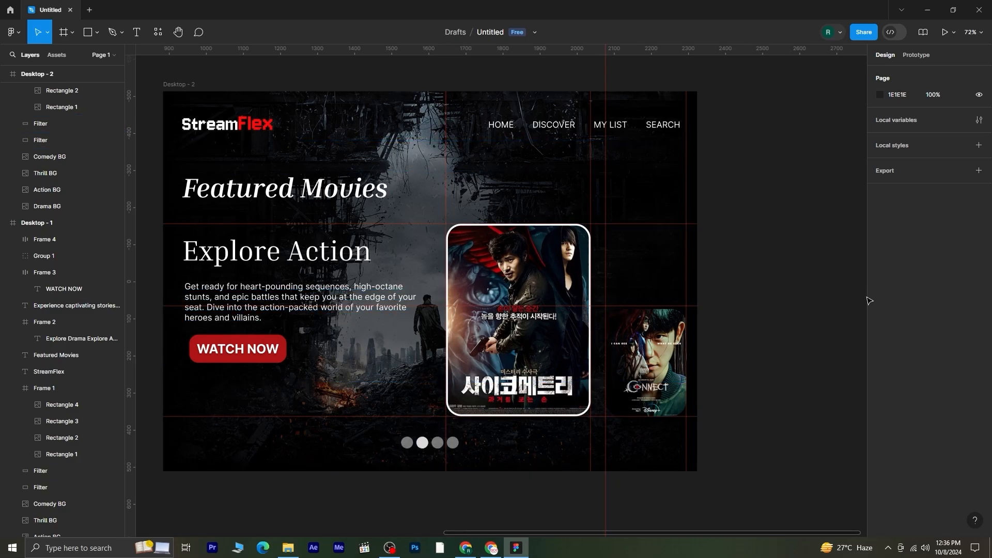
Duplicate the Desktop - 2 frame to its right, placing the copy at X 2488, Y -513
scroll(716, 403, "down", 5)
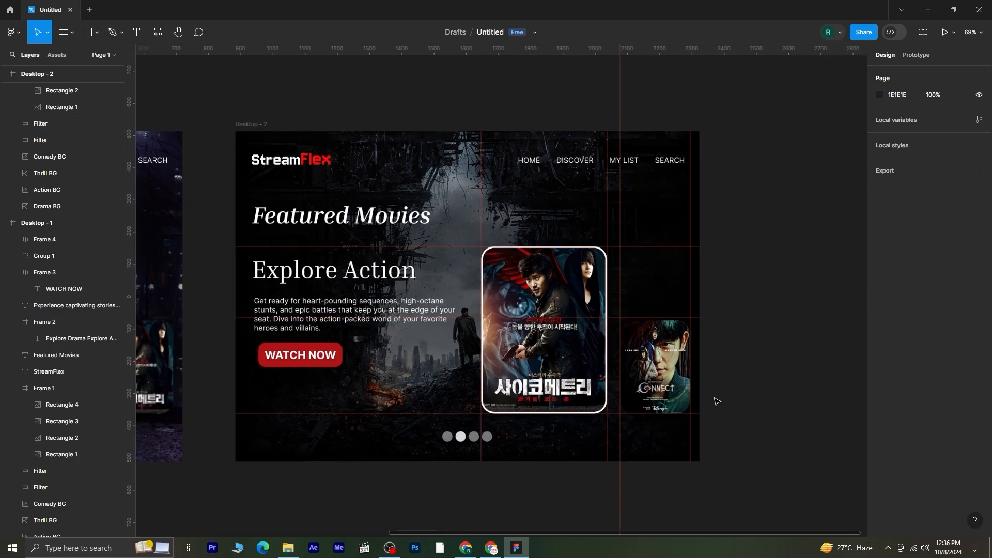
scroll(717, 402, "down", 1)
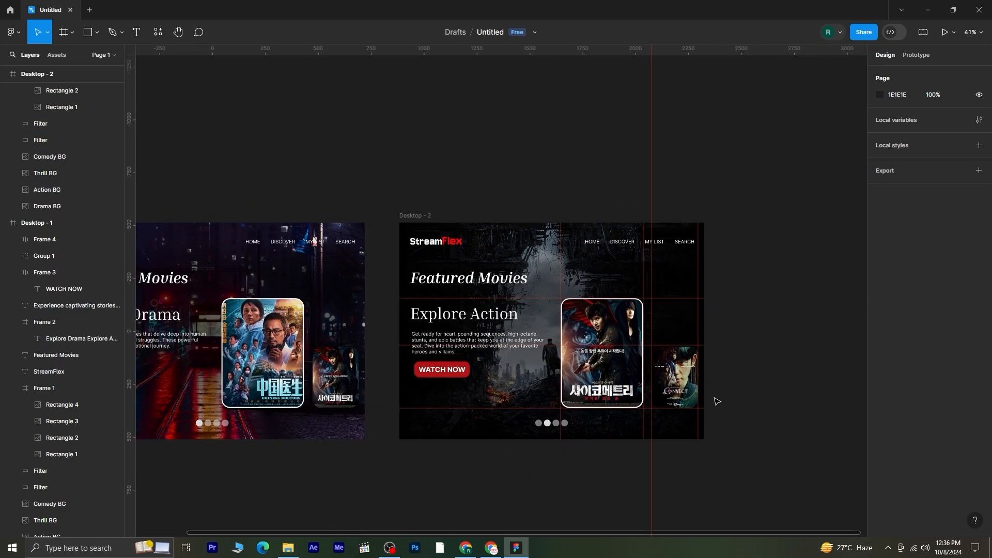
left_click_drag(778, 412, 627, 403)
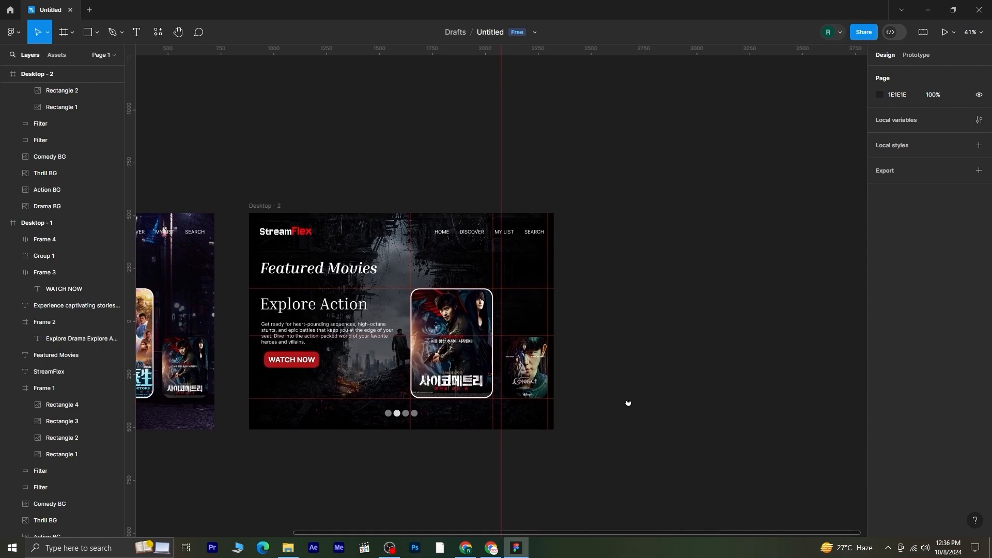
left_click(264, 207)
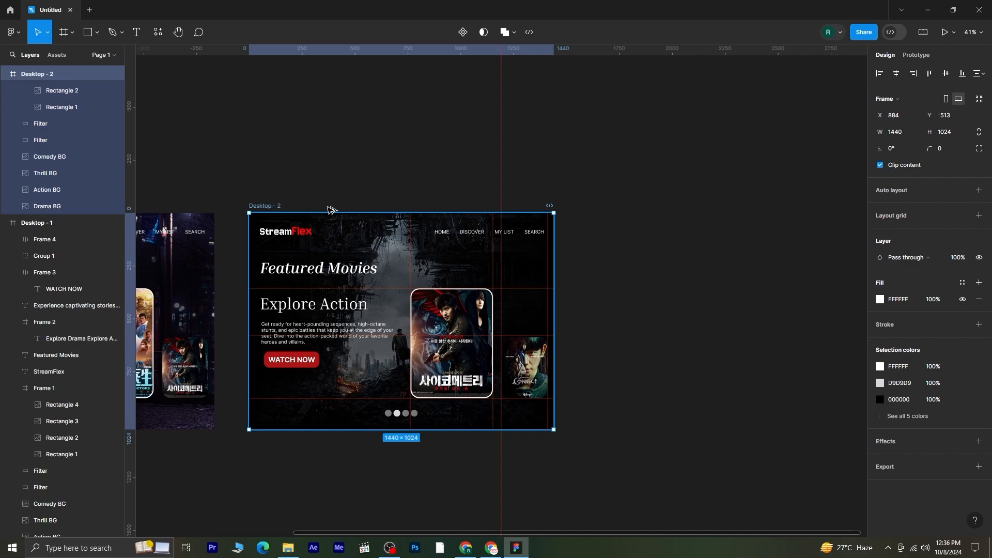
left_click_drag(264, 207, 604, 208)
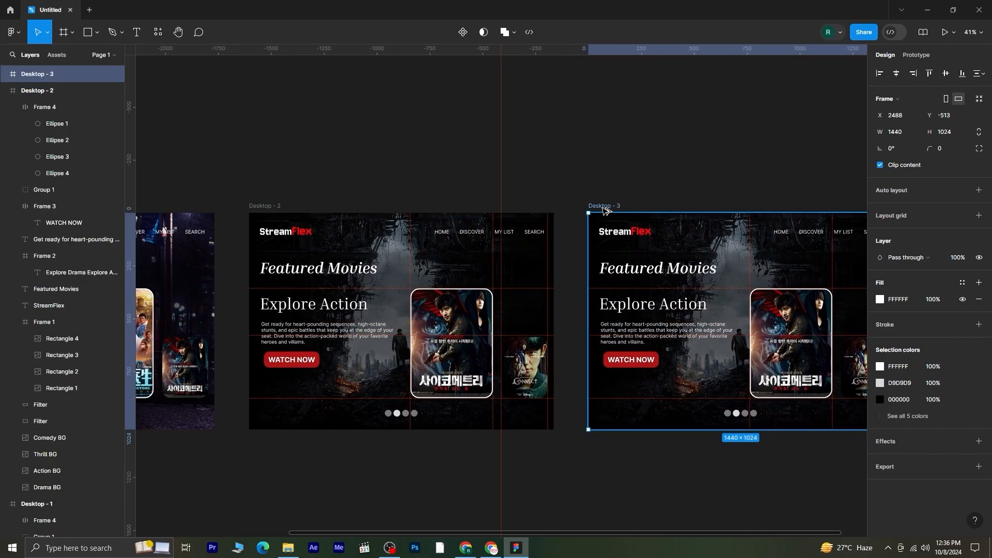
Shift the genre title text inside Frame 2 of Desktop - 3 up to Y -183 so the heading shows Explore Thriller
left_click_drag(736, 413, 455, 394)
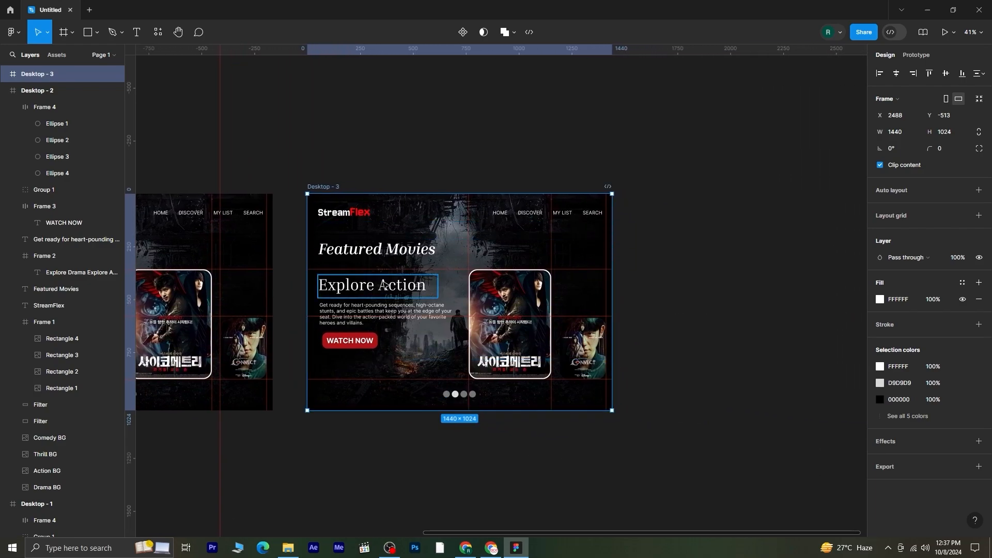
scroll(384, 300, "up", 4)
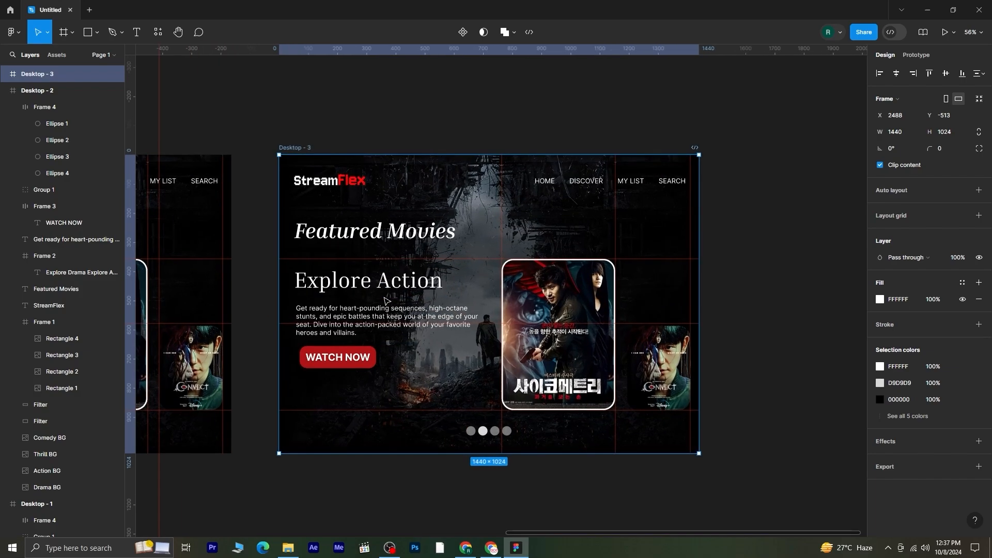
left_click(401, 286)
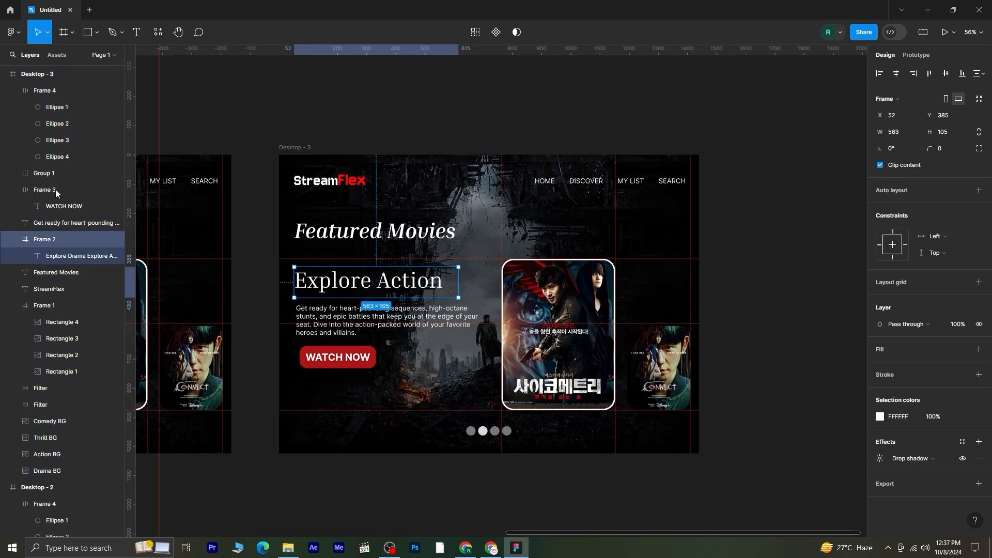
left_click(76, 255)
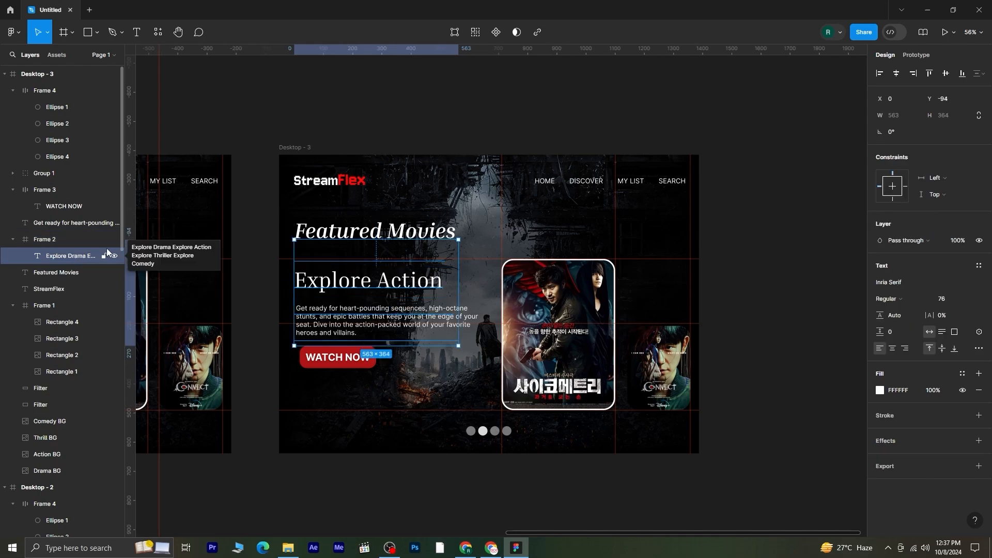
key("Up")
key("Up")
key("Up")
key("Up")
key("Up")
key("Up")
key("Up")
key("Up")
key("Up")
key("Up")
key("Up")
key("Up")
key("Up")
key("Up")
key("Up")
key("Up")
key("Up")
key("Up")
key("Up")
key("Up")
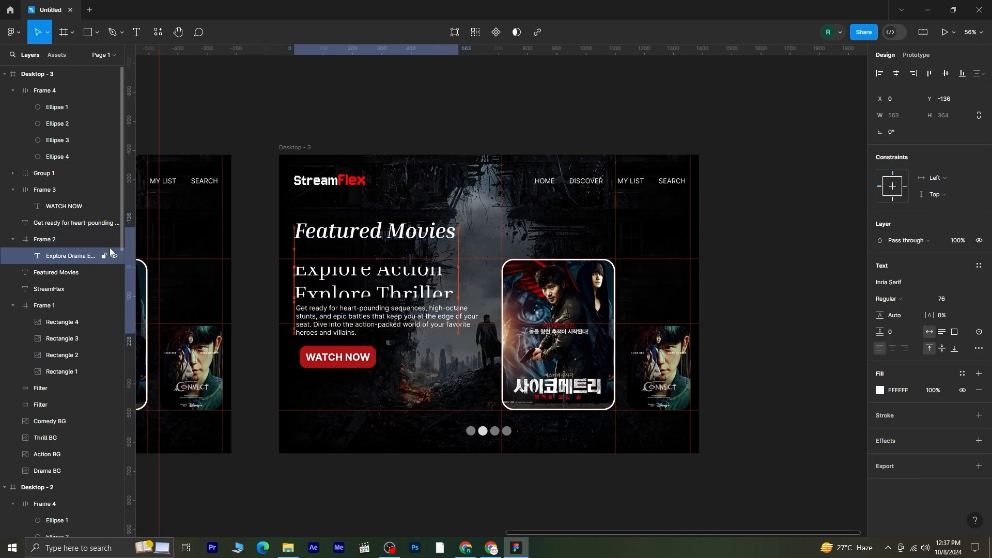
key("Up")
key("Up")
key("Up")
key("Up")
key("Up")
key("Up")
key("Up")
key("Up")
key("Up")
key("Up")
key("Up")
key("Up")
key("Up")
key("Up")
key("Up")
key("Up")
key("Up")
key("Up")
key("Up")
key("Up")
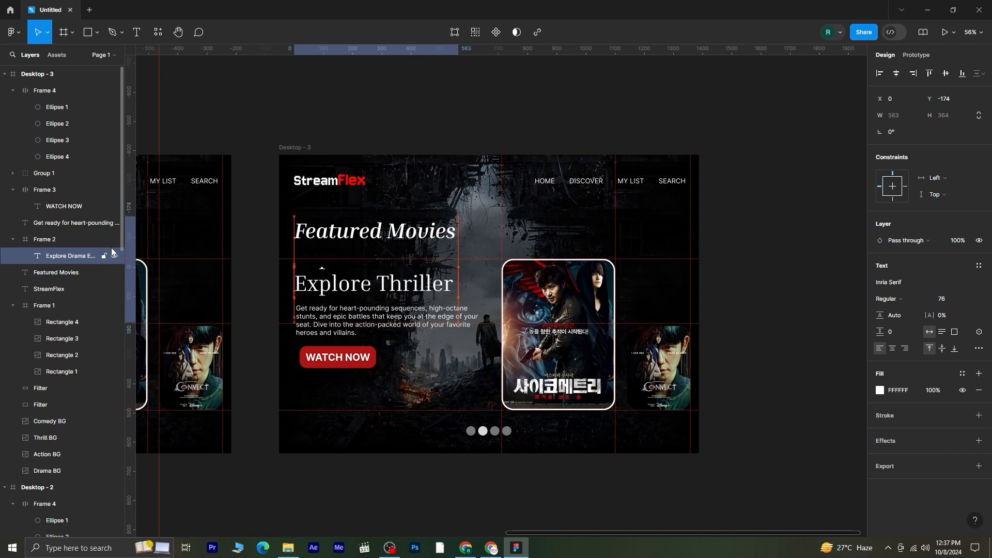
key("Up")
key("Up")
key("Up")
key("Up")
key("Up")
key("Up")
key("Up")
key("Up")
key("Up")
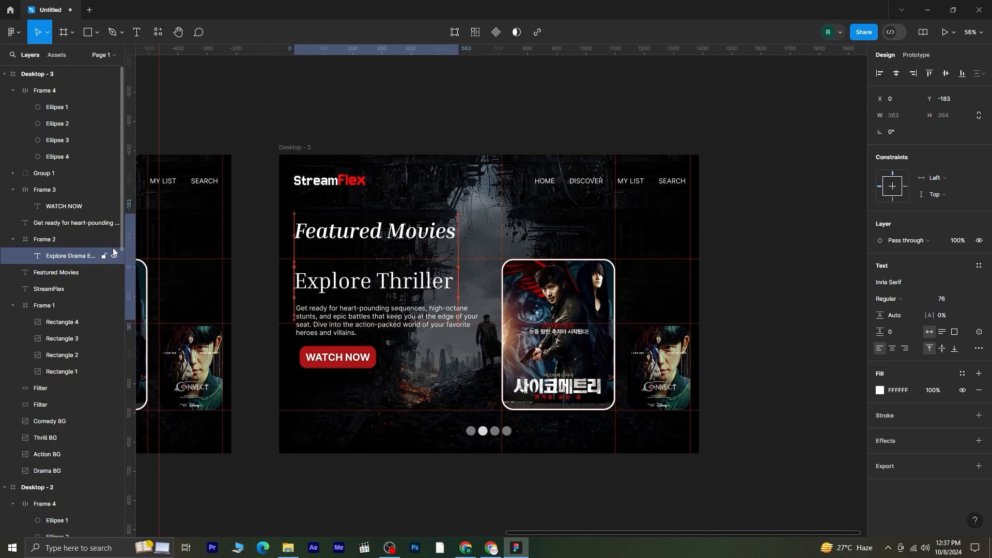
Replace the description with "Unravel mysteries and immerse yourself in suspenseful plots filled with twists and turns. These films will leave you guessing until the very end."
double_click(344, 335)
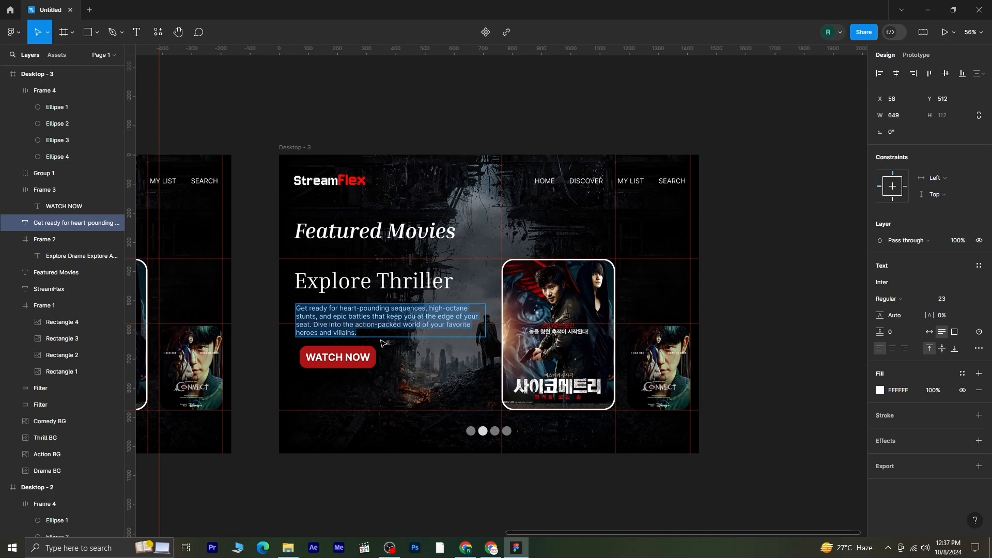
type("Unravel mysteries and immerse yourself in suspenseful plots filled with twists and turns. These films will leave you guessing until the very end.")
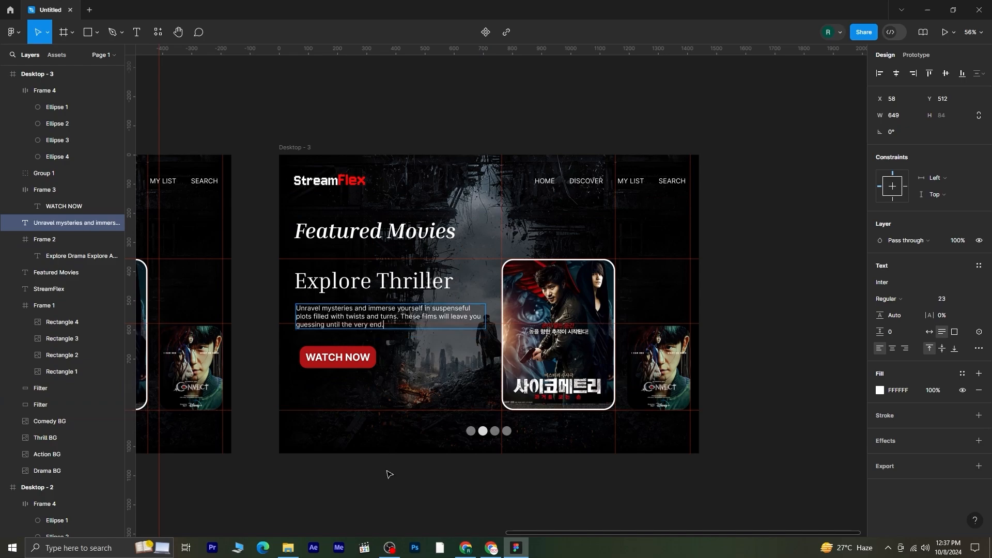
key("Escape")
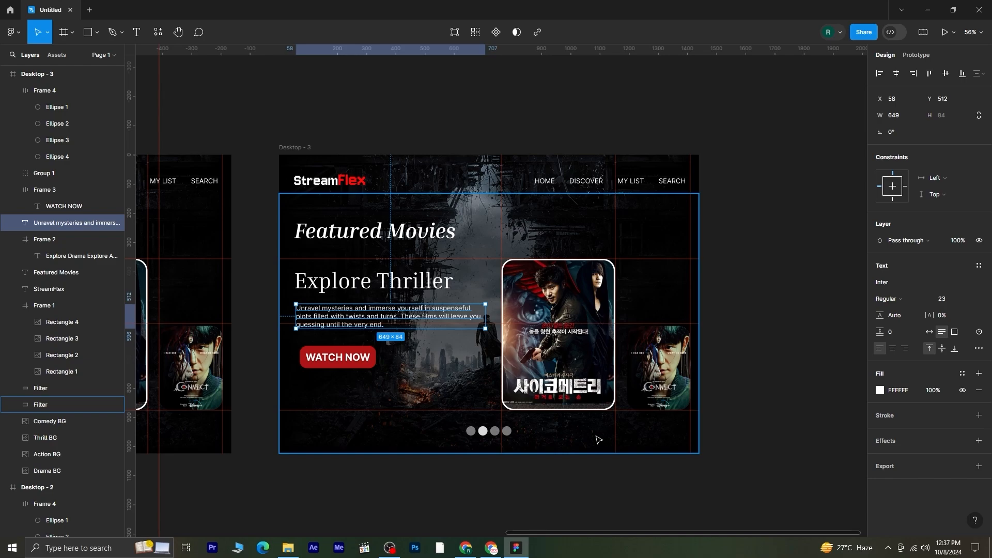
Make the third carousel dot the active one by setting Ellipse 3 to 100% opacity and Ellipse 2 to 54%
scroll(598, 440, "up", 5)
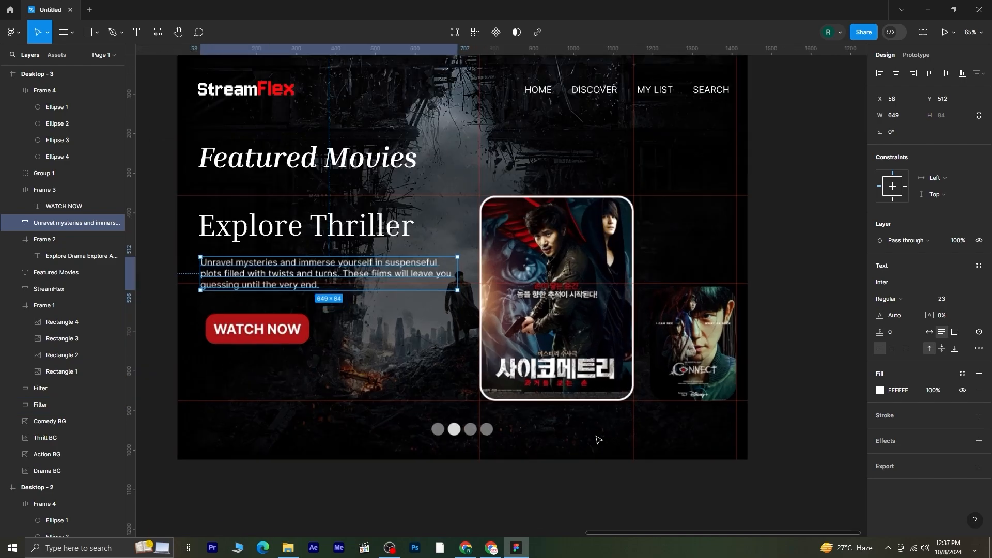
scroll(504, 489, "right", 3)
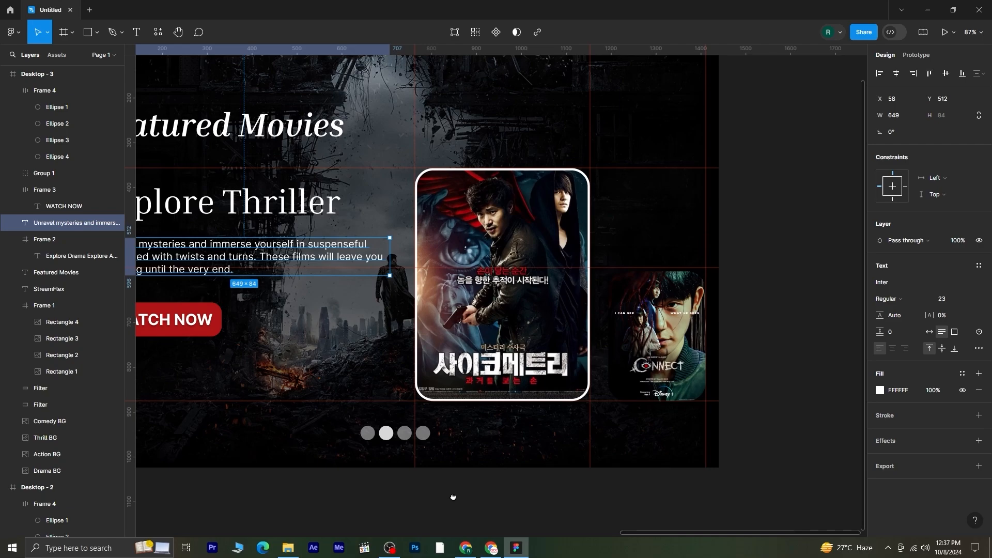
double_click(389, 440)
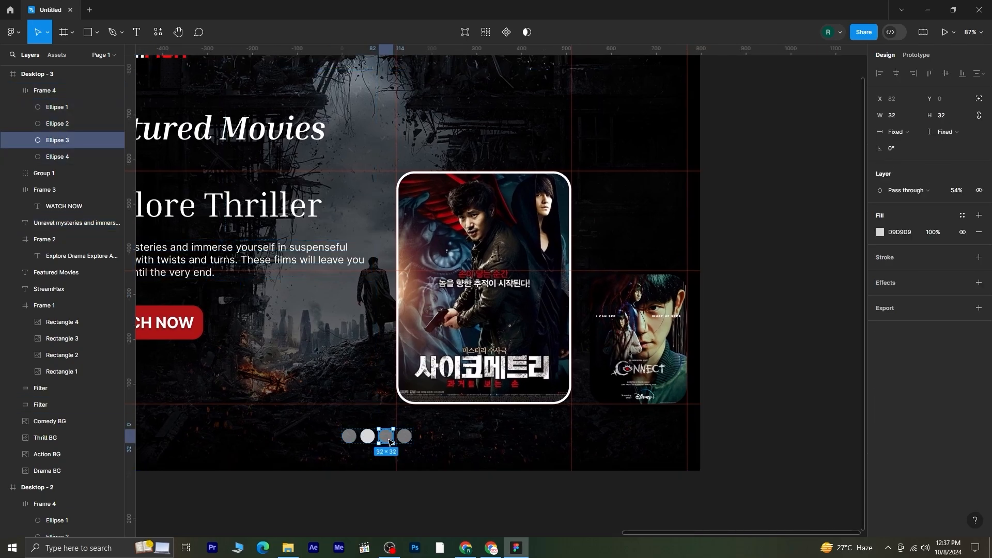
left_click(956, 190)
type("100")
key("Return")
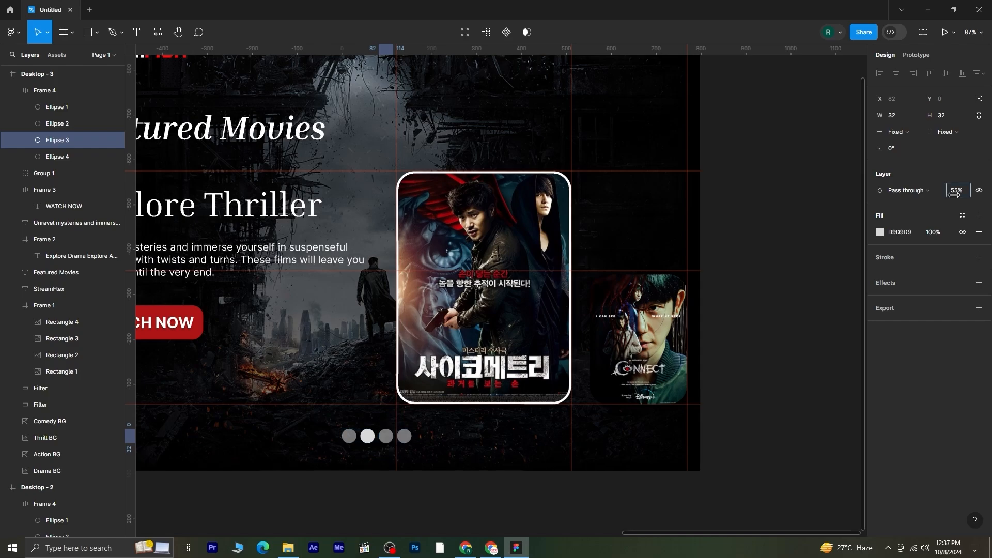
double_click(368, 438)
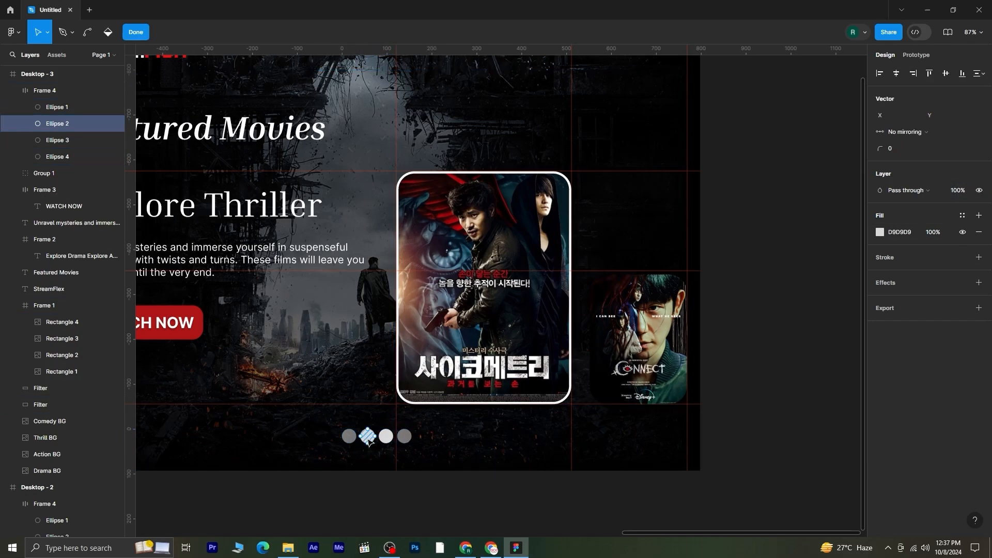
left_click(959, 195)
type("54")
key("Return")
Scale the large poster, Rectangle 2, down to 222 × 295 from its upper-right corner, keeping its lower-left corner in place
left_click(504, 318)
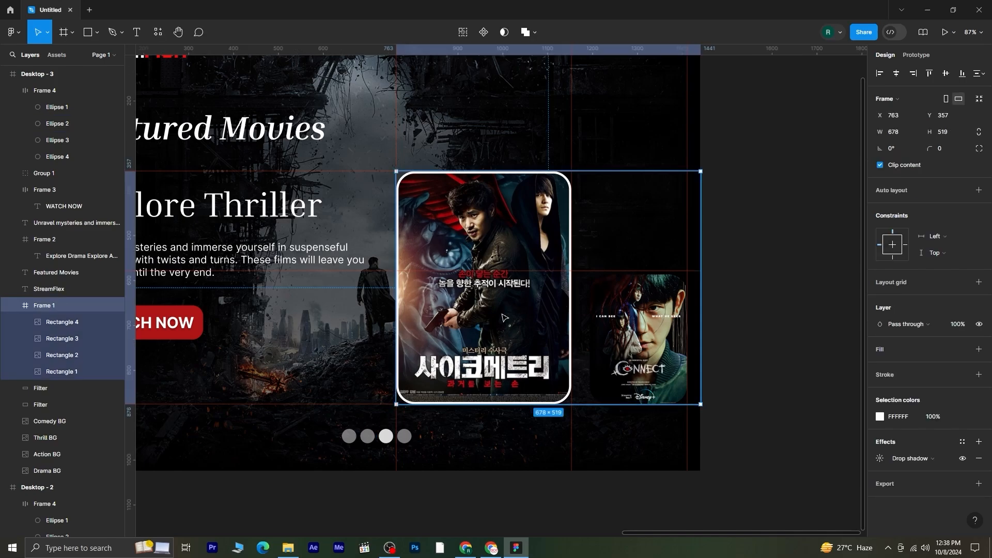
double_click(504, 318)
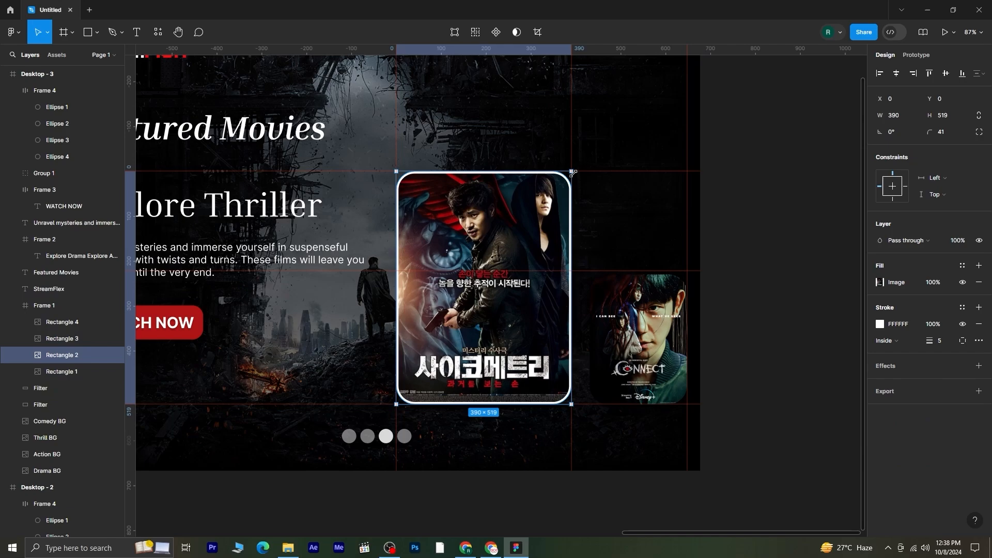
left_click_drag(571, 171, 495, 298)
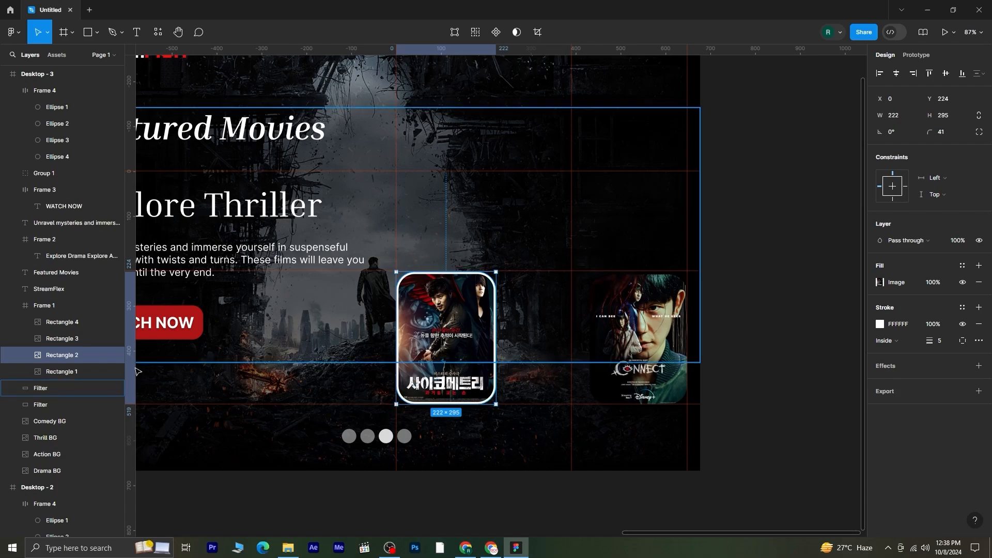
Shift Rectangles 1 and 2 together left until both posters lie completely outside the left edge of Frame 1
left_click(92, 373, "shift")
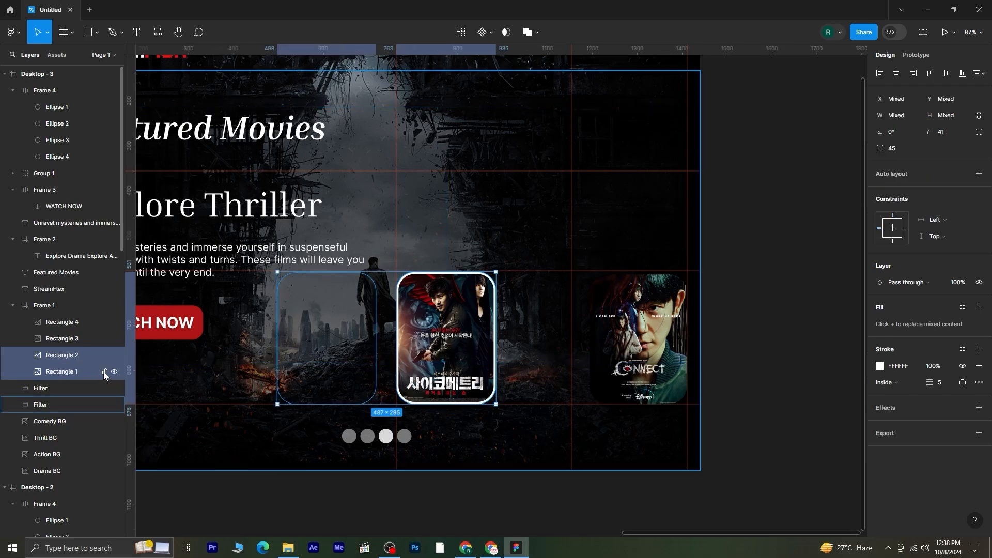
key("shift+Left")
key("shift+Left")
key("shift+Left")
key("shift+Left")
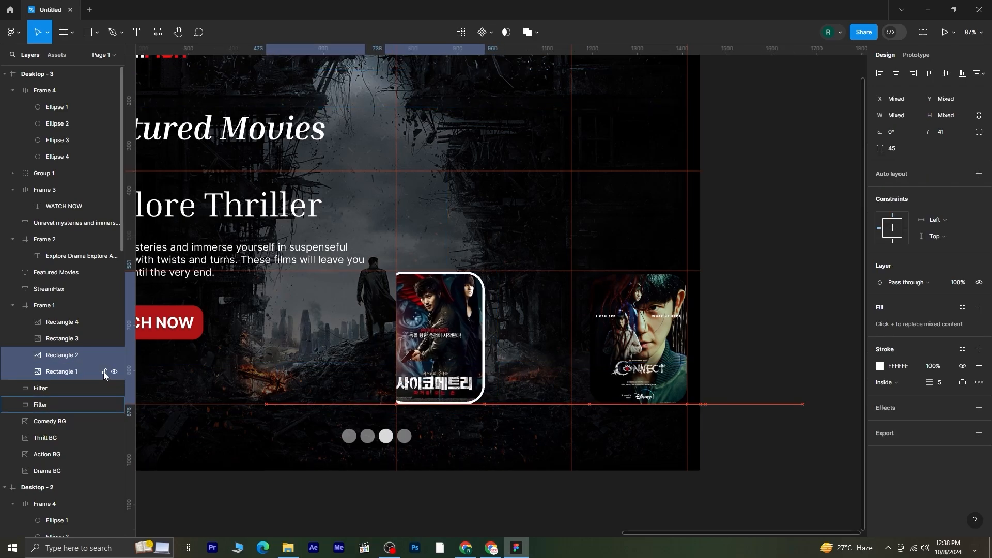
key("shift+Left")
key("shift+Left")
key("shift+Left")
key("shift+Left")
key("shift+Left")
key("shift+Left")
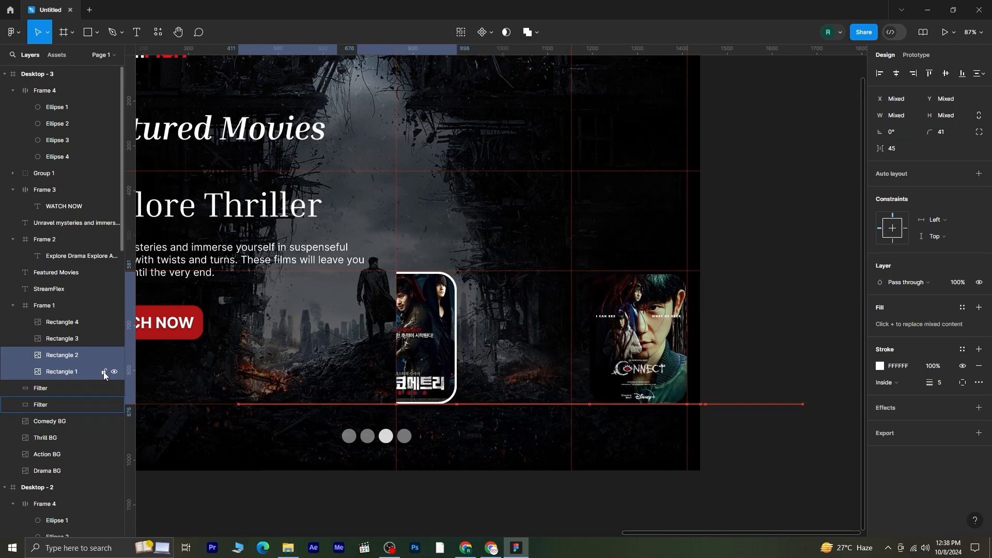
key("shift+Left")
key("shift+Left")
key("shift+Left")
key("shift+Left")
key("shift+Left")
key("shift+Left")
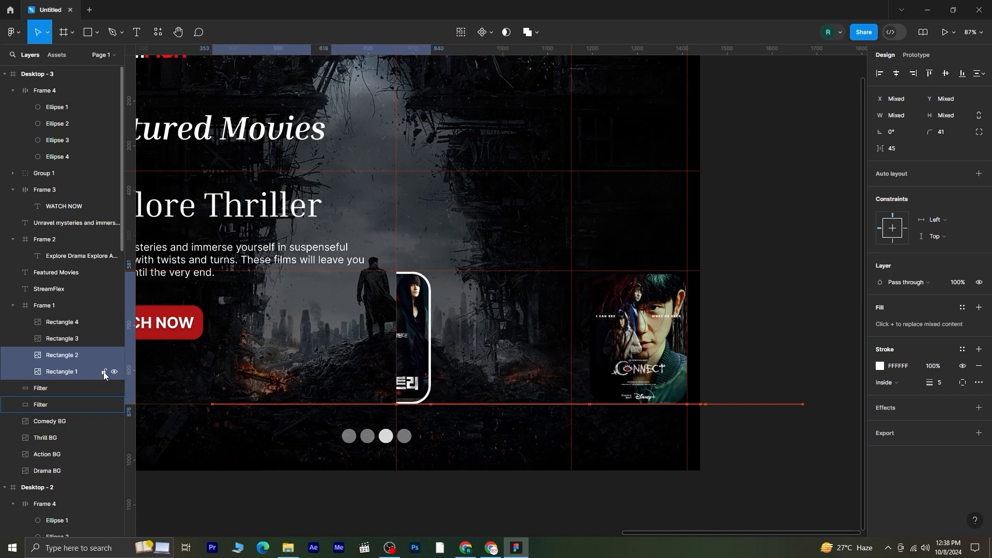
key("shift+Left")
key("shift+Left")
key("shift+Left")
key("shift+Left")
key("shift+Left")
key("shift+Left")
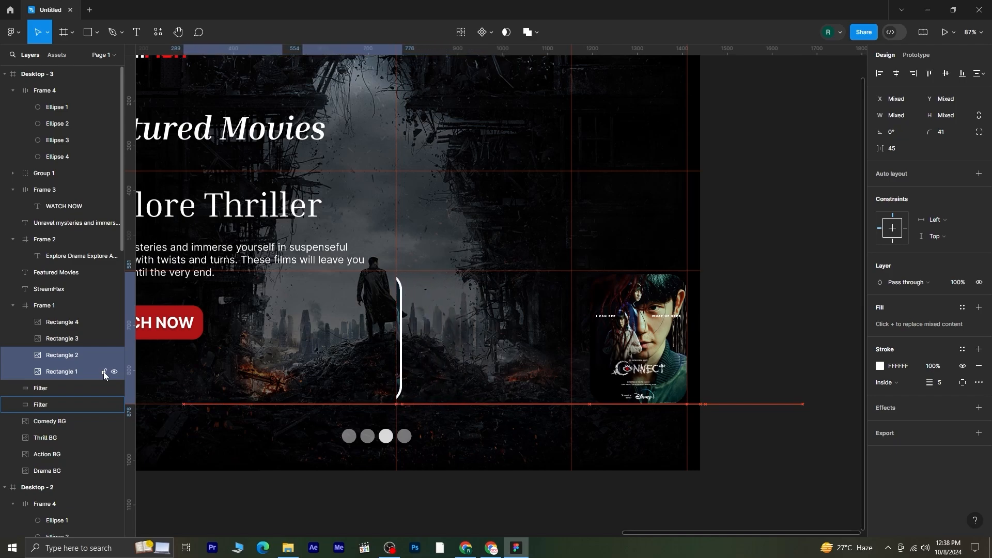
key("shift+Left")
key("shift+Left")
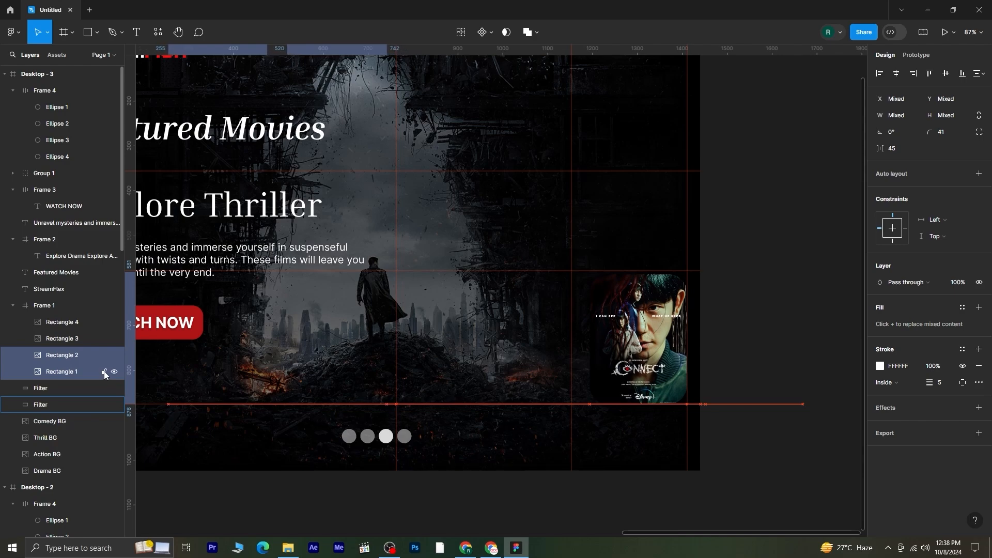
key("shift+Left")
key("shift+Left")
key("shift+Left")
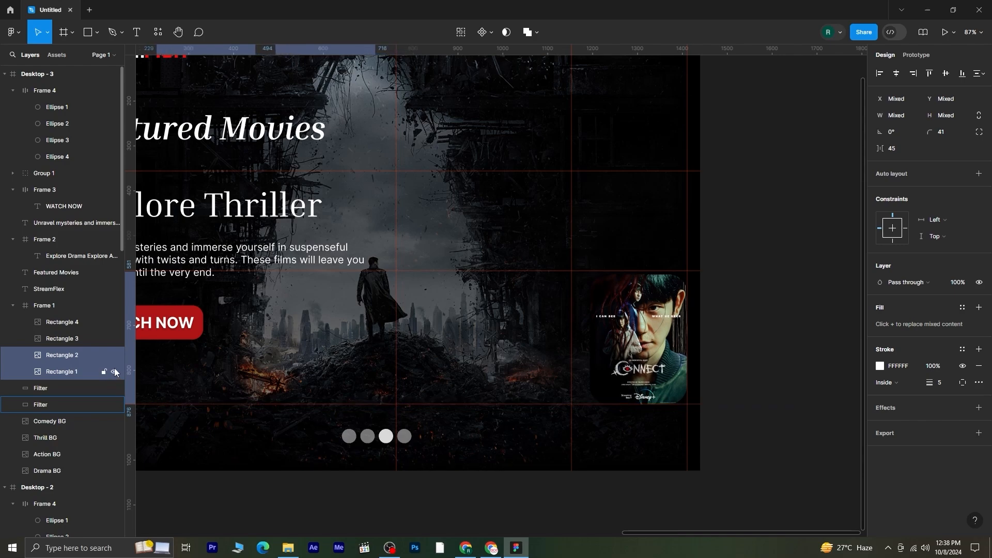
Shift Rectangles 3 and 4 together left until Rectangle 4 is at X 430, with its right edge on the outer guide
left_click(76, 340)
left_click(83, 321, "shift")
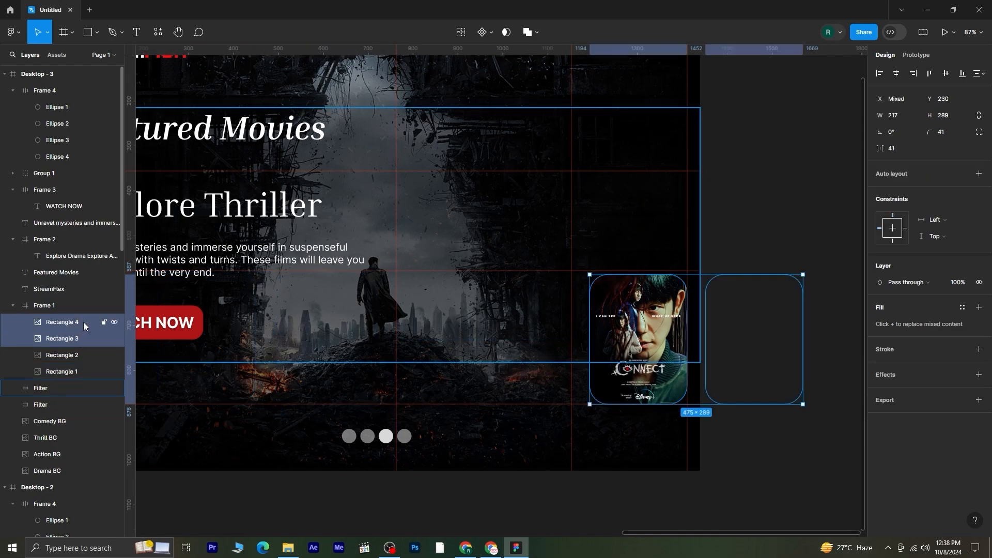
key("shift+Left")
key("shift+Left")
key("shift+Left")
key("shift+Left")
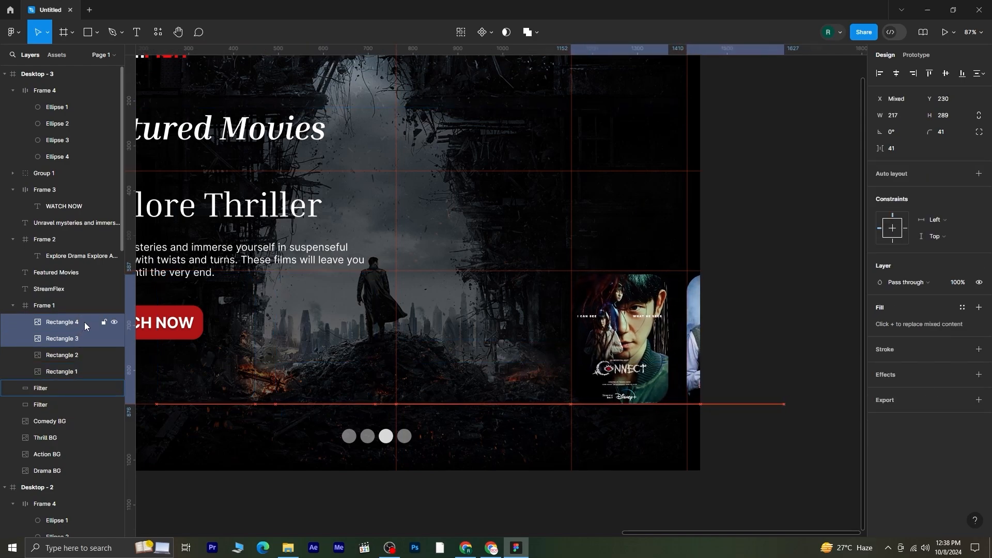
key("shift+Left")
key("shift+Left")
key("shift+Left")
key("shift+Left")
key("shift+Left")
key("shift+Left")
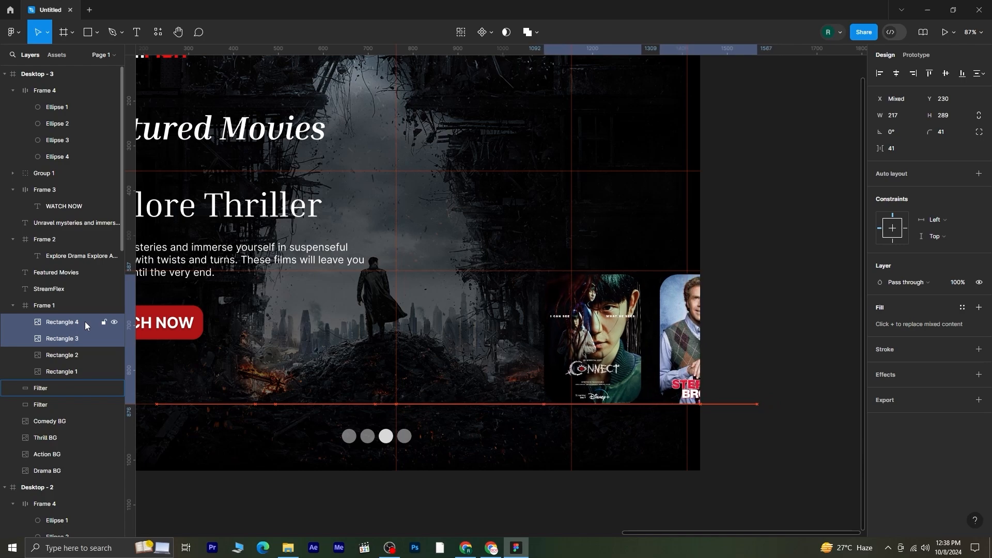
key("shift+Left")
key("shift+Left")
key("shift+Left")
key("shift+Left")
key("shift+Left")
key("shift+Left")
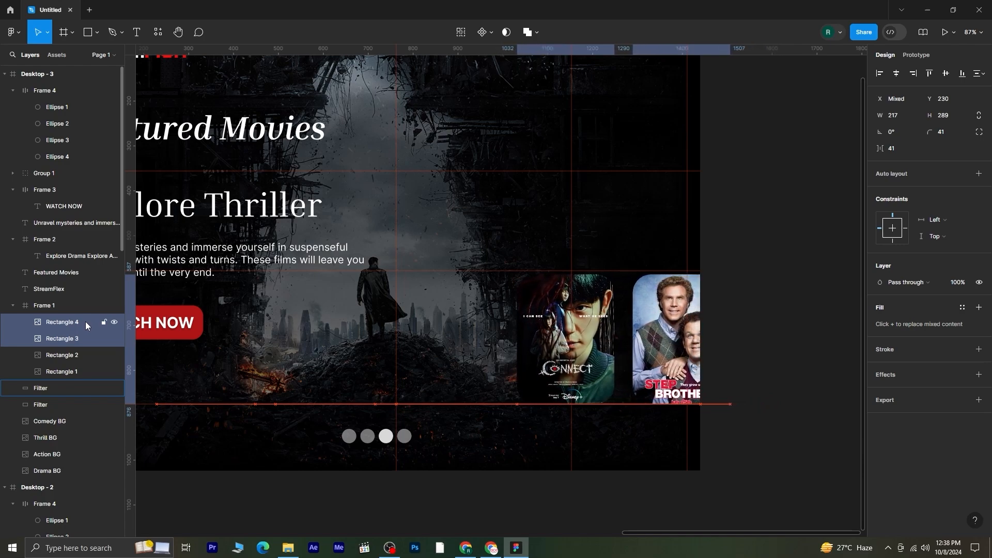
key("shift+Left")
key("shift+Left")
key("shift+Left")
key("shift+Left")
key("shift+Left")
key("shift+Left")
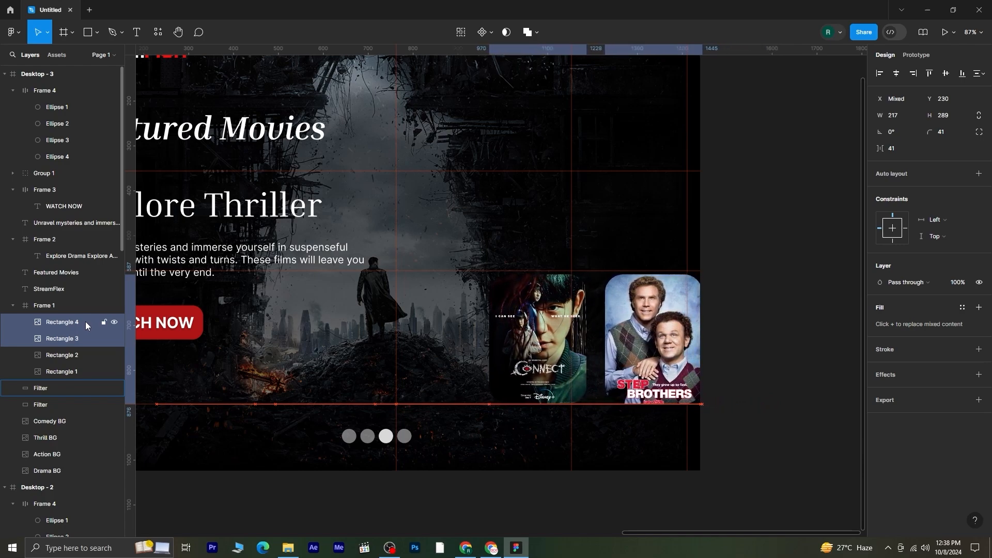
key("shift+Left")
key("shift+Left")
key("shift+Left")
key("shift+Left")
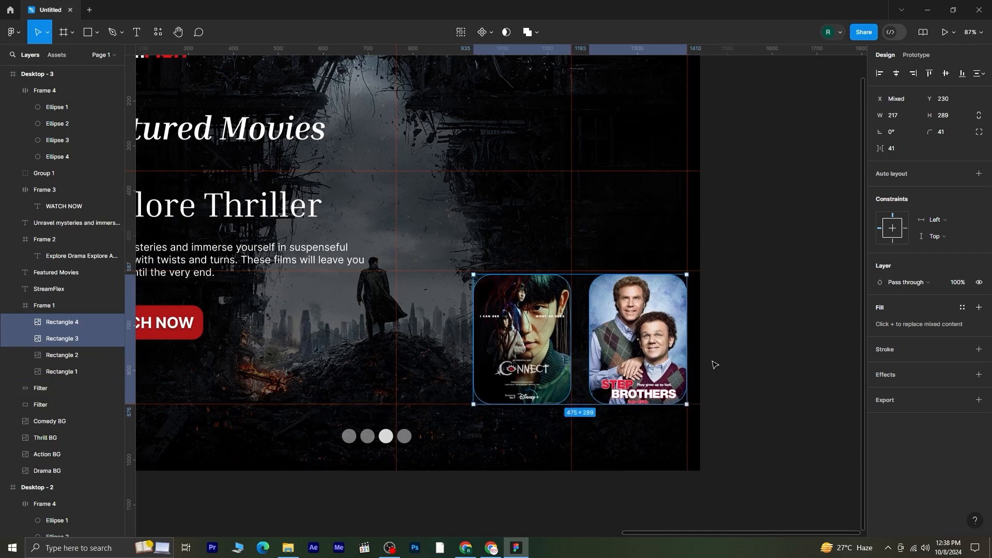
Turn off Clip content for Frame 1 and duplicate the Step Brothers poster, Rectangle 4, in place
left_click(646, 388)
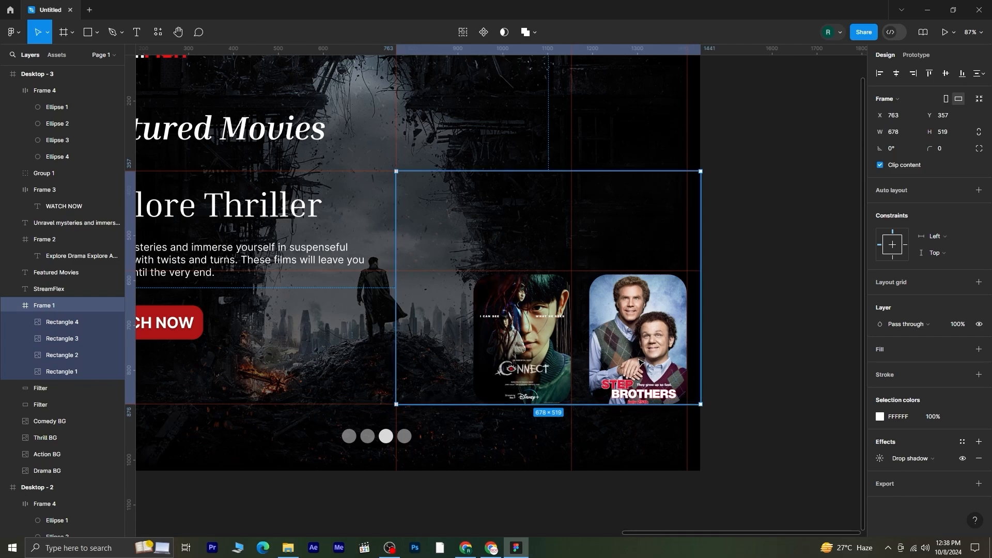
left_click(880, 165)
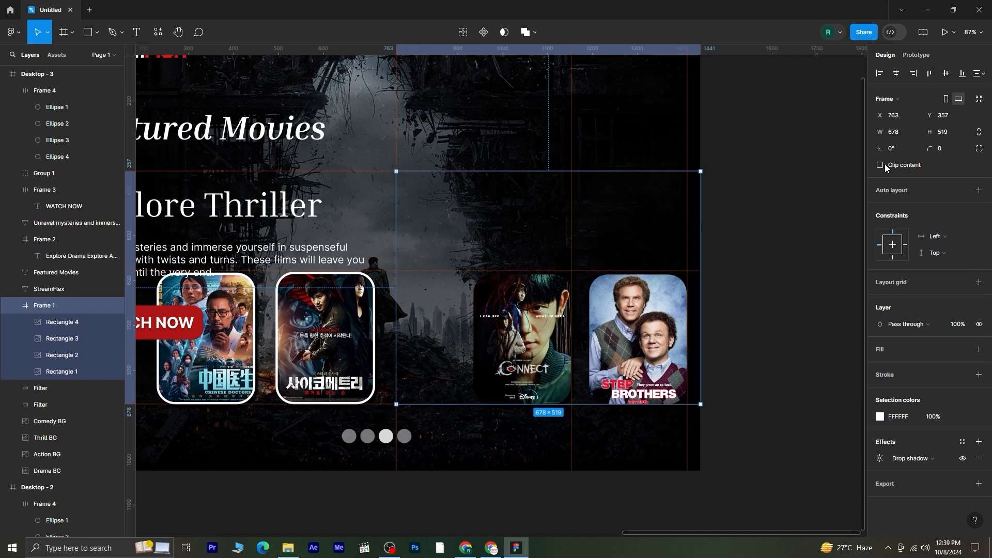
left_click(79, 324)
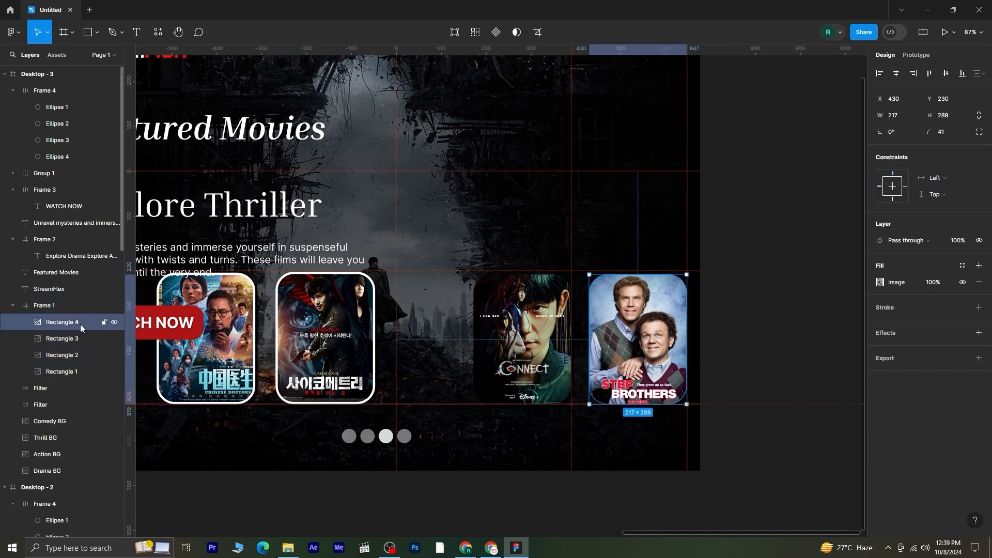
key("ctrl+d")
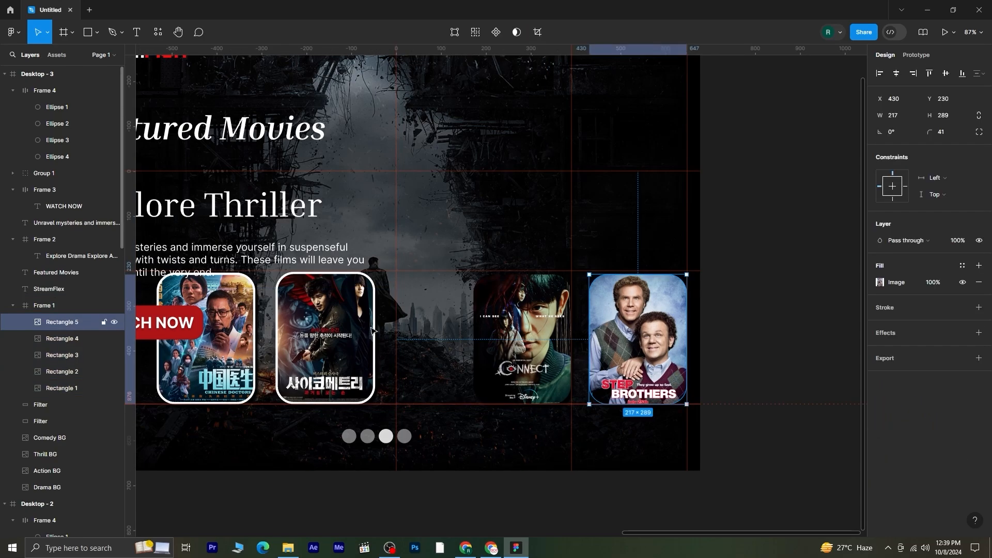
Move the duplicated Step Brothers poster, Rectangle 5, right beyond the Desktop - 3 frame's edge, to X 3941, Y 74, level with Rectangle 4
key("Right")
key("Right")
key("Right")
key("Right")
key("Right")
key("Right")
key("Right")
key("Right")
key("Right")
key("Right")
key("Right")
key("Right")
key("Right")
key("Right")
key("Right")
key("Right")
key("Right")
key("Right")
key("Right")
key("Right")
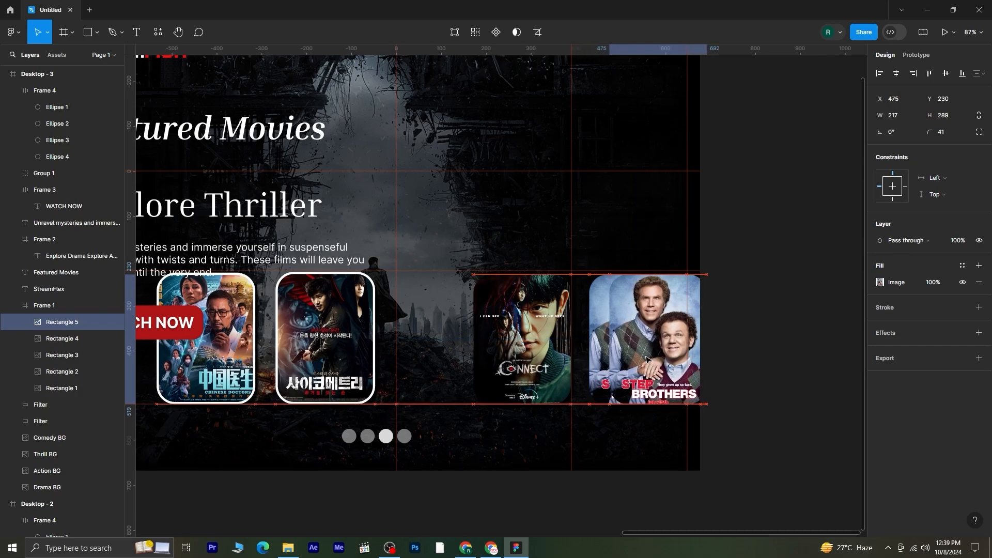
left_click_drag(646, 358, 741, 359)
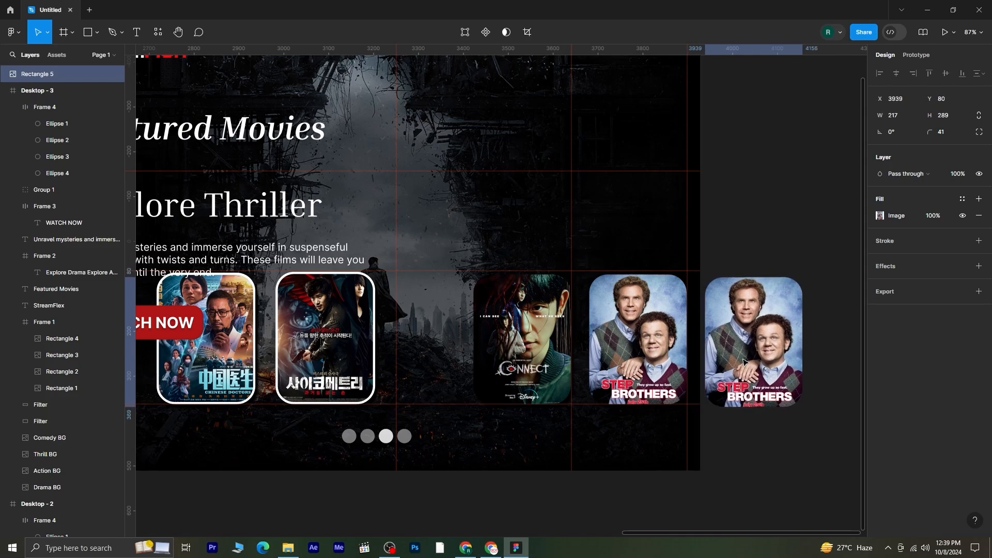
left_click_drag(698, 392, 770, 487)
left_click(772, 486)
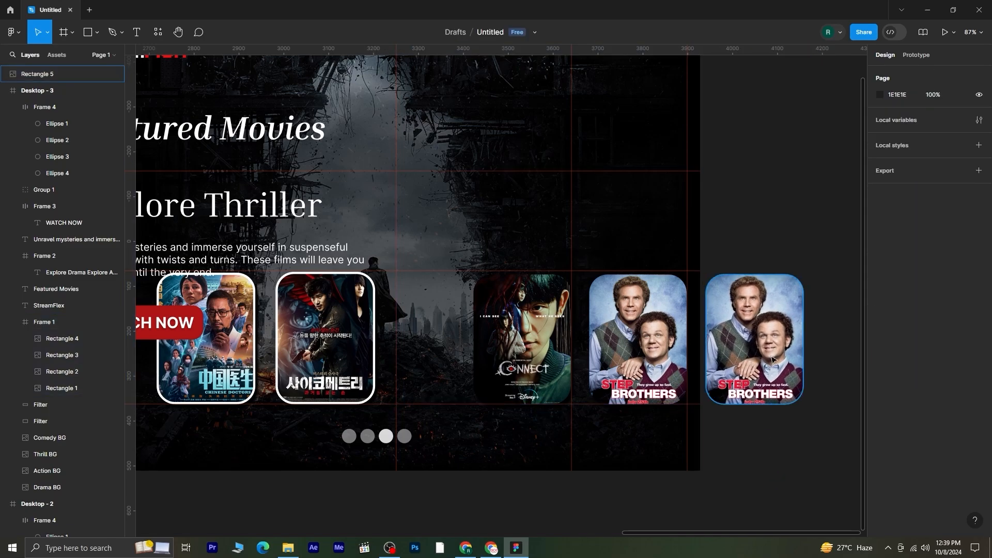
Replace Rectangle 5's image fill with the Drama picture from the Langing page folder
left_click(772, 360)
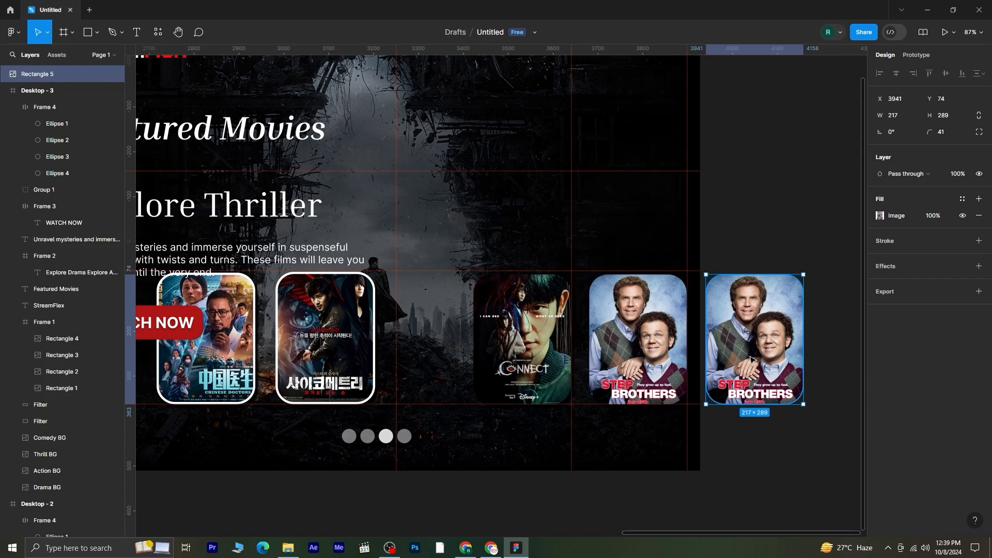
left_click(881, 215)
left_click(812, 314)
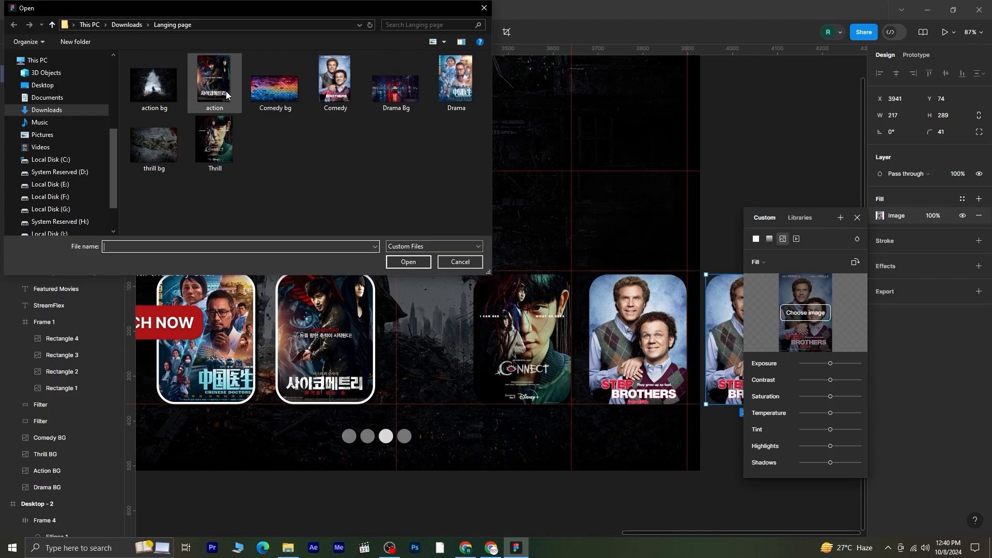
left_click(456, 80)
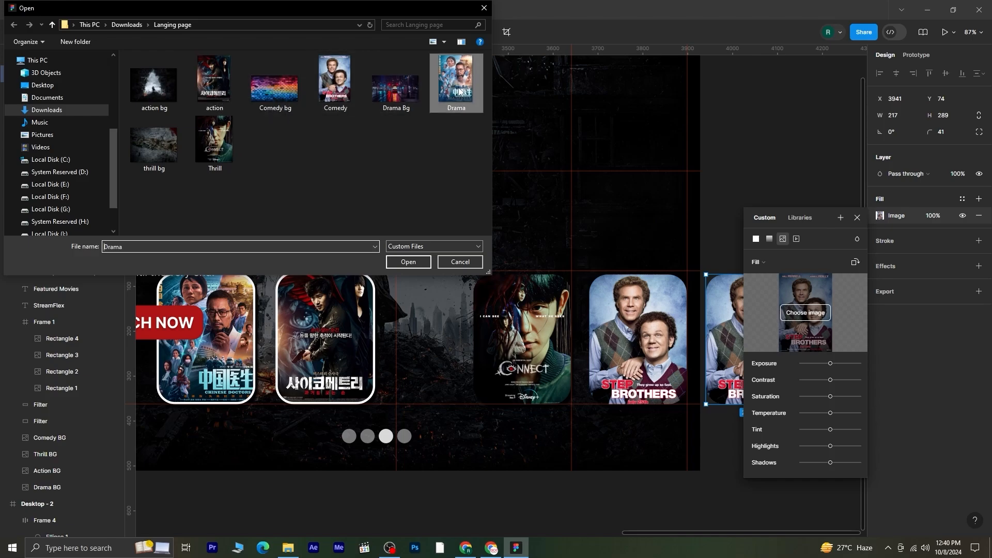
left_click(408, 262)
Lower the exposure of Rectangle 5's Drama image slightly and raise its contrast to the maximum
left_click(822, 363)
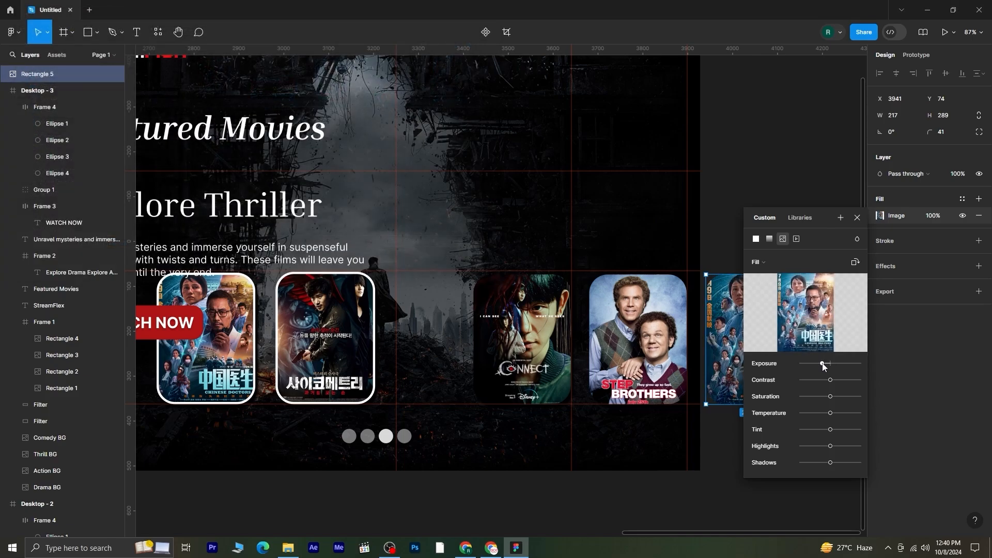
left_click_drag(830, 380, 888, 383)
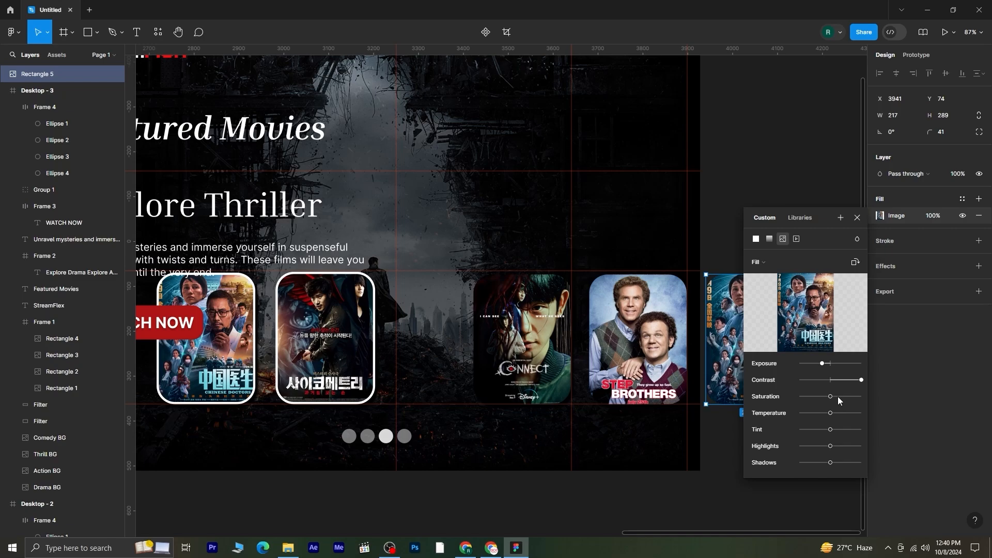
left_click(856, 219)
left_click(765, 472)
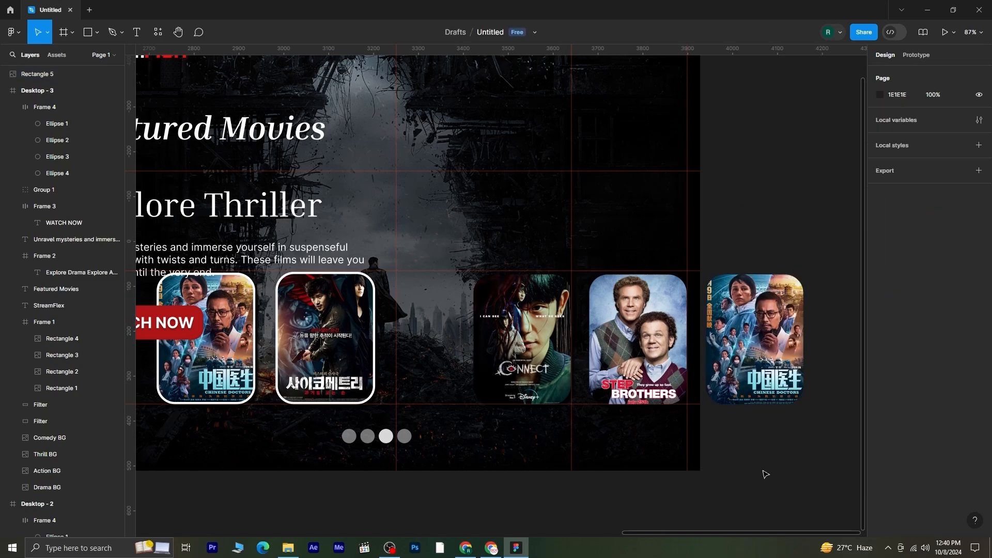
Move Rectangle 5 into Desktop - 3's Frame 1, above Rectangle 4 in the layer order, and turn on Clip content for Frame 1
left_click(774, 352)
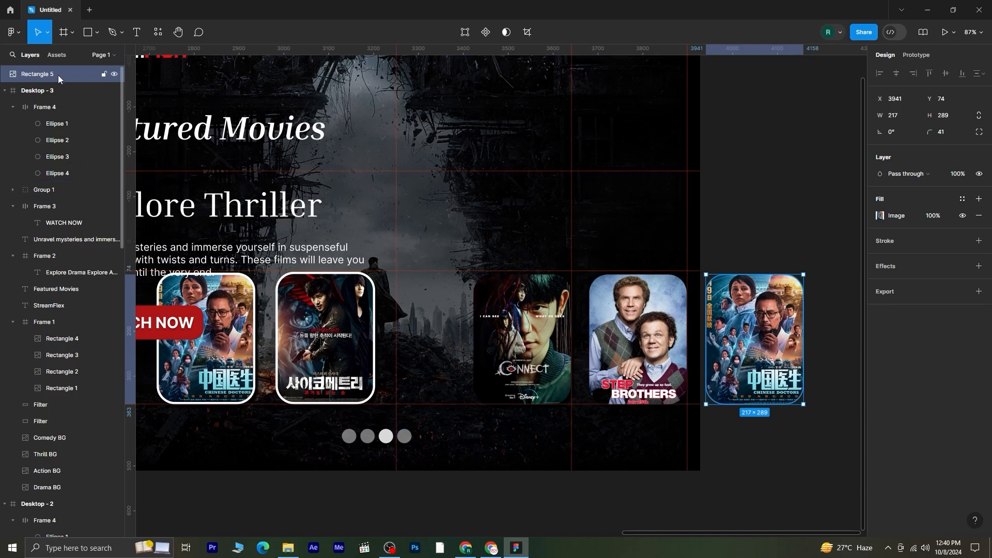
left_click_drag(59, 72, 51, 316)
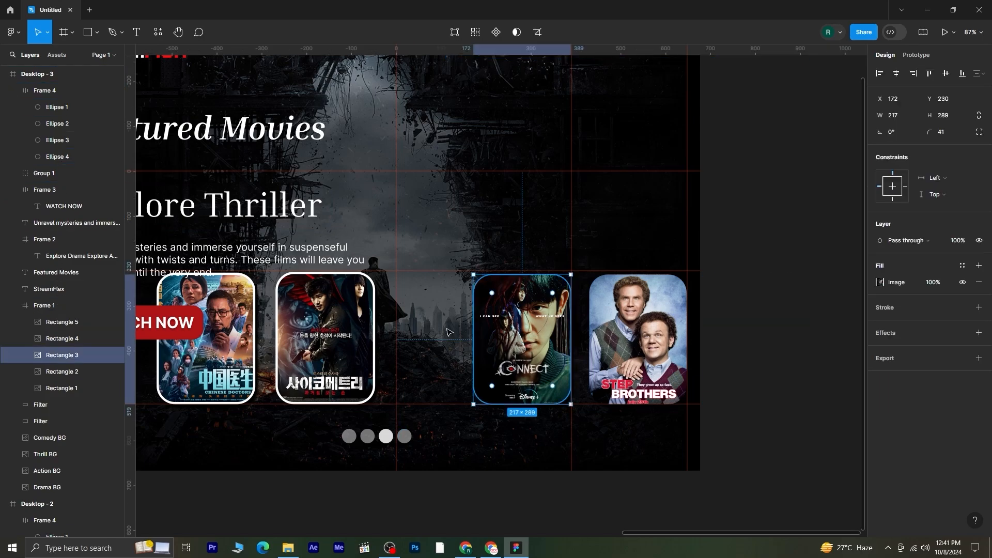
left_click(48, 307)
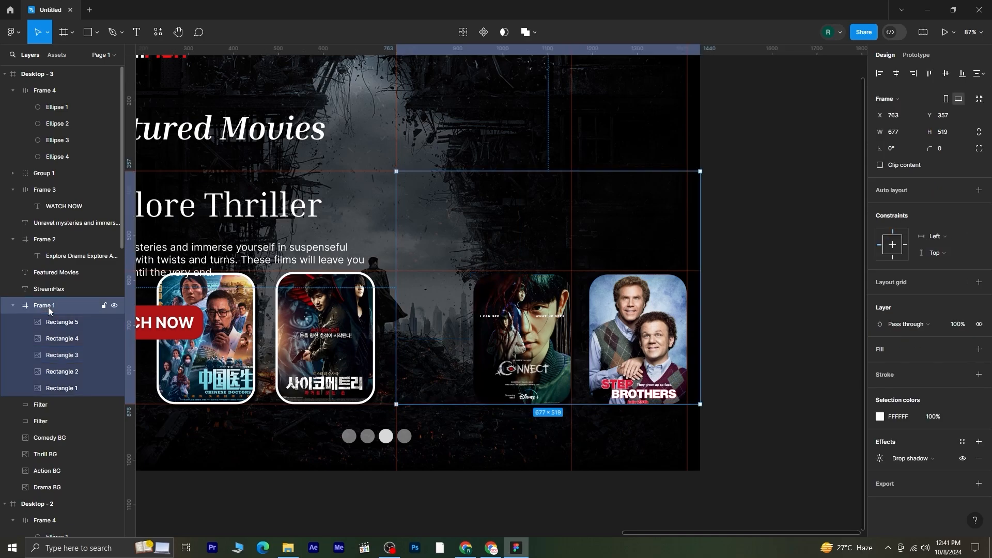
left_click(880, 166)
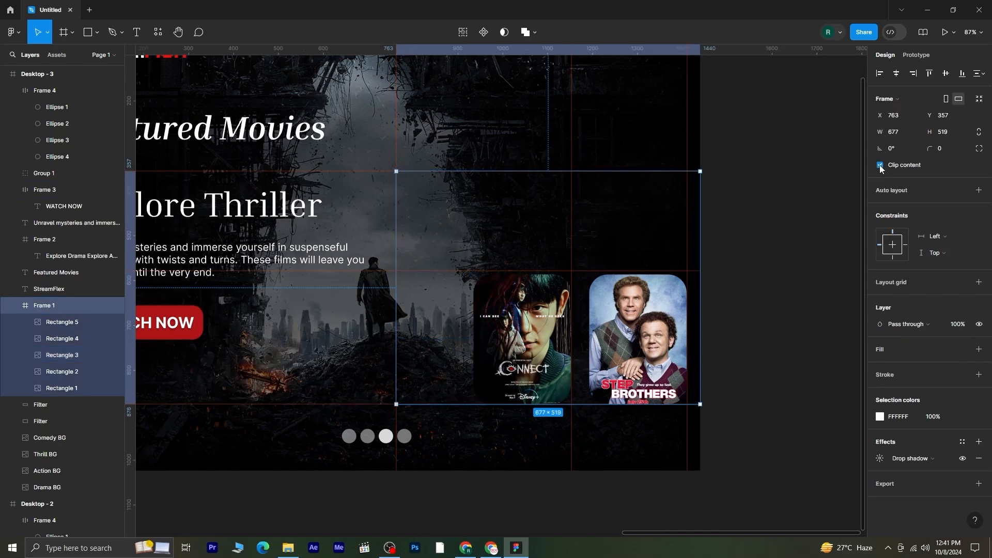
Scale the Connect poster, Rectangle 3, up to 389 × 518 from its upper-left corner and give it a white FFFFFF inside stroke of 5
left_click(533, 325)
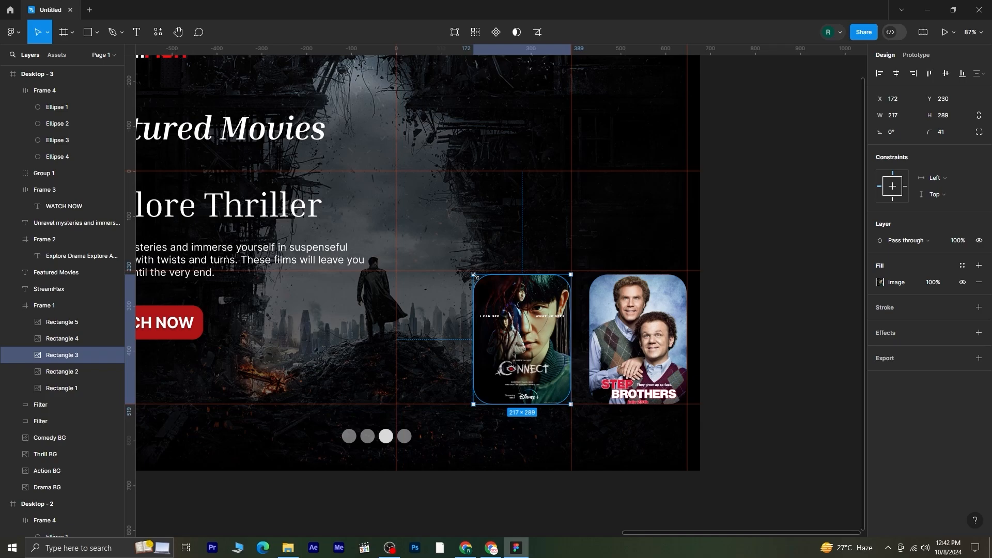
left_click_drag(473, 274, 398, 216)
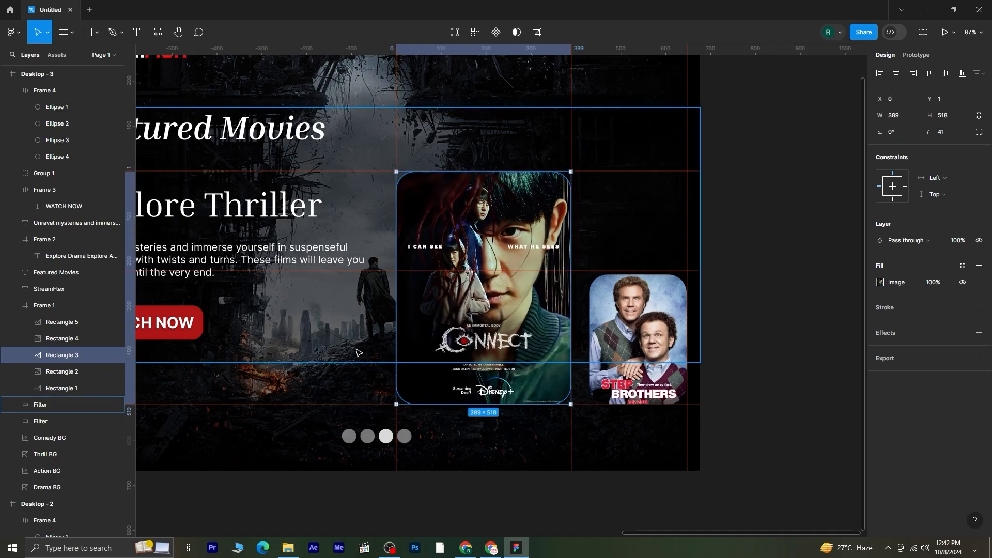
left_click(979, 308)
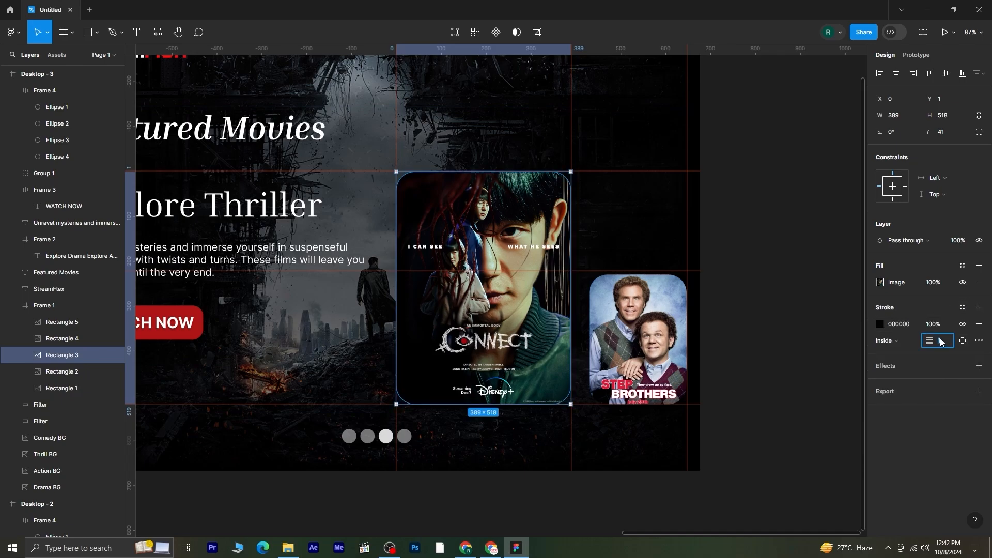
type("5")
left_click(876, 324)
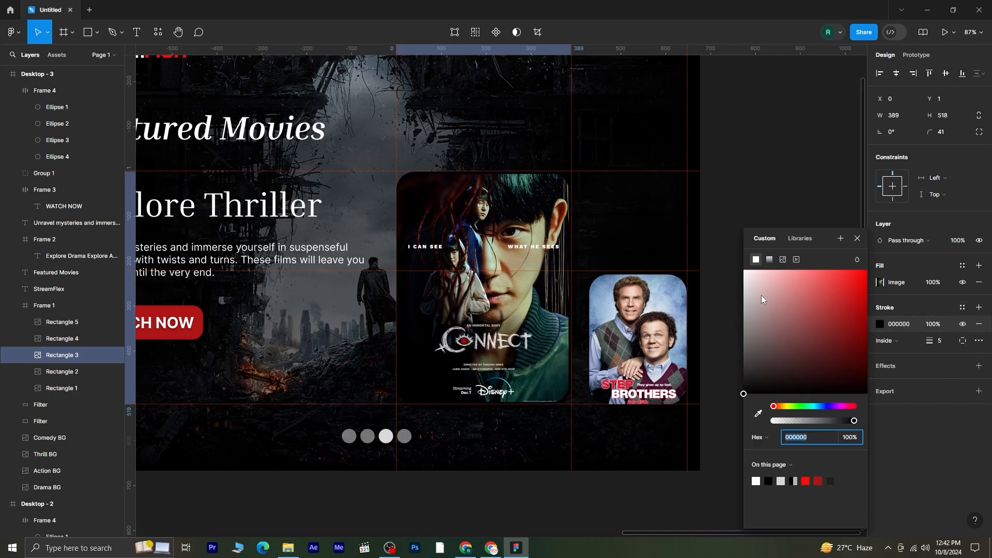
left_click_drag(761, 295, 705, 248)
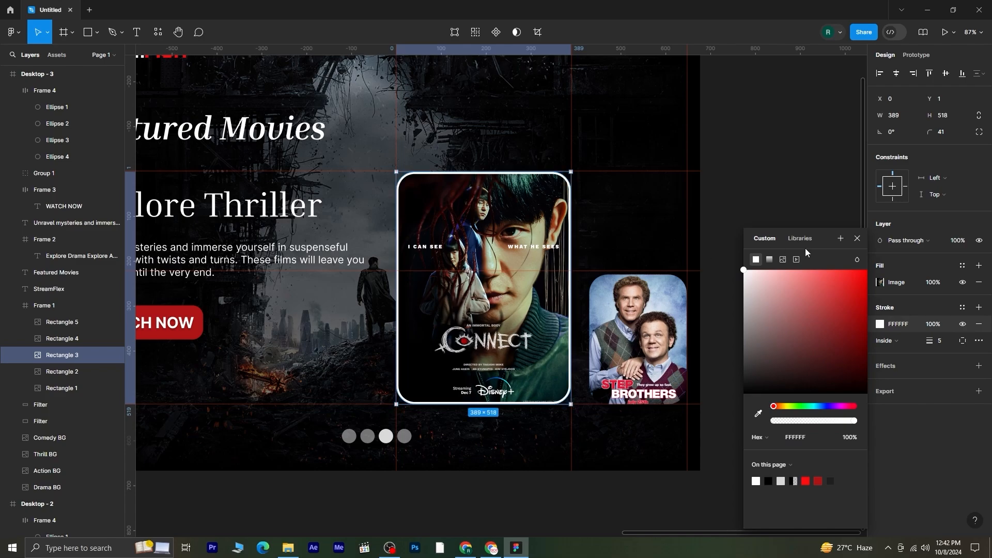
left_click(856, 239)
left_click(754, 462)
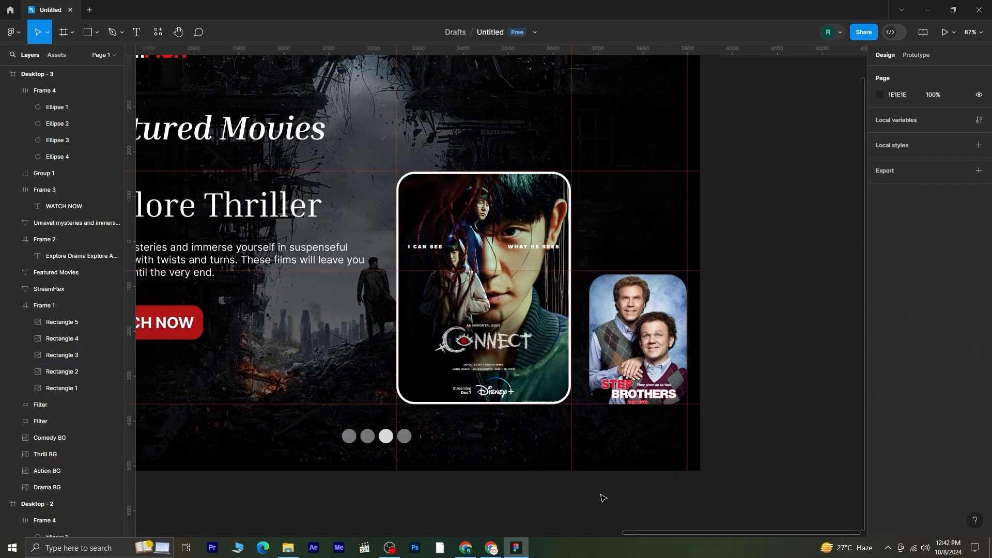
Duplicate the Desktop - 3 frame to its right at the same height, leaving a gap between the two
scroll(612, 482, "down", 3, "ctrl")
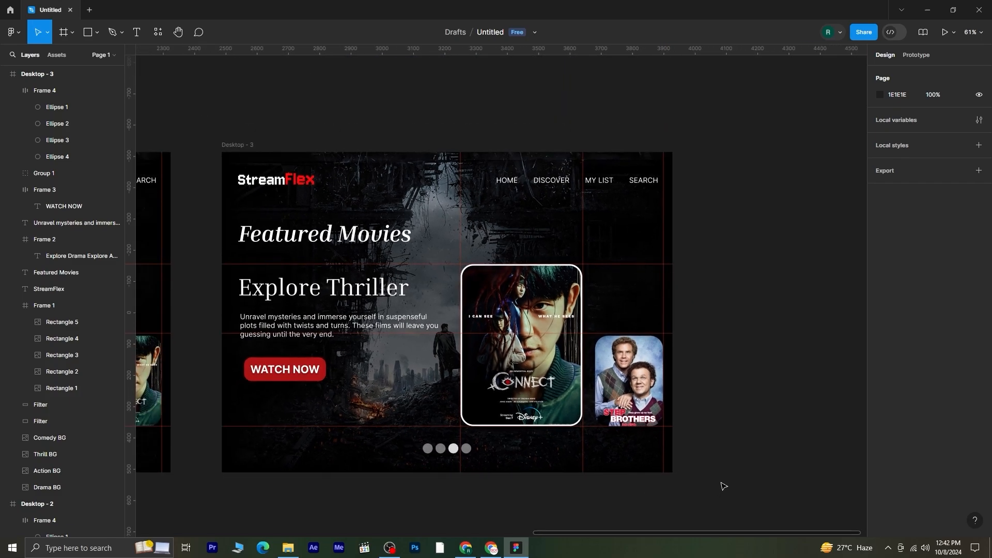
scroll(723, 486, "down", 1, "ctrl")
left_click_drag(758, 469, 662, 440)
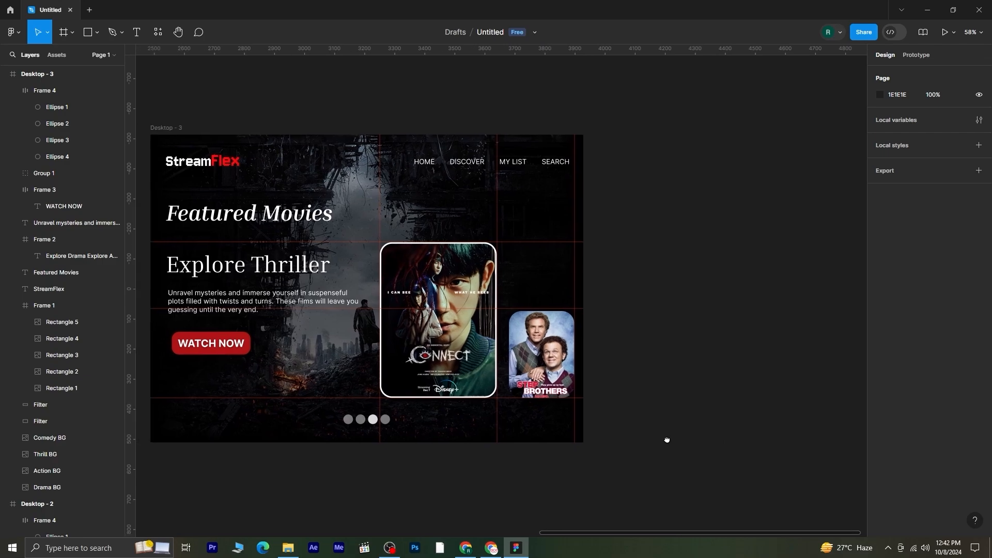
left_click(169, 129)
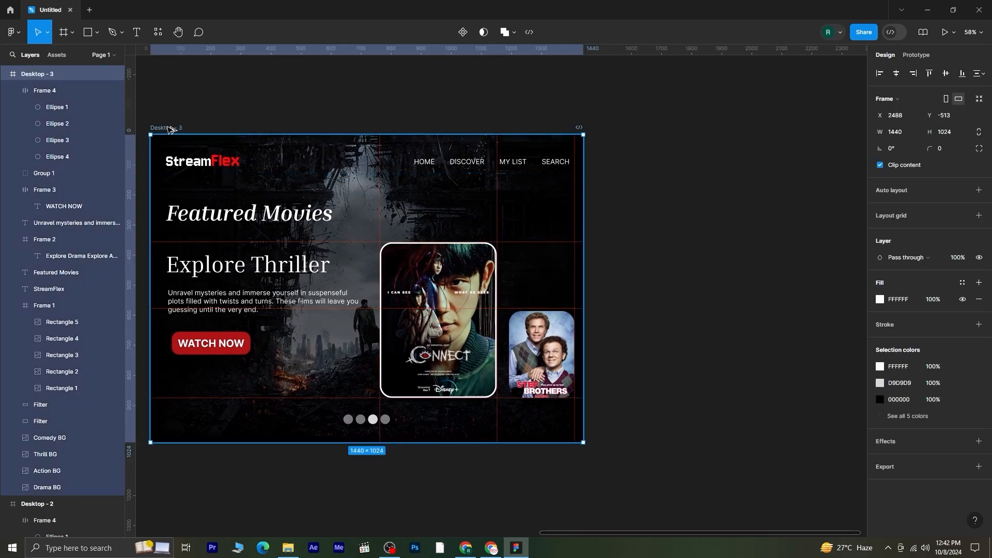
left_click_drag(170, 130, 653, 131)
left_click(760, 483)
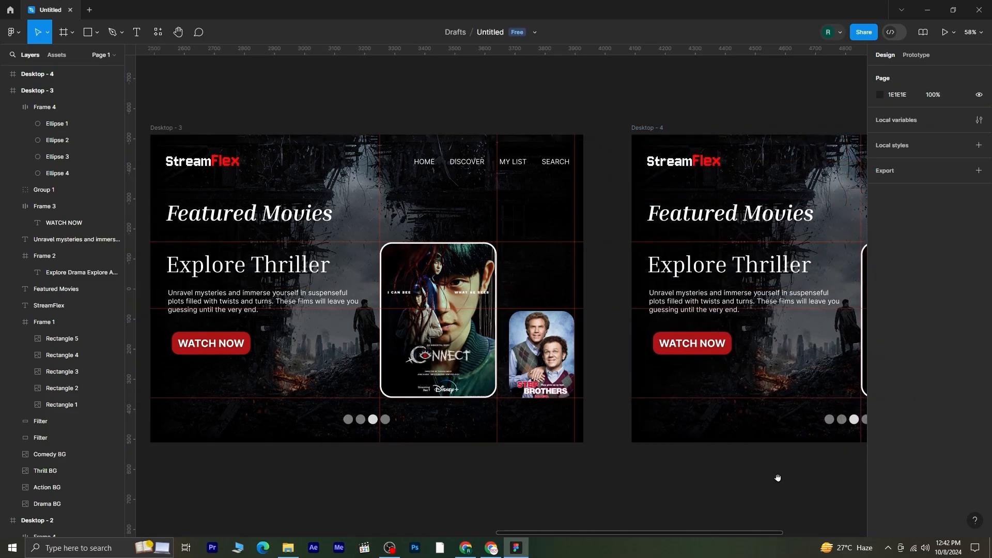
Shift the heading text inside Frame 2 of Desktop - 4 up to Y -283 so that Explore Comedy shows
left_click_drag(777, 476, 370, 478)
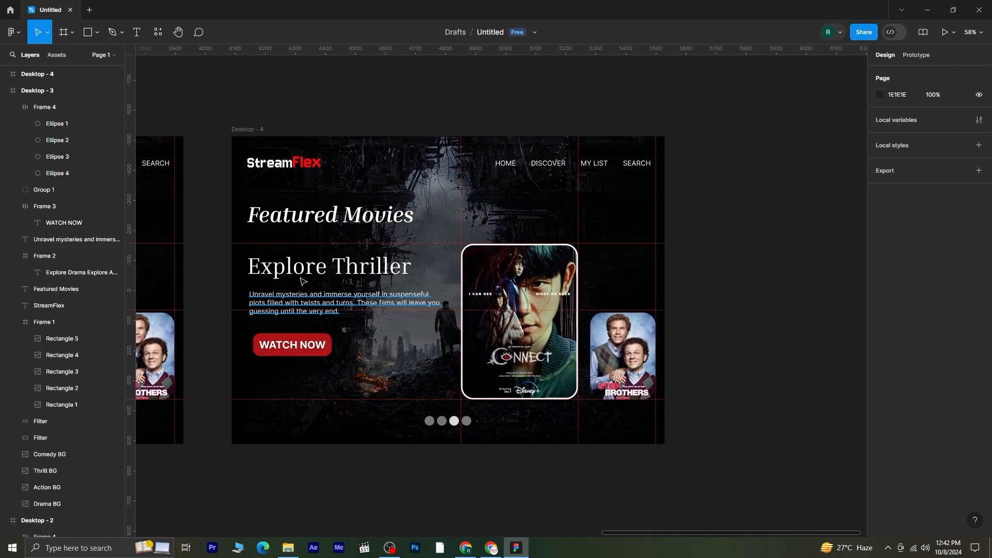
left_click(327, 265)
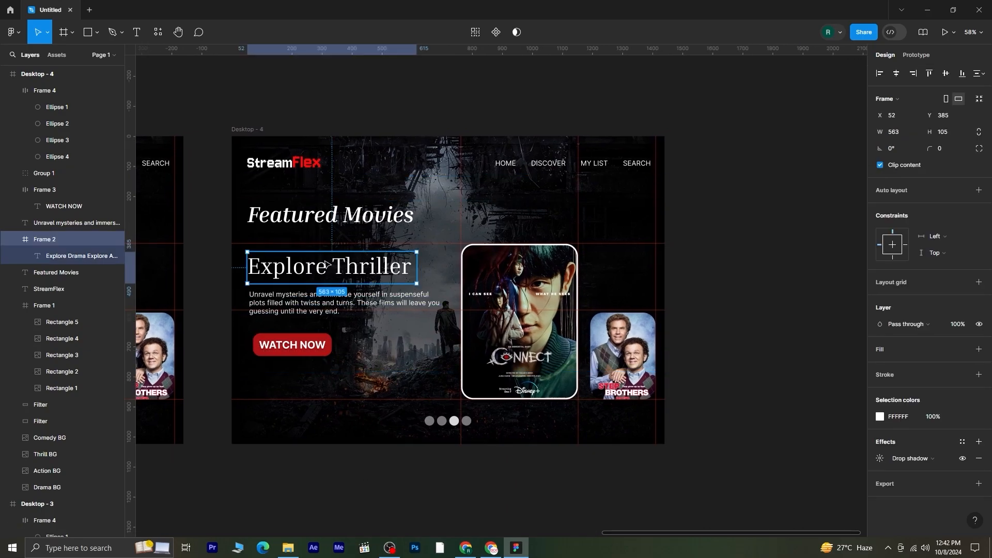
double_click(327, 264)
key("Up")
key("Up")
key("Up")
key("Up")
key("Up")
key("Up")
key("Up")
key("Up")
key("Up")
key("Up")
key("Up")
key("Up")
key("Up")
key("Up")
key("Up")
key("Up")
key("Up")
key("Up")
key("Up")
key("Up")
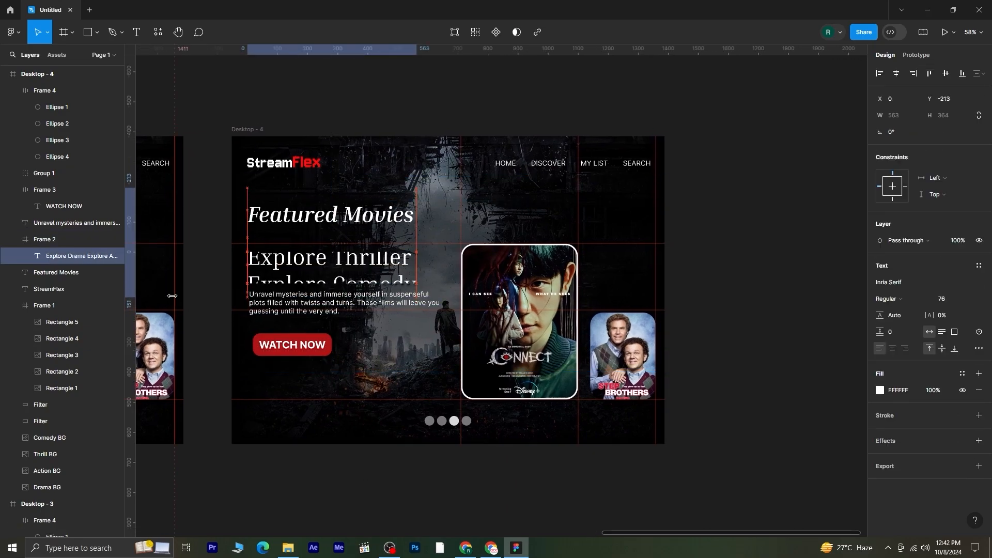
key("Up")
key("Up")
key("Up")
key("Up")
key("Up")
key("Up")
key("Up")
key("Up")
key("Up")
key("Up")
key("Up")
key("Up")
key("Up")
key("Up")
key("Up")
key("Up")
key("Up")
key("Up")
key("Up")
key("Up")
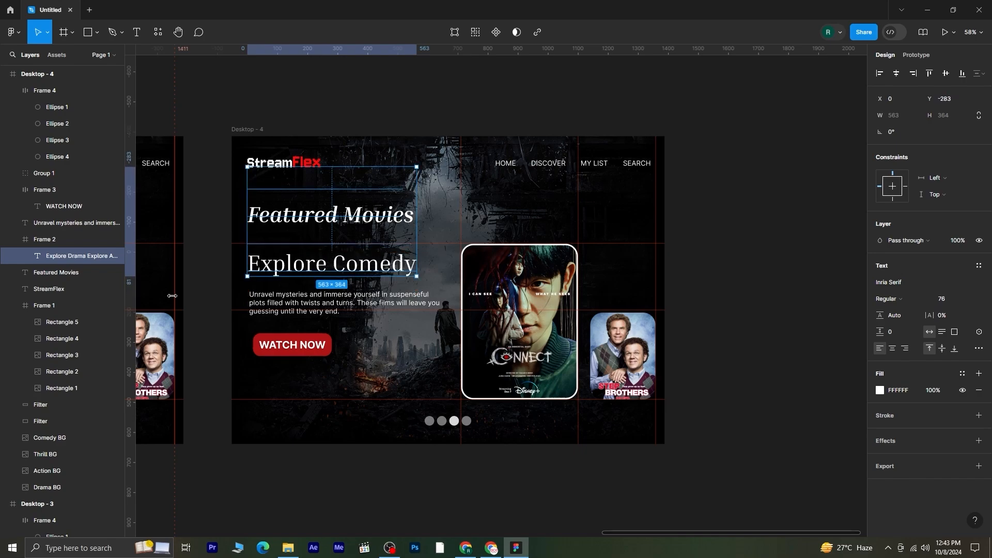
Replace the description with "Need a good laugh? From witty one-liners to hilarious situations, enjoy a collection of films that bring joy, laughter, and light-hearted entertainment."
double_click(382, 311)
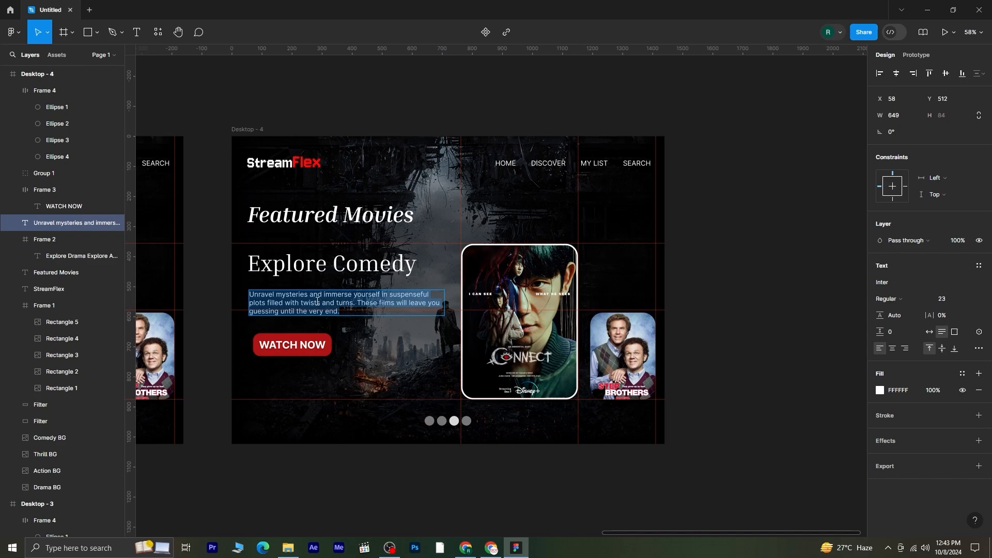
type("Need a good laugh? From witty one-liners to hilarious situations, enjoy a collection of films that bring joy, laughter, and light-hearted entertainment.")
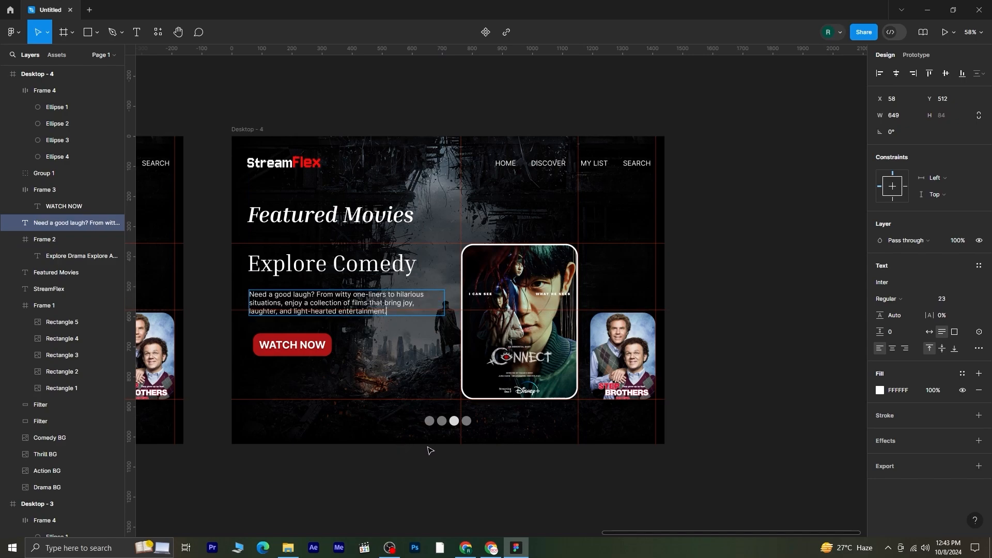
Set the fourth carousel dot, Ellipse 4, to 100% opacity and dim the third dot, Ellipse 3, to match the first two
left_click(469, 424)
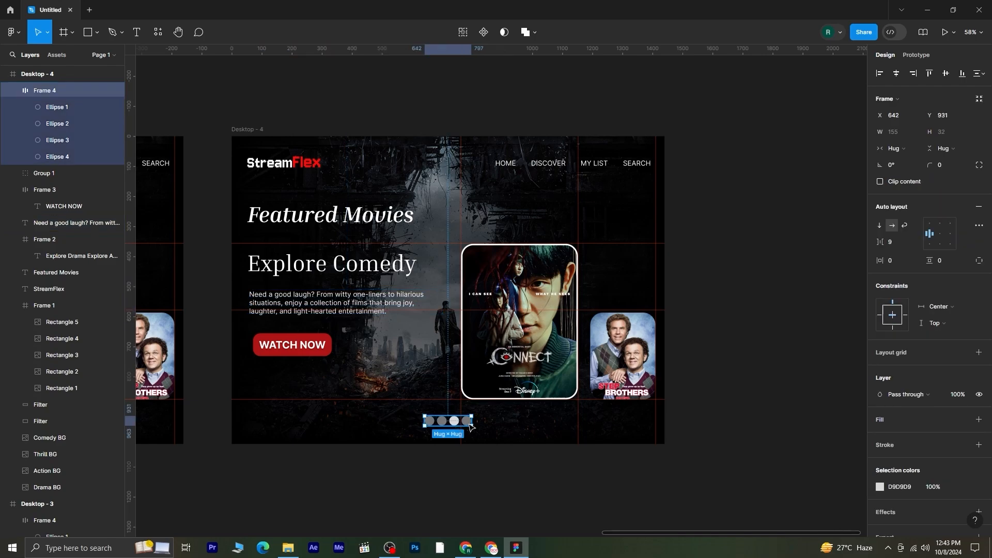
left_click(470, 423)
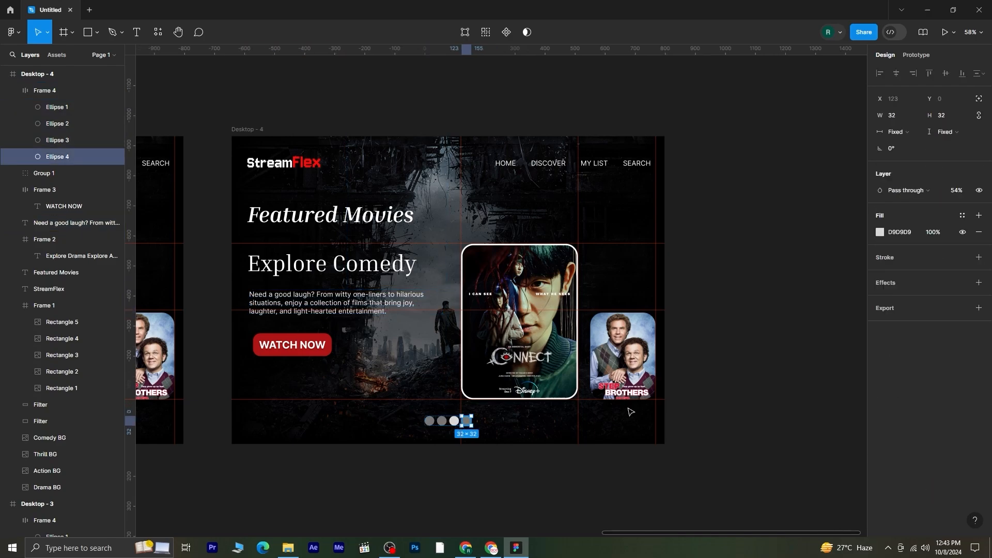
left_click_drag(87, 195, 142, 197)
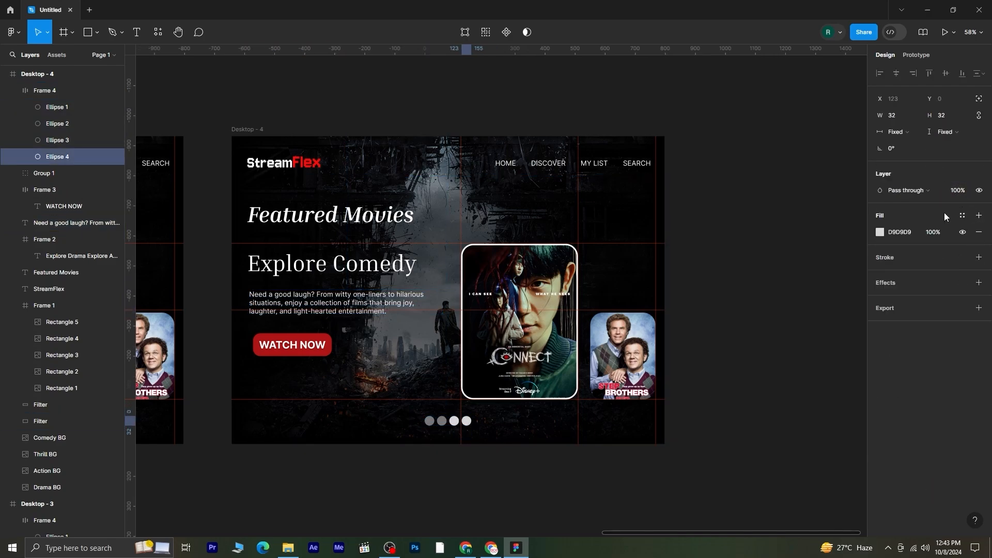
key("Escape")
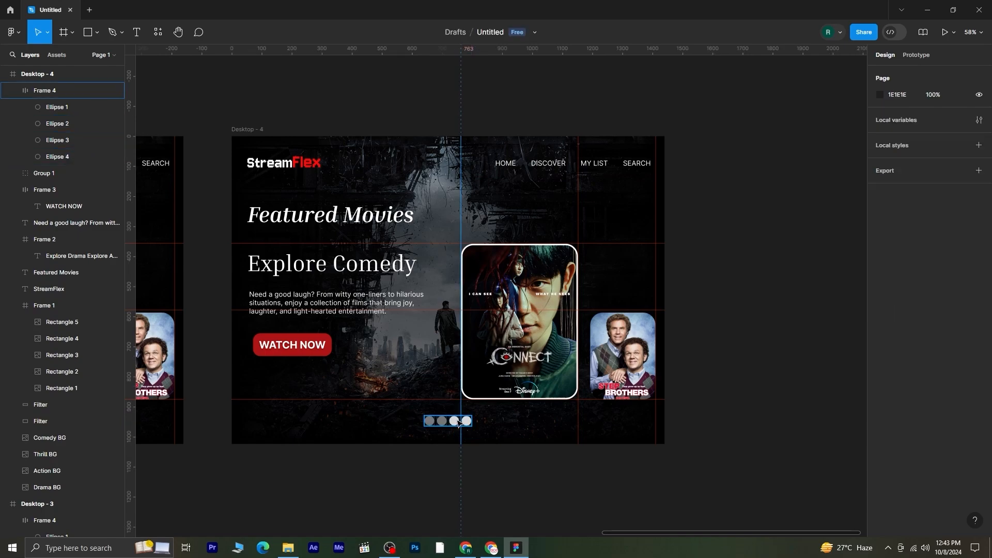
left_click(455, 424)
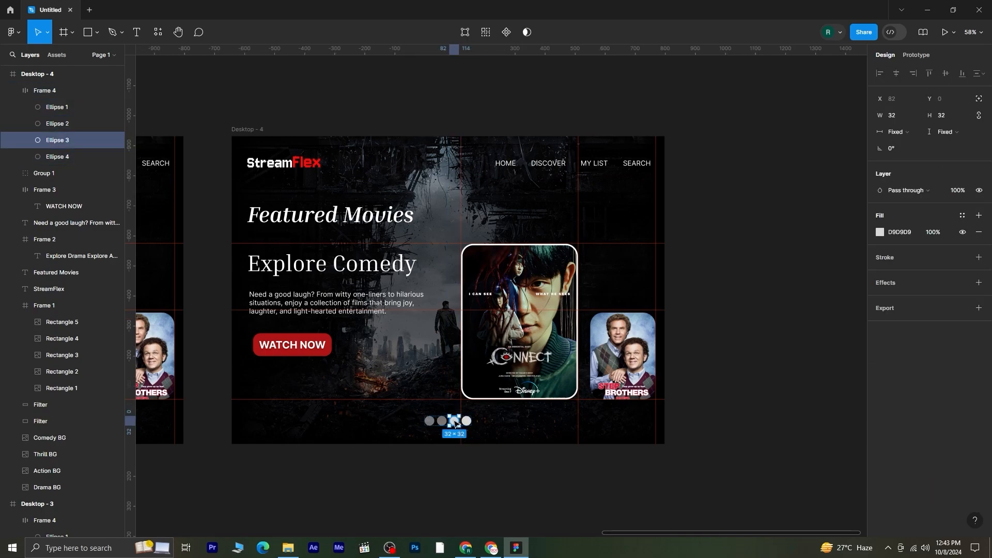
left_click(957, 195)
left_click(598, 483)
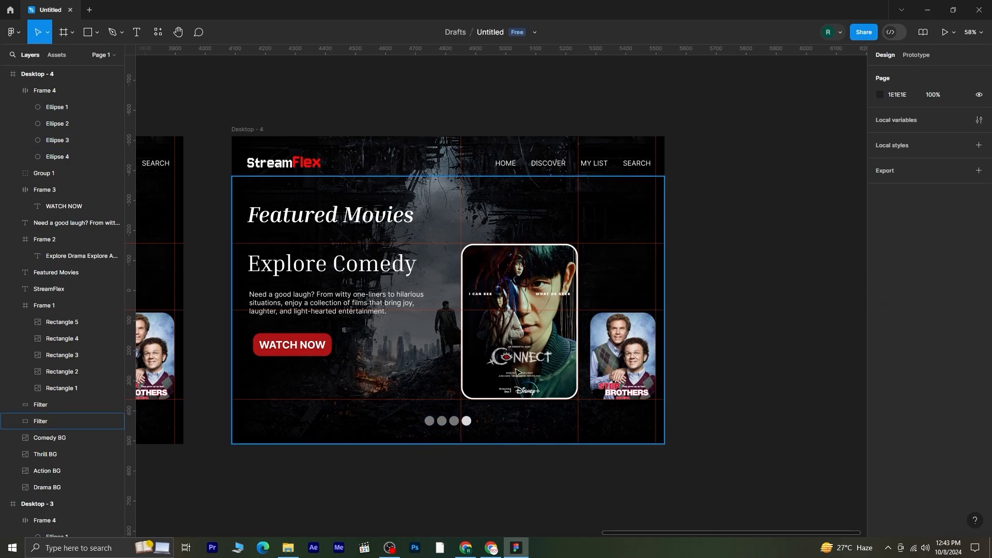
Shrink the Connect poster, Rectangle 3 in Desktop - 4, to 225 × 300, keeping its lower-left corner in place
left_click(538, 322)
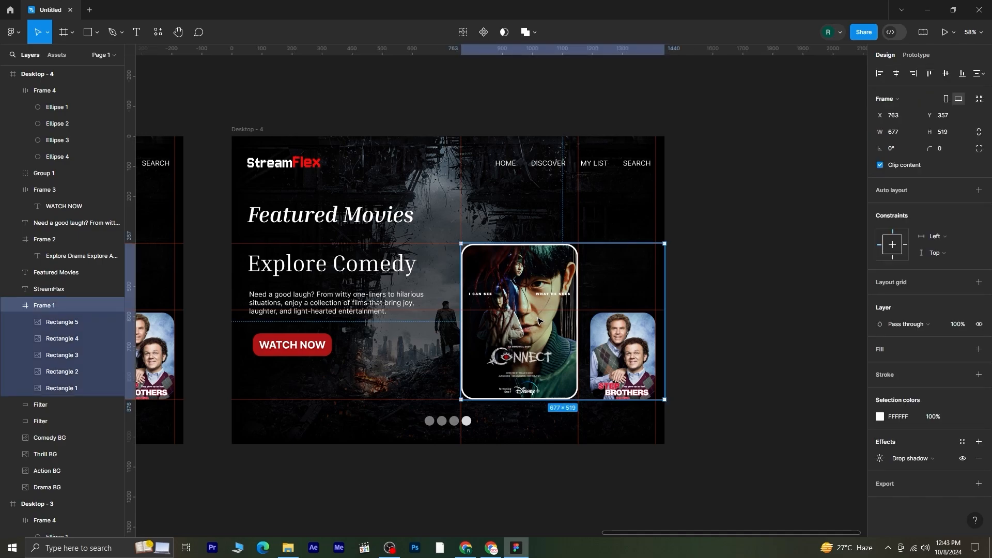
left_click(553, 344)
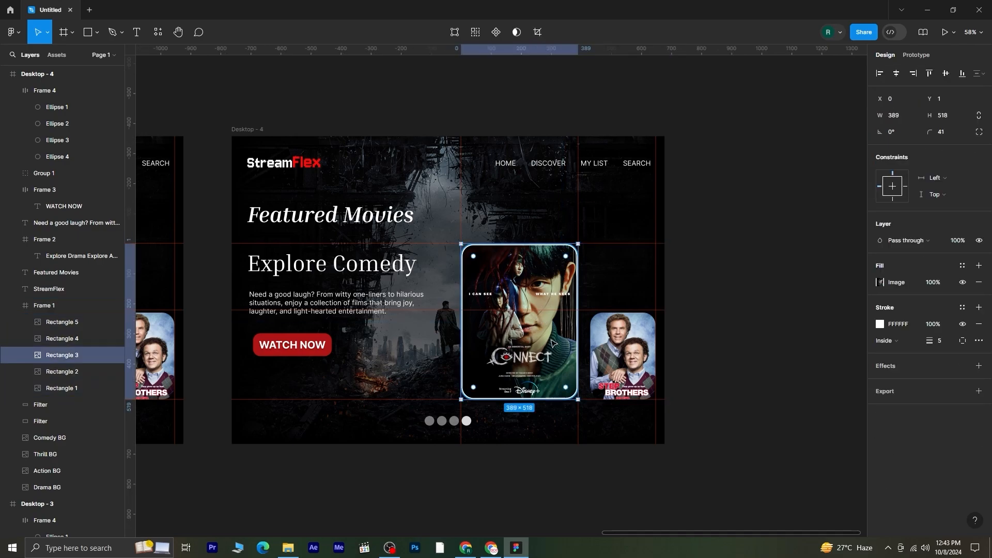
left_click_drag(579, 245, 529, 314)
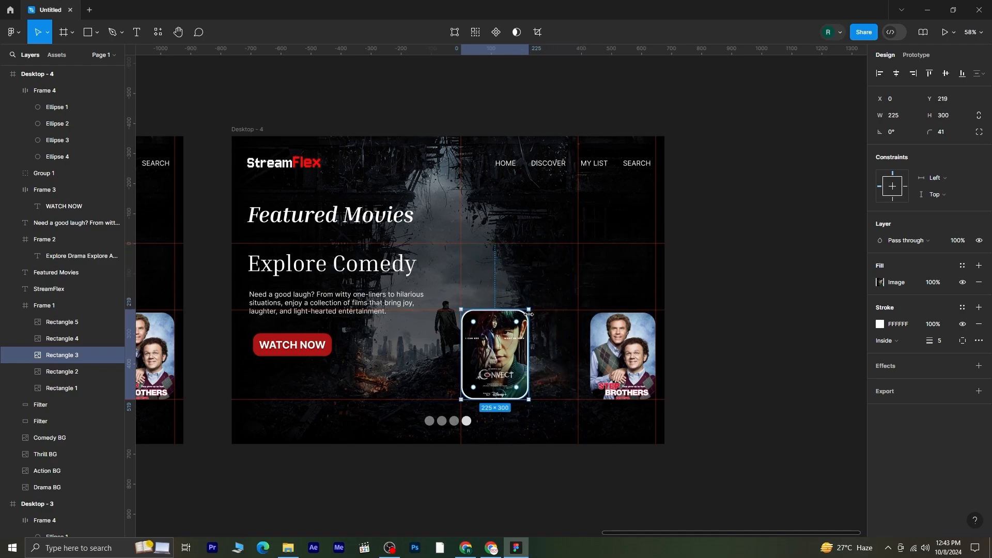
Shift Rectangles 1, 2 and 3 together about 278 px left, until the Connect poster lies outside Frame 1's visible area
left_click(76, 387, "shift")
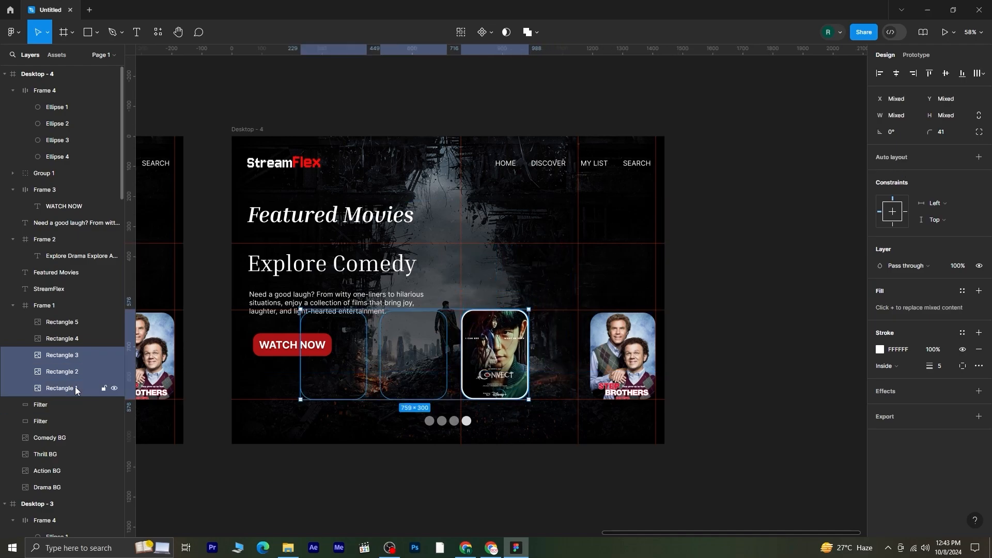
key("Left")
key("Left")
key("Left")
key("Left")
key("Left")
key("Left")
key("Left")
key("Left")
key("Left")
key("Left")
key("Left")
key("Left")
key("Left")
key("Left")
key("Left")
key("Left")
key("Left")
key("Left")
key("Left")
key("Left")
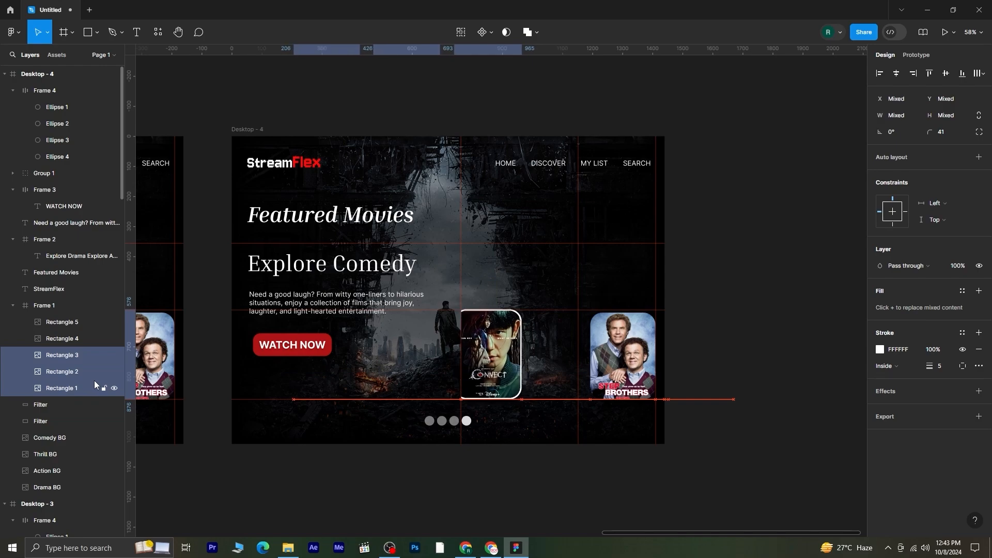
key("Left")
key("Left")
key("Left")
key("Left")
key("Left")
key("Left")
key("Left")
key("Left")
key("Left")
key("Left")
key("Left")
key("Left")
key("Left")
key("Left")
key("Left")
key("Left")
key("Left")
key("Left")
key("Left")
key("Left")
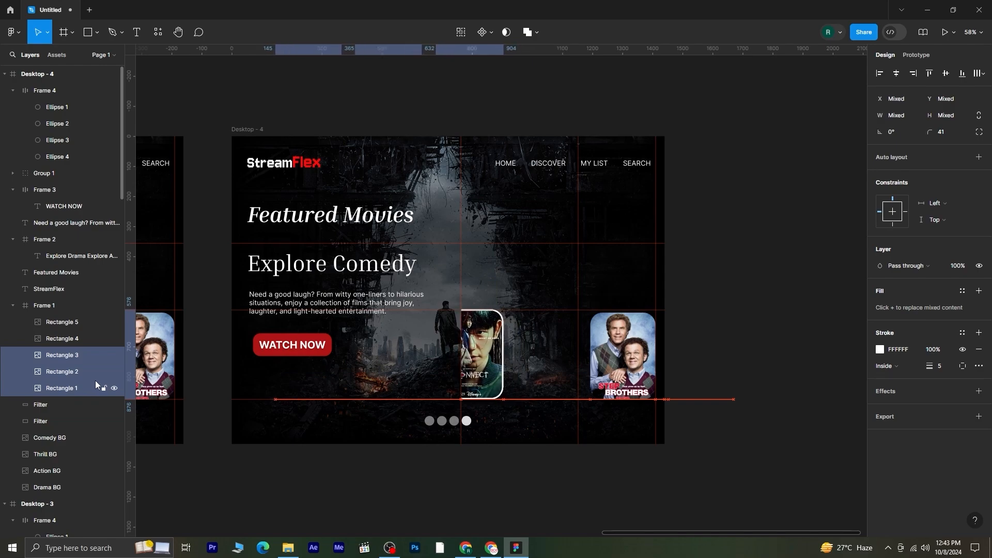
key("Left")
key("Left")
key("Left")
key("Left")
key("Left")
key("Left")
key("Left")
key("Left")
key("Left")
key("Left")
key("Left")
key("Left")
key("Left")
key("Left")
key("Left")
key("Left")
key("Left")
key("Left")
key("Left")
key("Left")
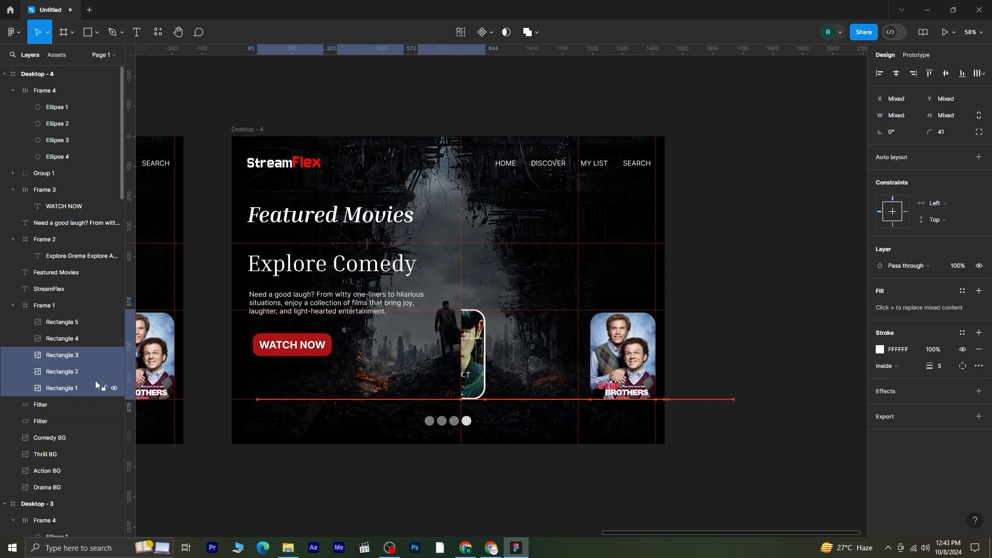
key("Left")
key("Left")
key("Left")
key("Left")
key("Left")
key("Left")
key("Left")
key("Left")
key("Left")
key("Left")
key("Left")
key("Left")
key("Left")
key("Left")
key("Left")
key("Left")
key("Left")
key("Left")
key("Left")
key("Left")
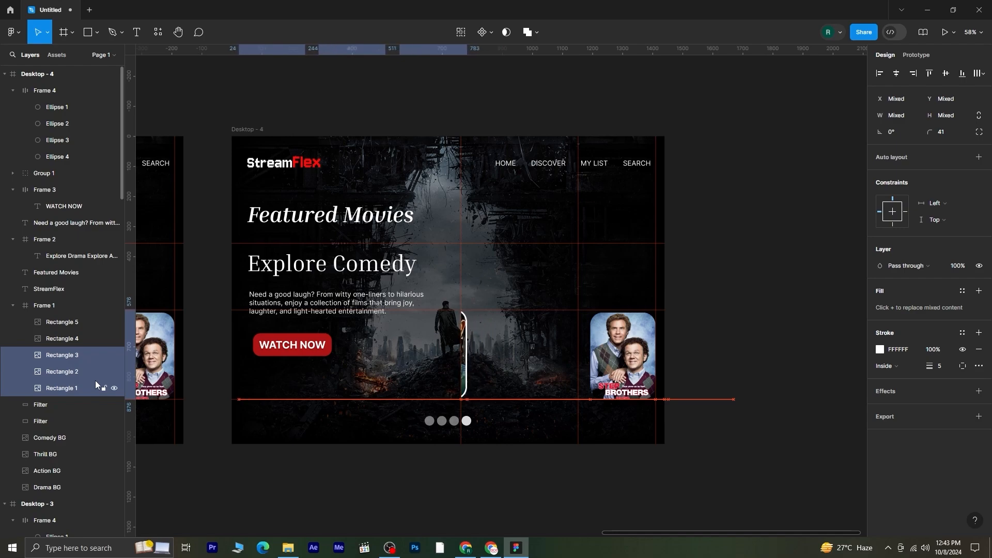
key("Left")
key("Left")
key("Left")
key("Left")
key("Left")
key("Left")
key("Left")
key("Left")
key("Left")
key("Left")
key("Left")
key("Left")
key("Left")
key("Left")
key("Left")
key("Left")
key("Left")
key("Left")
key("Left")
key("Left")
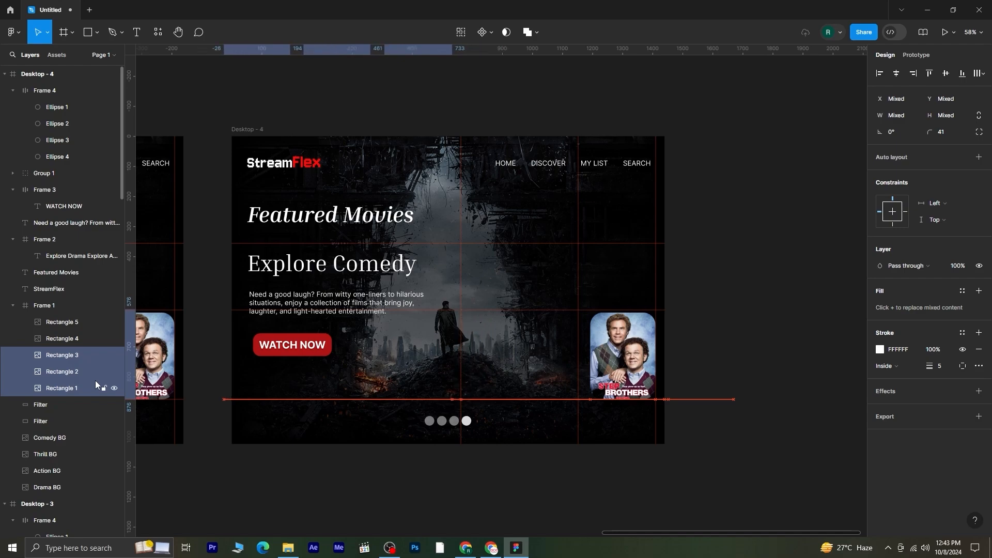
key("Left")
key("Left")
key("Left")
key("Left")
key("Left")
key("Left")
key("Left")
key("Left")
key("Left")
key("Left")
key("Left")
key("Left")
key("Left")
key("Left")
key("Left")
key("Left")
key("Left")
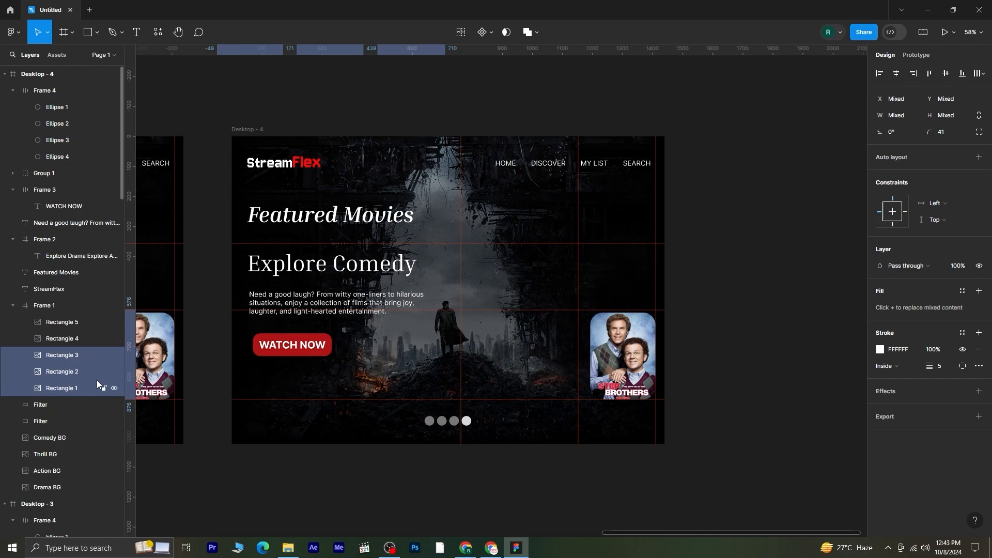
Shift Rectangles 4 and 5 of Desktop - 4 together 258 px left, putting the Step Brothers poster at X 172
left_click(624, 365)
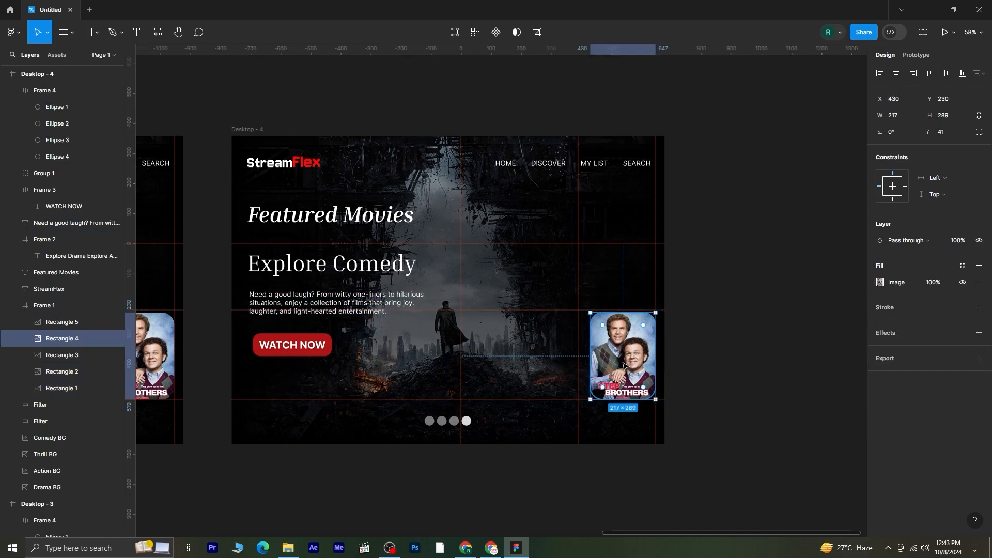
left_click(83, 325, "shift")
key("Left")
key("Left")
key("Left")
key("Left")
key("Left")
key("Left")
key("Left")
key("Left")
key("Left")
key("Left")
key("Left")
key("Left")
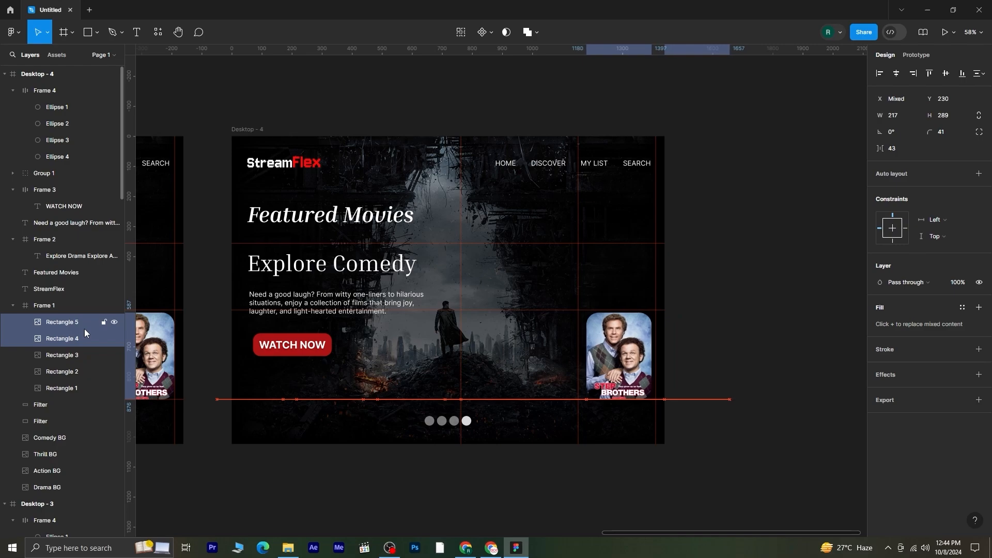
key("Left")
key("Left")
key("Left")
key("Left")
key("Left")
key("Left")
key("Left")
key("Left")
key("Left")
key("Left")
key("Left")
key("Left")
key("Left")
key("Left")
key("Left")
key("Left")
key("Left")
key("Left")
key("Left")
key("Left")
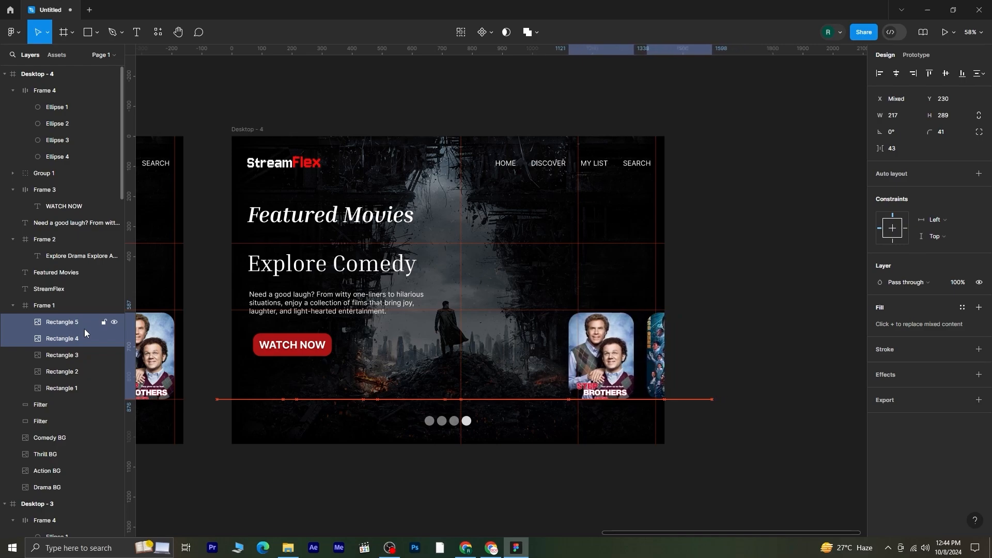
key("Left")
key("Left")
key("Left")
key("Left")
key("Left")
key("Left")
key("Left")
key("Left")
key("Left")
key("Left")
key("Left")
key("Left")
key("Left")
key("Left")
key("Left")
key("Left")
key("Left")
key("Left")
key("Left")
key("Left")
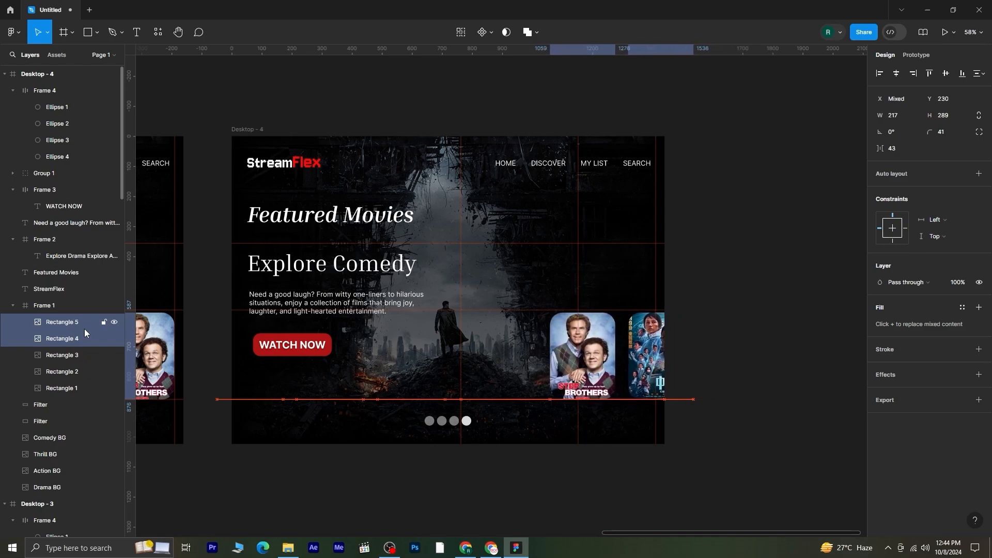
key("Left")
key("Left")
key("Left")
key("Left")
key("Left")
key("Left")
key("Left")
key("Left")
key("Left")
key("Left")
key("Left")
key("Left")
key("Left")
key("Left")
key("Left")
key("Left")
key("Left")
key("Left")
key("Left")
key("Left")
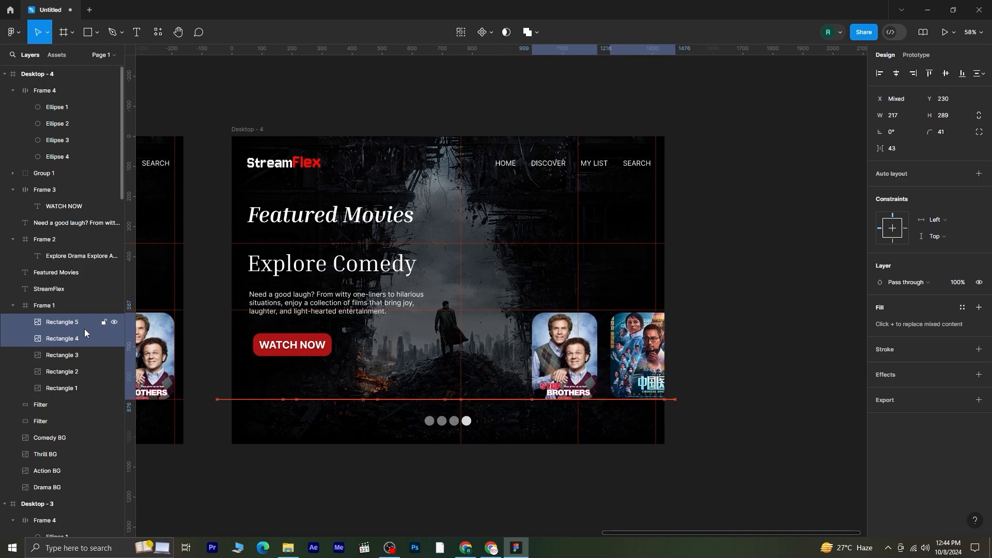
key("Left")
key("Left")
key("Left")
key("Left")
key("Left")
key("Left")
key("Left")
key("Left")
key("Left")
key("Left")
key("Left")
key("Left")
key("Left")
key("Left")
key("Left")
key("Left")
key("Left")
key("Left")
key("Left")
key("Left")
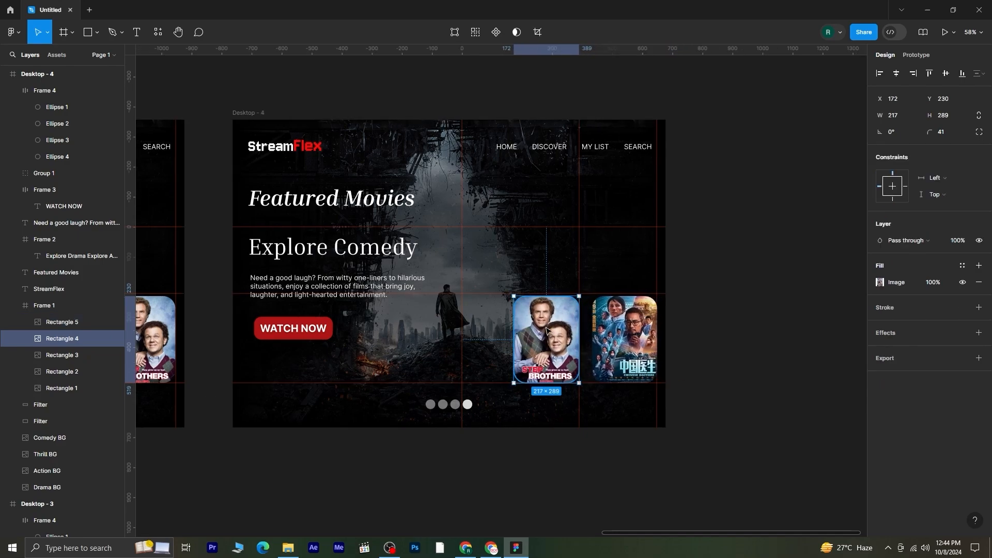
Enlarge the Step Brothers poster in Desktop - 4 to 389 × 518.07, keeping its lower-right corner in place
double_click(515, 296)
left_click_drag(503, 283, 460, 252)
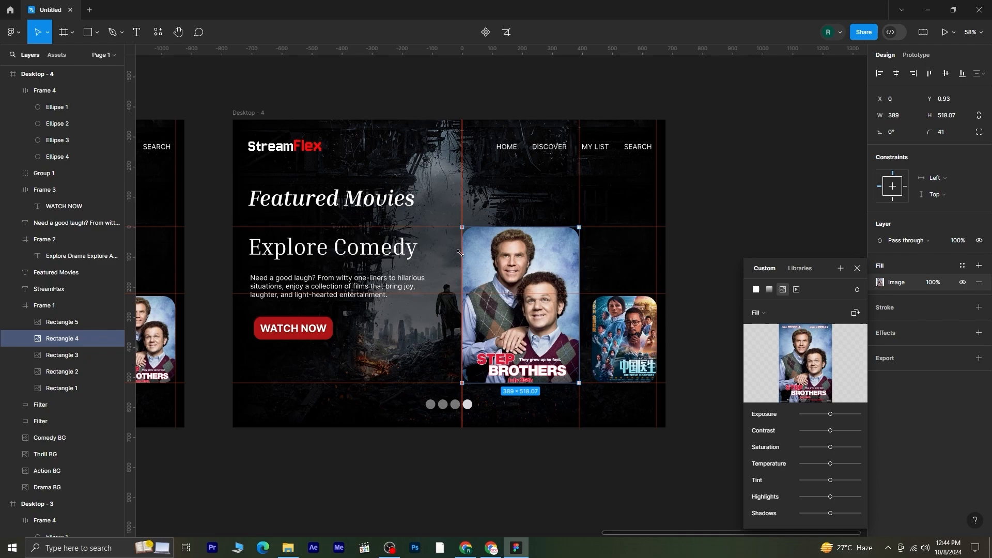
left_click(857, 268)
Give the enlarged Step Brothers poster a thick inside stroke in white, FFFFFF, like the other featured posters
left_click(979, 307)
left_click(880, 324)
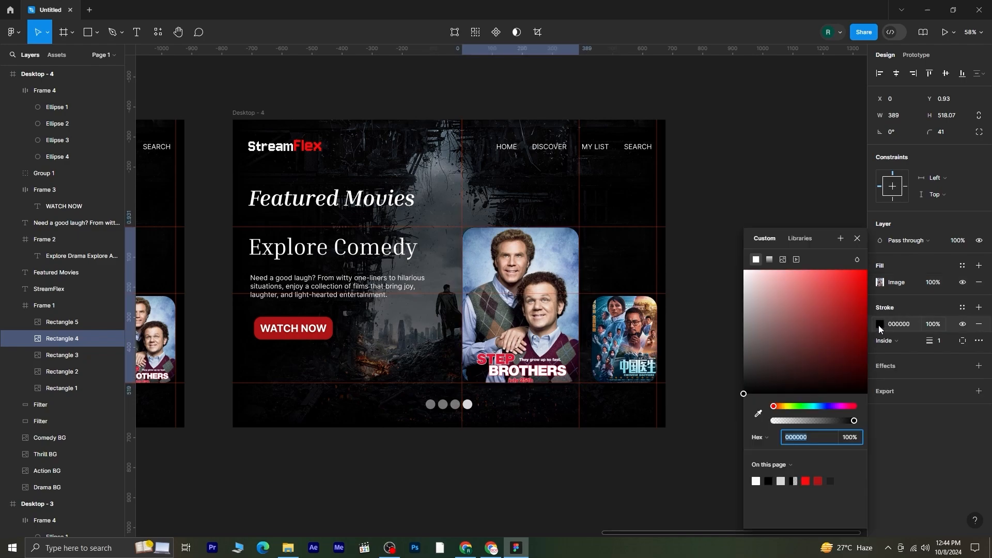
left_click(858, 238)
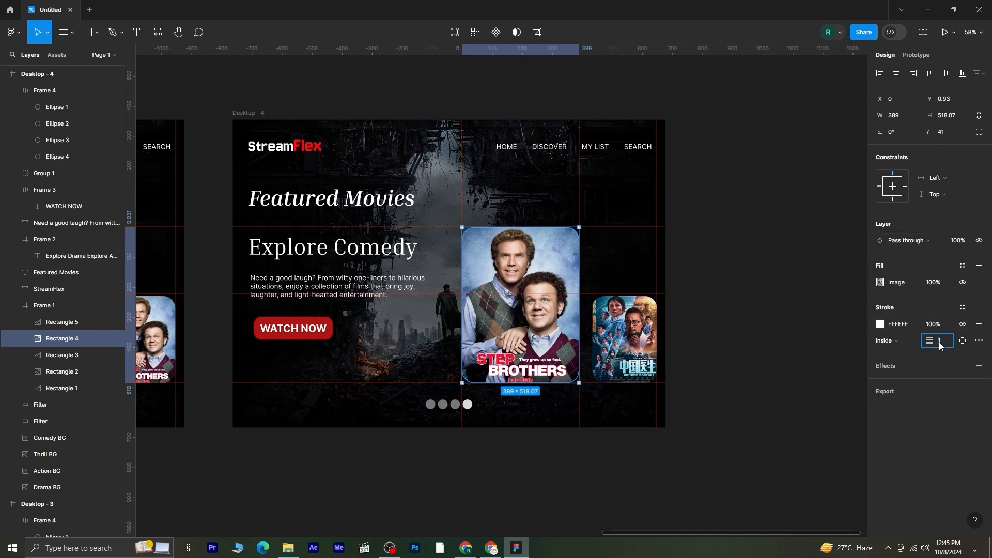
left_click(600, 467)
In Desktop - 3, set the Action BG layer to 0% opacity and the Thrill BG layer to 100%
scroll(600, 467, "down", 5)
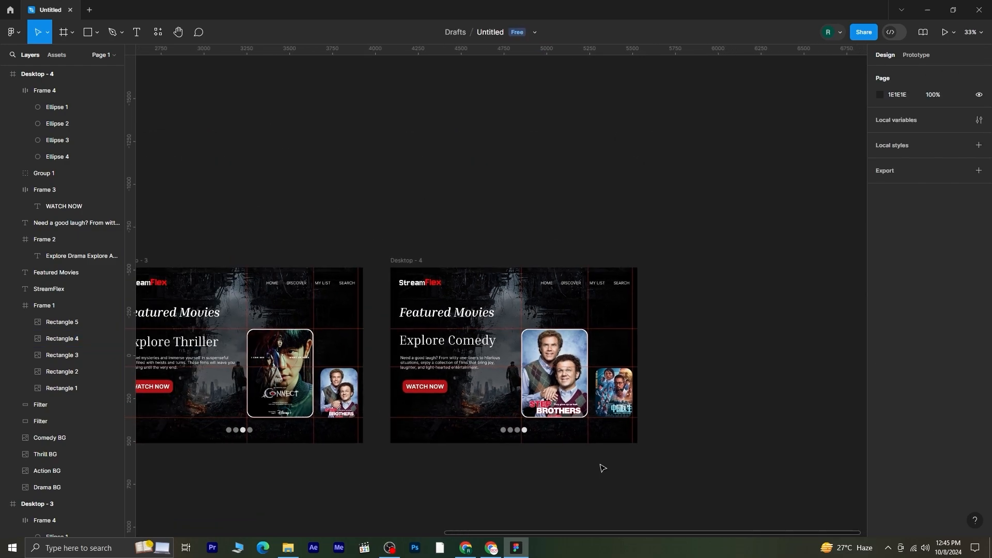
scroll(602, 468, "down", 3)
scroll(470, 487, "down", 2)
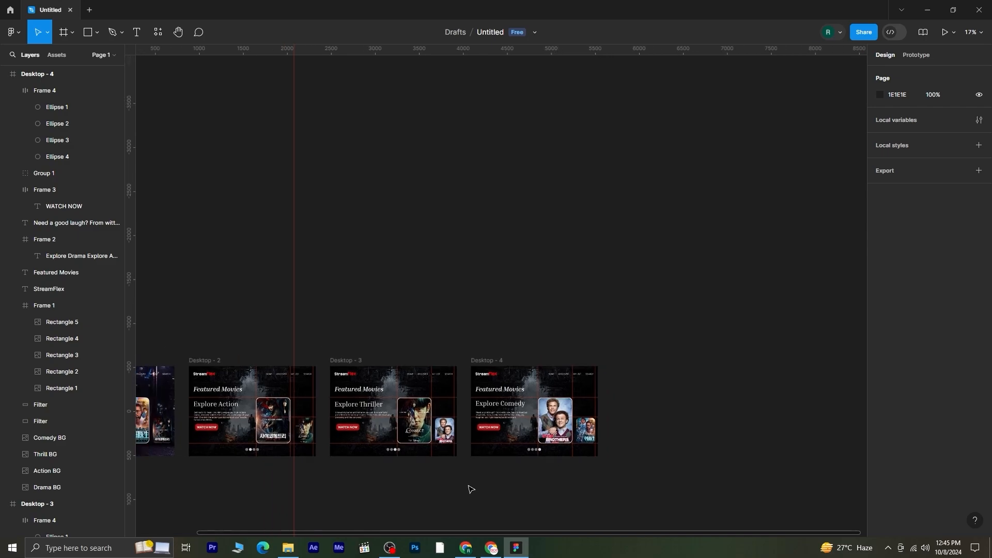
left_click_drag(429, 483, 520, 384)
left_click(460, 272)
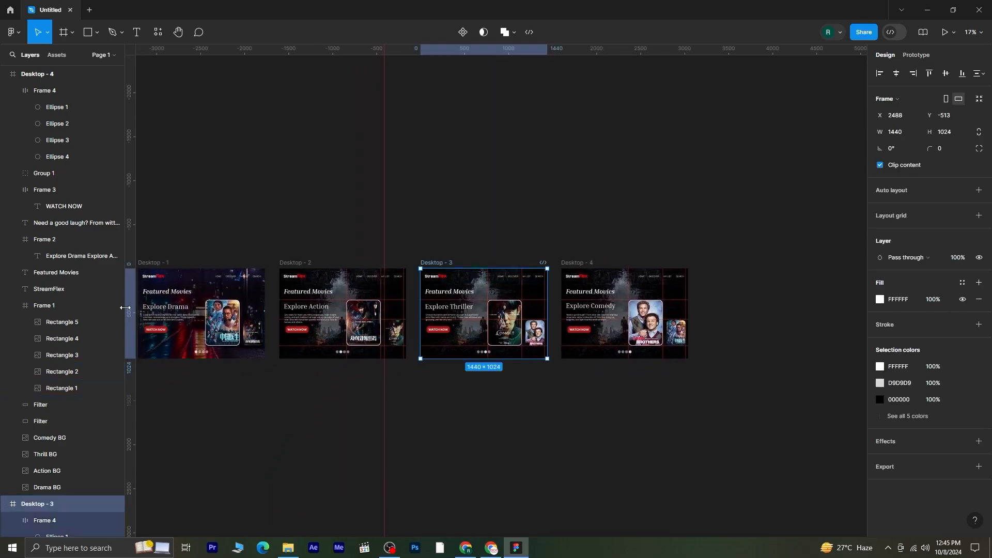
scroll(98, 493, "down", 10)
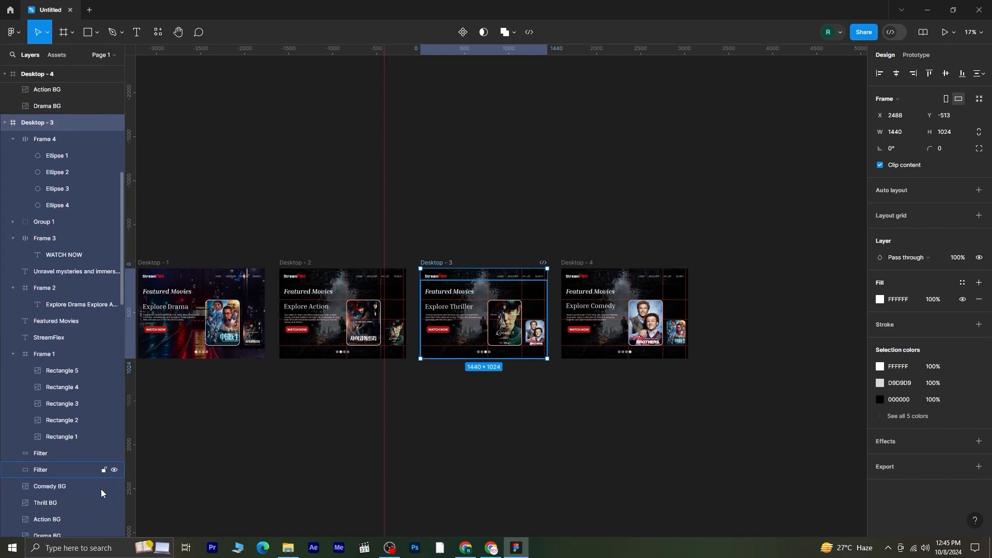
left_click(231, 441)
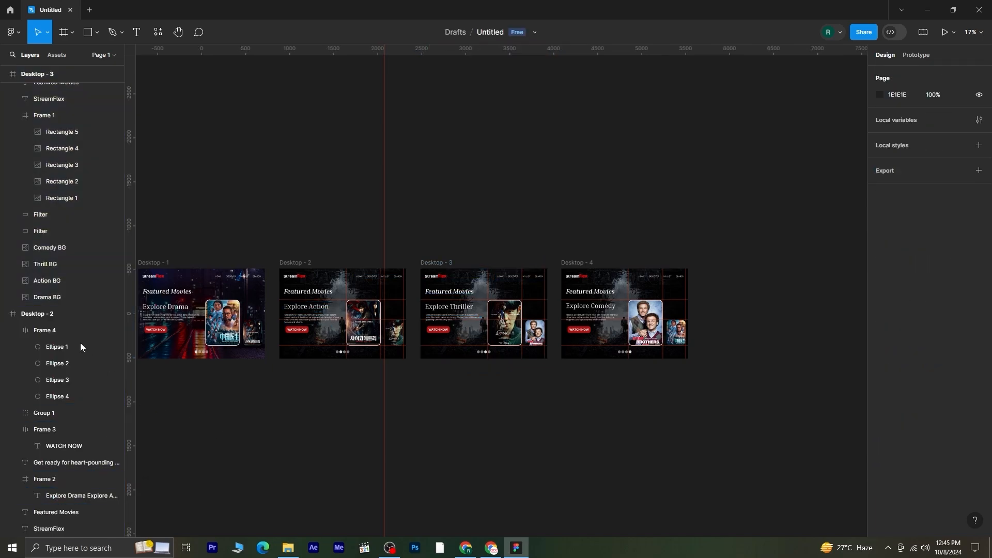
left_click(57, 274)
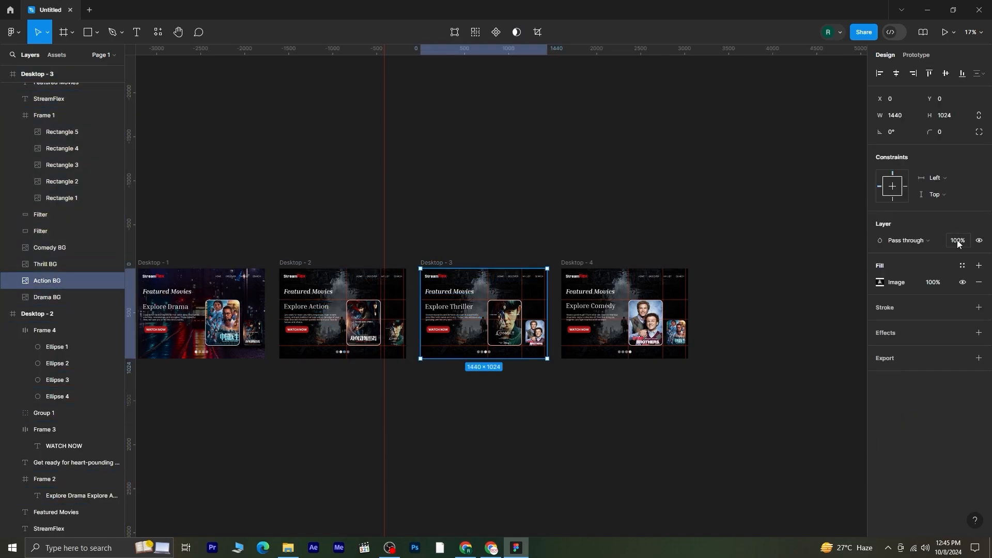
left_click_drag(957, 244, 658, 239)
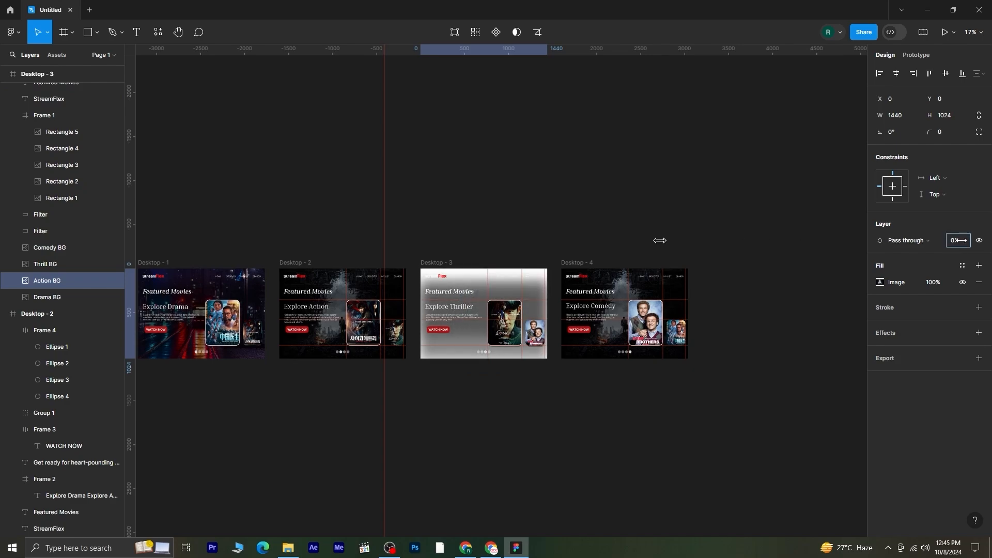
left_click(78, 264)
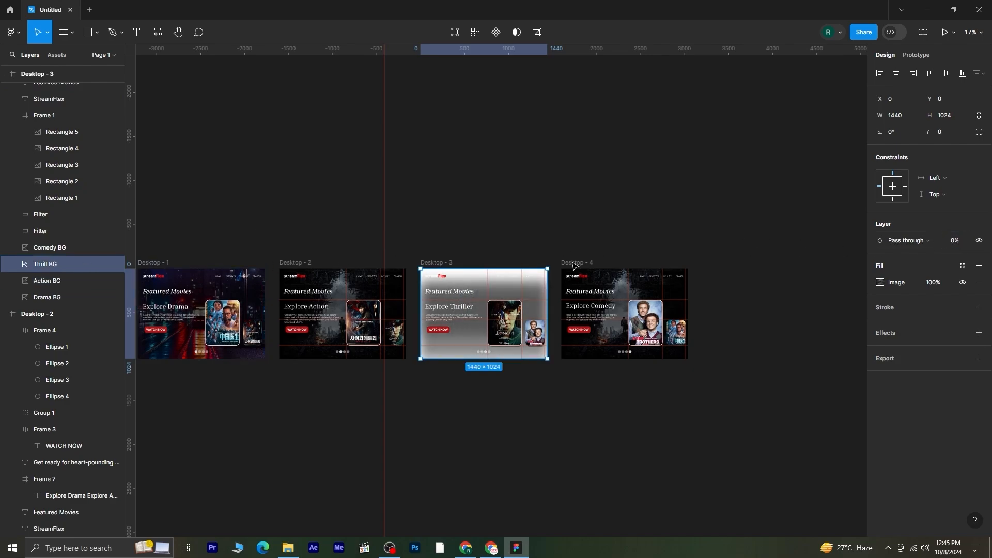
left_click_drag(954, 236, 219, 241)
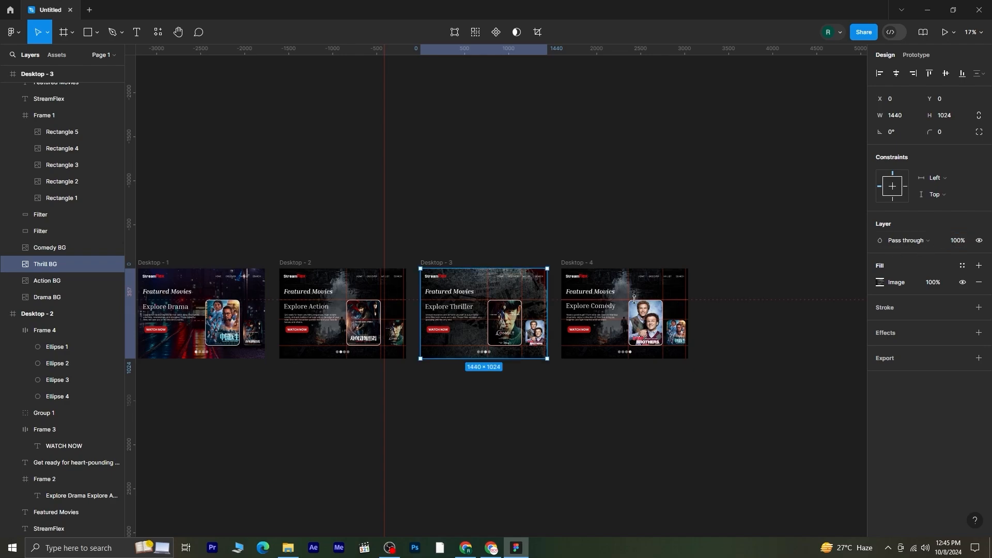
In Desktop - 4, set the Action BG layer to 0% opacity and raise the Comedy BG layer's opacity to show the brick wall
left_click(618, 278)
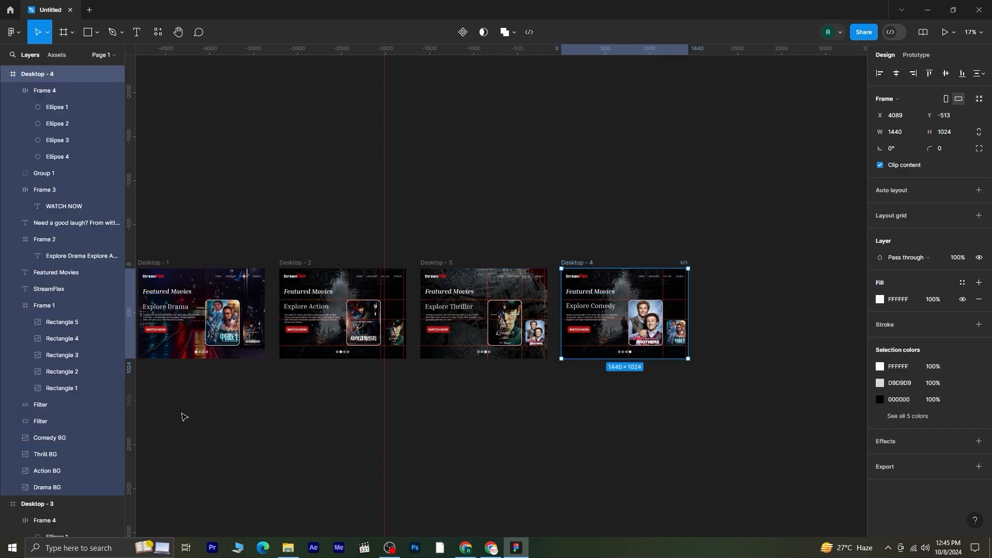
left_click(31, 470)
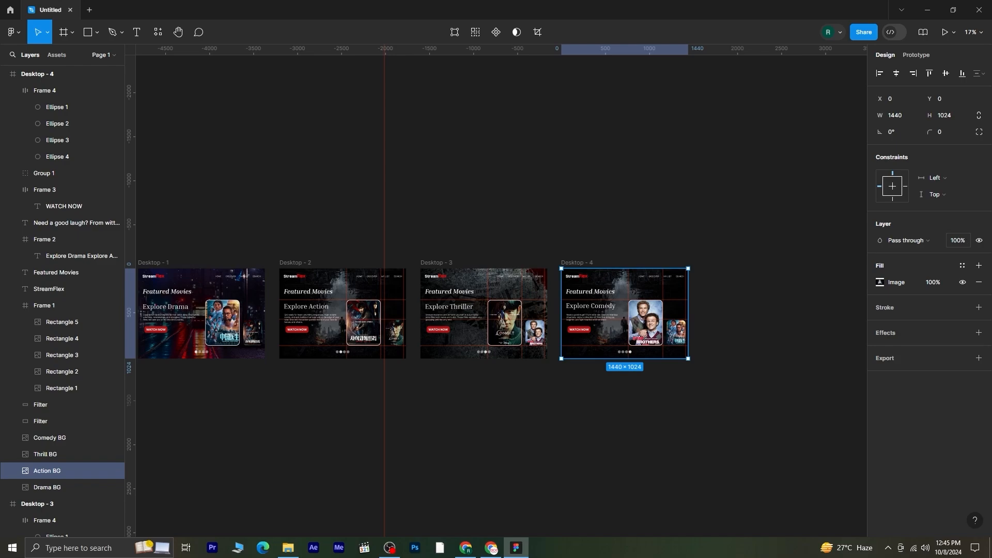
key("0")
key("0")
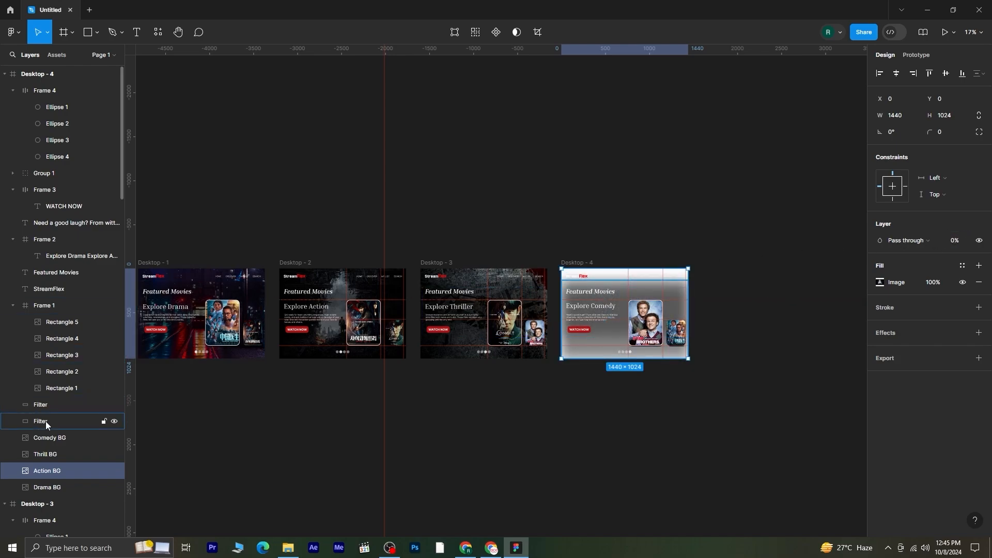
left_click(47, 438)
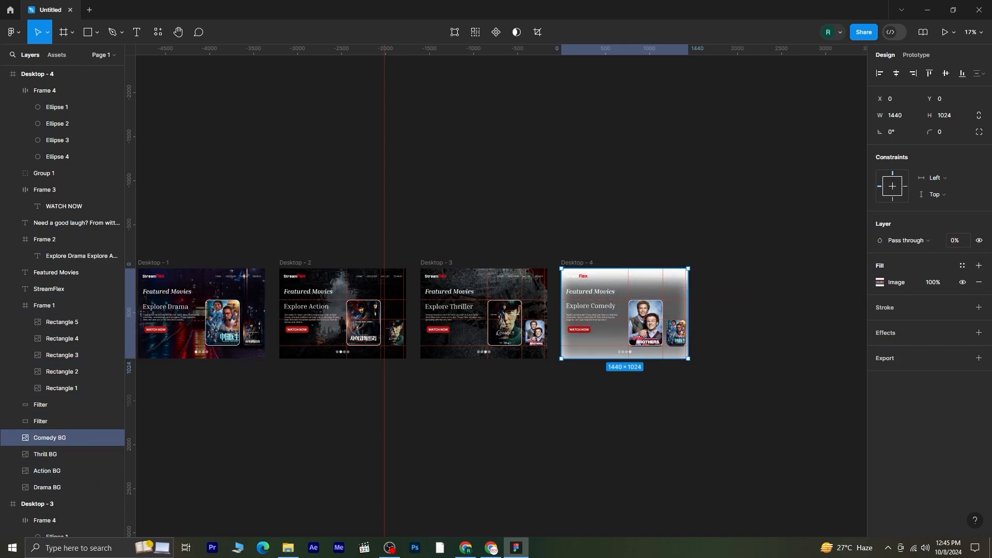
left_click(583, 425)
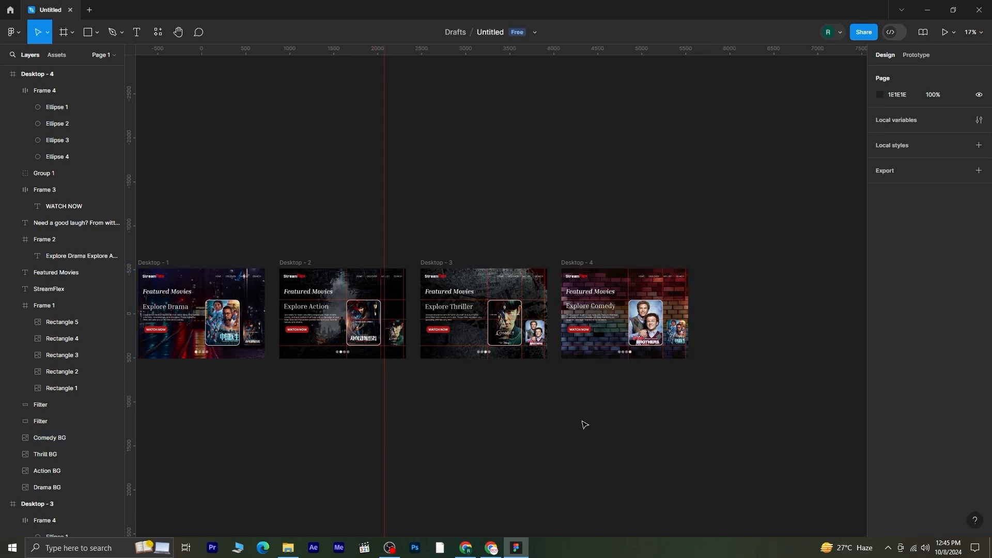
Add a prototype connection from the small poster, Rectangle 2 in Desktop - 1, to the Desktop - 2 frame
left_click_drag(478, 445, 526, 387)
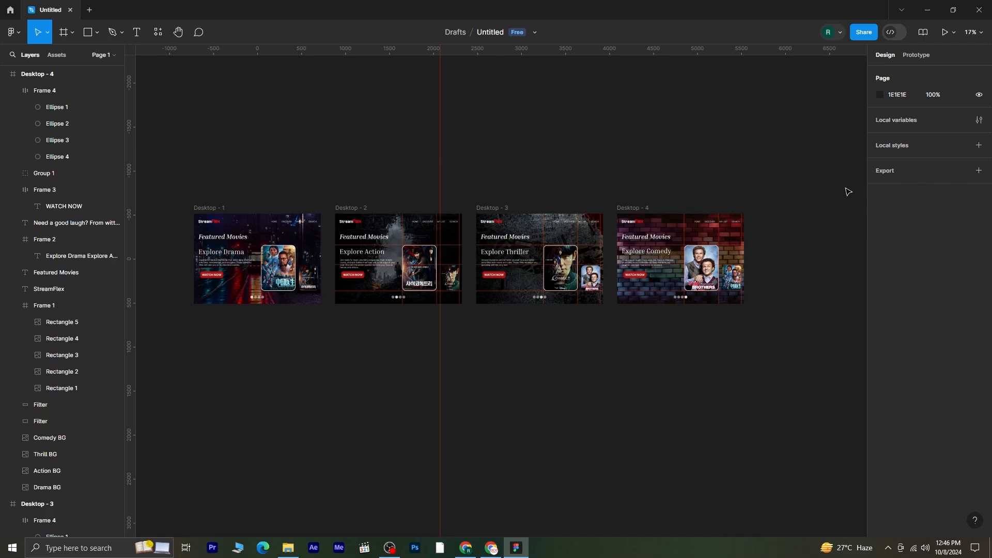
left_click(913, 56)
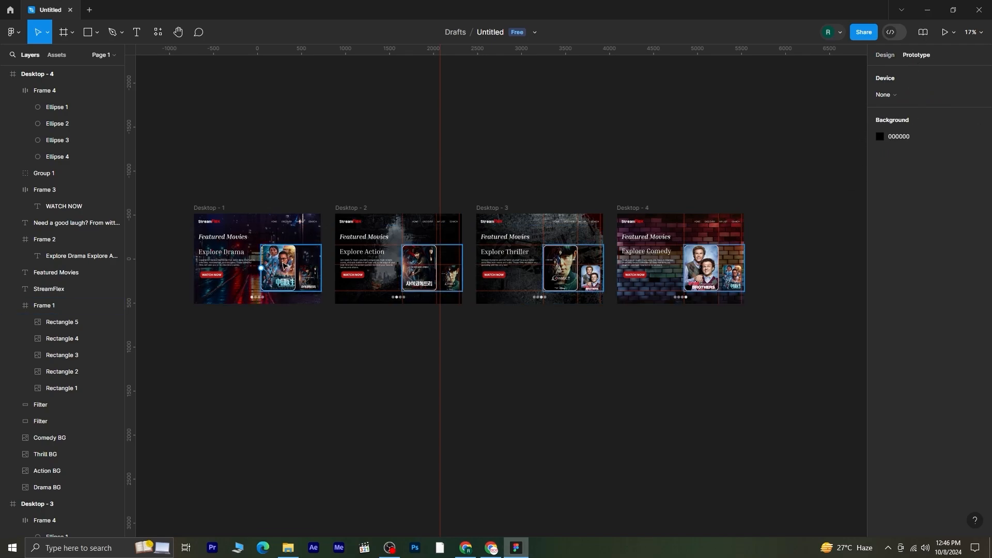
scroll(432, 351, "up", 2)
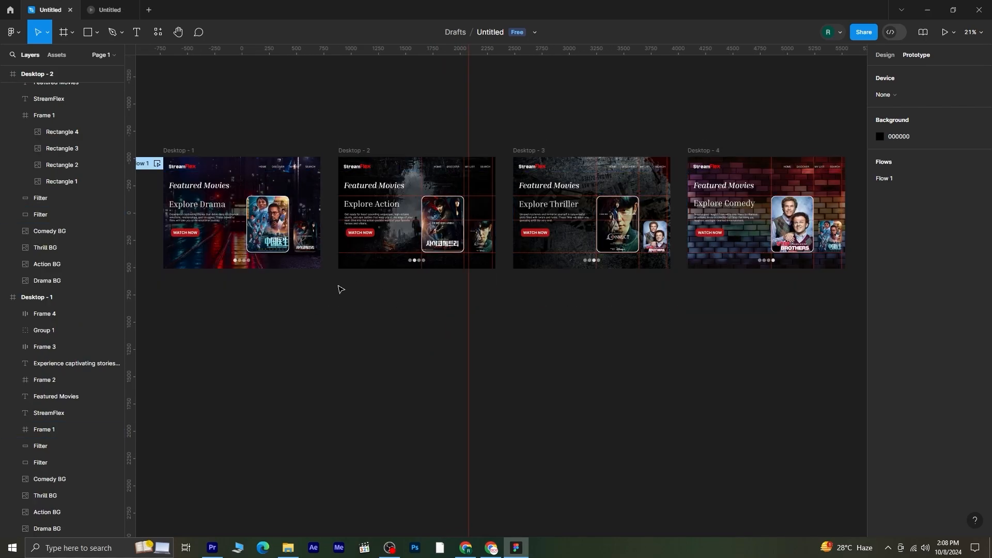
scroll(323, 273, "up", 3)
scroll(322, 273, "up", 3)
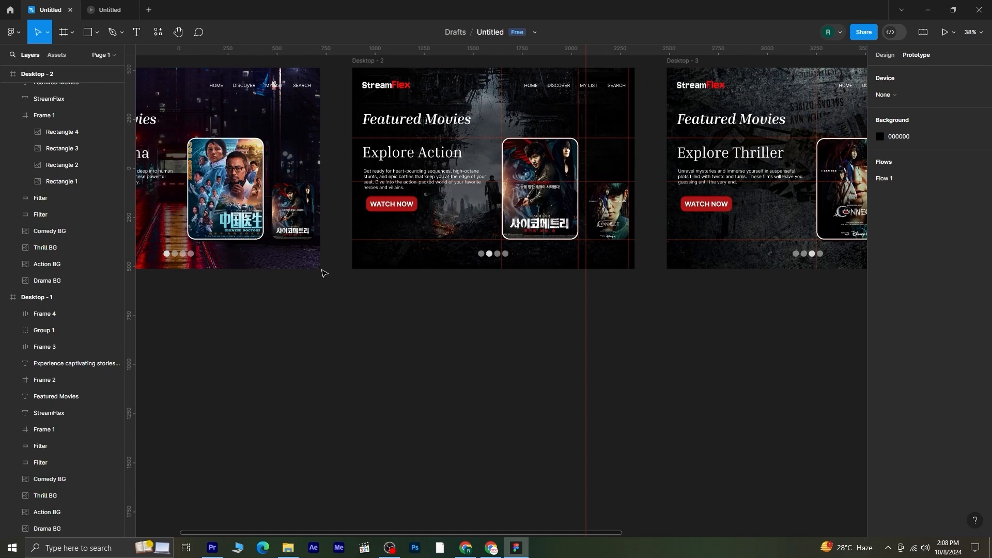
left_click(299, 211)
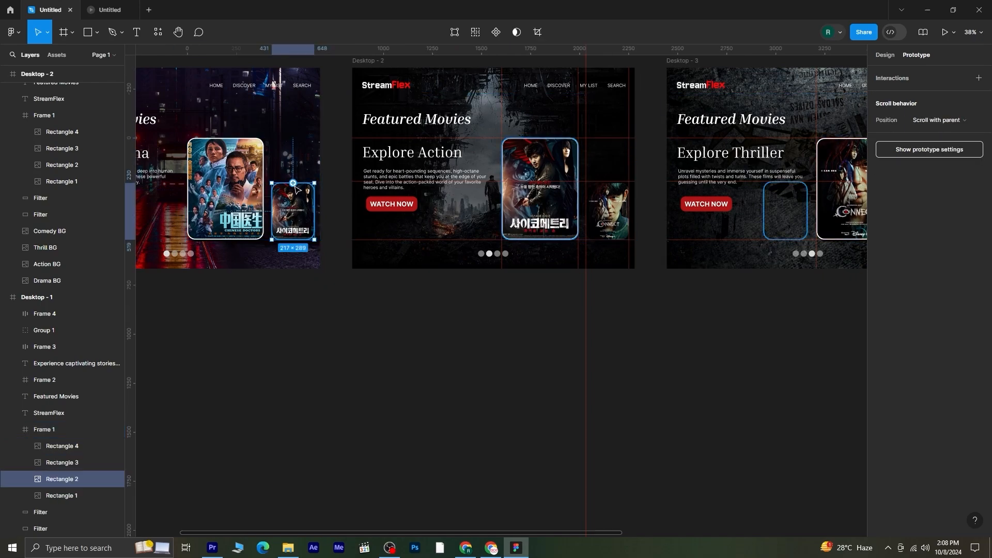
left_click_drag(293, 184, 437, 181)
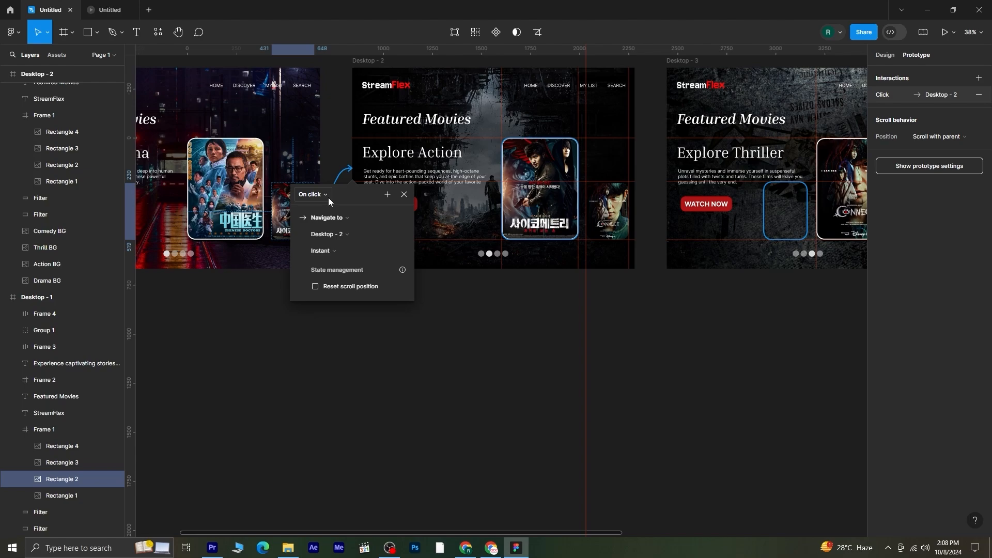
Set the Desktop - 1 to Desktop - 2 interaction to Smart animate with a duration of 500 ms
left_click(324, 251)
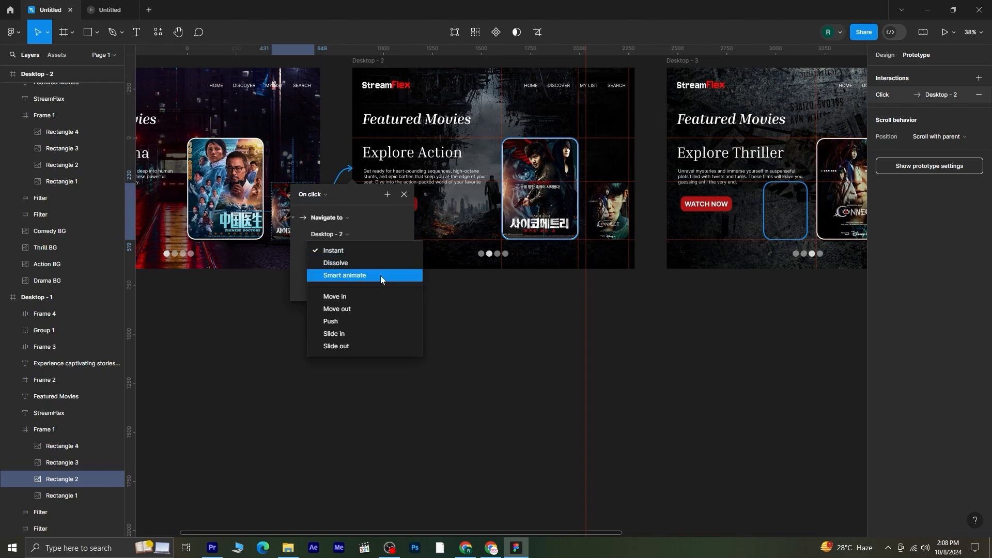
left_click(381, 275)
left_click(366, 268)
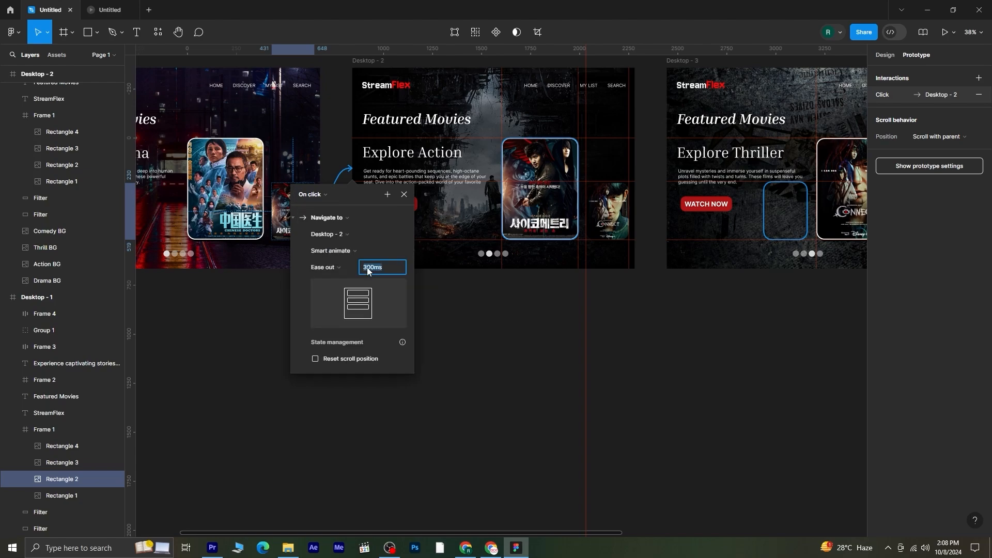
type("5")
left_click(403, 328)
left_click(404, 195)
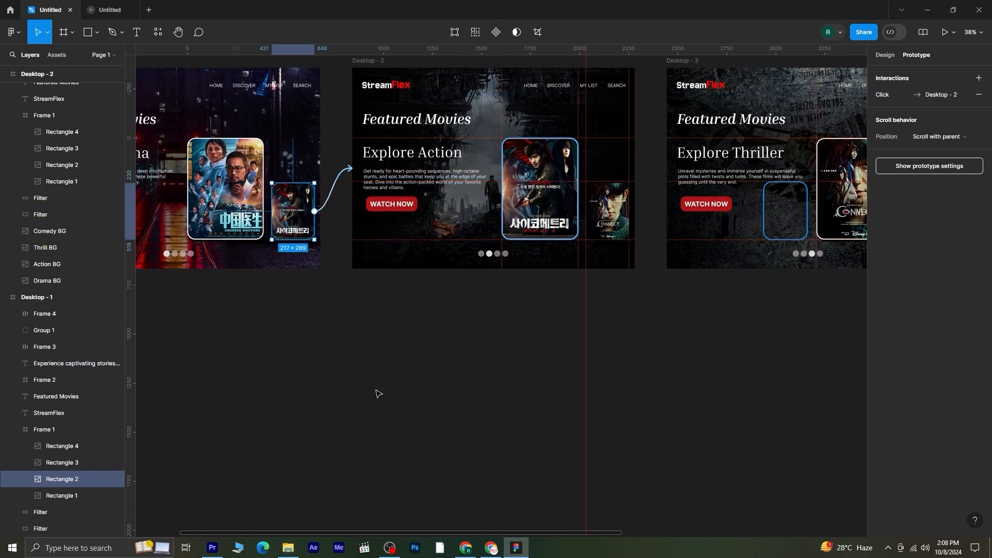
Link the small Connect poster, Rectangle 3 in Desktop - 2, to Desktop - 3 on click with Smart animate, Ease out, 500 ms
left_click_drag(653, 326, 392, 360)
left_click(366, 253)
left_click(364, 253)
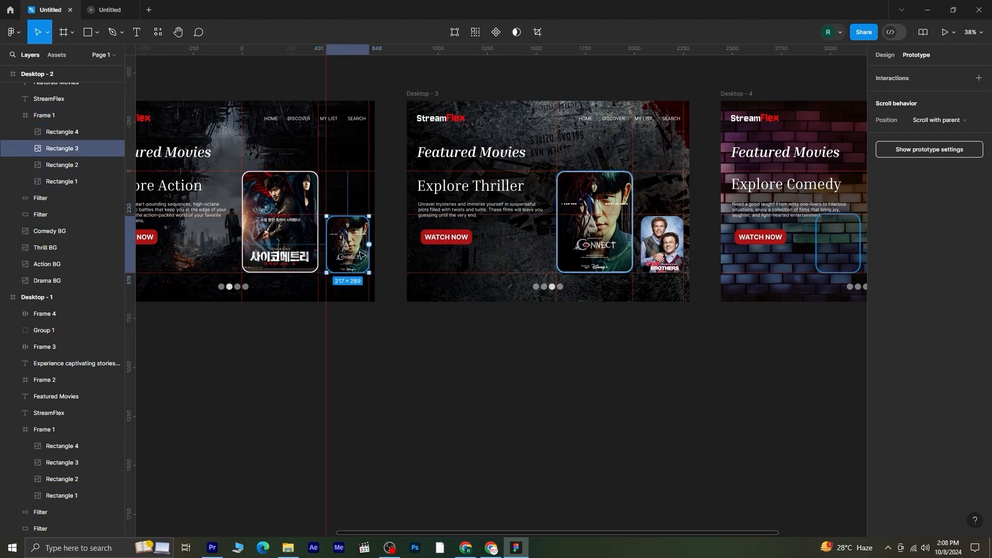
left_click_drag(410, 227, 420, 220)
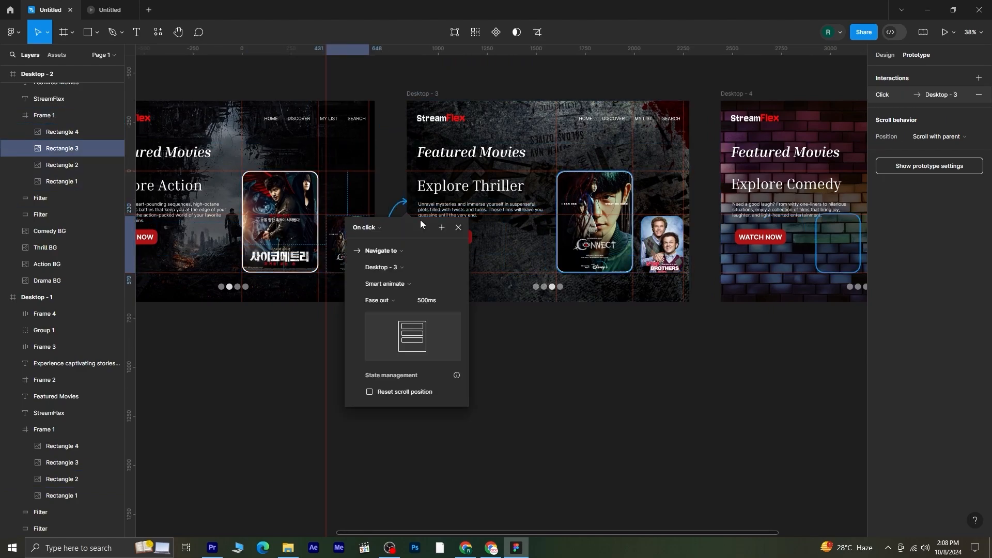
left_click(459, 229)
Link the small Step Brothers poster, Rectangle 4 in Desktop - 3, to Desktop - 4 on click with Smart animate, Ease out, 500 ms
left_click_drag(697, 322, 418, 314)
left_click(395, 241)
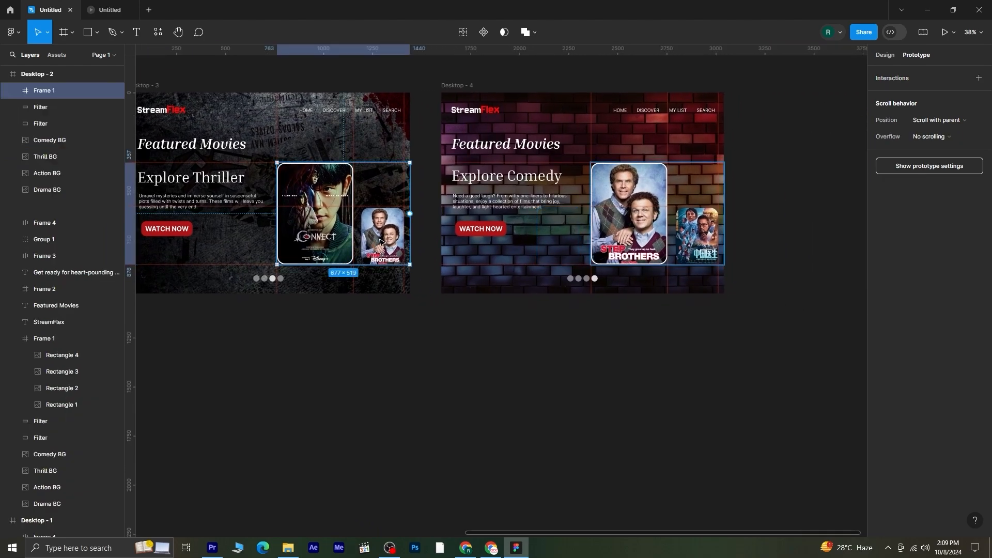
left_click_drag(405, 236, 466, 201)
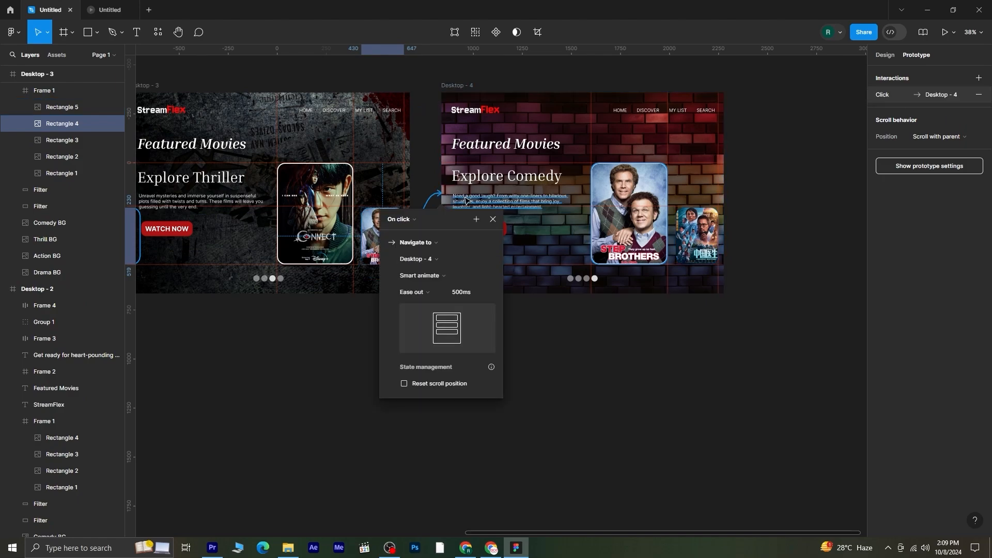
left_click(493, 220)
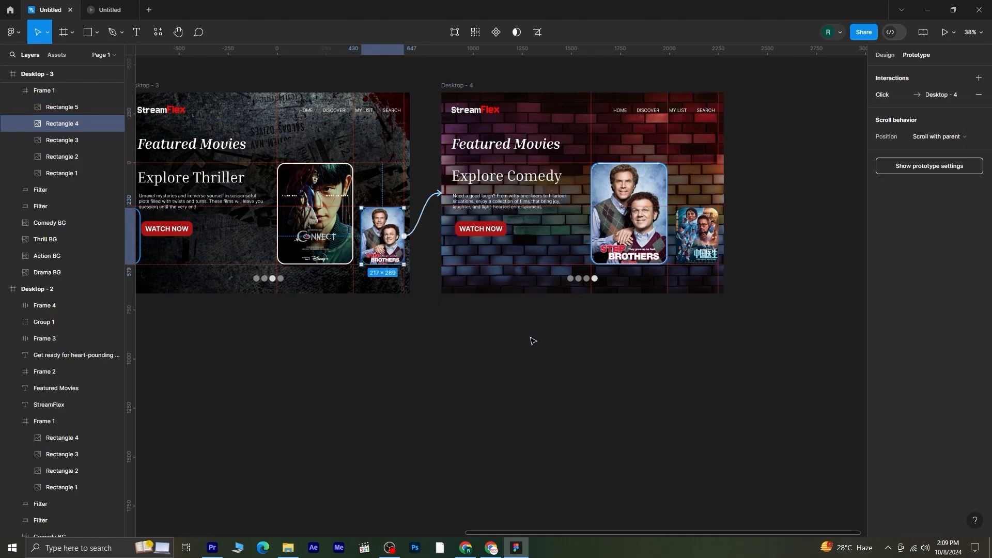
Link the small poster, Rectangle 5 in Desktop - 4, back to Desktop - 1 on click with the Instant animation
scroll(533, 341, "down", 3)
scroll(425, 373, "down", 1)
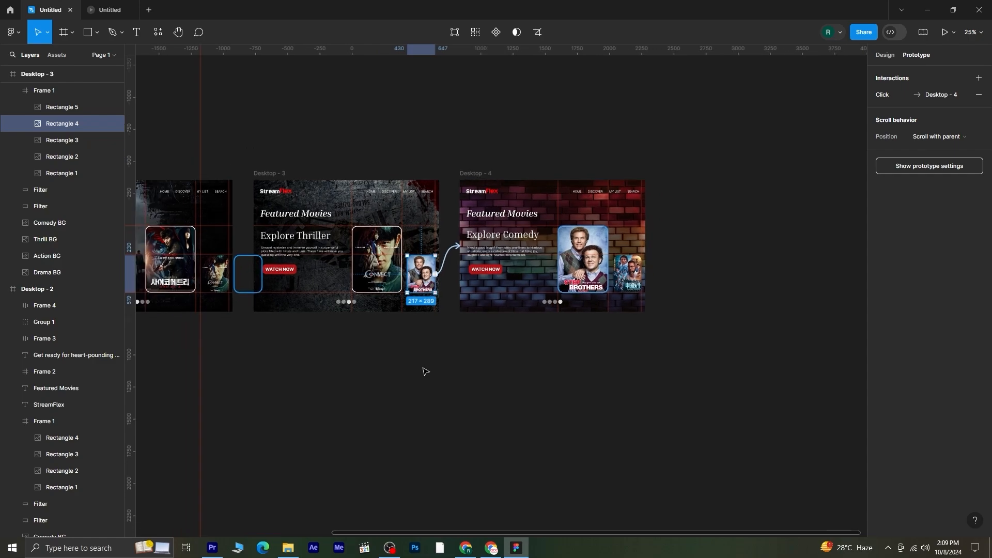
left_click_drag(349, 395, 548, 341)
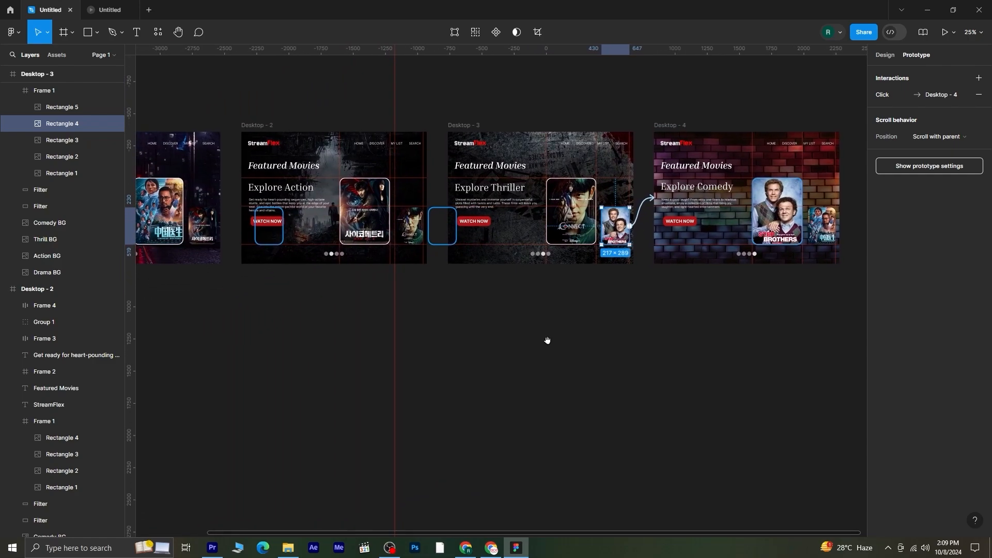
left_click(828, 227)
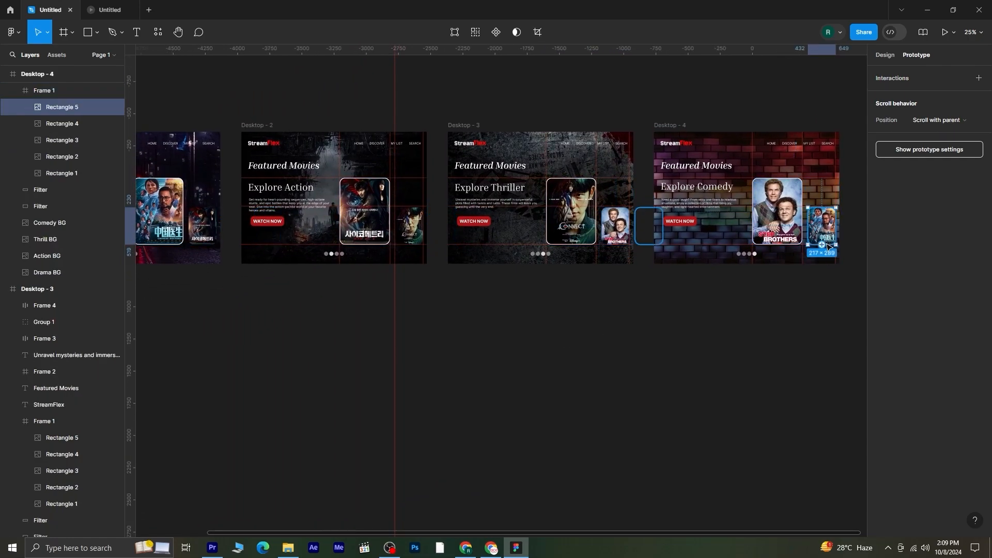
left_click_drag(836, 226, 216, 218)
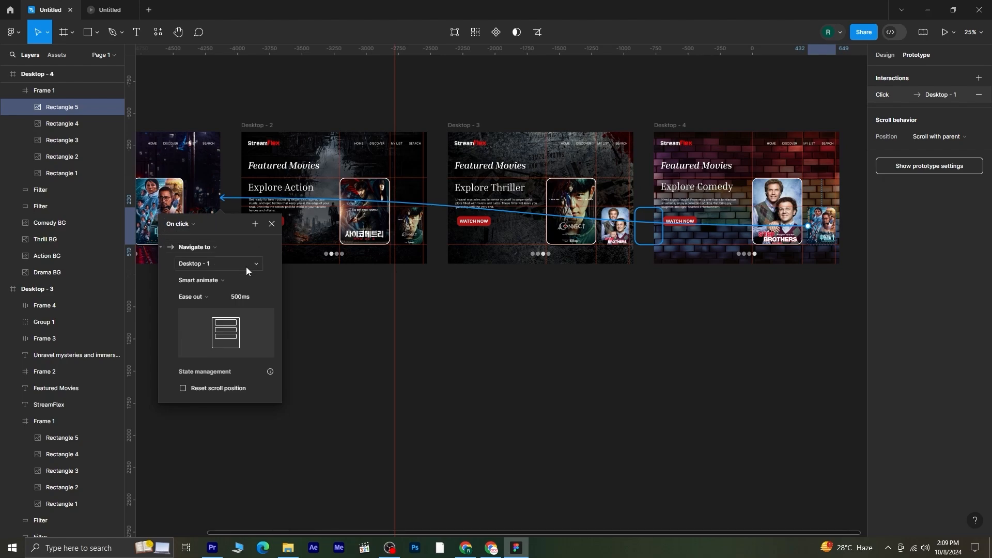
left_click(201, 280)
left_click(212, 256)
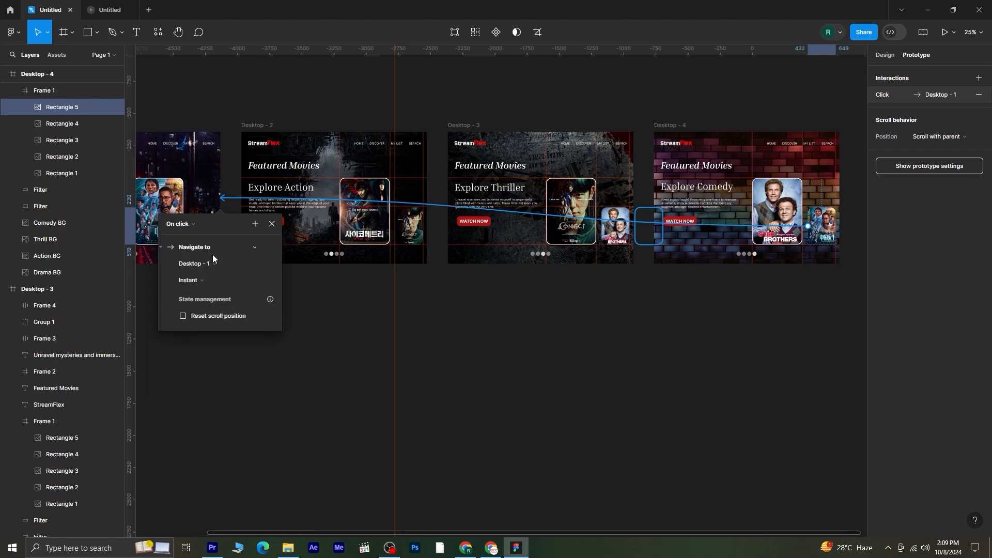
left_click(273, 223)
left_click(283, 330)
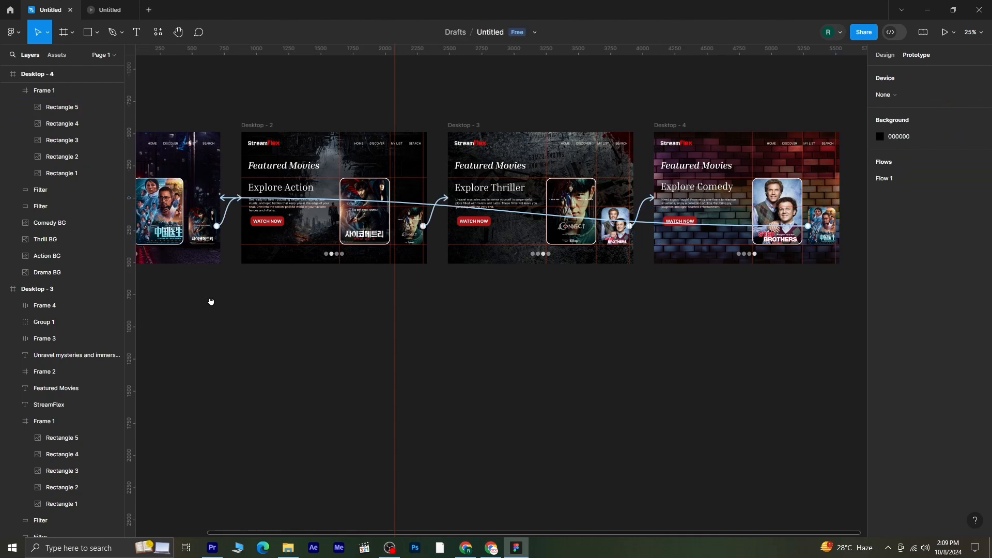
Link the large poster, Rectangle 2 in Desktop - 2, back to Desktop - 1 on drag with Smart animate, Ease out, 500 ms
left_click_drag(210, 301, 290, 307)
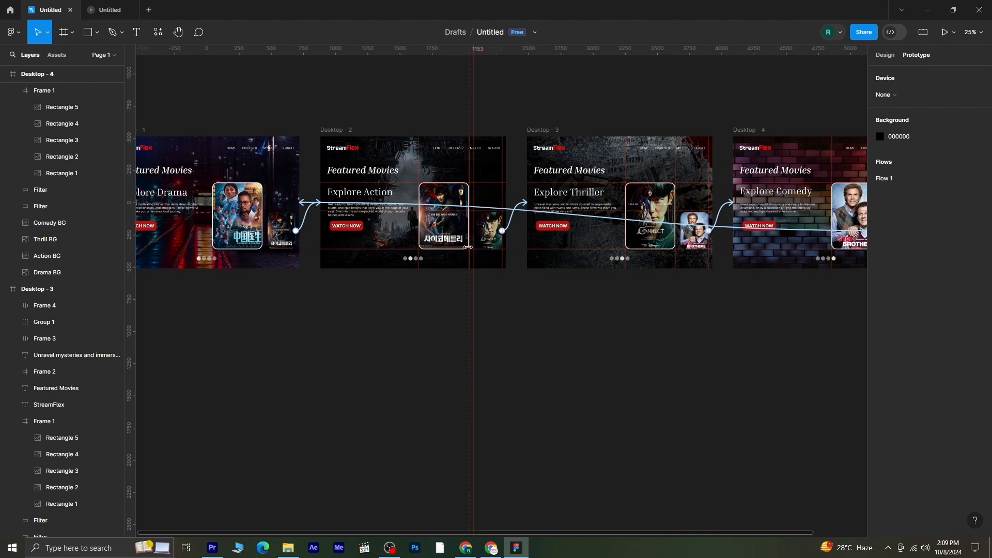
left_click(444, 232)
double_click(444, 232)
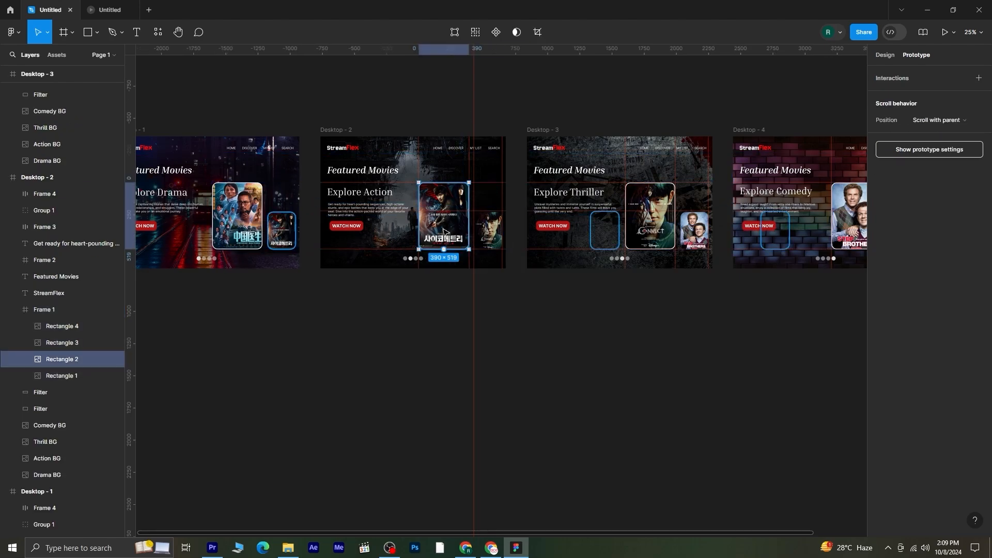
left_click_drag(469, 216, 292, 199)
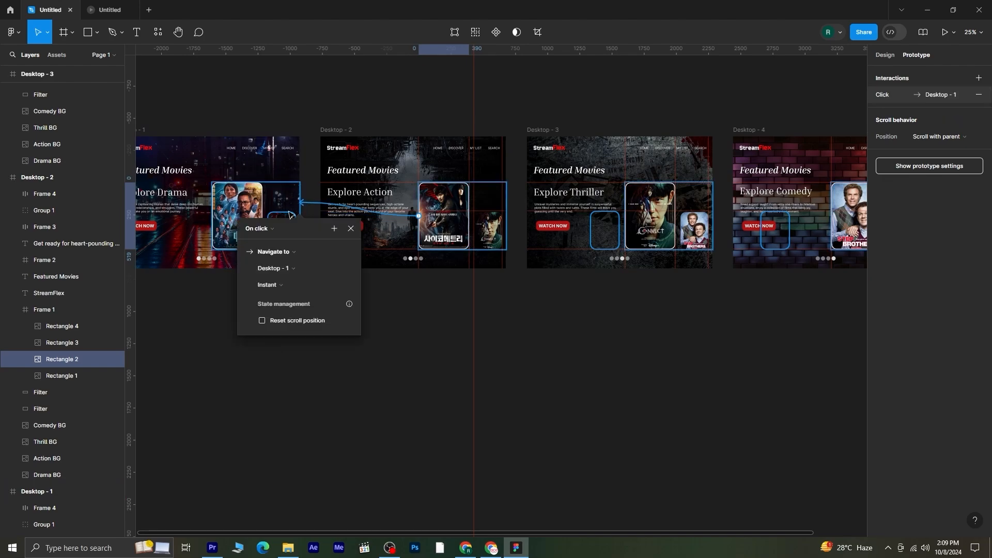
left_click(262, 230)
left_click(267, 242)
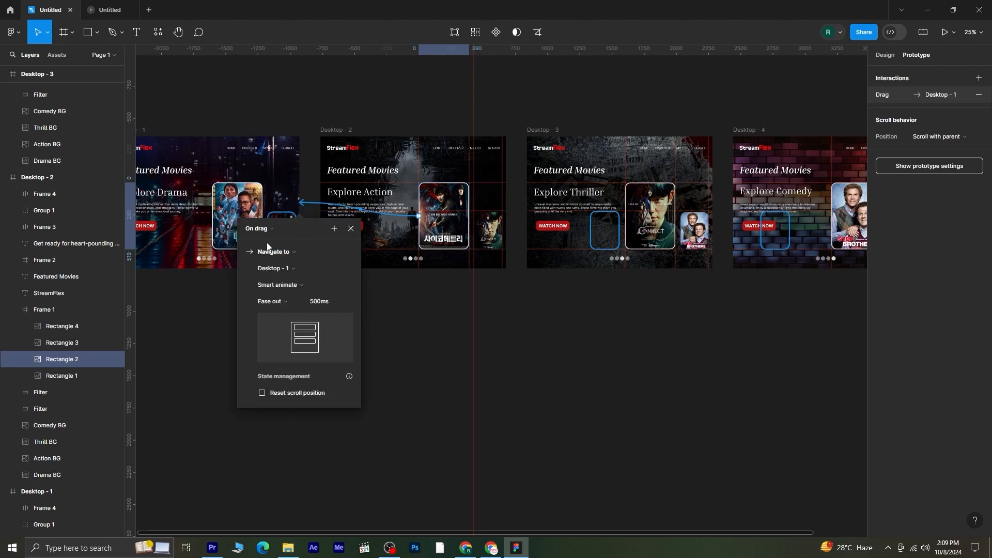
left_click(350, 229)
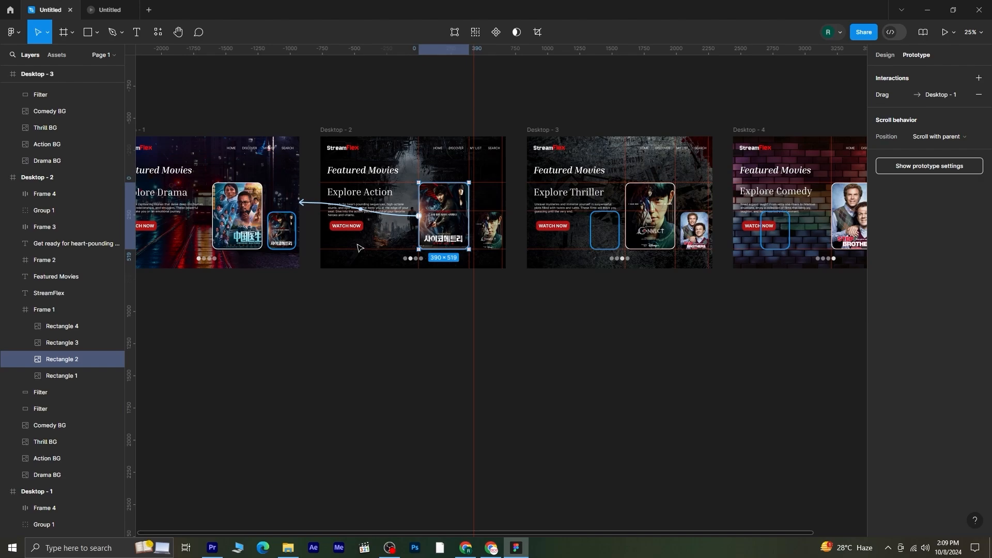
Link the large Connect poster, Rectangle 3 in Desktop - 3, back to Desktop - 2 on drag with Smart animate, Ease out, 500 ms
left_click(656, 230)
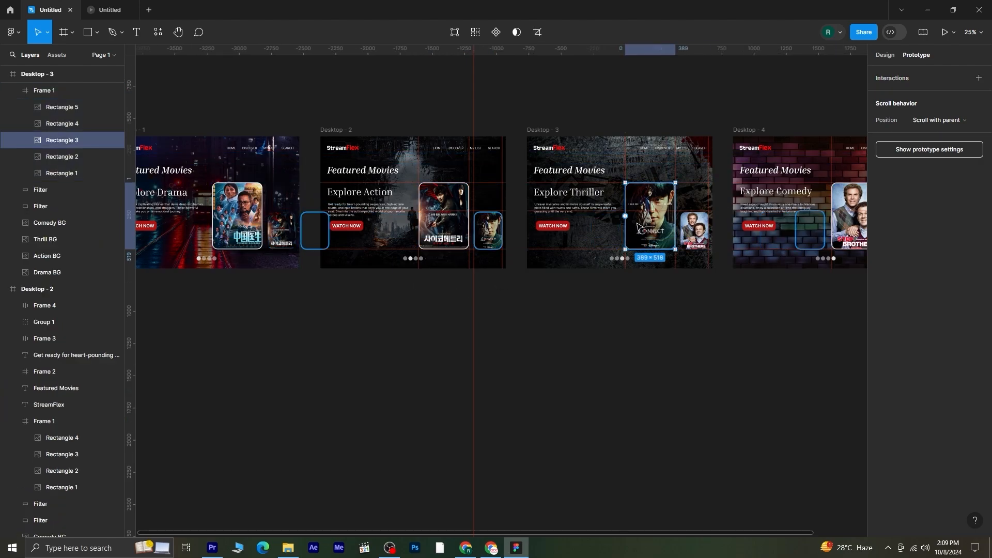
left_click_drag(625, 216, 497, 206)
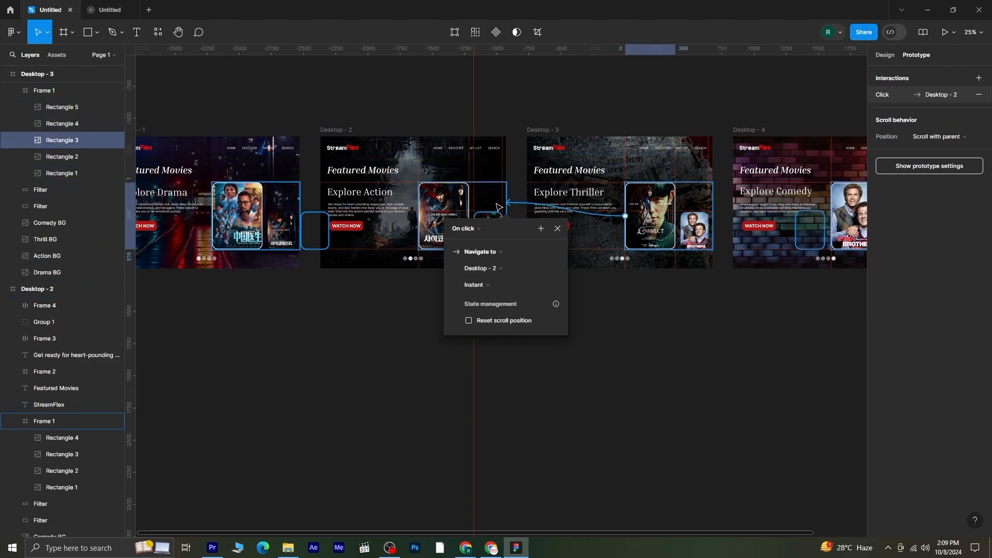
left_click(483, 230)
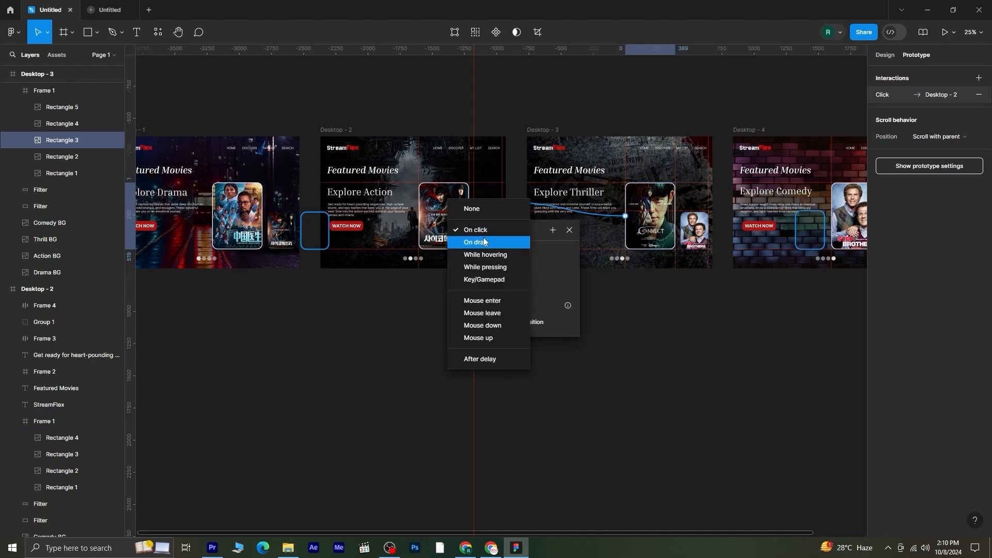
left_click(484, 241)
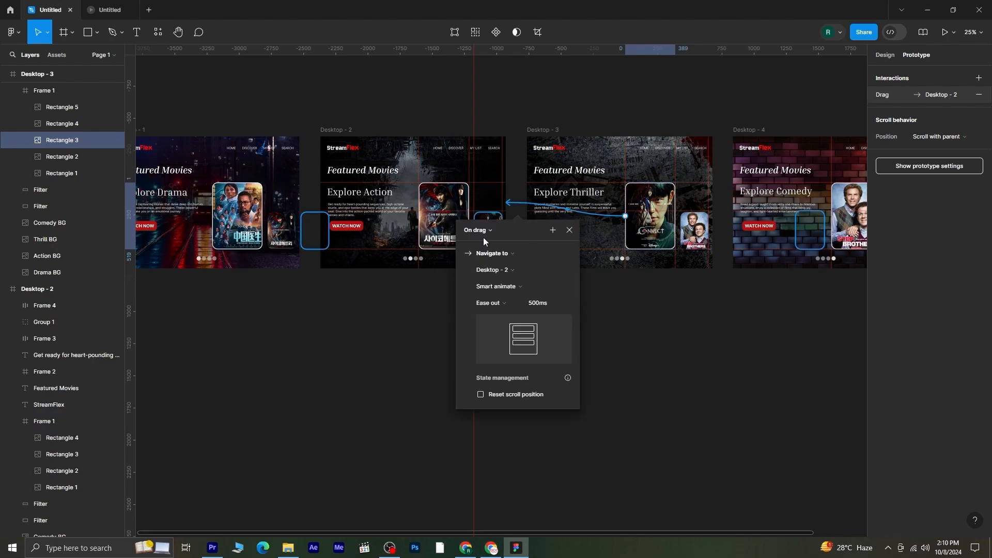
left_click(568, 230)
Link the large Step Brothers poster, Rectangle 4 in Desktop - 4, back to Desktop - 3 on drag with Smart animate, Ease out, 500 ms
left_click_drag(731, 288, 521, 272)
double_click(649, 189)
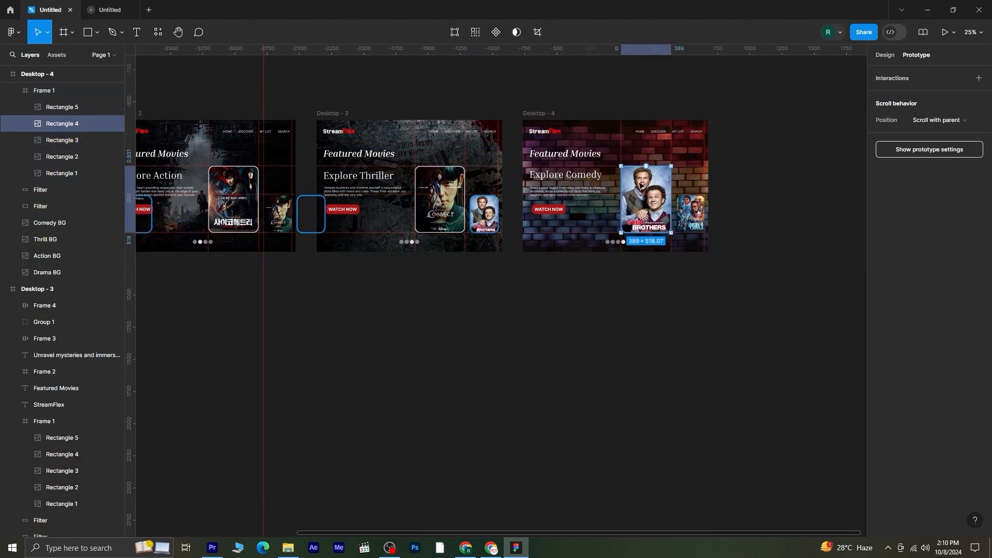
left_click_drag(645, 169, 493, 168)
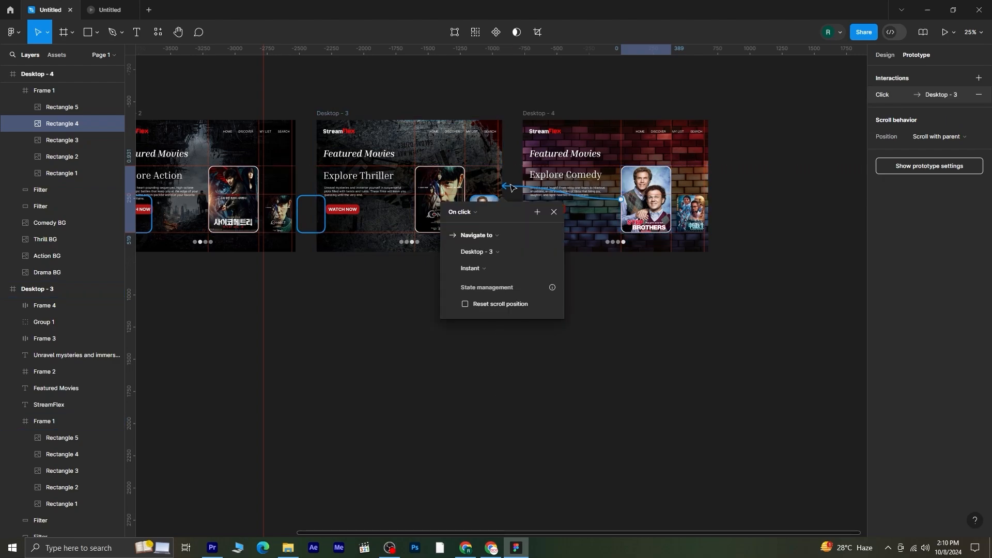
left_click(465, 213)
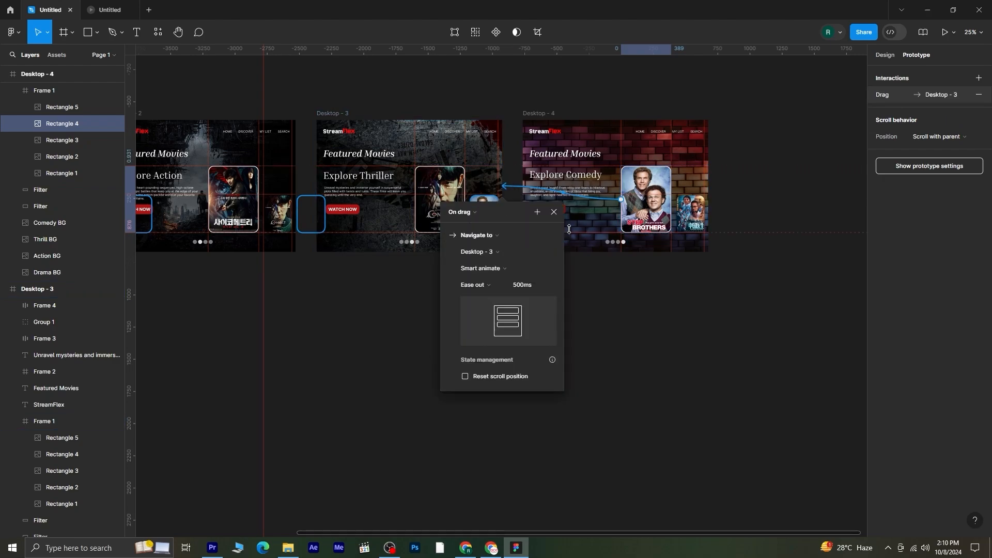
left_click(554, 212)
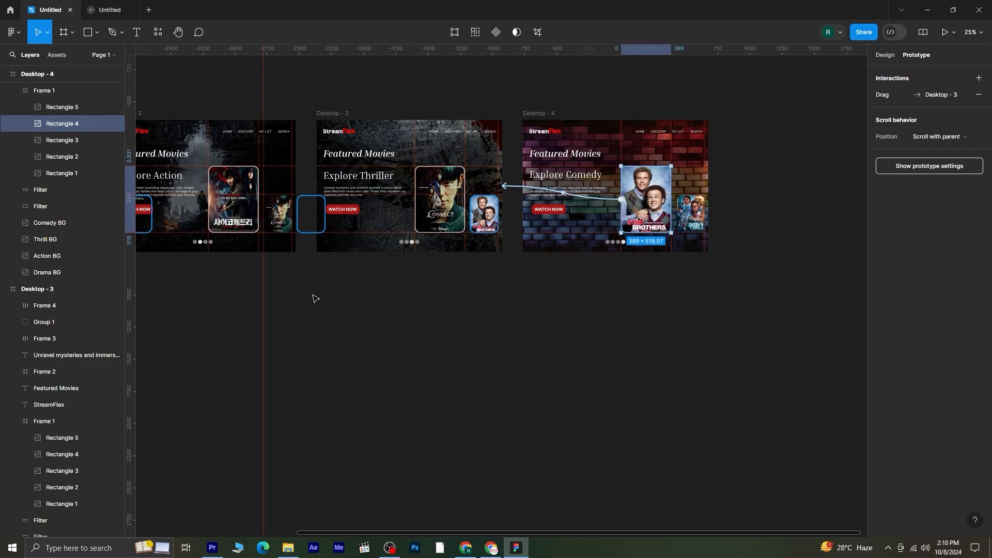
Link the second pagination dot, Ellipse 2 in Desktop - 1's Frame 4, to Desktop - 2 on click with Instant animation
left_click_drag(319, 306, 610, 315)
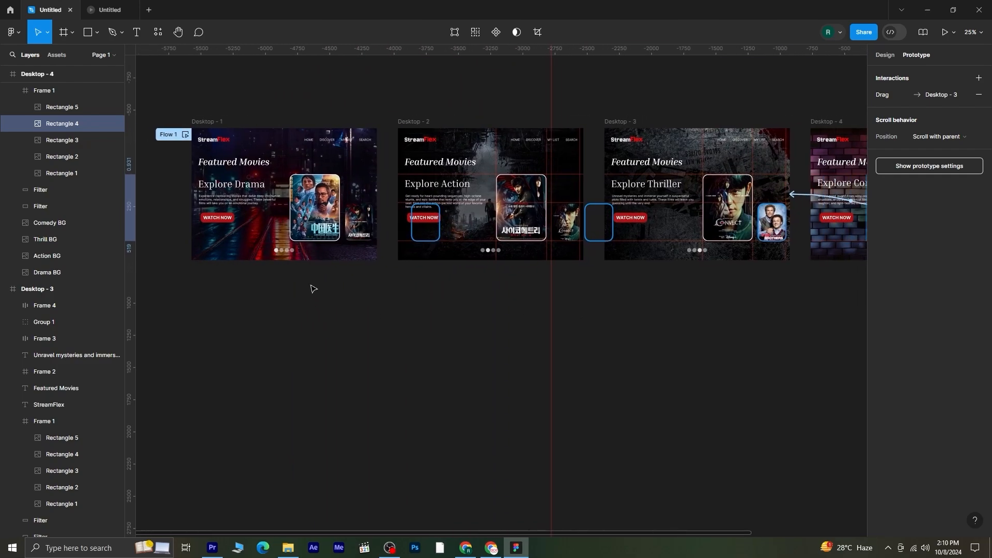
scroll(274, 255, "up", 3)
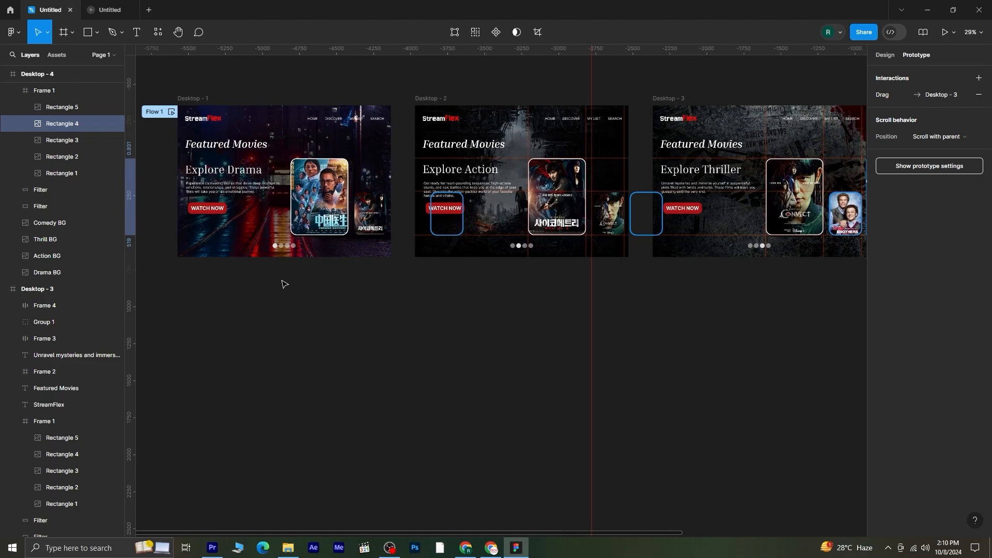
left_click(277, 250)
scroll(290, 287, "up", 3)
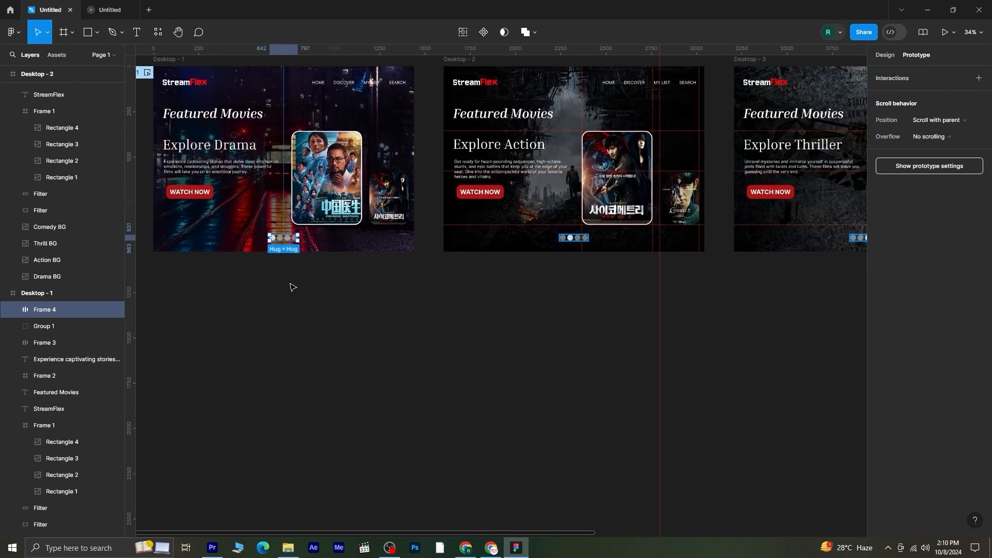
scroll(301, 288, "down", 5)
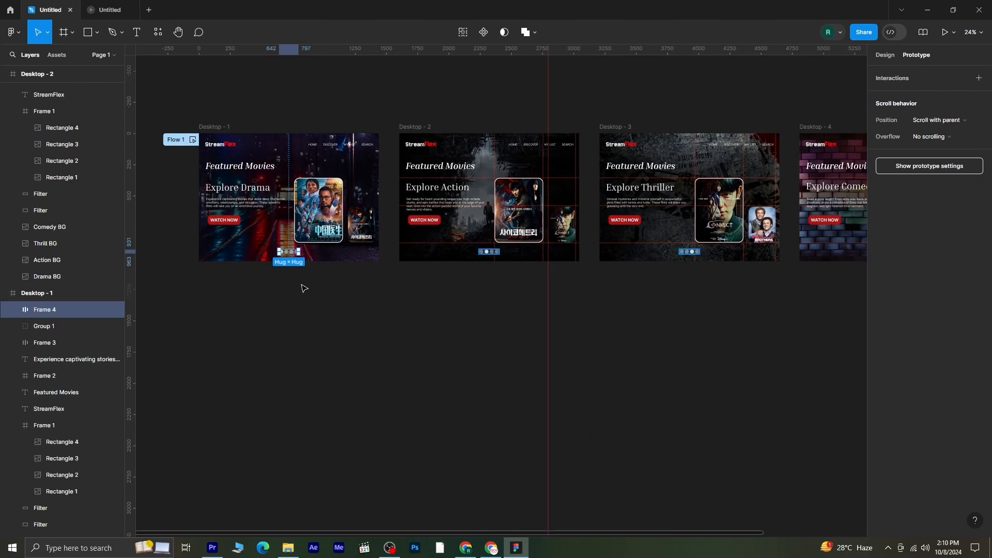
scroll(434, 316, "up", 1)
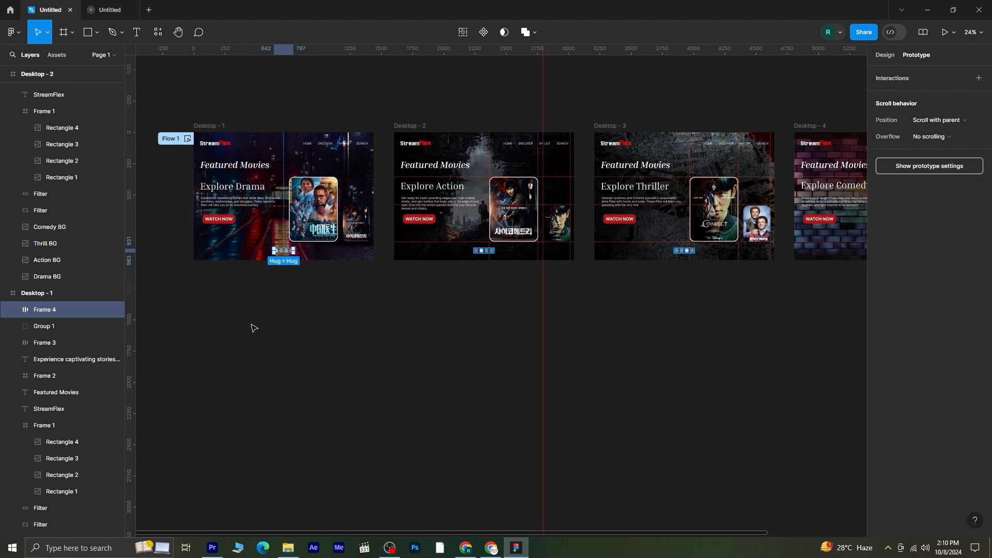
left_click(14, 309)
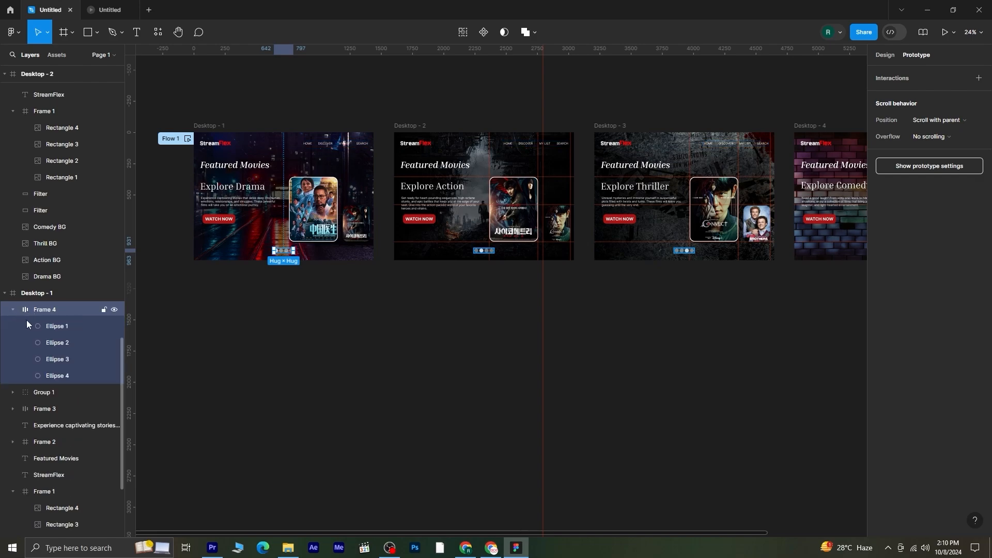
left_click(73, 327)
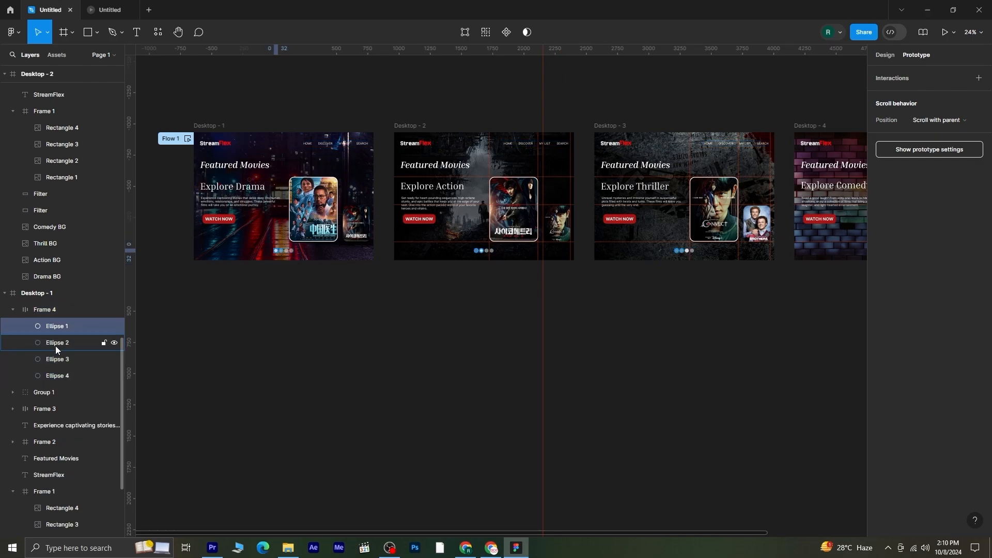
left_click(56, 343)
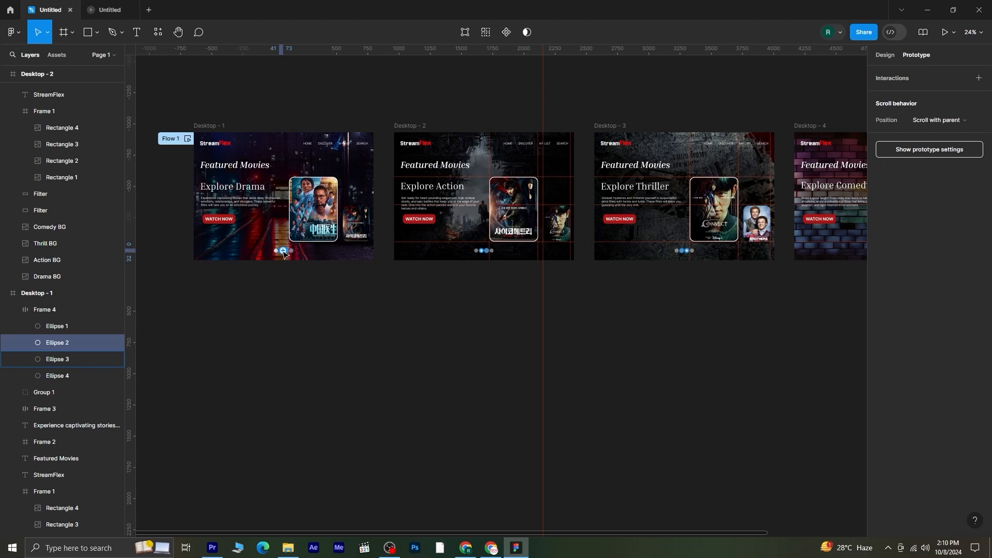
left_click_drag(278, 251, 405, 238)
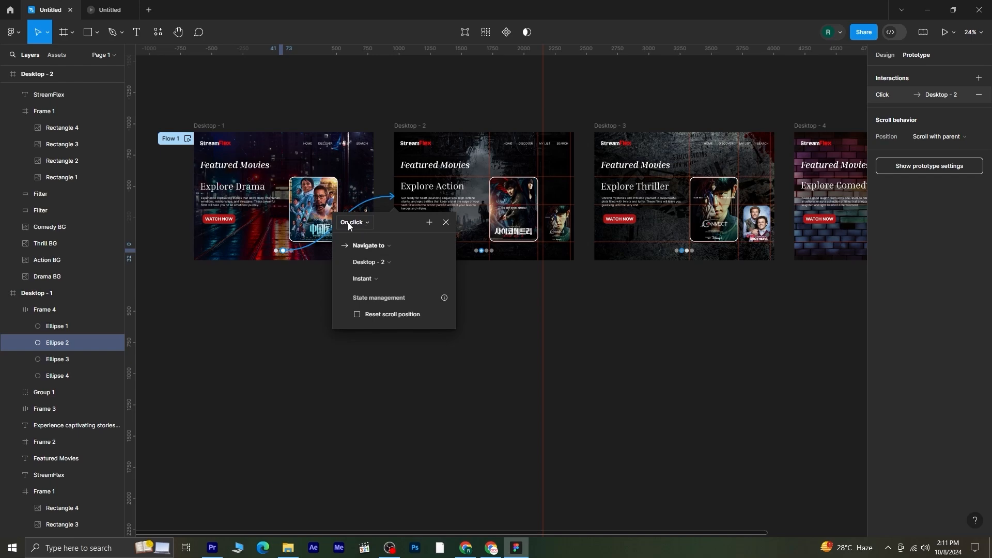
left_click(445, 223)
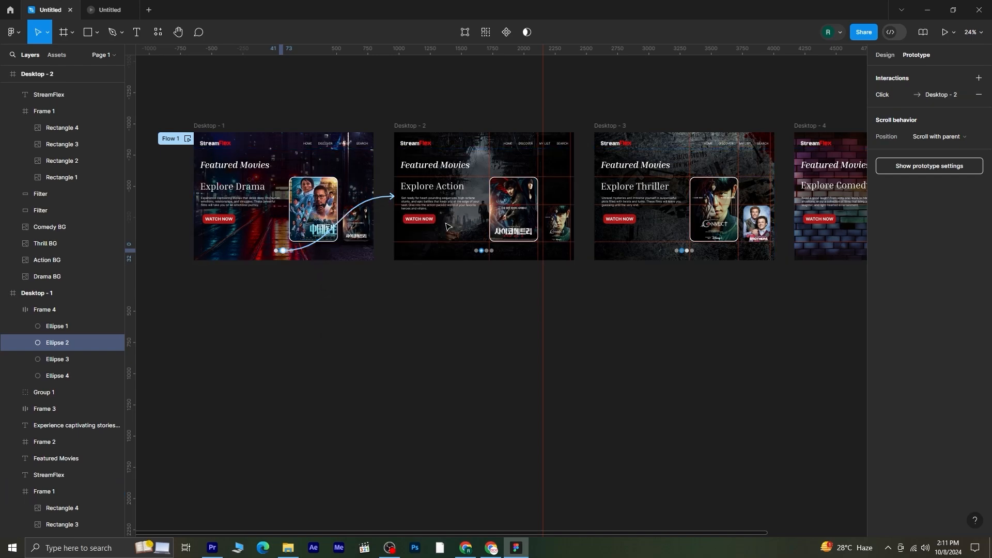
Link the third pagination dot, Ellipse 3 in Desktop - 1, to Desktop - 3 on click with Instant animation
left_click(84, 357)
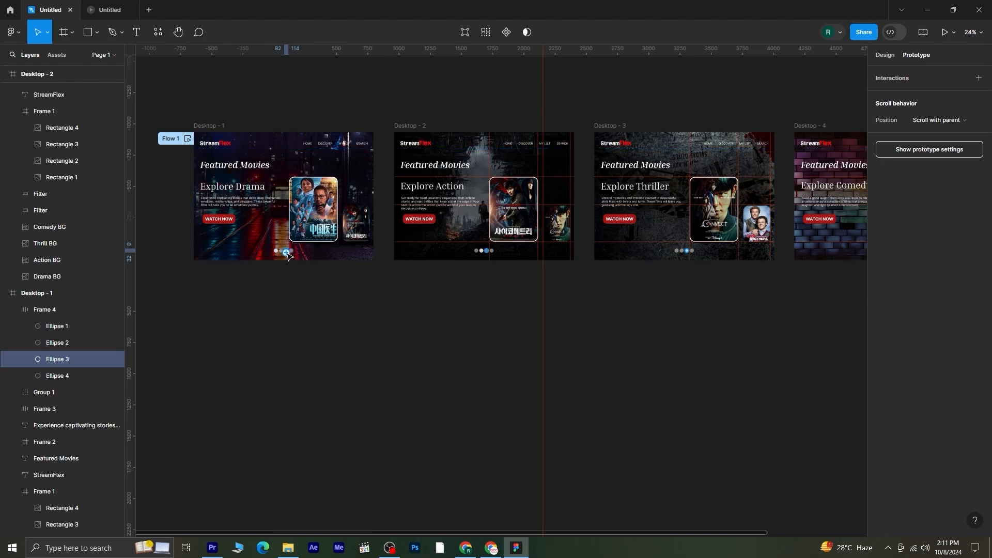
left_click_drag(288, 250, 628, 231)
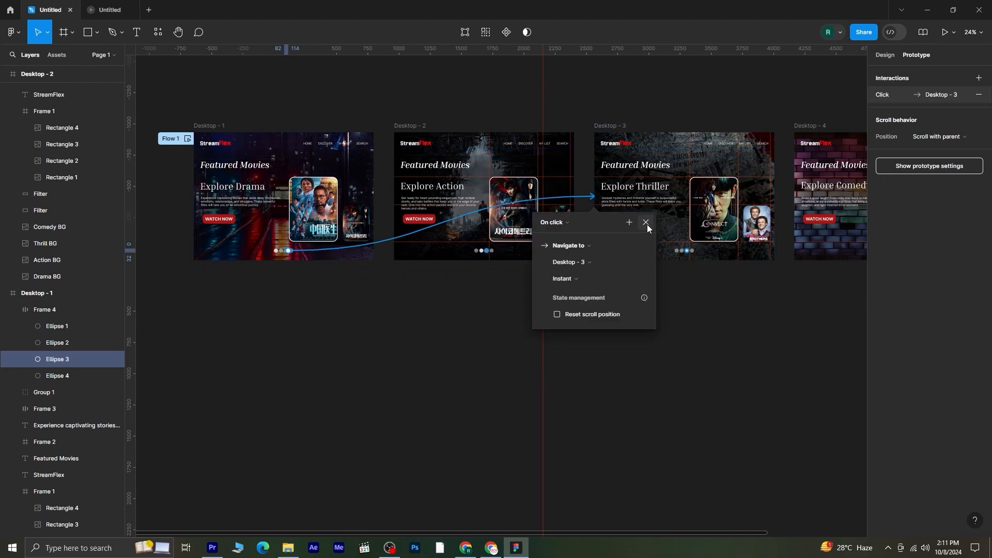
left_click(648, 224)
Link the fourth pagination dot, Ellipse 4 in Desktop - 1, to Desktop - 4 on click with Instant animation
left_click(64, 376)
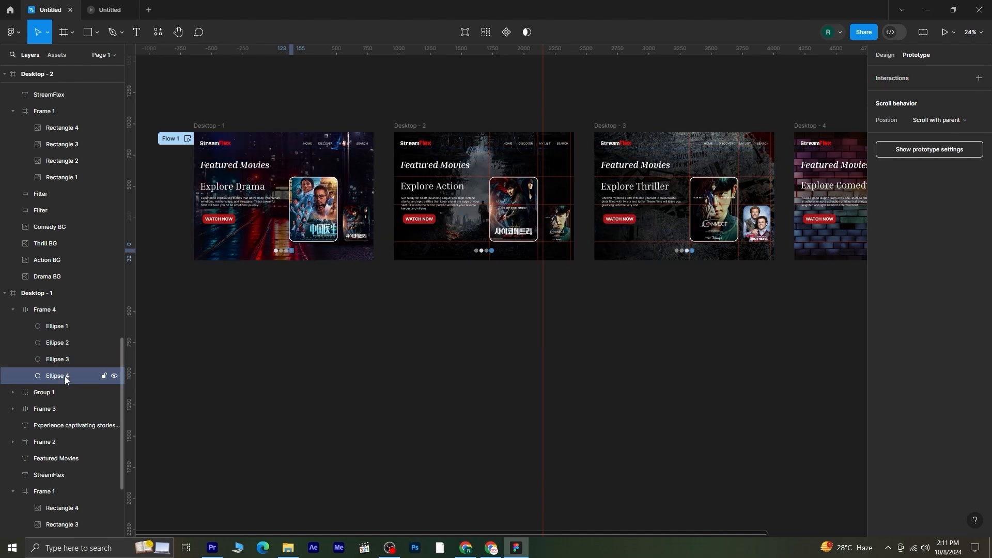
left_click_drag(292, 252, 809, 201)
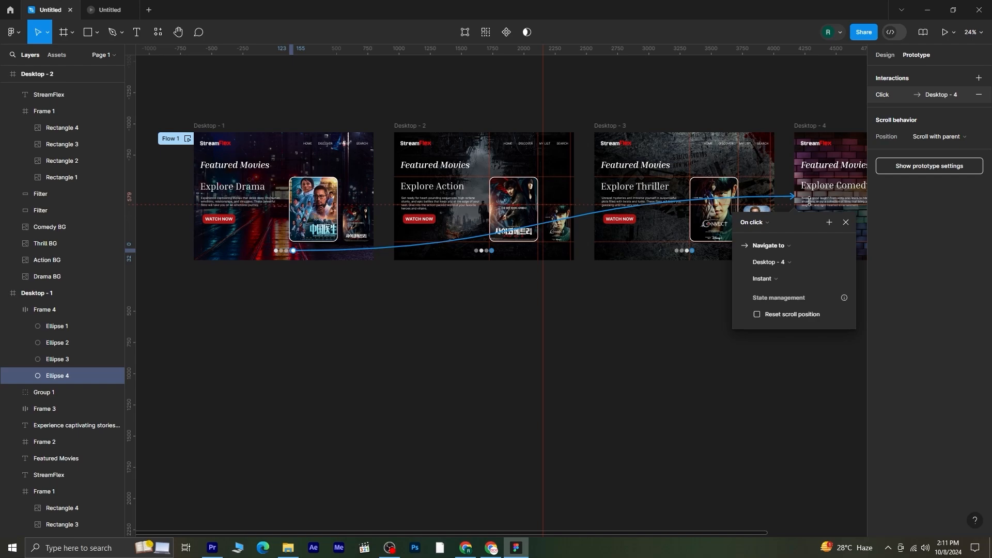
left_click(847, 222)
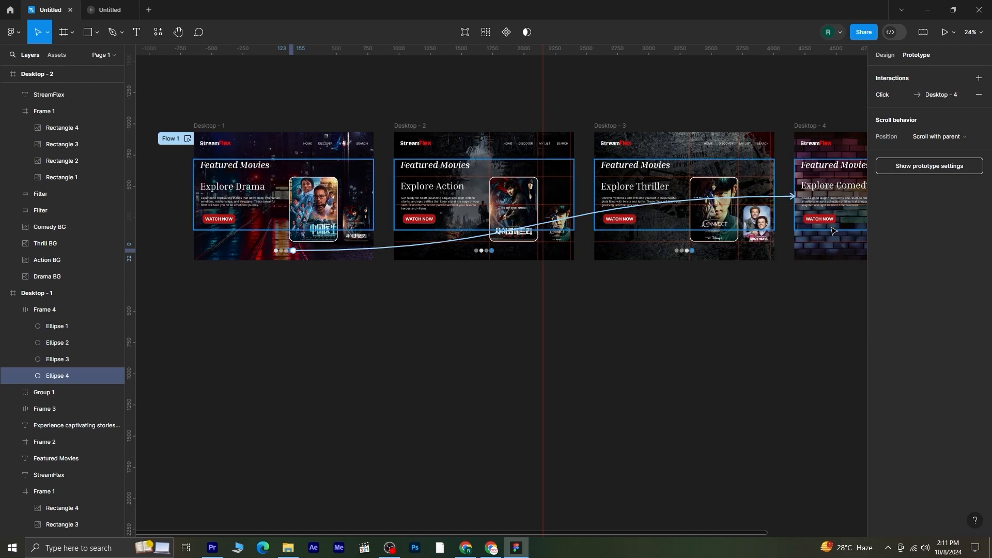
Link the first pagination dot, Ellipse 1 in Desktop - 2's Frame 4, to Desktop - 1 on click with Instant animation
left_click(414, 127)
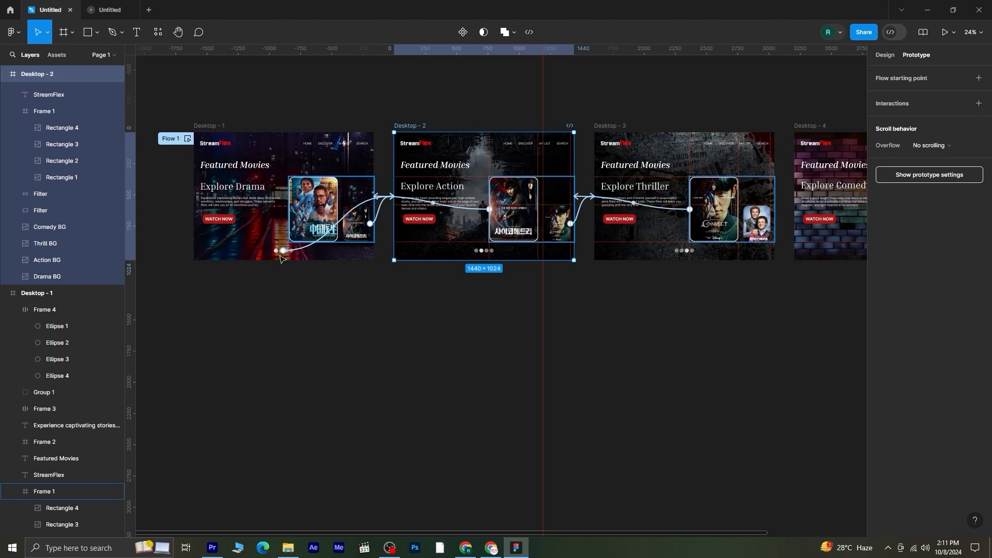
left_click(275, 324)
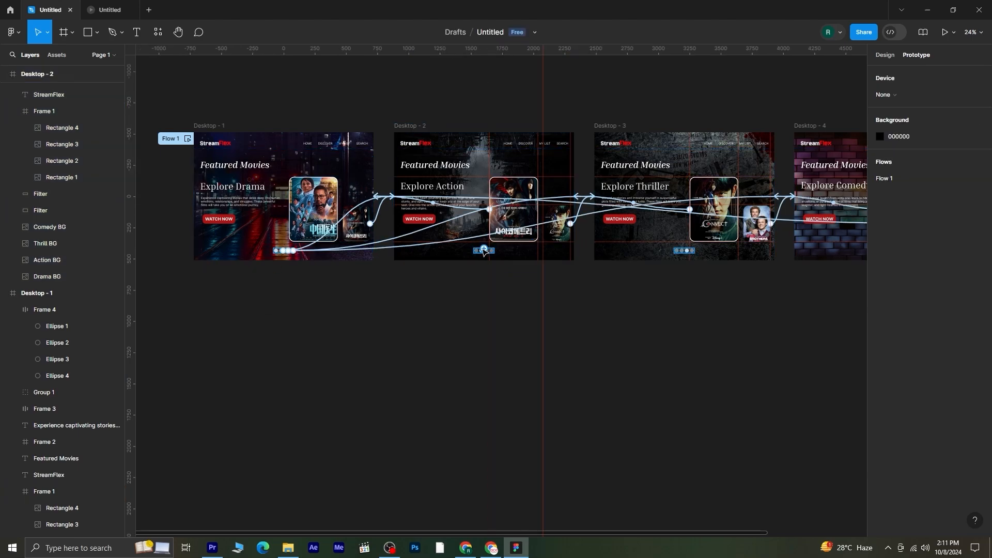
left_click(484, 251)
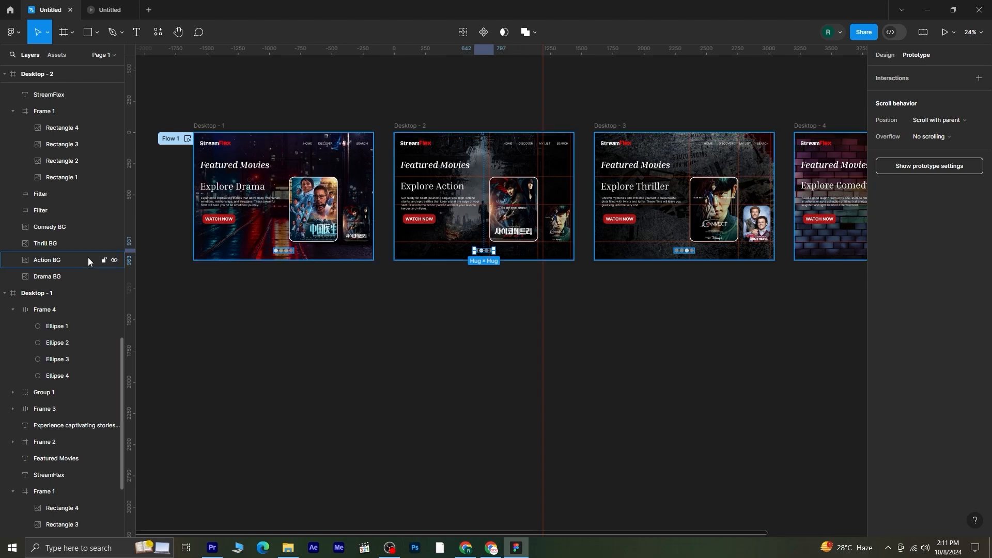
scroll(88, 258, "up", 3)
scroll(89, 258, "up", 6)
scroll(95, 310, "down", 3)
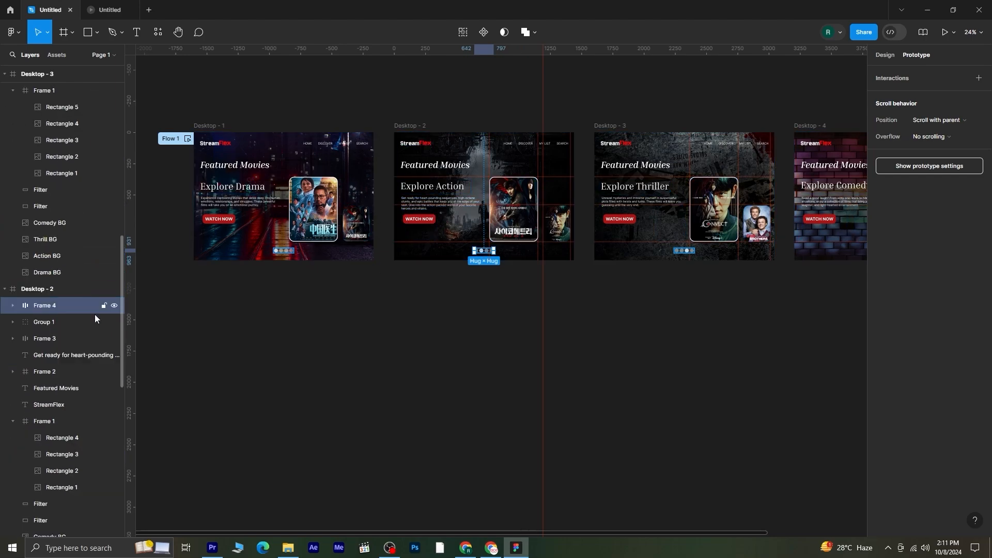
left_click(13, 306)
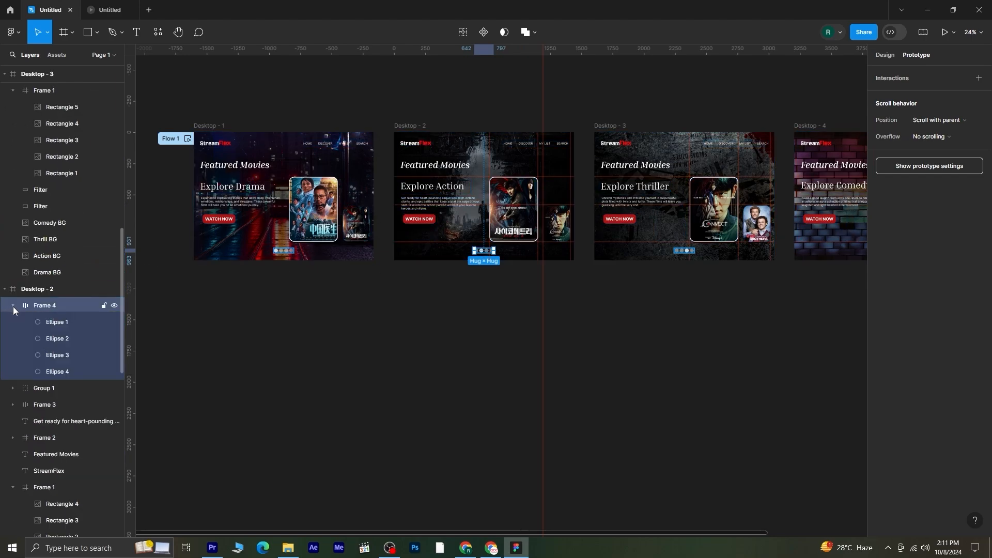
left_click(64, 323)
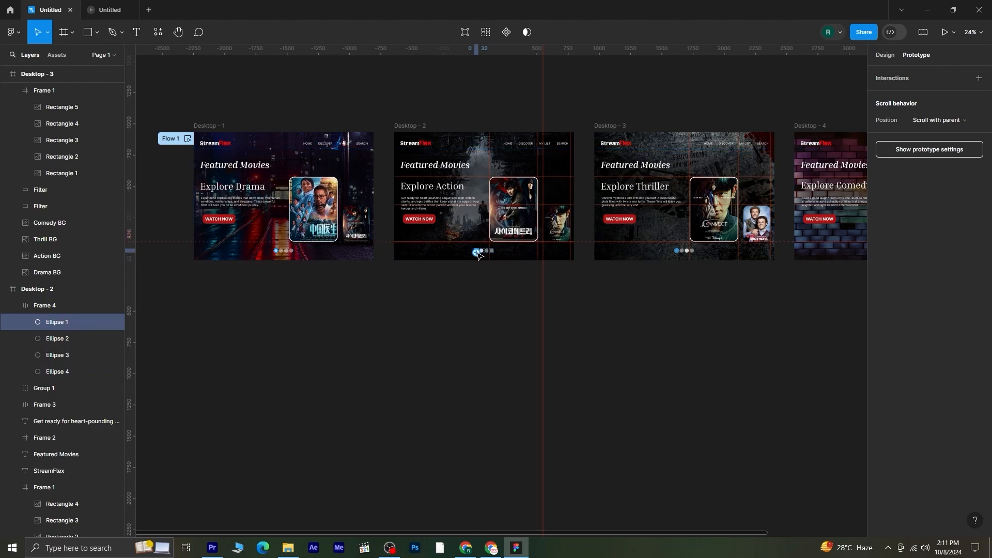
left_click_drag(478, 255, 332, 231)
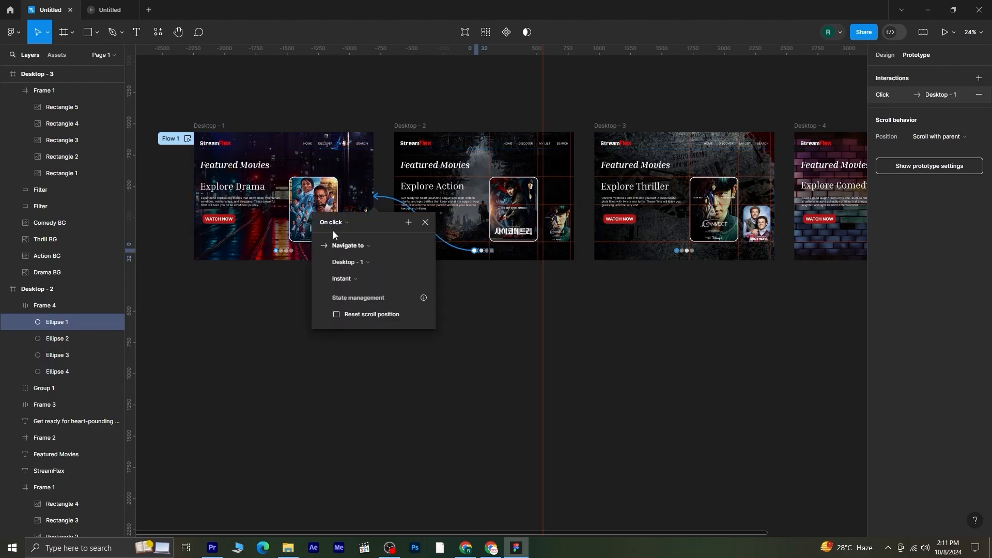
left_click(426, 223)
Link the third pagination dot, Ellipse 3 in Desktop - 2, to Desktop - 3 on click with Instant animation
left_click(56, 355)
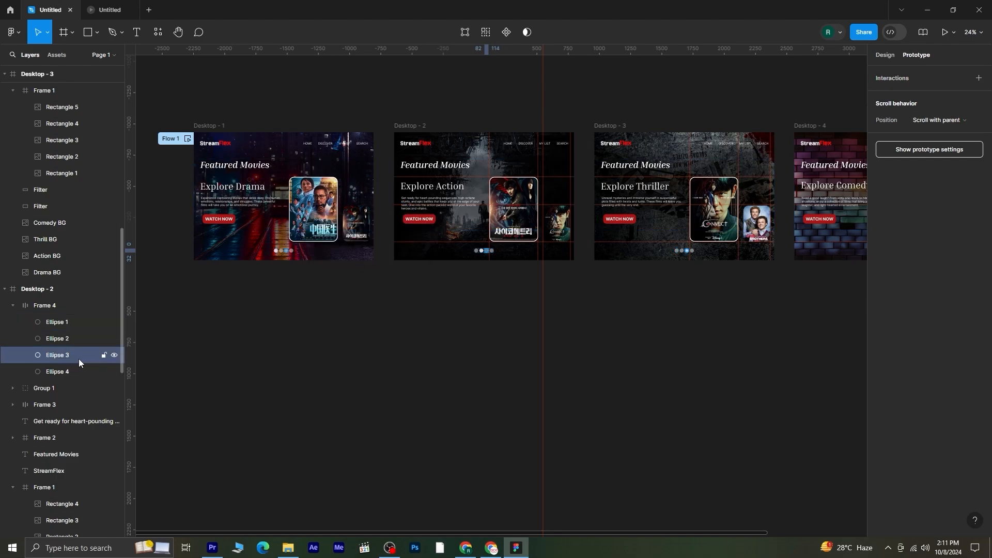
scroll(444, 266, "up", 1)
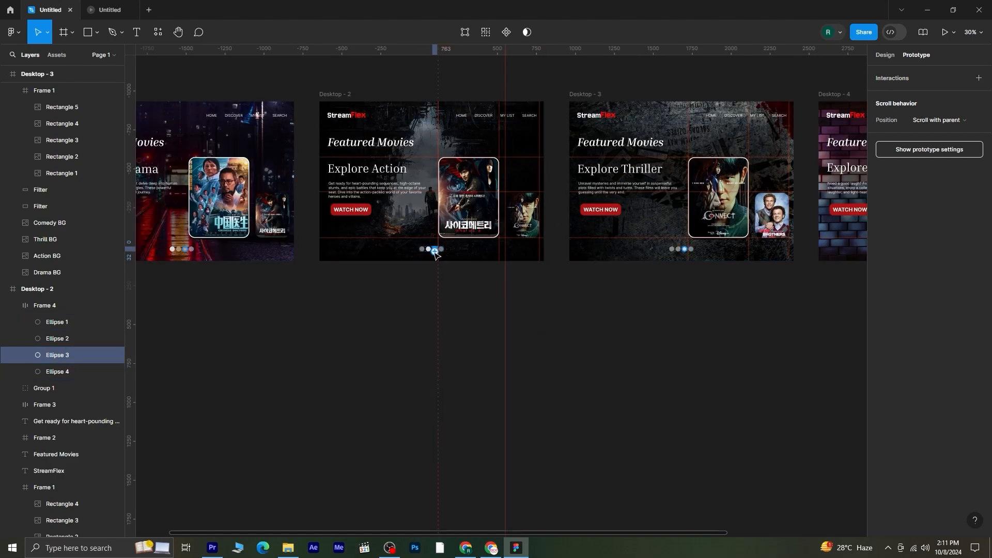
left_click_drag(435, 251, 591, 234)
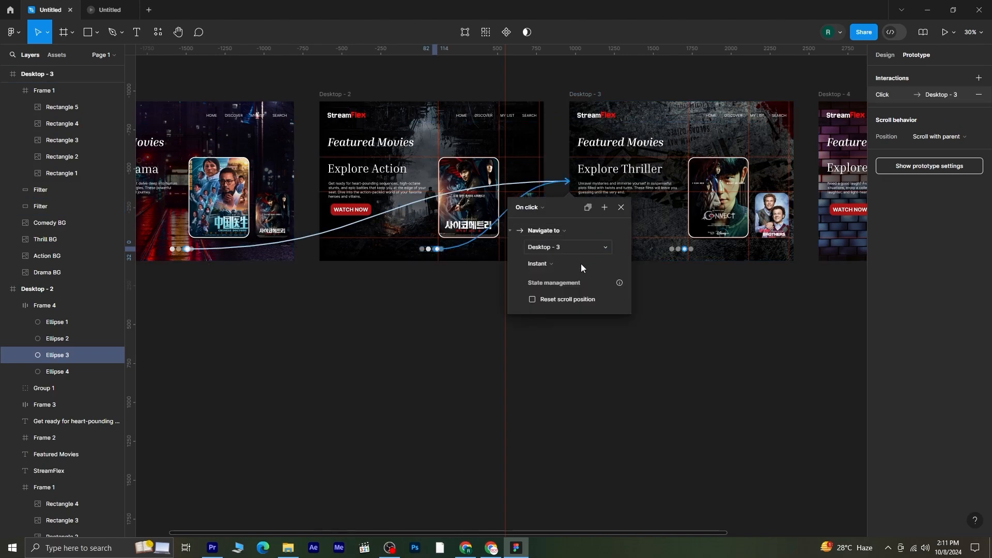
left_click(622, 207)
Link the fourth pagination dot, Ellipse 4 in Desktop - 2, to Desktop - 4 on click with Instant animation
left_click(58, 371)
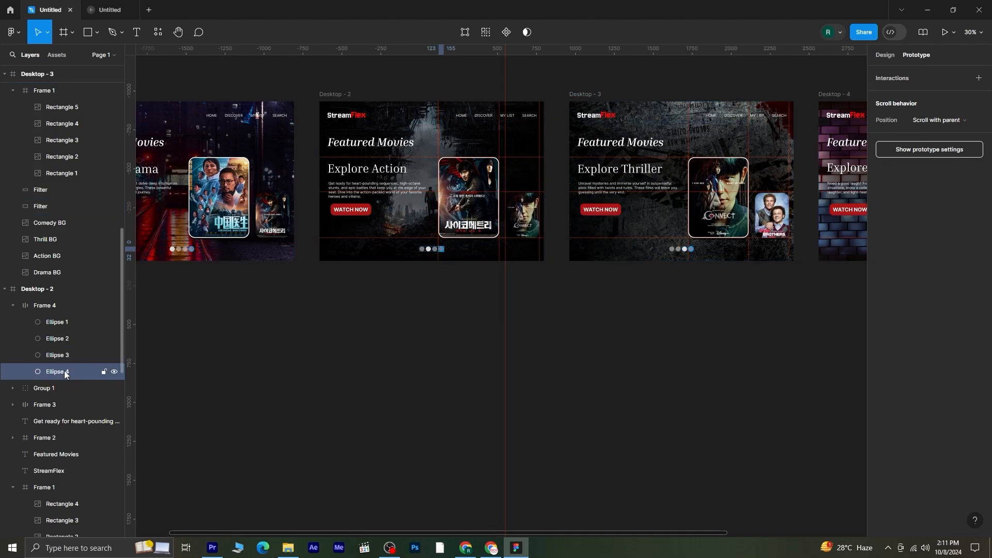
left_click_drag(443, 249, 825, 206)
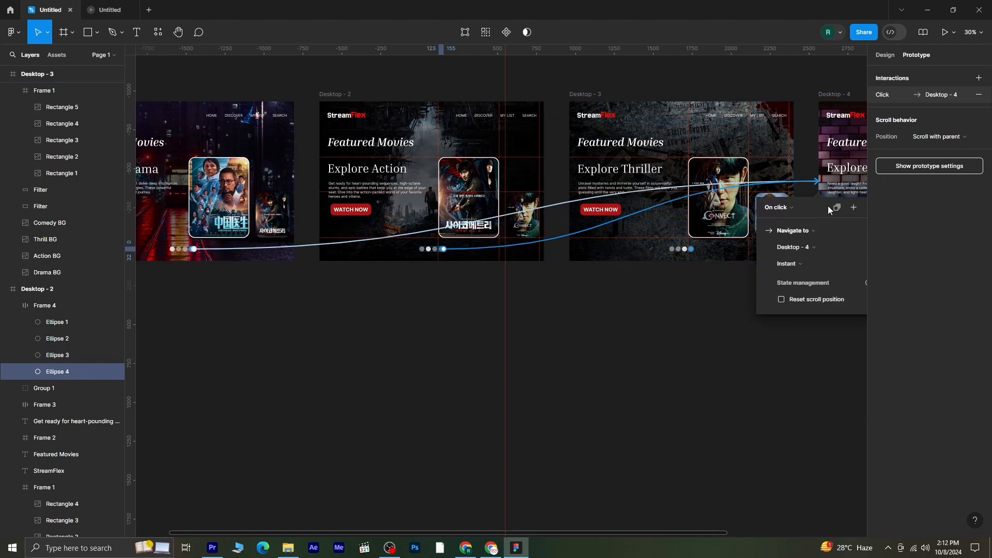
left_click(616, 330)
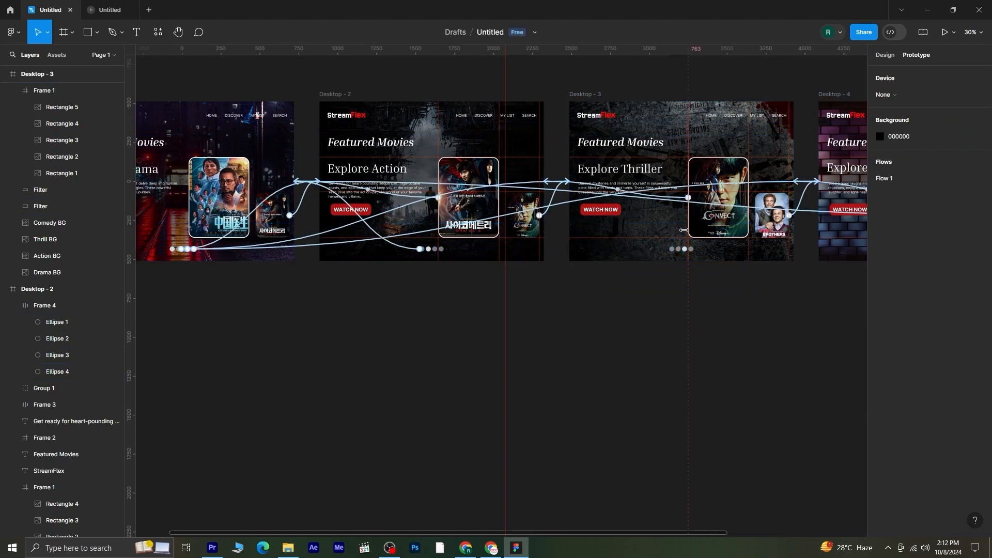
Link Desktop - 3's dots Ellipse 1 to Desktop - 1 and Ellipse 2 to Desktop - 2 on click with Instant animation
left_click(680, 249)
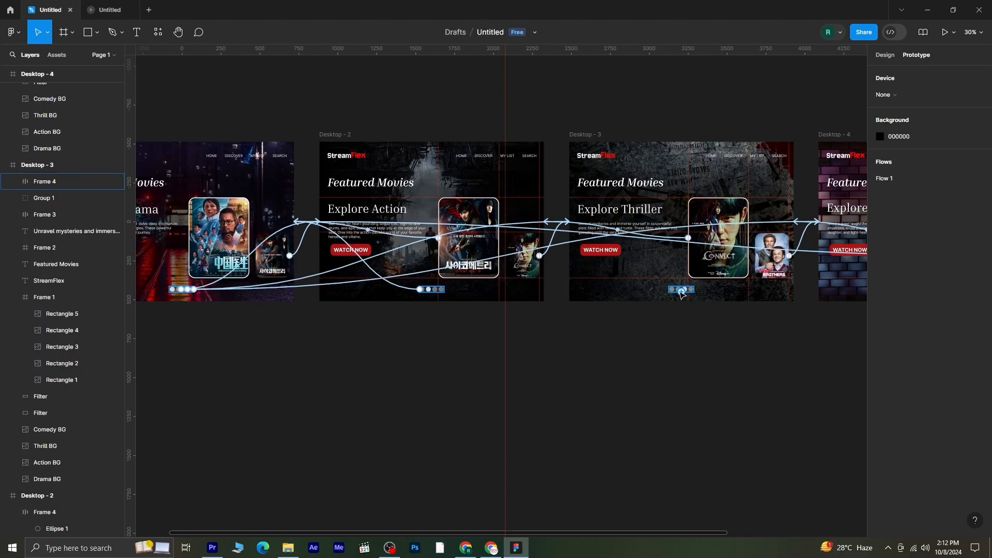
left_click(681, 290)
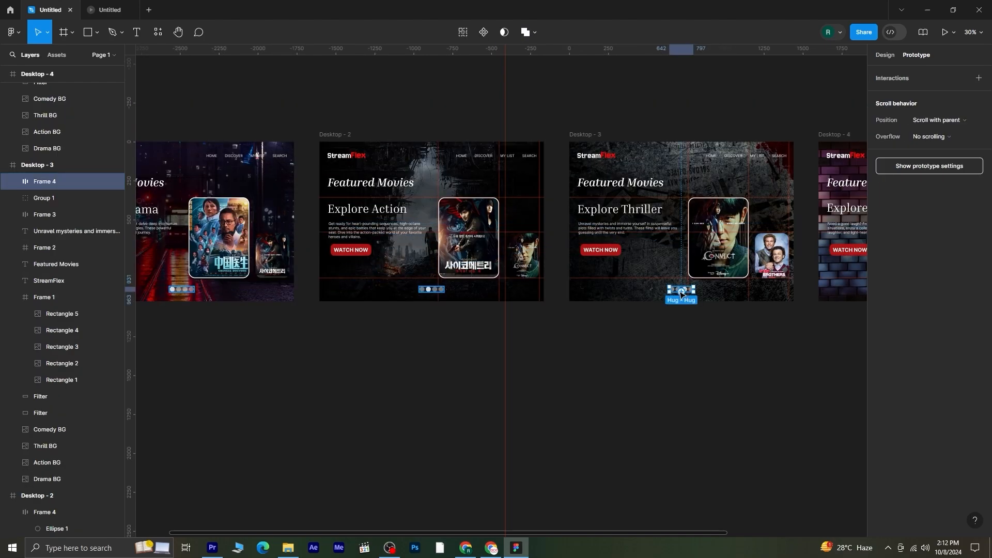
left_click(13, 182)
left_click(51, 197)
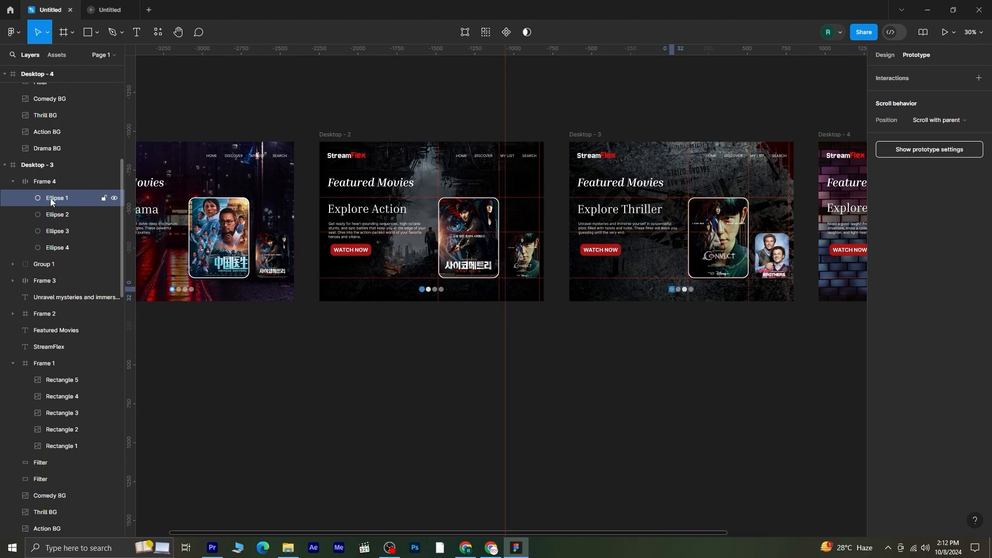
left_click_drag(670, 290, 277, 284)
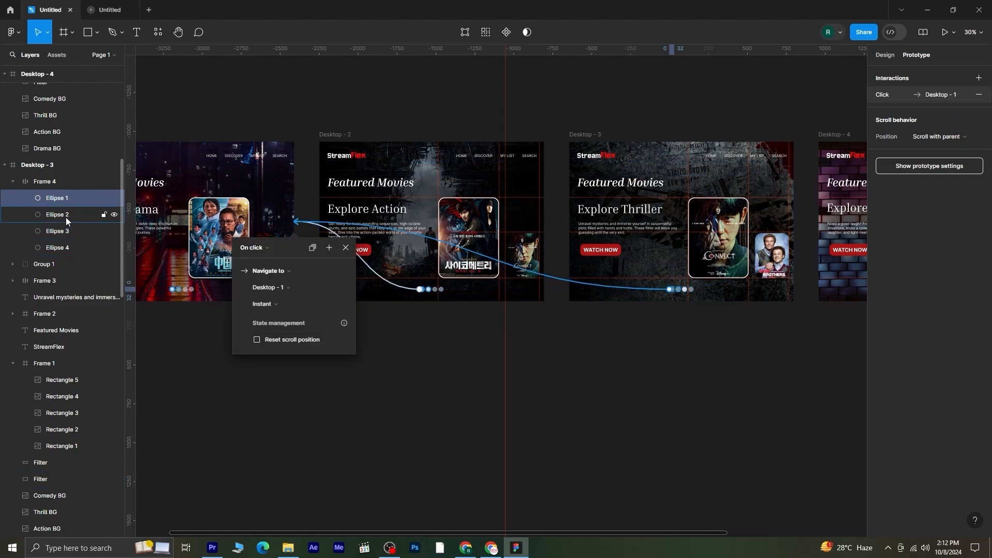
left_click(87, 216)
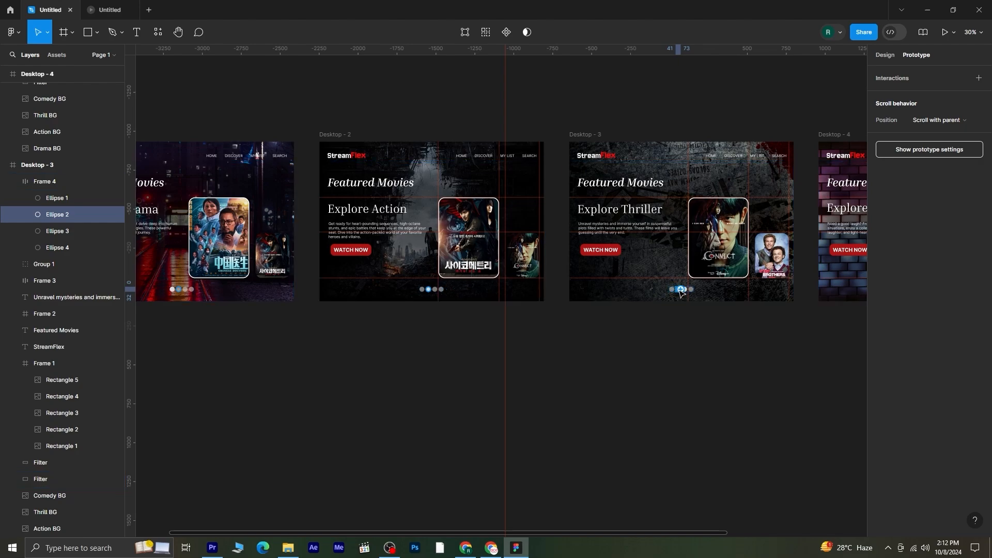
left_click_drag(558, 282, 442, 279)
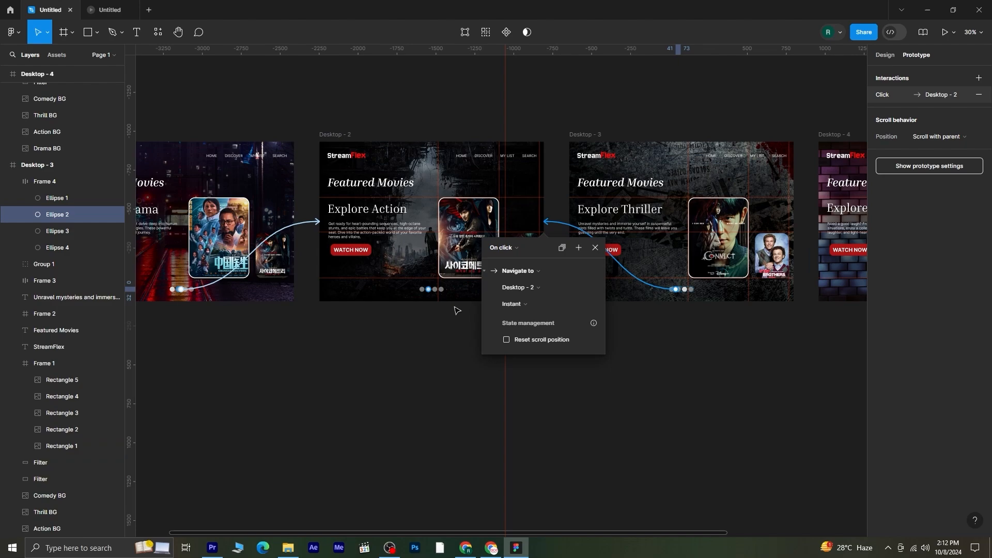
Link the fourth pagination dot, Ellipse 4 in Desktop - 3, to Desktop - 4 on click with Instant animation
left_click(76, 236)
left_click(68, 250)
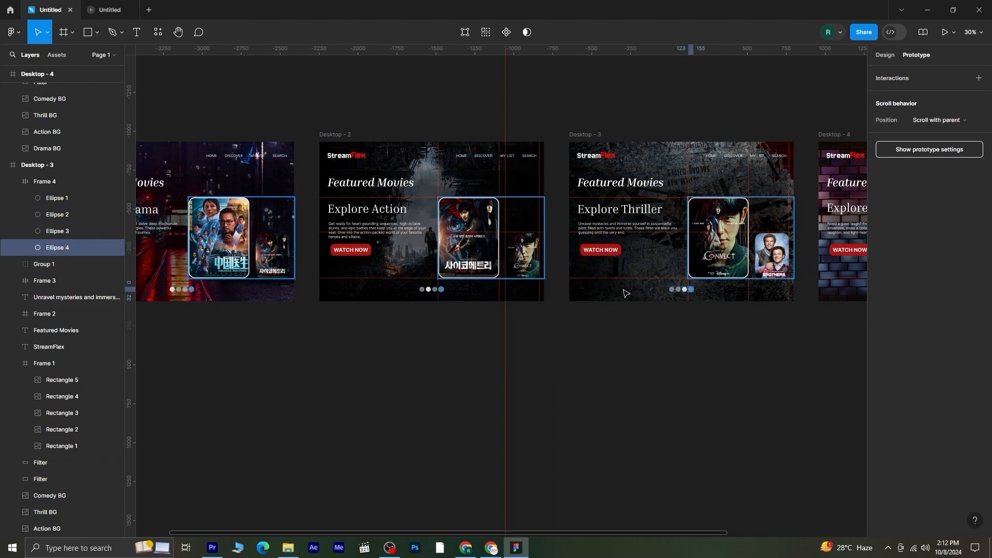
left_click_drag(693, 290, 842, 268)
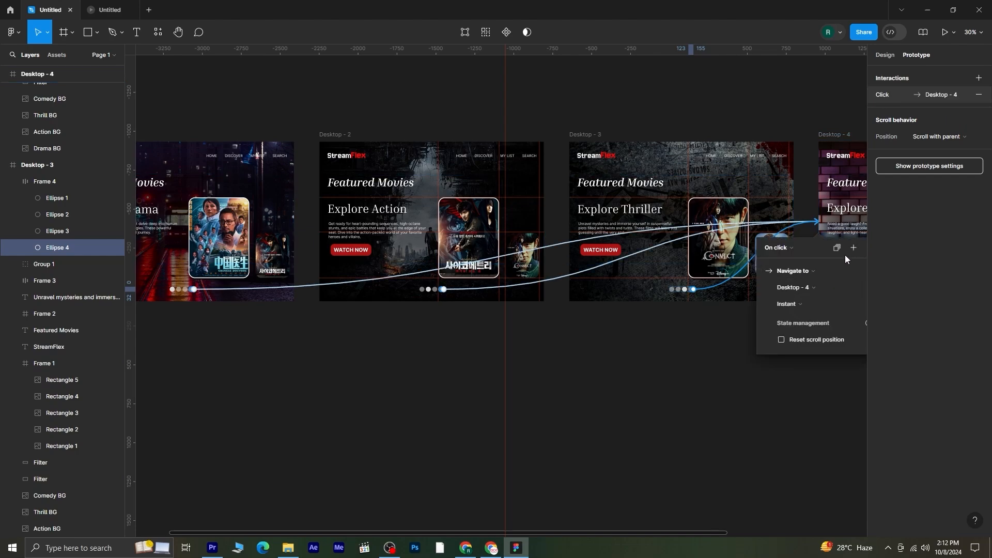
left_click(606, 406)
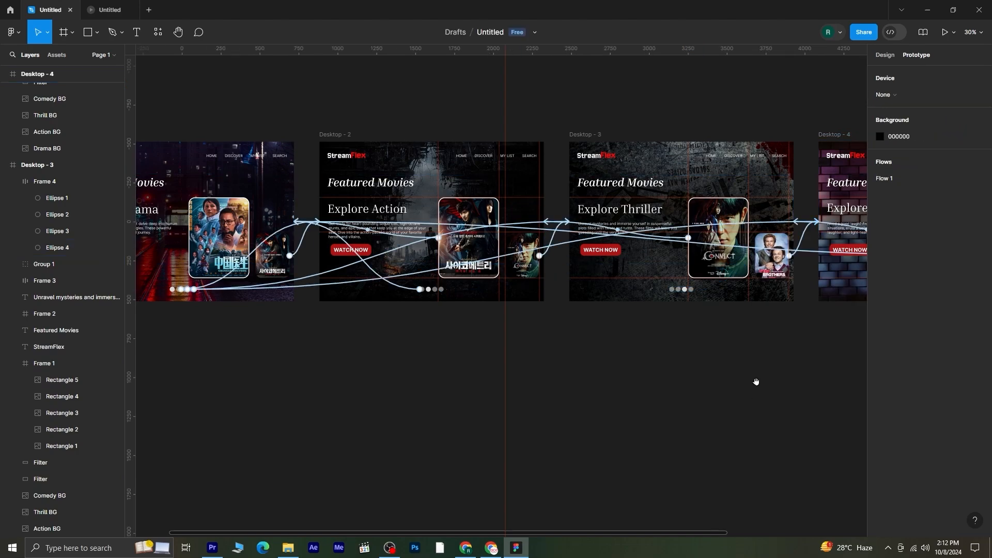
Link the first pagination dot, Ellipse 1 in Desktop - 4's Frame 4, to Desktop - 1 on click with Instant animation
left_click_drag(756, 382, 659, 377)
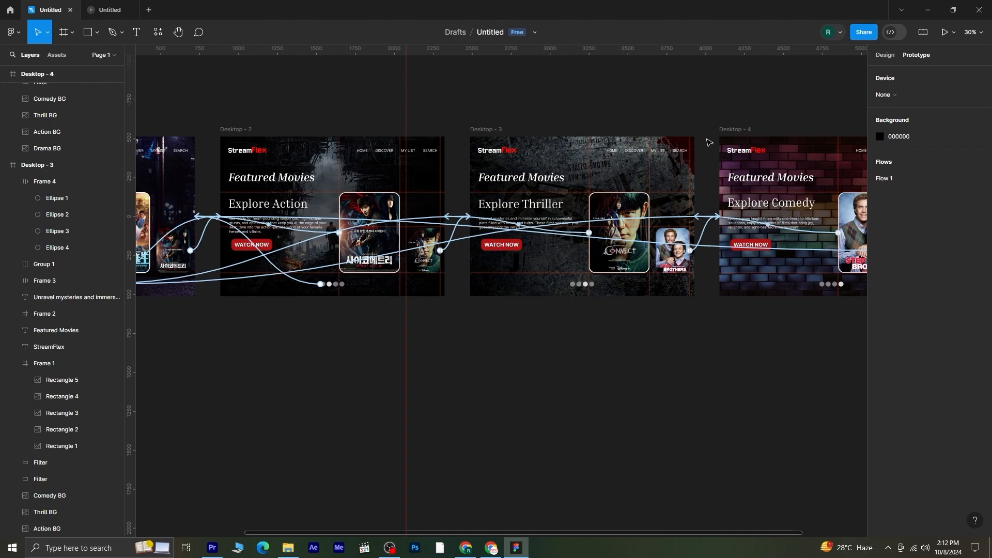
left_click(728, 130)
scroll(73, 110, "up", 5)
left_click(73, 110)
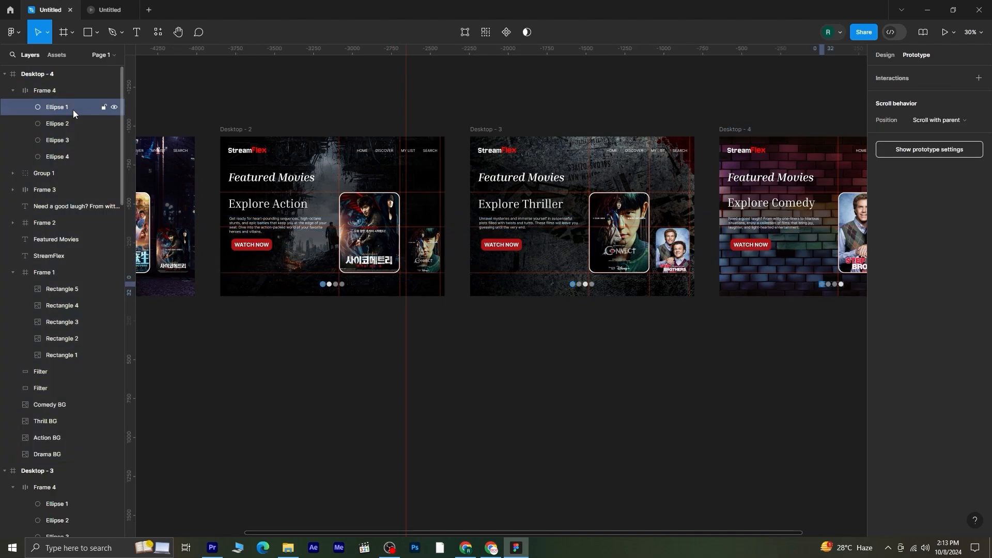
left_click_drag(822, 287, 190, 238)
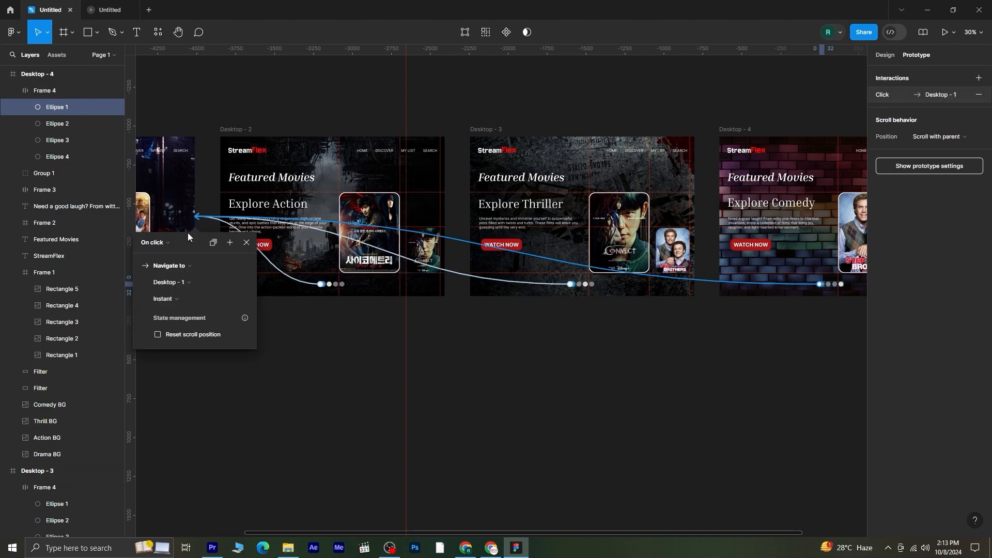
Link the second pagination dot, Ellipse 2 in Desktop - 4, to Desktop - 2 on click
left_click(57, 124)
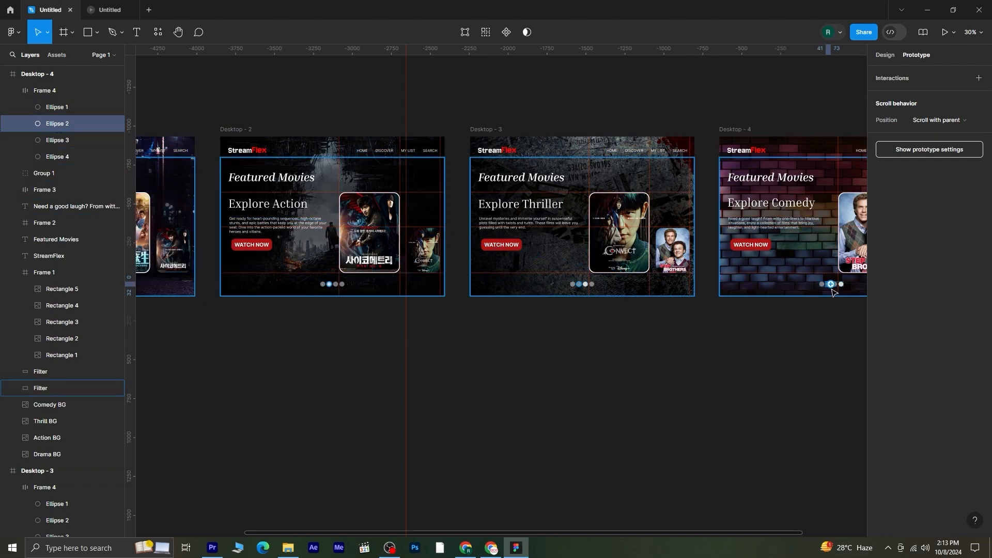
left_click_drag(828, 286, 387, 266)
left_click(556, 312)
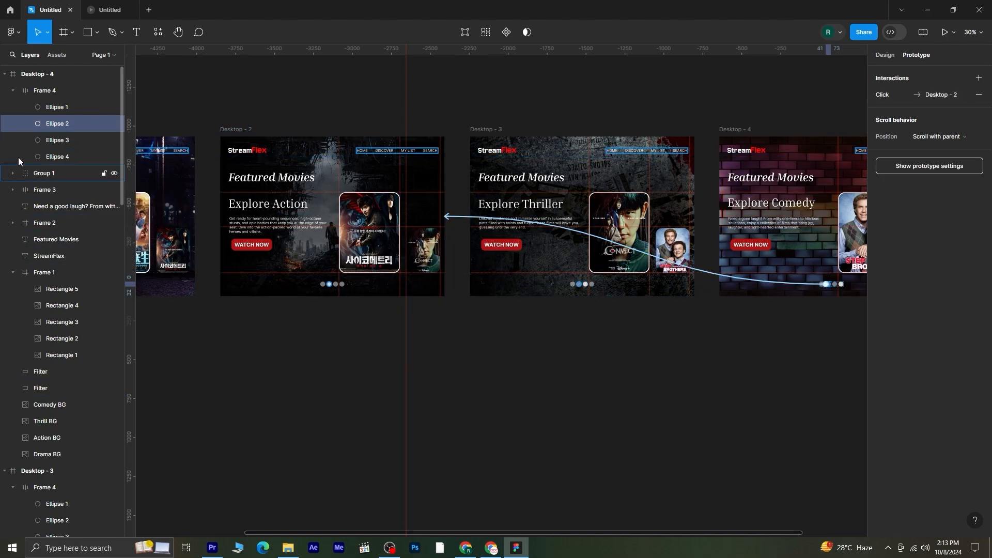
Link the third pagination dot, Ellipse 3 in Desktop - 4, to Desktop - 3 on click with Instant animation
left_click(57, 145)
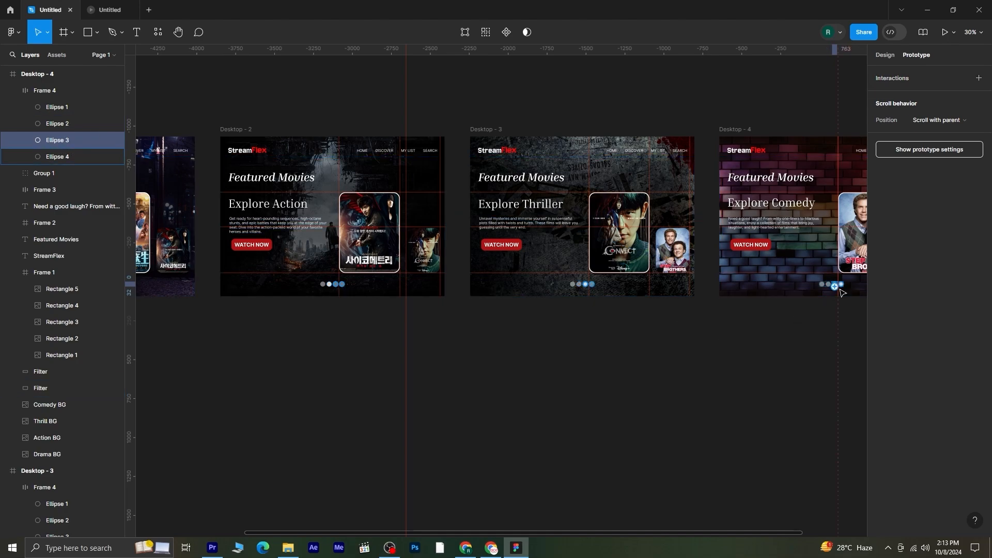
left_click_drag(835, 286, 663, 268)
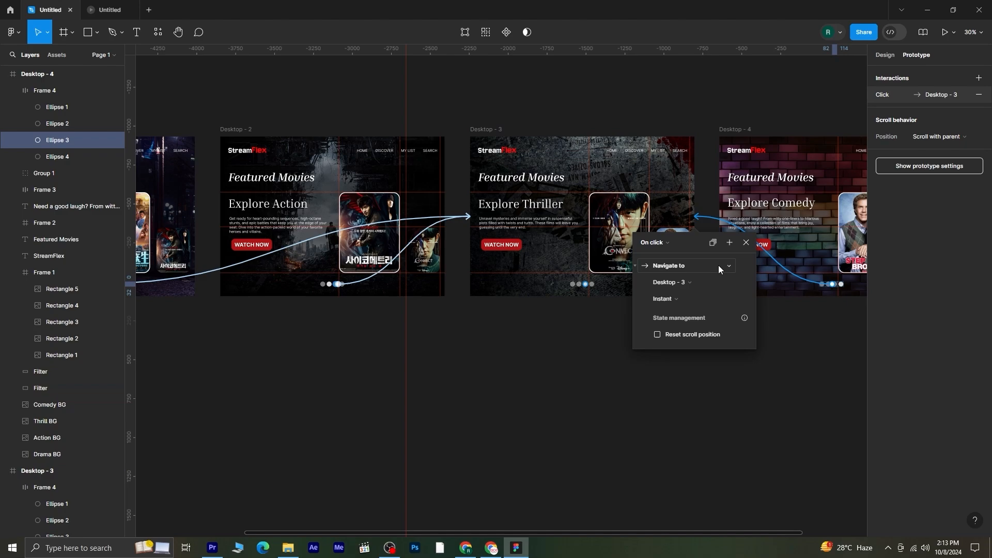
left_click(746, 243)
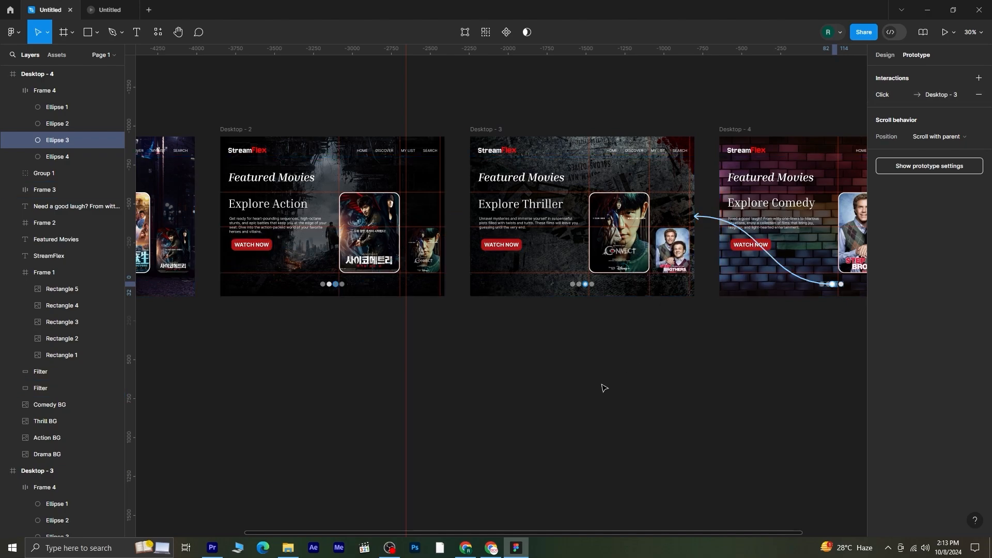
left_click(602, 388)
Play Flow 1 in the full-size preview and test the upcoming posters from Drama through Action and Thriller to Comedy
scroll(607, 387, "down", 1)
scroll(609, 387, "down", 4)
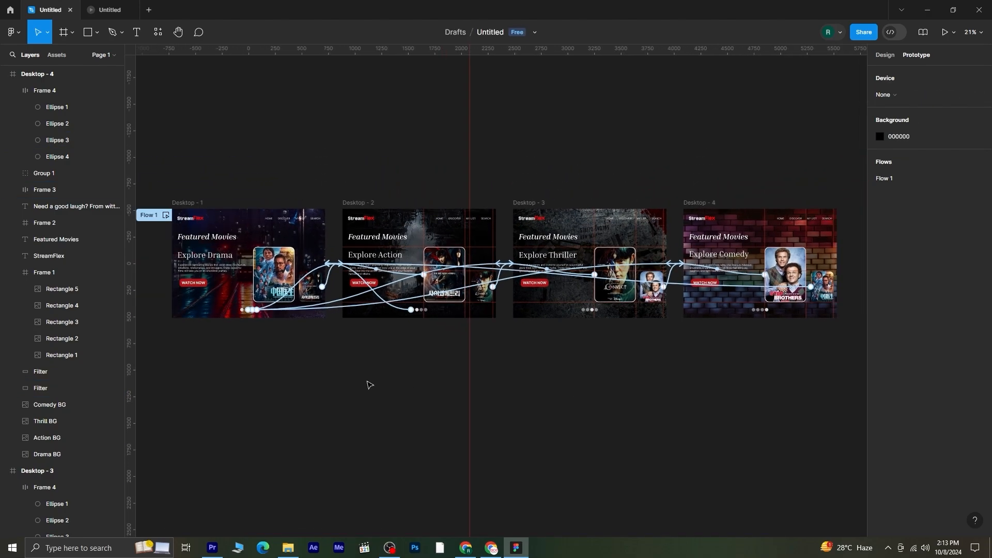
left_click(166, 216)
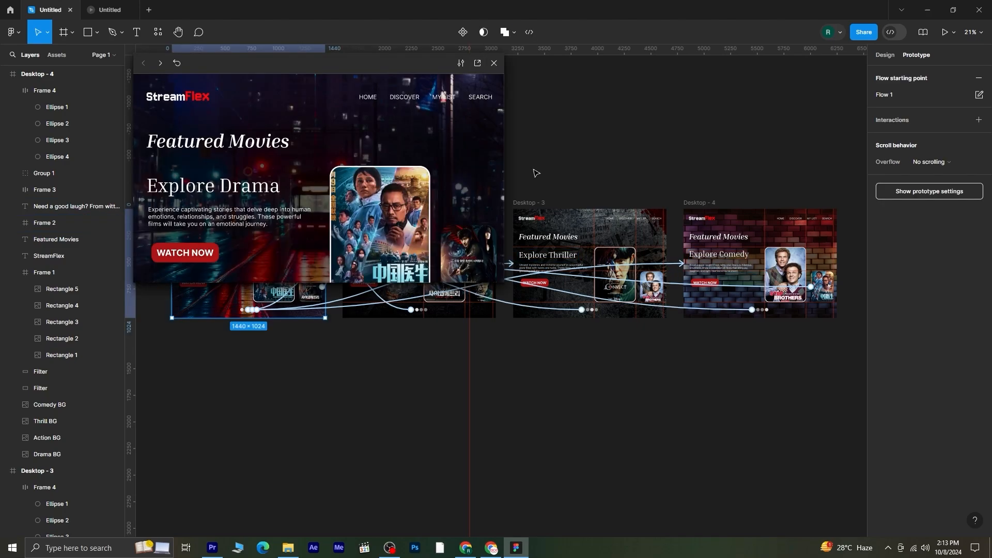
left_click(477, 63)
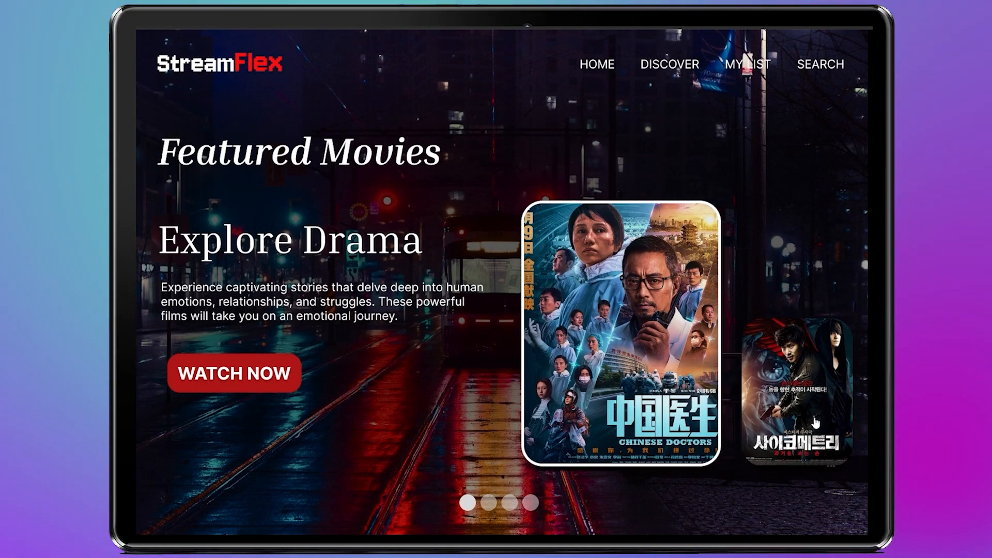
left_click(815, 422)
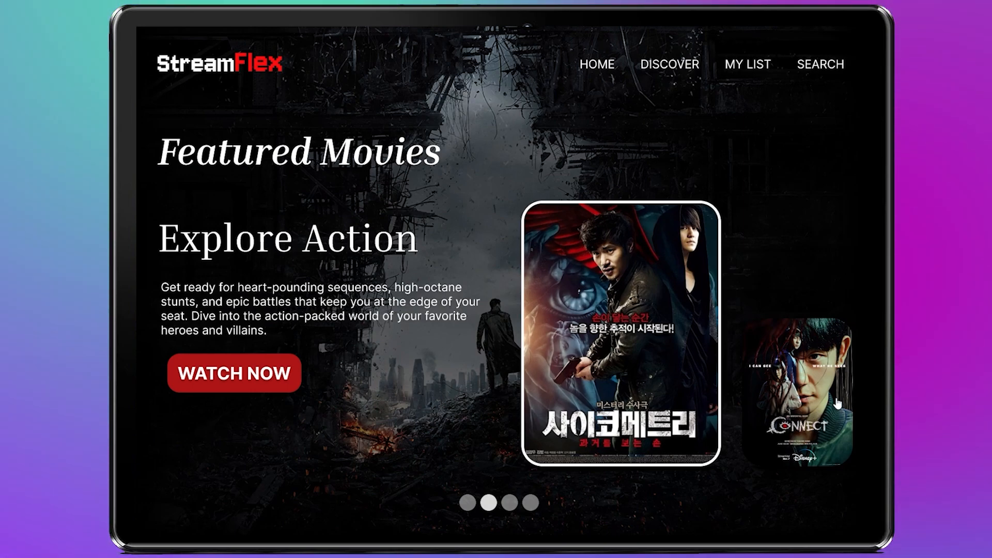
left_click(817, 421)
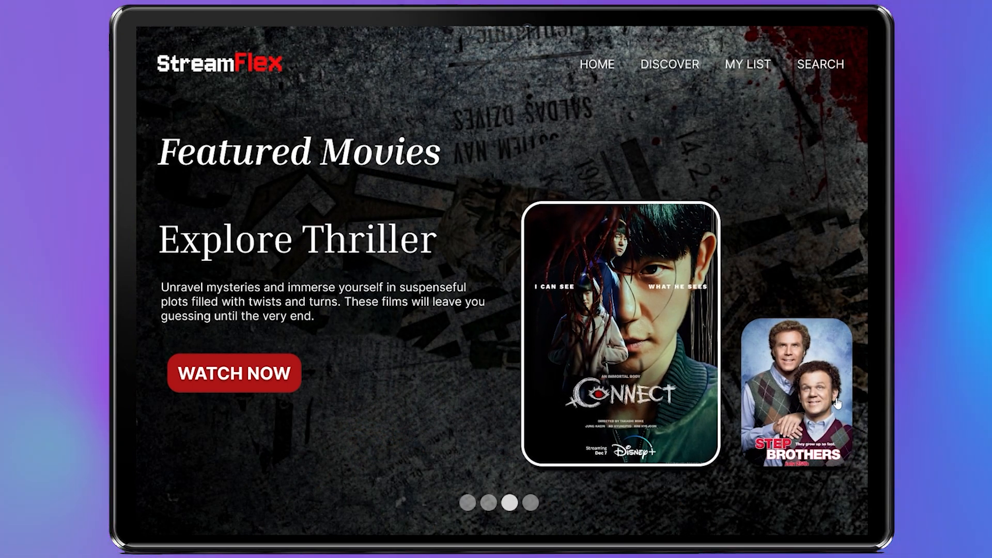
left_click(838, 402)
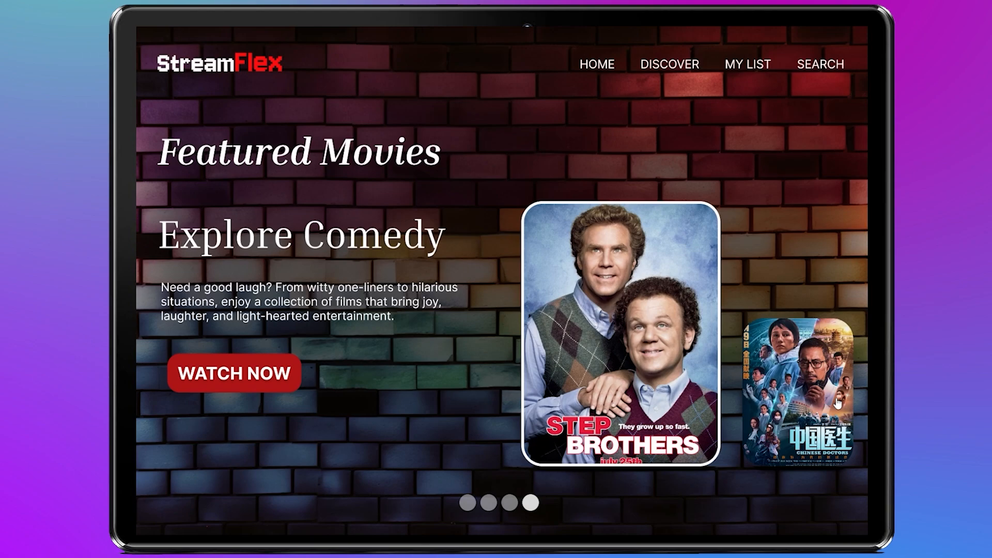